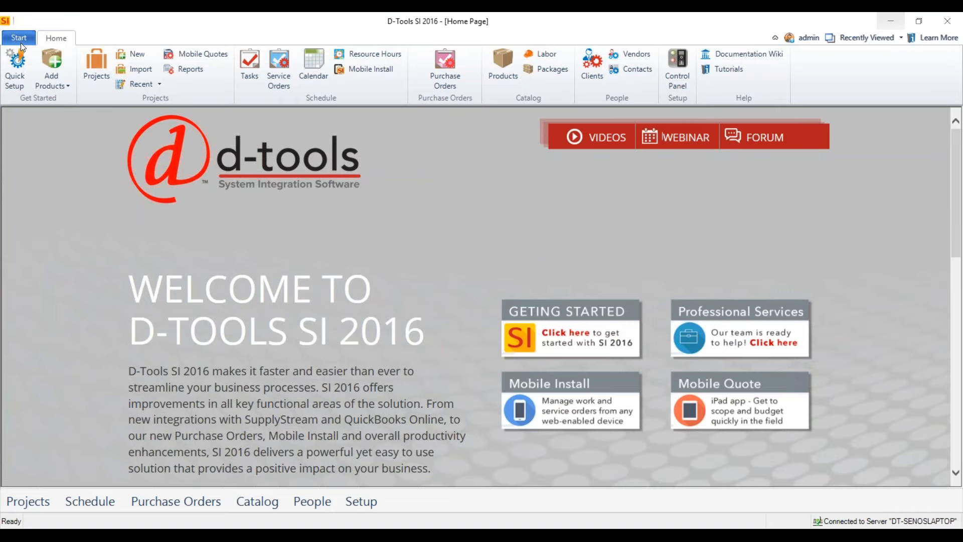
# Open the list of products in the catalog.
pyautogui.click(20, 40)
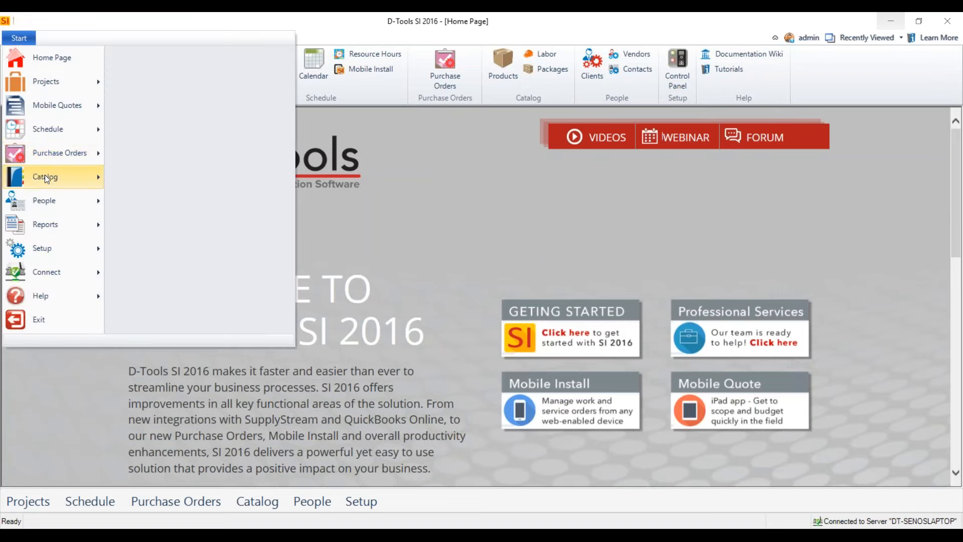
pyautogui.moveTo(44, 175)
pyautogui.click(230, 59)
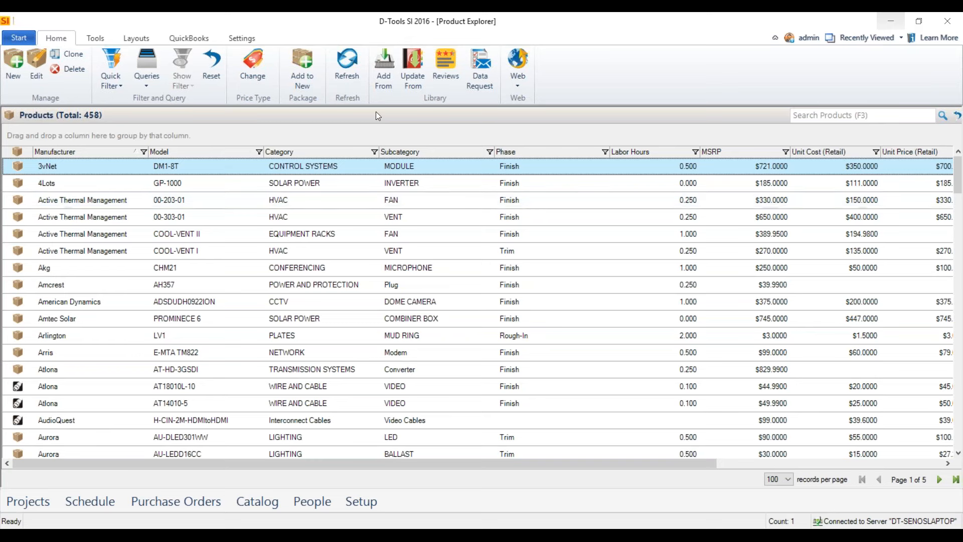
# Open the maximized library for adding products, show the SupplyStream catalog and expand its Access Control category.
pyautogui.click(383, 85)
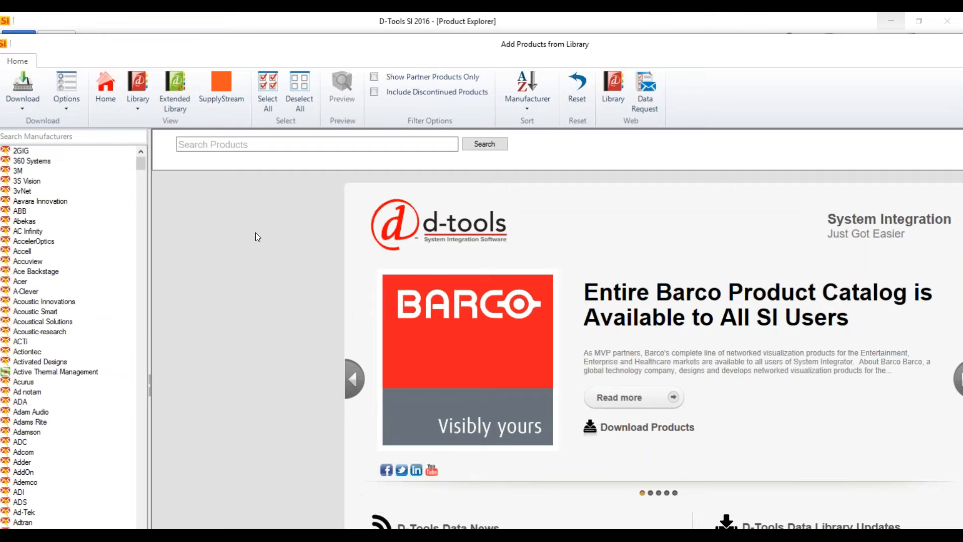
pyautogui.doubleClick(626, 50)
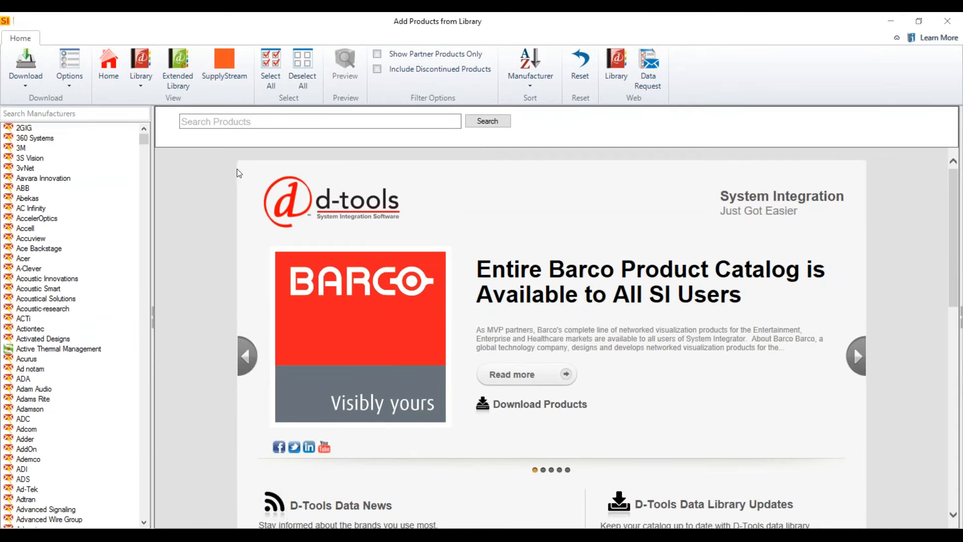
pyautogui.click(223, 71)
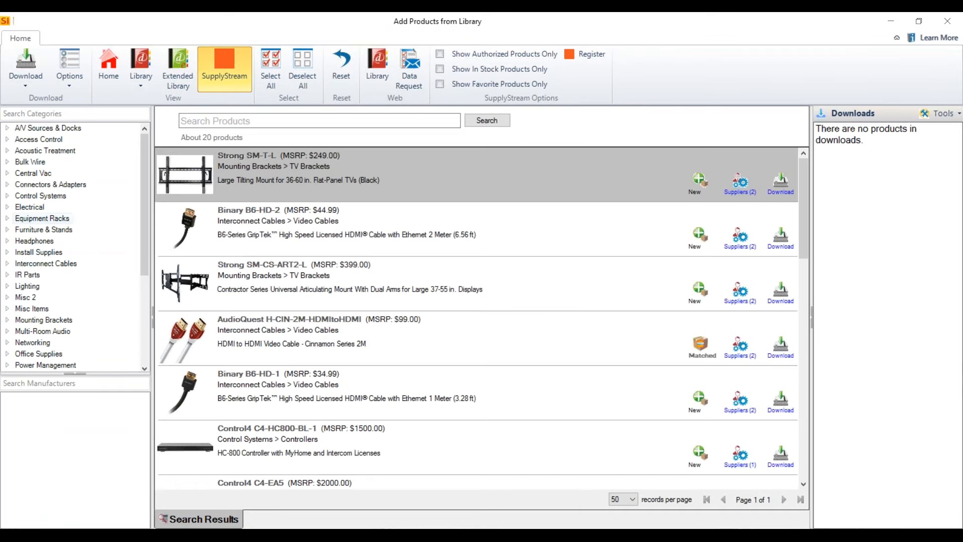
pyautogui.click(7, 139)
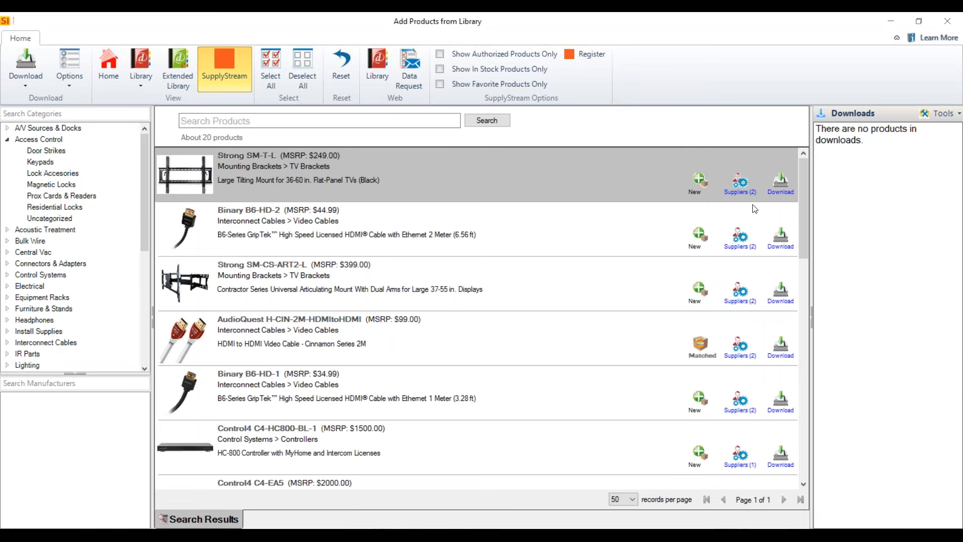
# View all suppliers for the Strong SM-T-L mount, return to authorized suppliers only, and download it with SnapAV's Retail price.
pyautogui.click(737, 193)
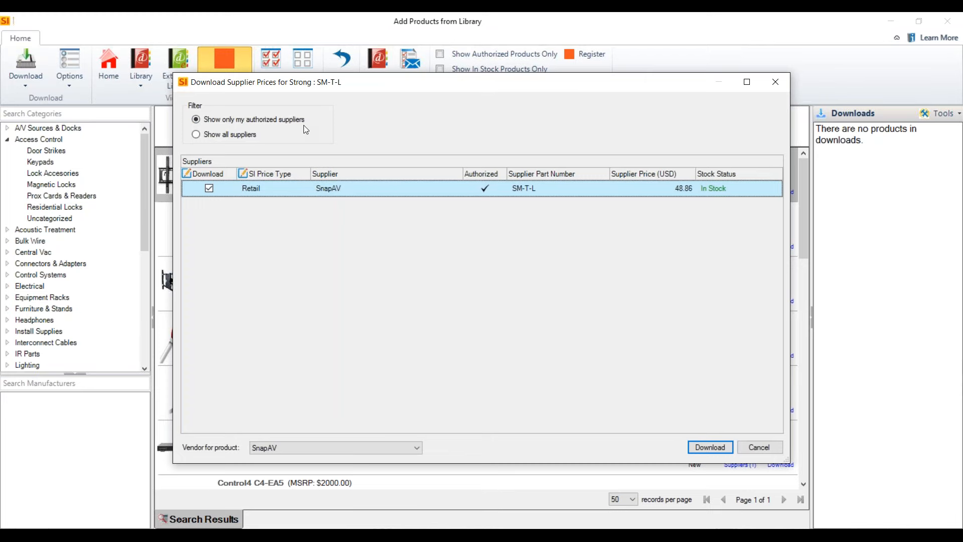
pyautogui.click(196, 135)
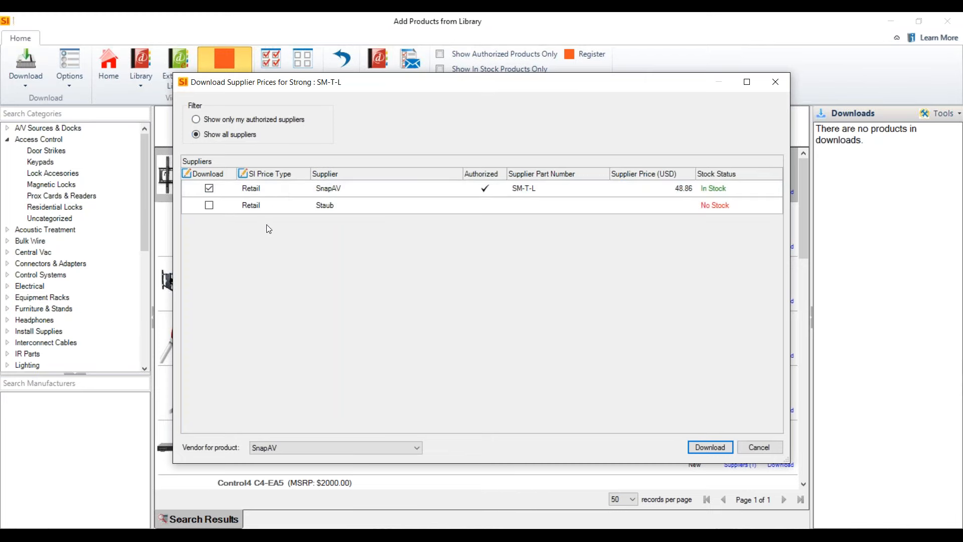
pyautogui.click(239, 121)
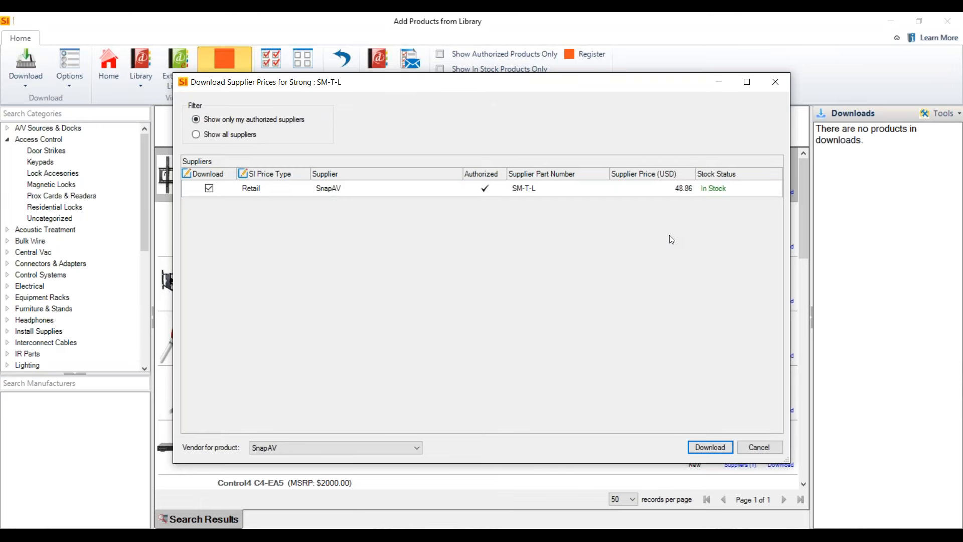
pyautogui.click(711, 446)
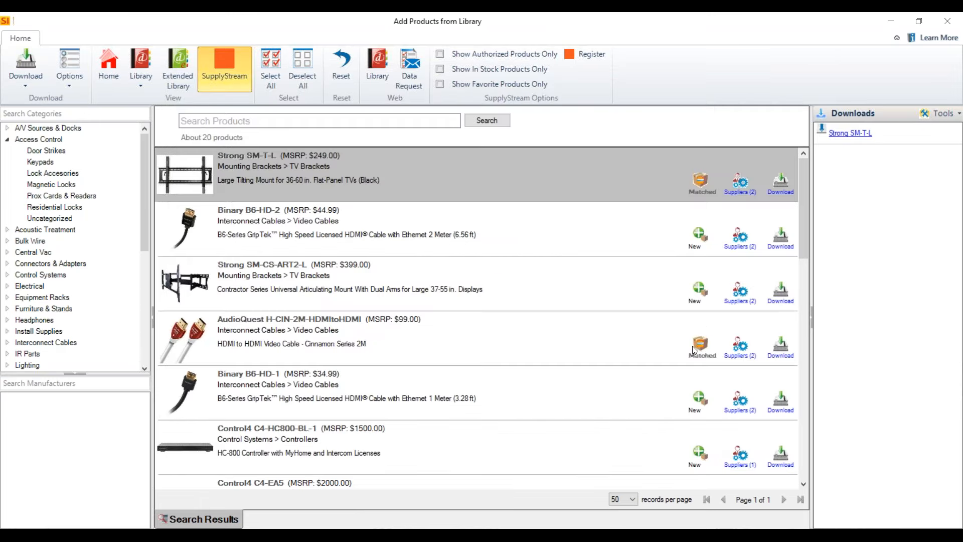
# Open the downloaded Strong SM-T-L product for editing and show its price details.
pyautogui.doubleClick(840, 133)
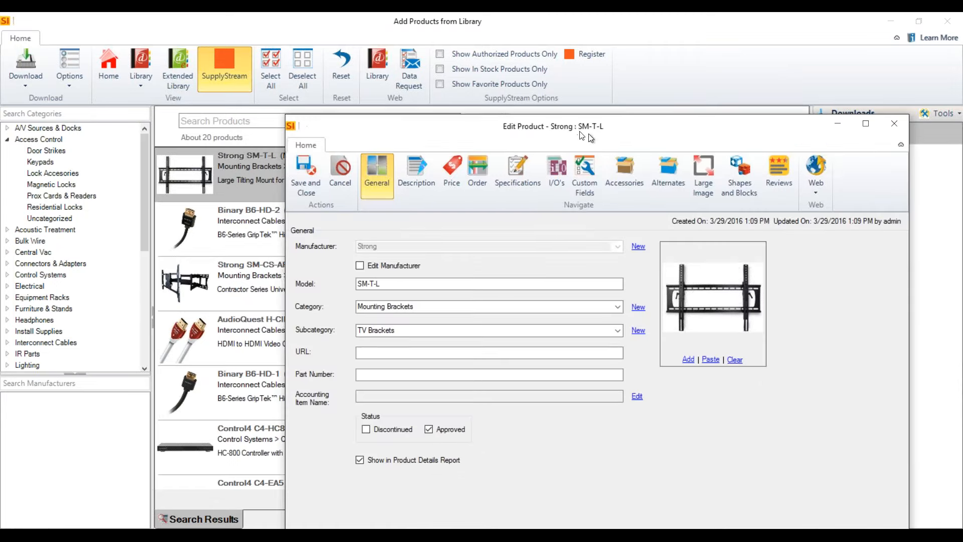
pyautogui.moveTo(582, 135); pyautogui.dragTo(444, 56)
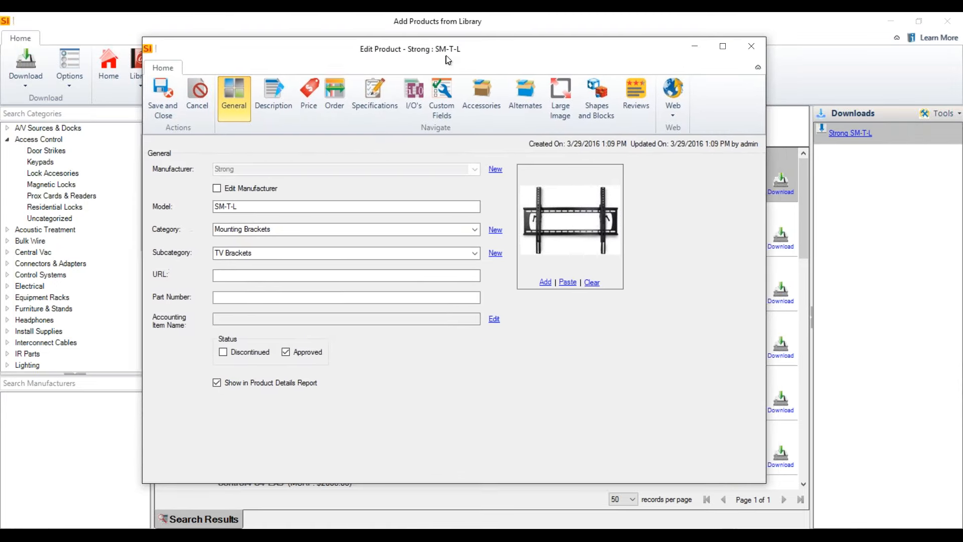
pyautogui.click(316, 103)
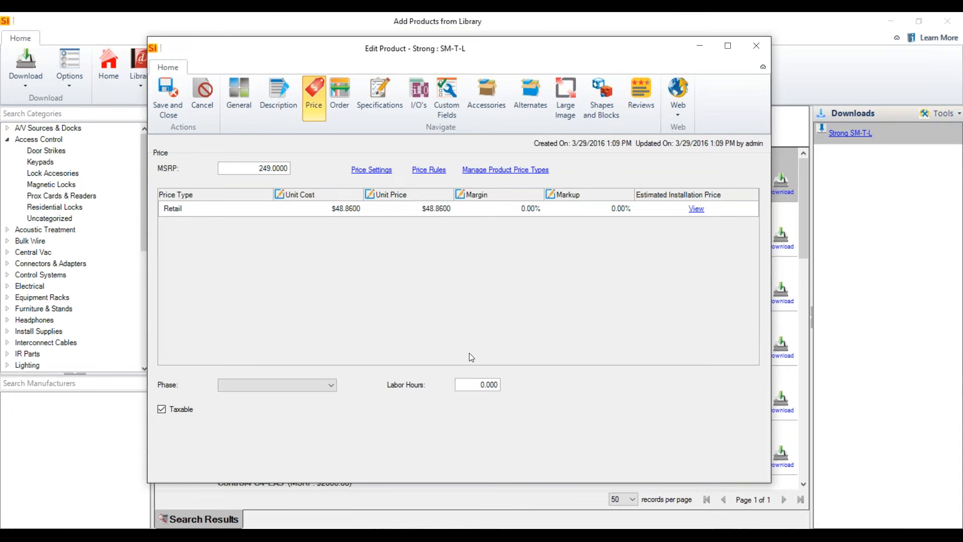
# Set the SM-T-L product's phase to Finish, its labor hours to 1 and its Retail margin to 50%.
pyautogui.click(343, 207)
pyautogui.click(331, 383)
pyautogui.click(275, 423)
pyautogui.moveTo(482, 384); pyautogui.dragTo(604, 380)
pyautogui.write('1.')
pyautogui.click(506, 209)
pyautogui.write('50')
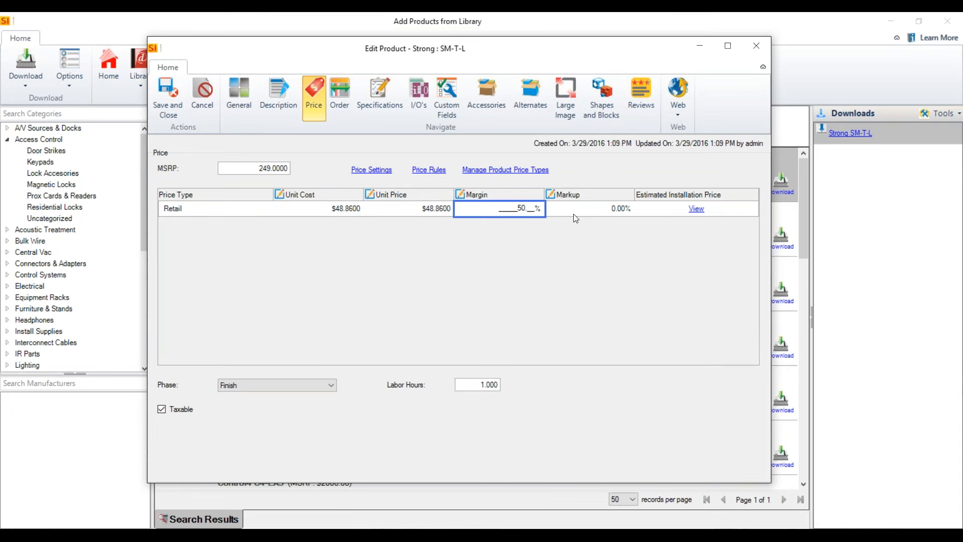
pyautogui.press('Tab')
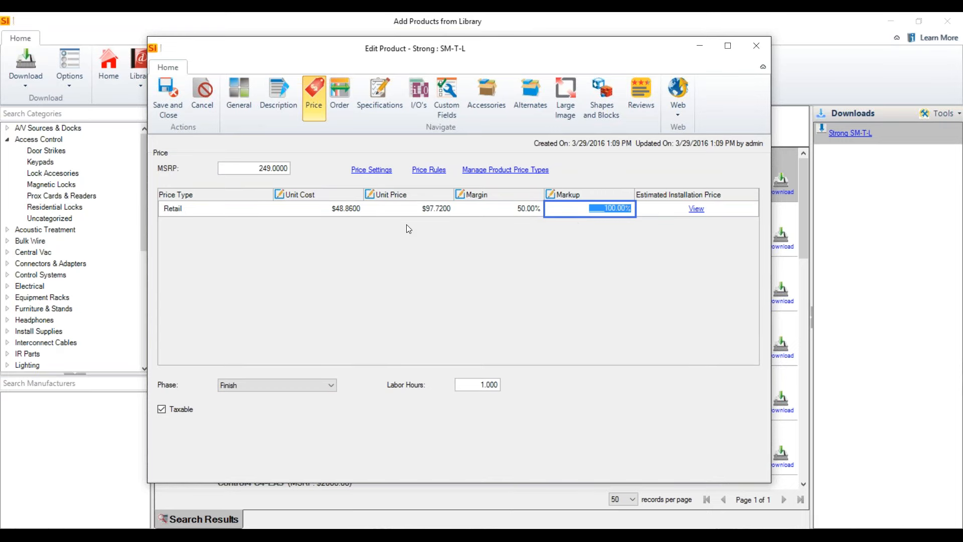
# Review the product's price rules and cost-change price settings without saving them, and close the product editor and the library.
pyautogui.click(429, 170)
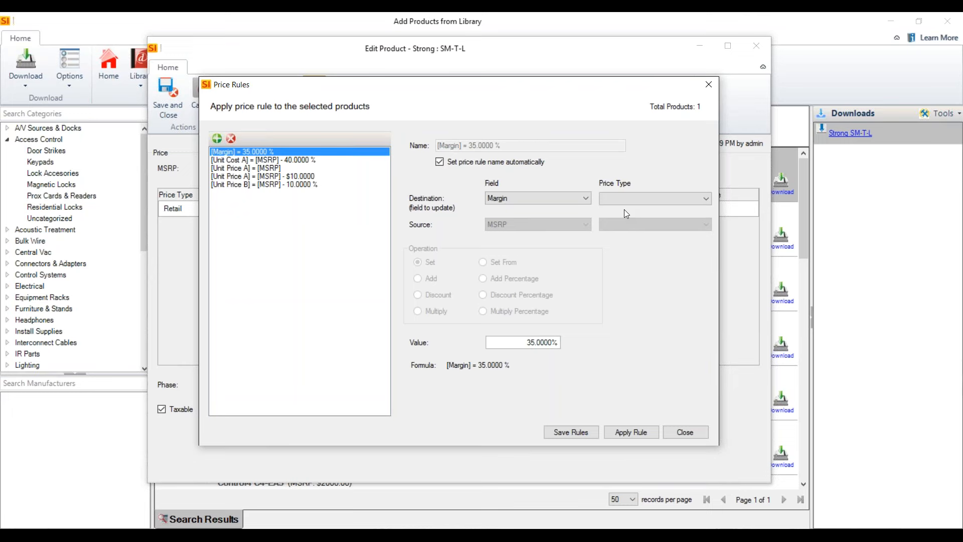
pyautogui.click(709, 84)
pyautogui.click(378, 171)
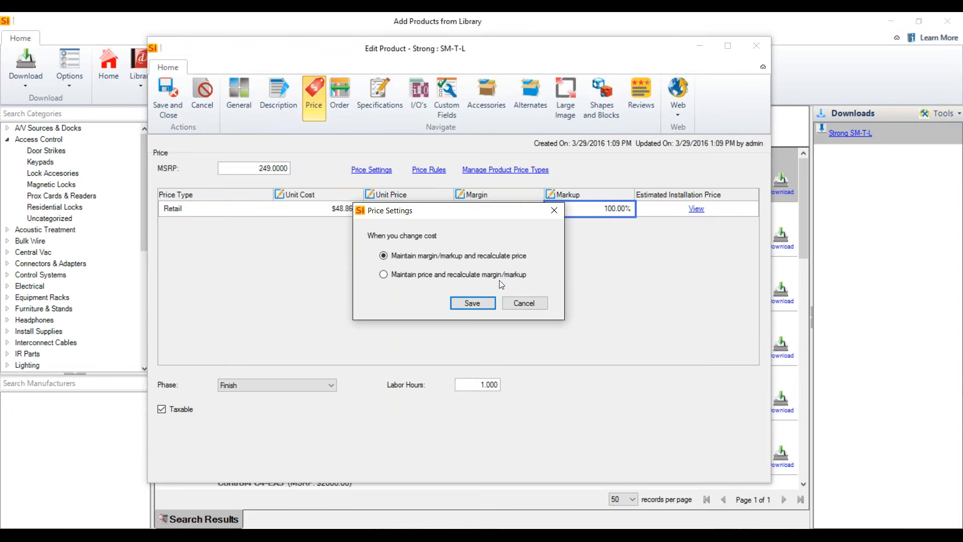
pyautogui.click(440, 275)
pyautogui.click(429, 257)
pyautogui.click(535, 305)
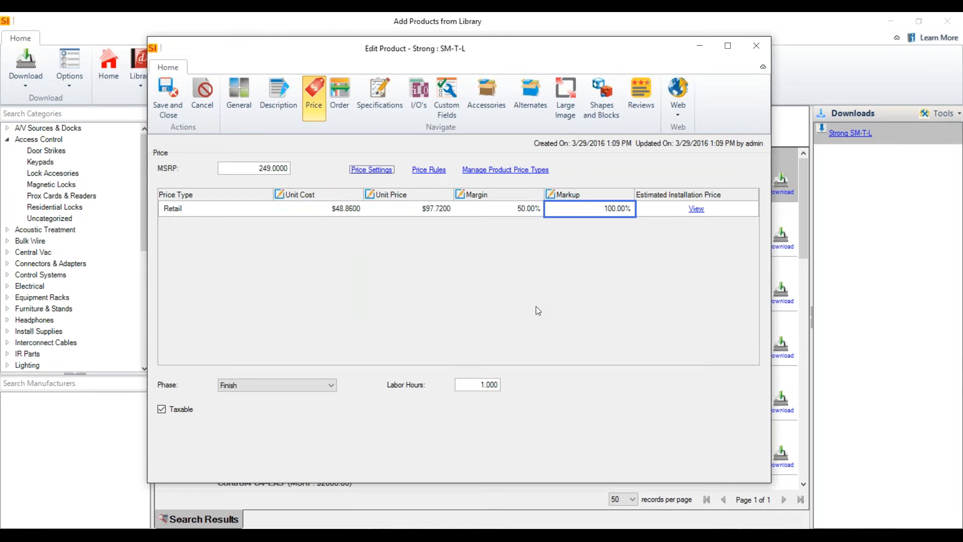
pyautogui.click(758, 47)
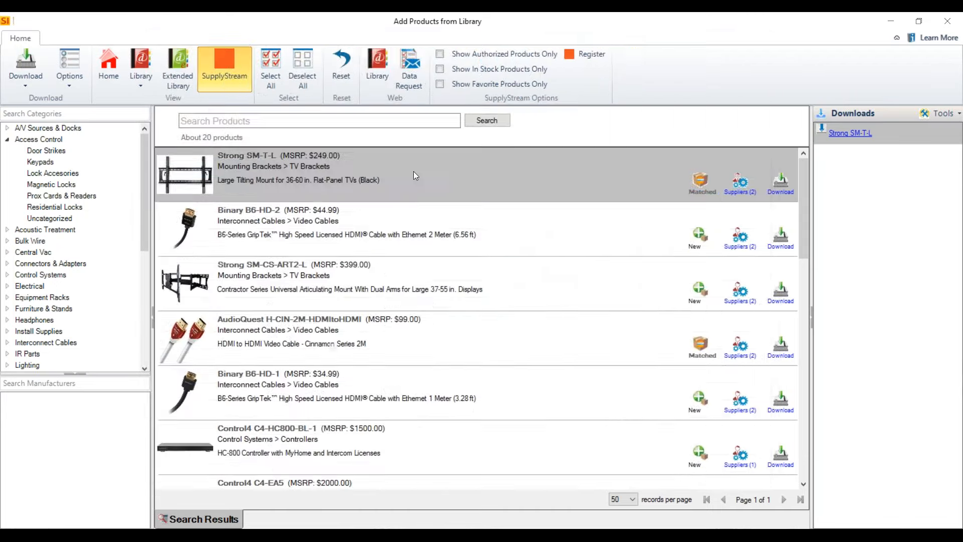
pyautogui.click(948, 21)
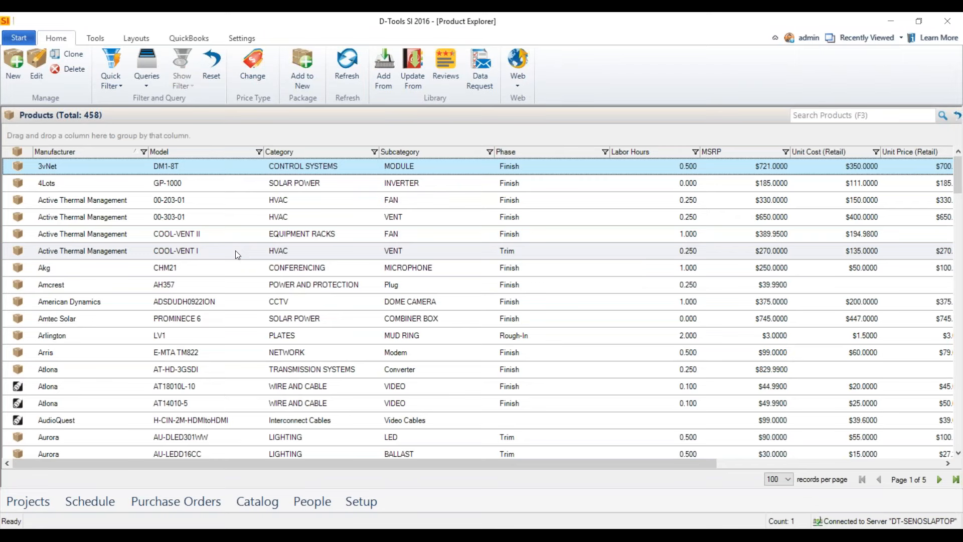
# Search the products for "global" and open the order details of the Global Vision Ltd 14-2C-PSH-WHT cable.
pyautogui.click(837, 115)
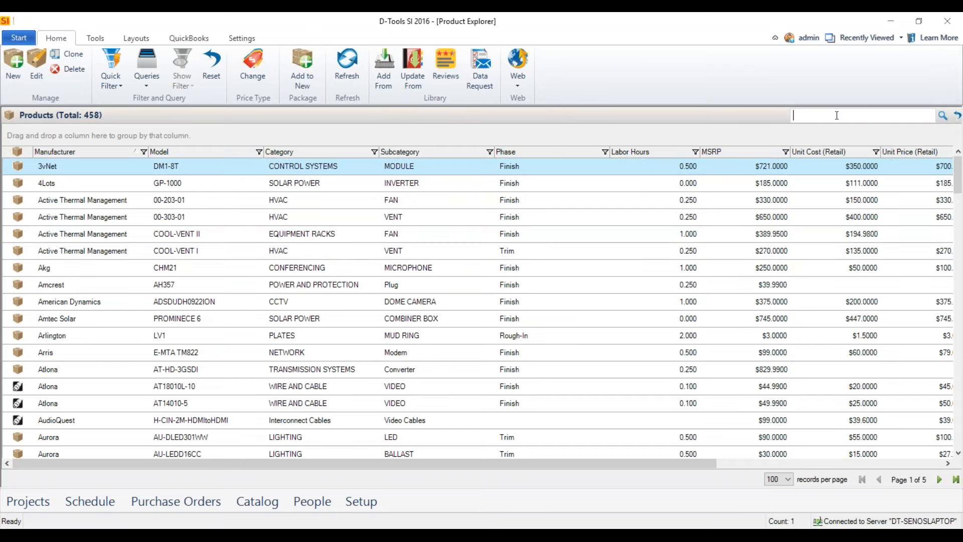
pyautogui.write('global')
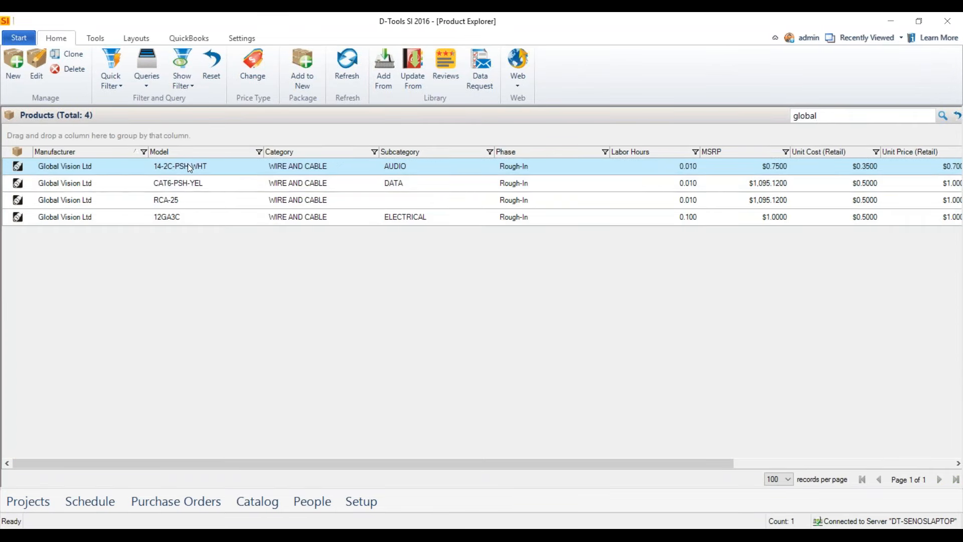
pyautogui.doubleClick(174, 166)
pyautogui.moveTo(560, 139); pyautogui.dragTo(446, 55)
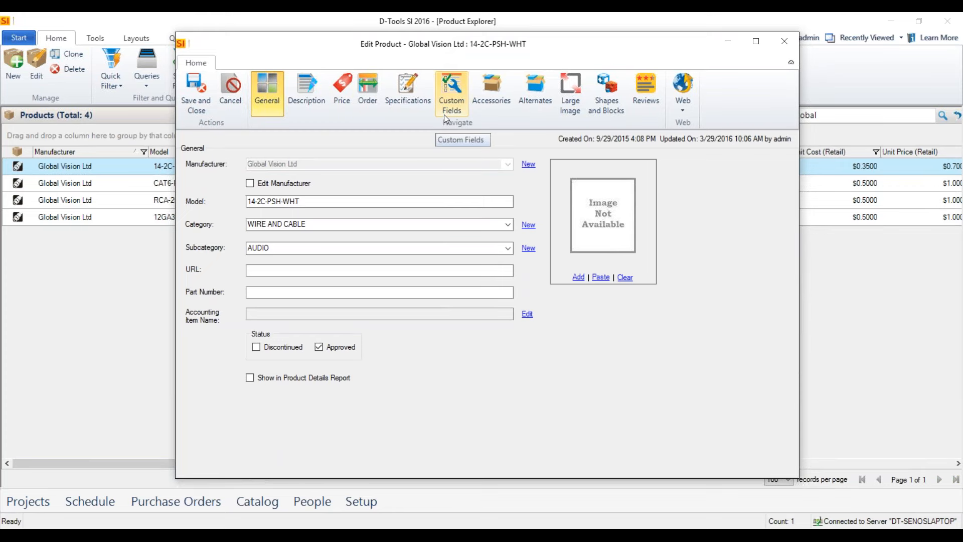
pyautogui.click(371, 110)
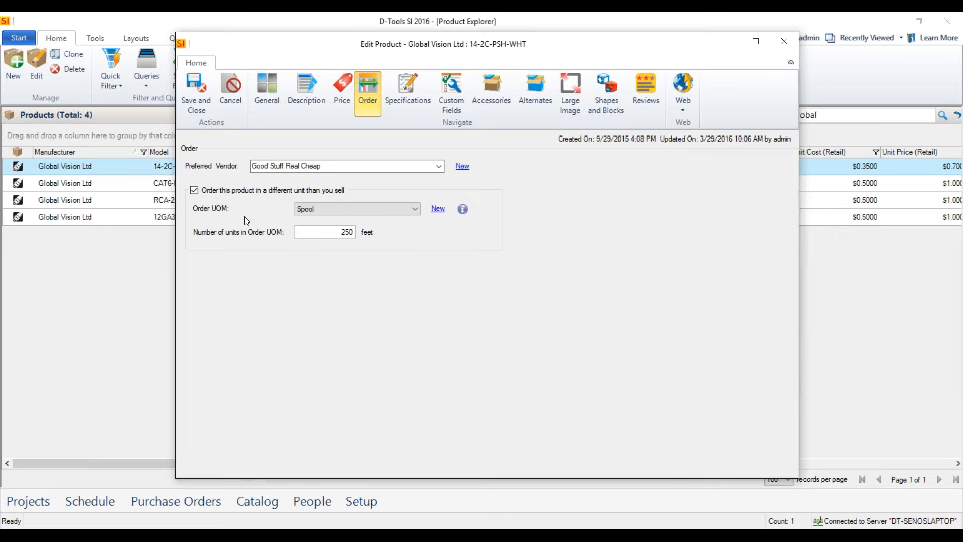
# Review the cable's order unit options and the new unit of measure form, and close the product without changes.
pyautogui.click(416, 211)
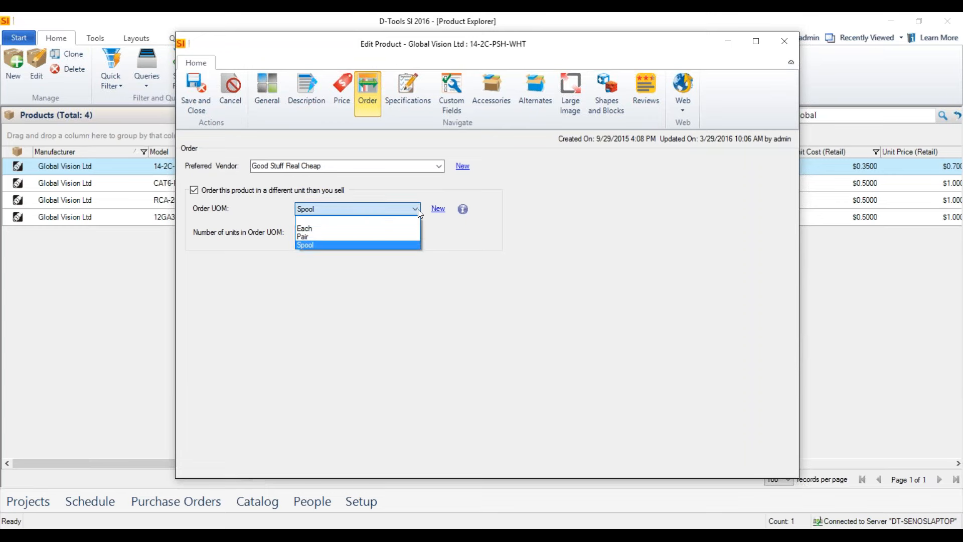
pyautogui.click(416, 210)
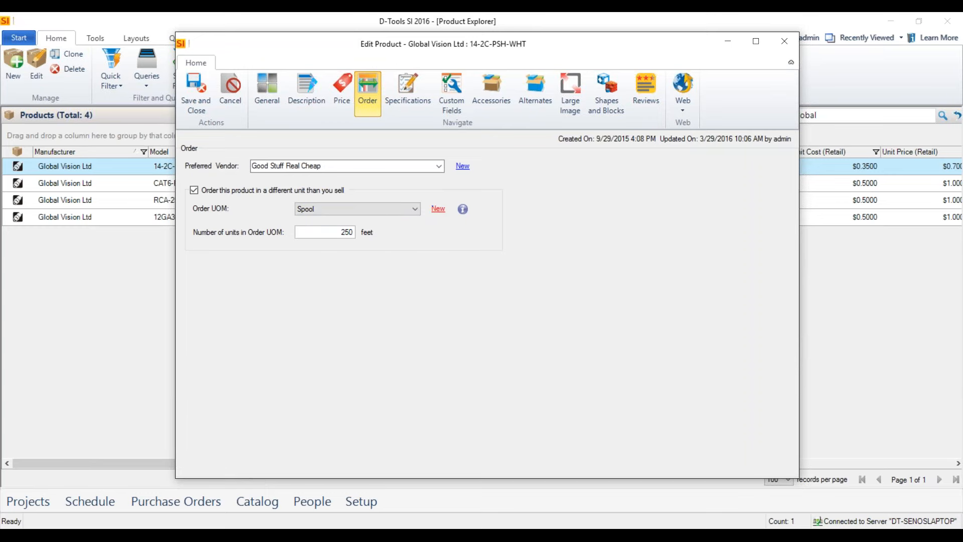
pyautogui.click(440, 210)
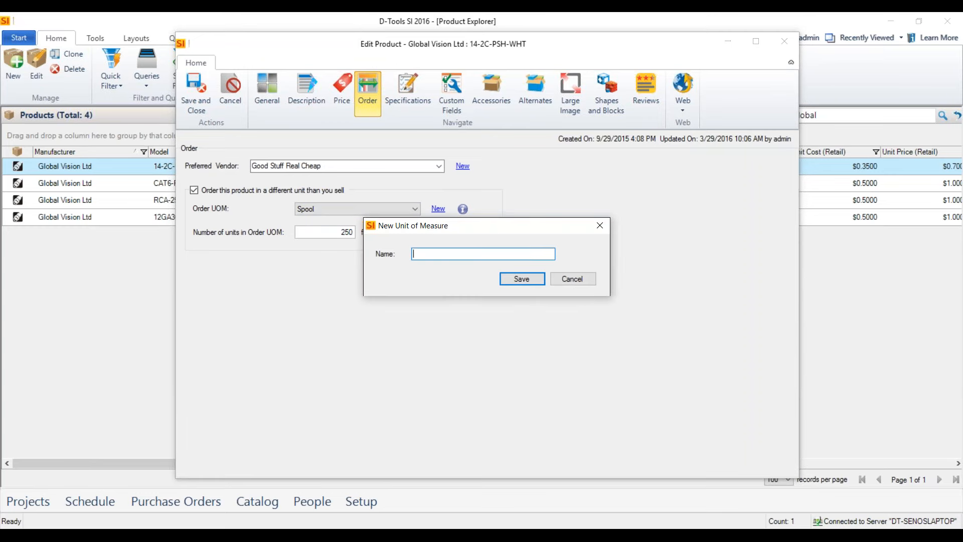
pyautogui.click(573, 280)
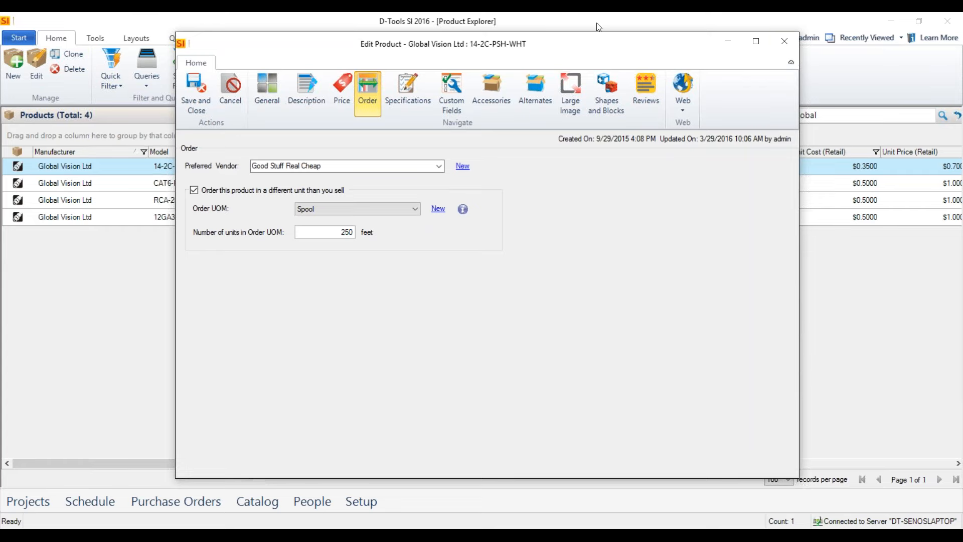
pyautogui.click(785, 41)
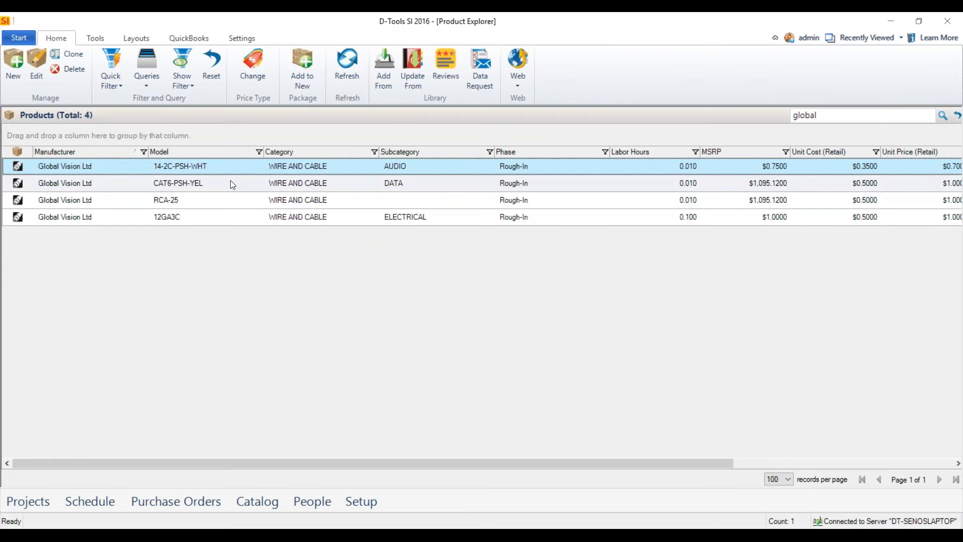
# Return to the home page and switch to the Project Editor window of the client's home project.
pyautogui.click(23, 42)
pyautogui.click(40, 56)
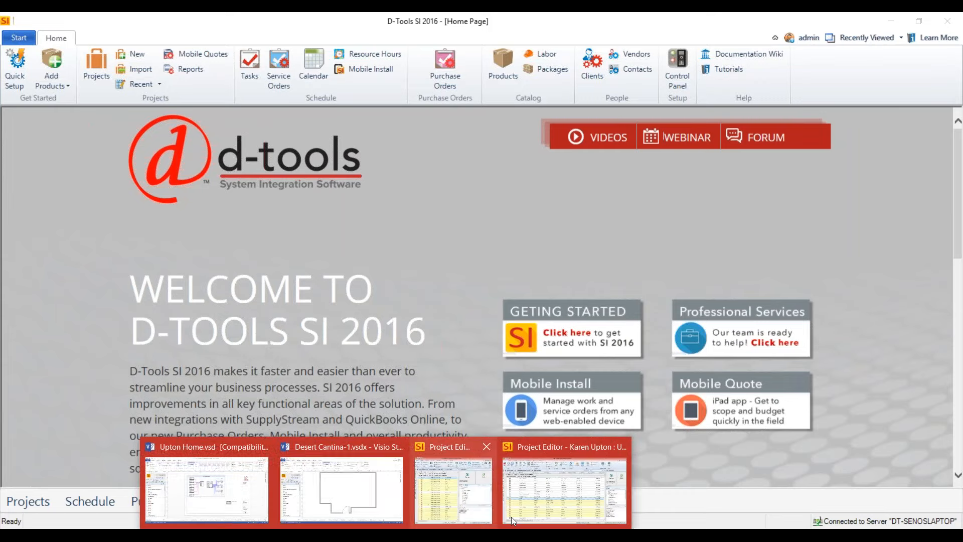
pyautogui.click(550, 499)
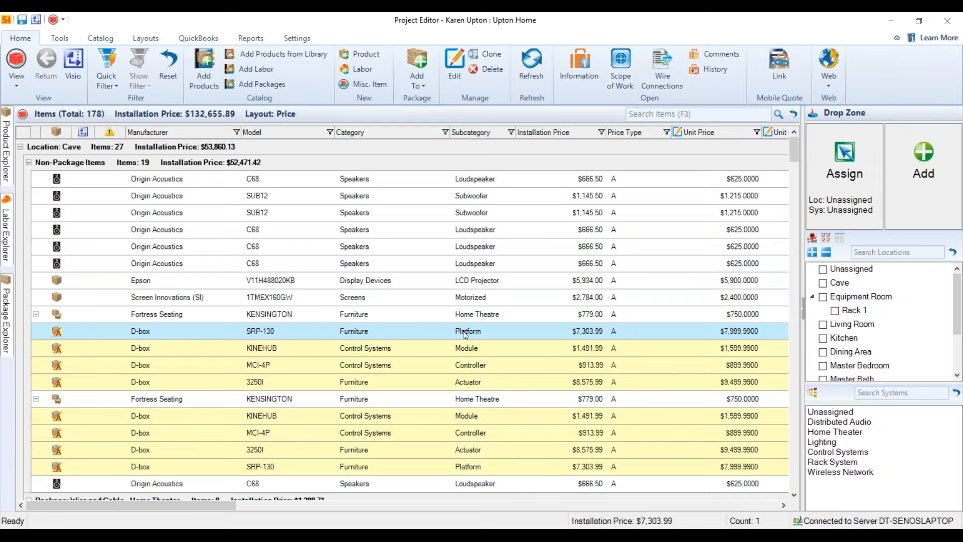
# Select the eight D-box items in the Cave location and set up price rounding for Unit Price with 0 decimal places.
pyautogui.click(60, 38)
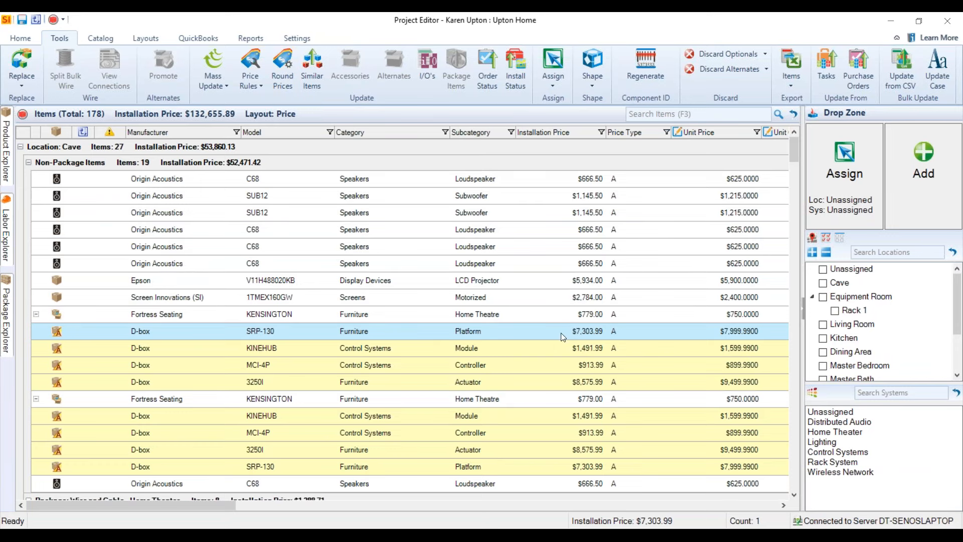
pyautogui.keyDown('ctrl'); pyautogui.click(552, 382); pyautogui.keyUp('ctrl')
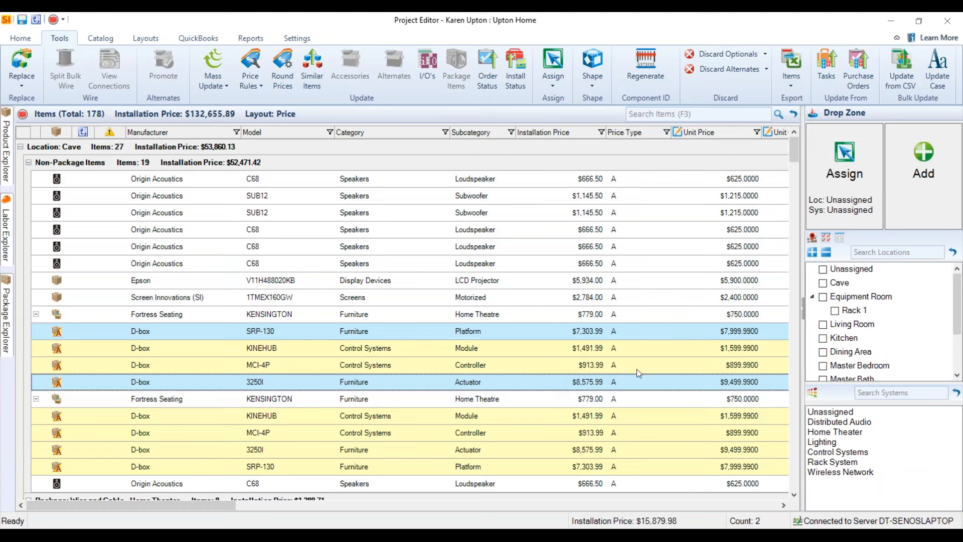
pyautogui.click(598, 351)
pyautogui.click(577, 334)
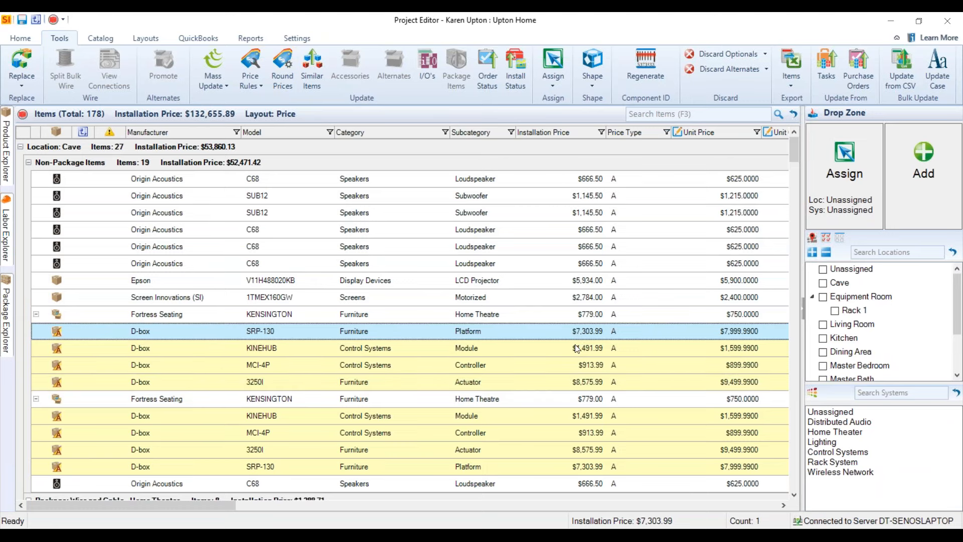
pyautogui.moveTo(573, 385); pyautogui.dragTo(581, 466)
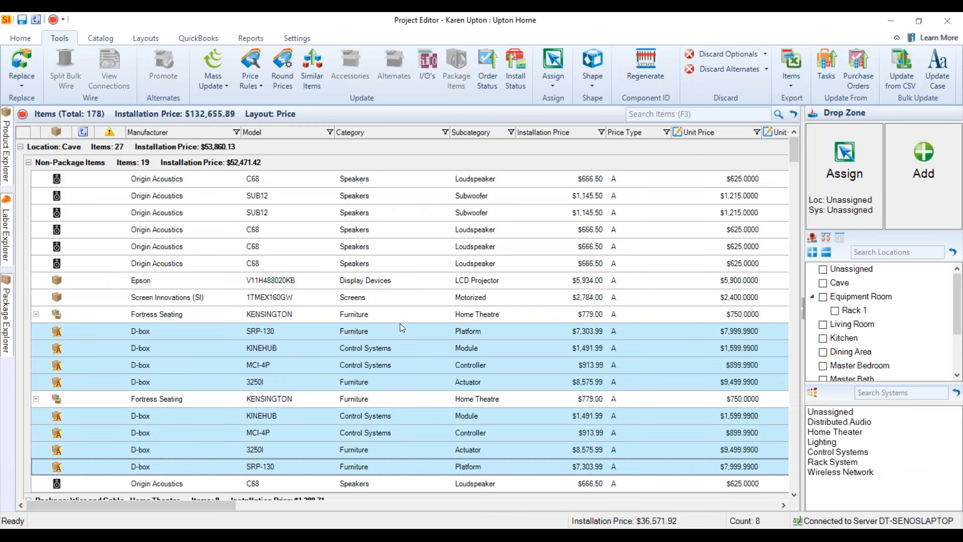
pyautogui.click(281, 78)
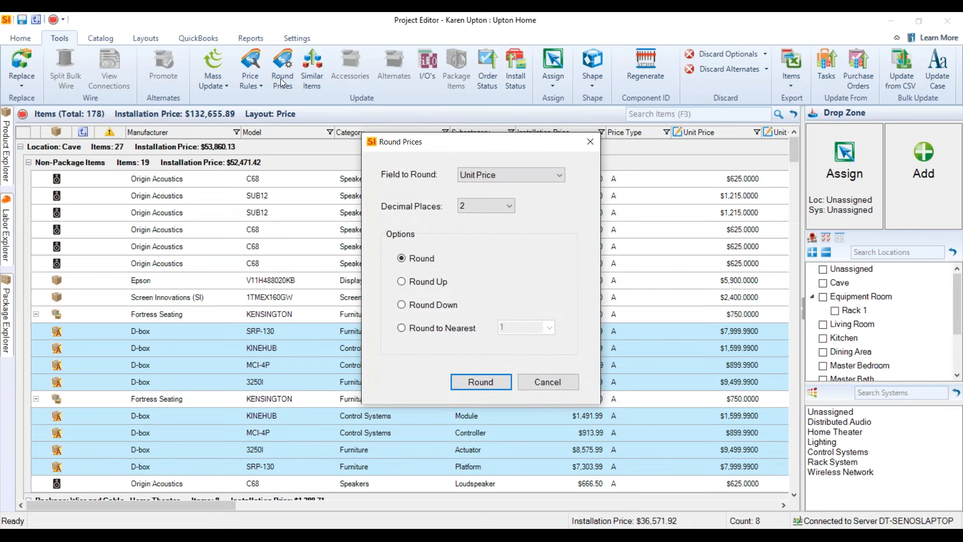
pyautogui.click(554, 173)
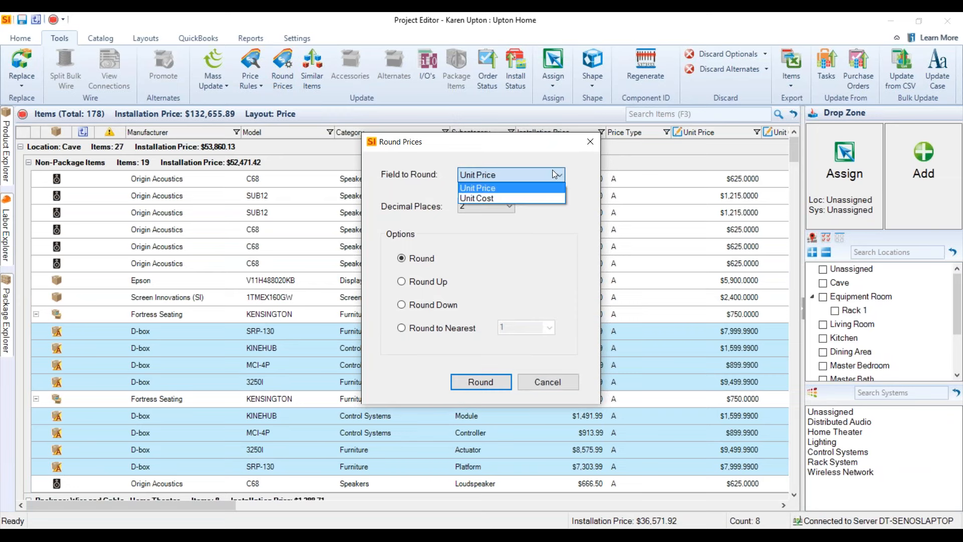
pyautogui.click(482, 155)
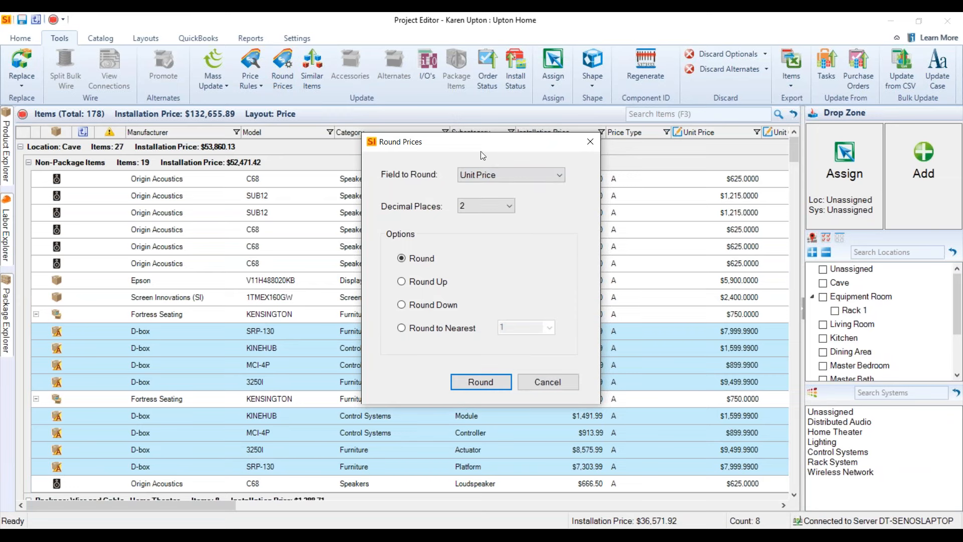
pyautogui.click(510, 206)
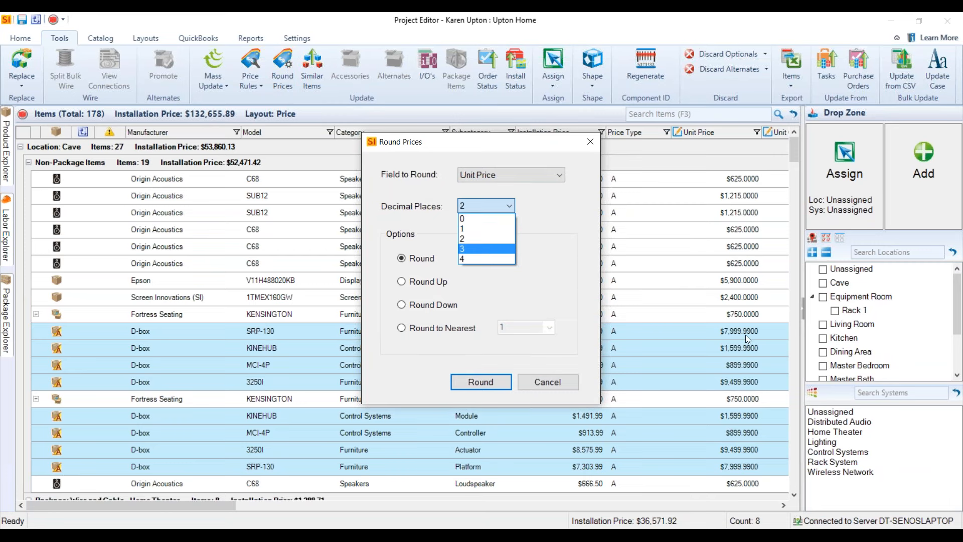
pyautogui.click(491, 221)
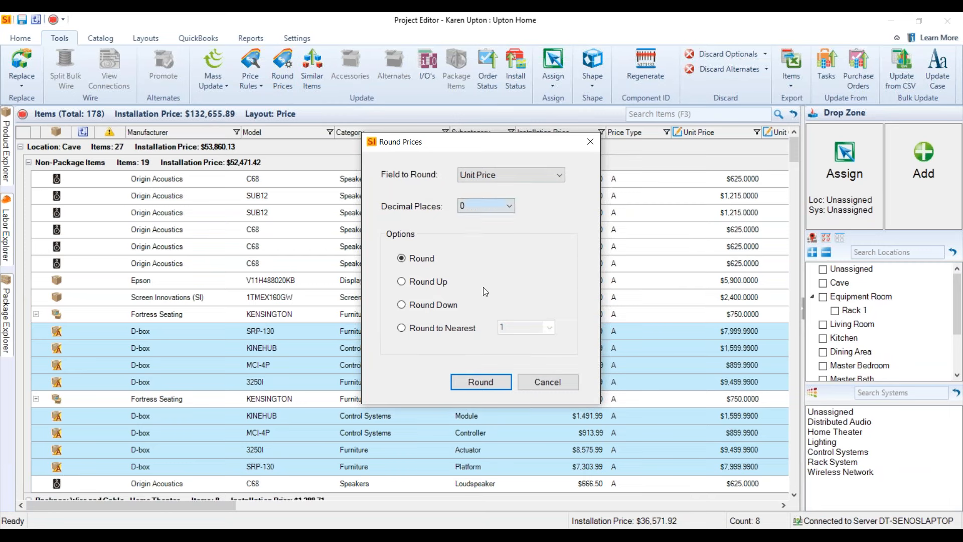
# Review the round-to-nearest increments, choose Round Up instead, and apply the rounding to the selected D-box items.
pyautogui.click(416, 285)
pyautogui.click(402, 329)
pyautogui.click(549, 329)
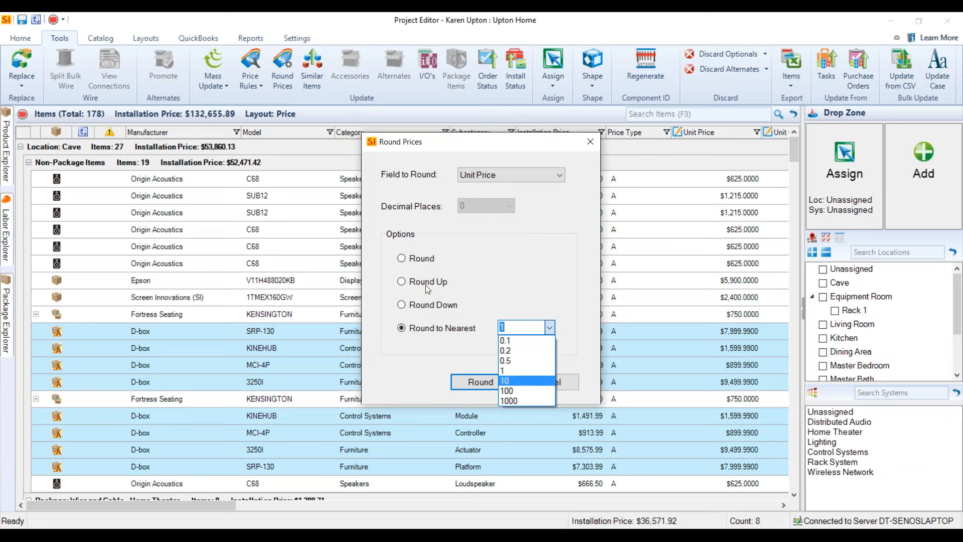
pyautogui.click(408, 282)
pyautogui.click(408, 282)
pyautogui.click(479, 380)
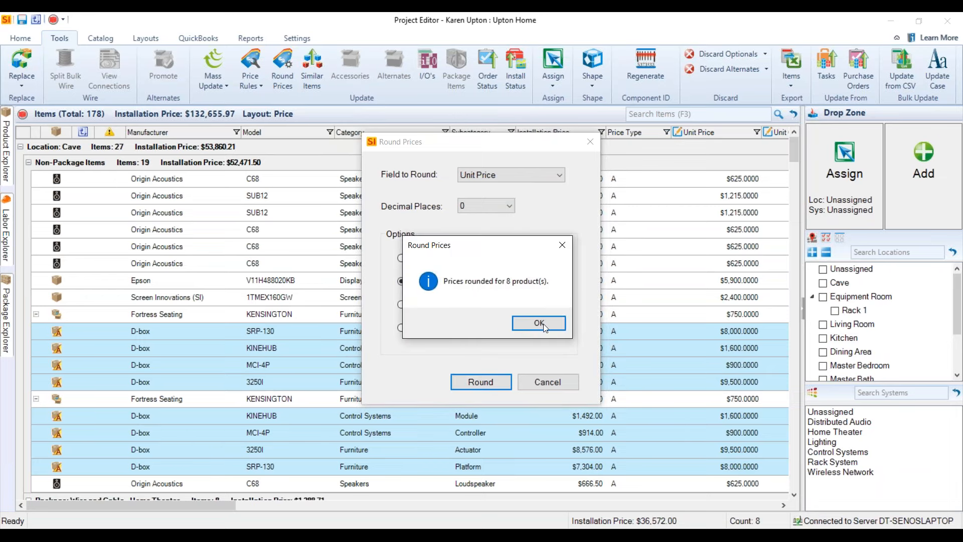
pyautogui.click(539, 323)
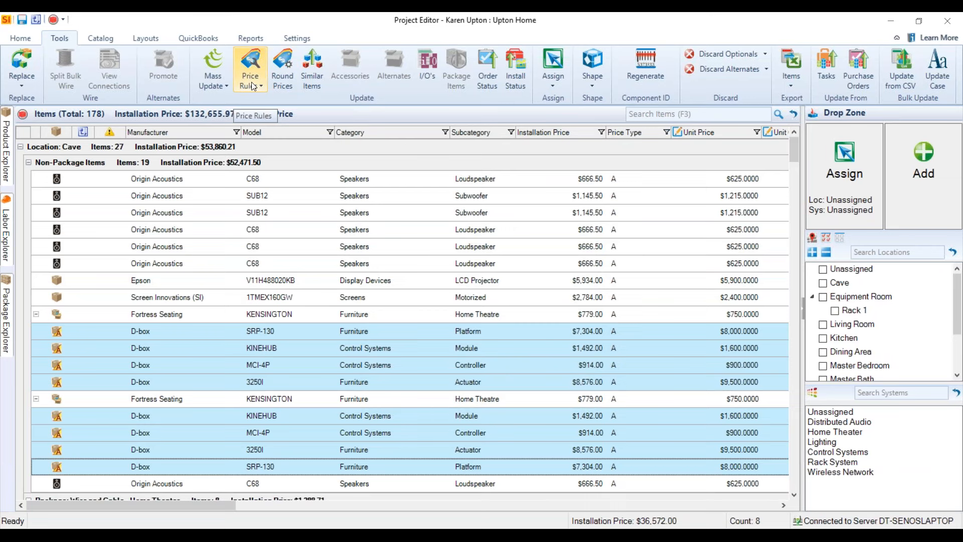
# Create a miscellaneous item named Shipping with the placeholder description "jdfskjdfkasdj;fdasf;jk".
pyautogui.click(21, 38)
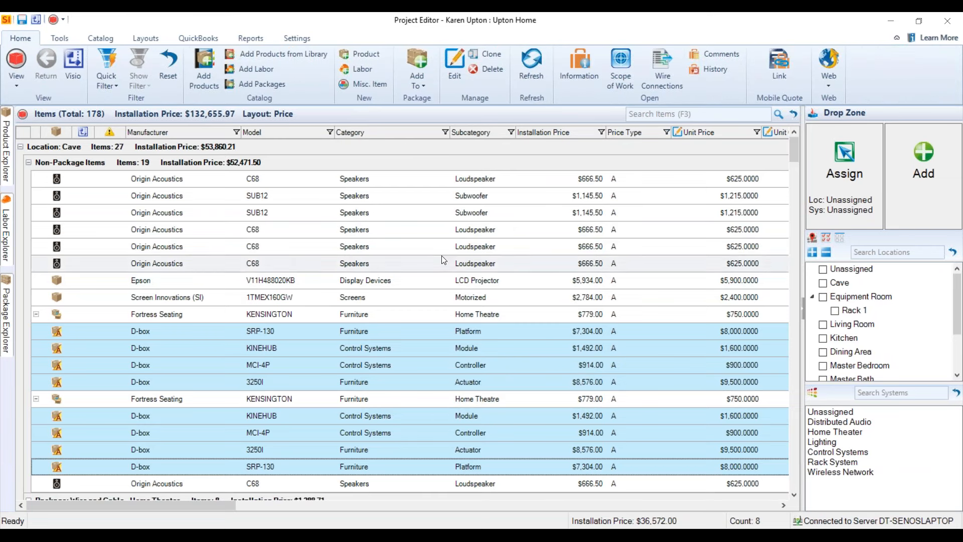
pyautogui.click(360, 85)
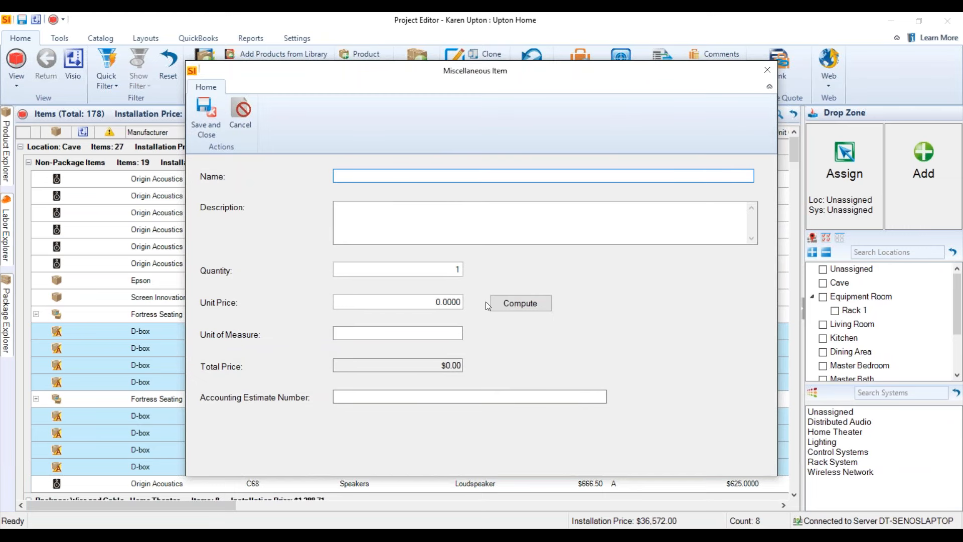
pyautogui.write('hi')
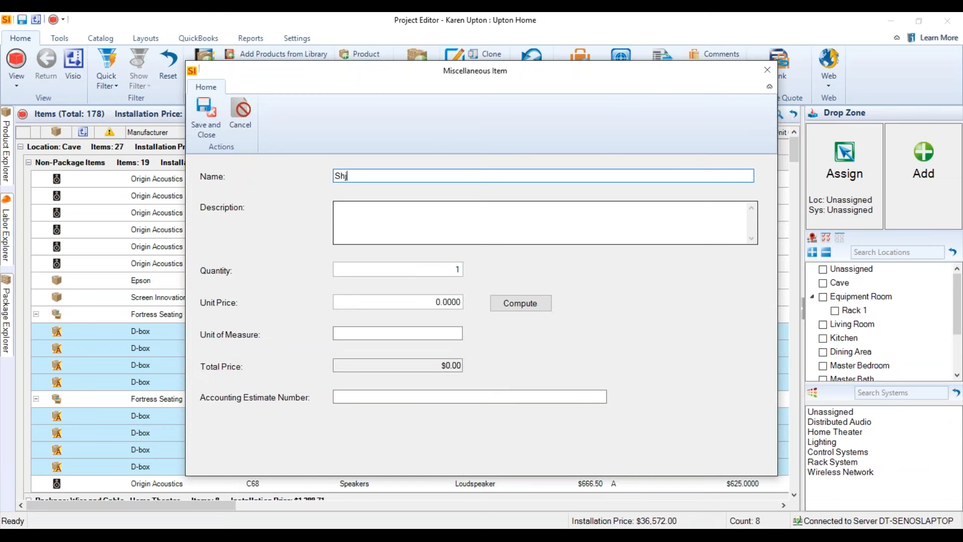
pyautogui.write('pping')
pyautogui.press('Tab')
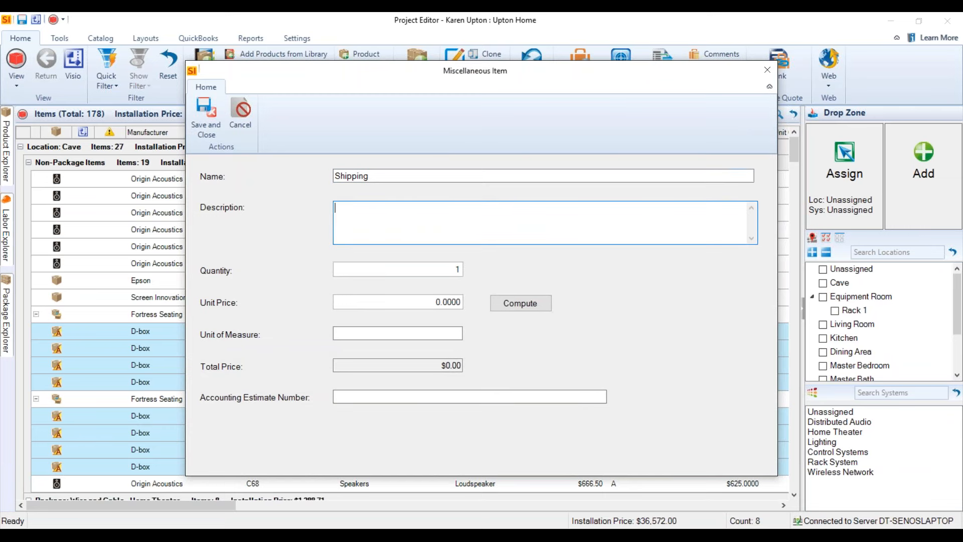
pyautogui.write('jdfskjdfkasdj;fdasf;jk')
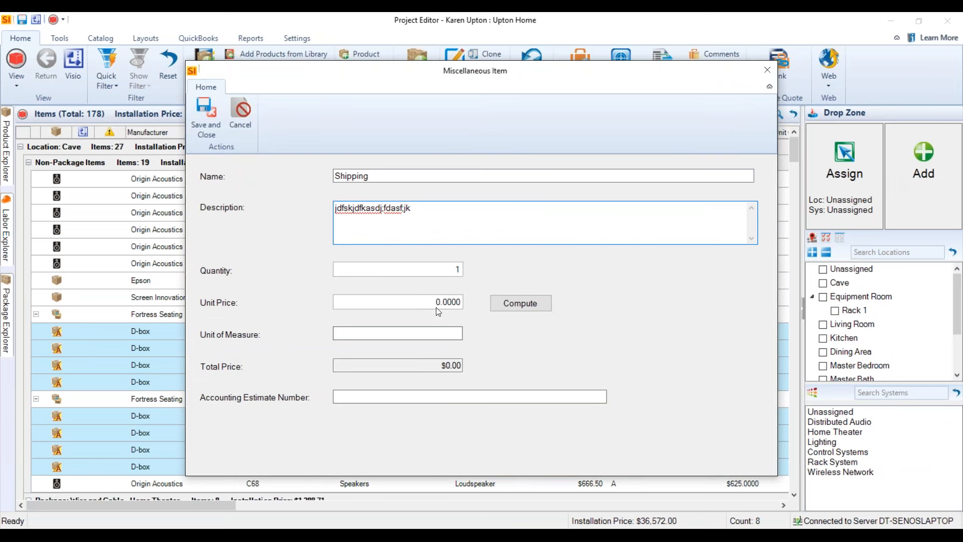
# Open the price computation for the Shipping item and review the product selection for specific products and labor without adding any.
pyautogui.click(519, 305)
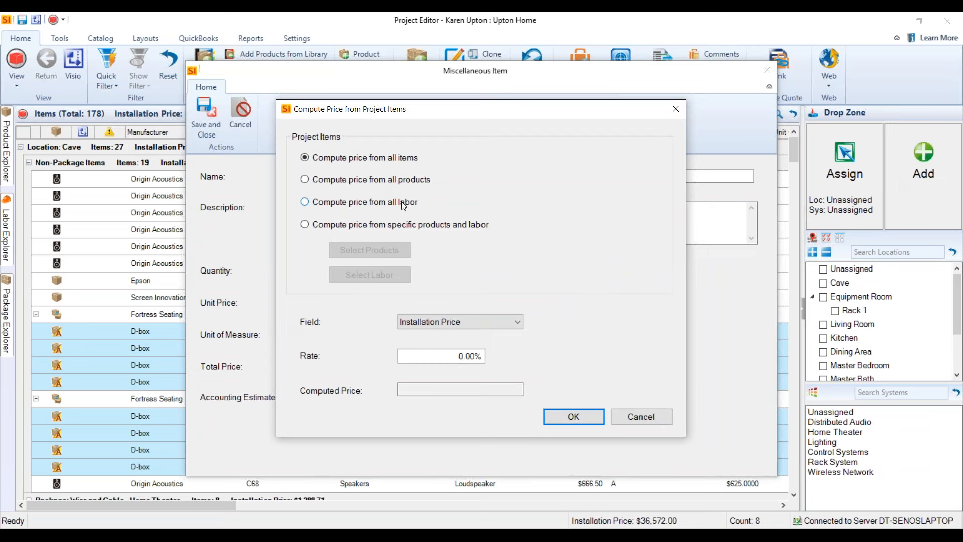
pyautogui.click(307, 224)
pyautogui.click(381, 248)
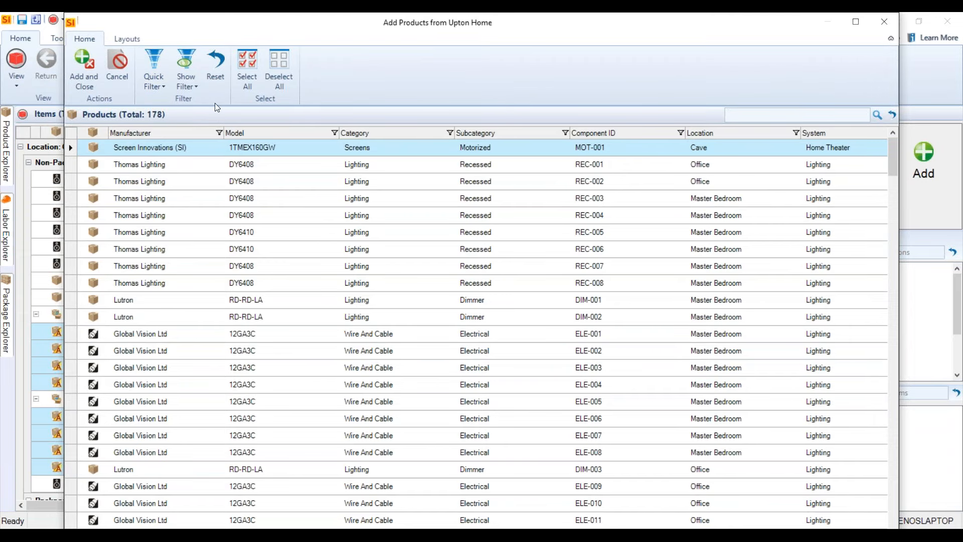
pyautogui.click(890, 20)
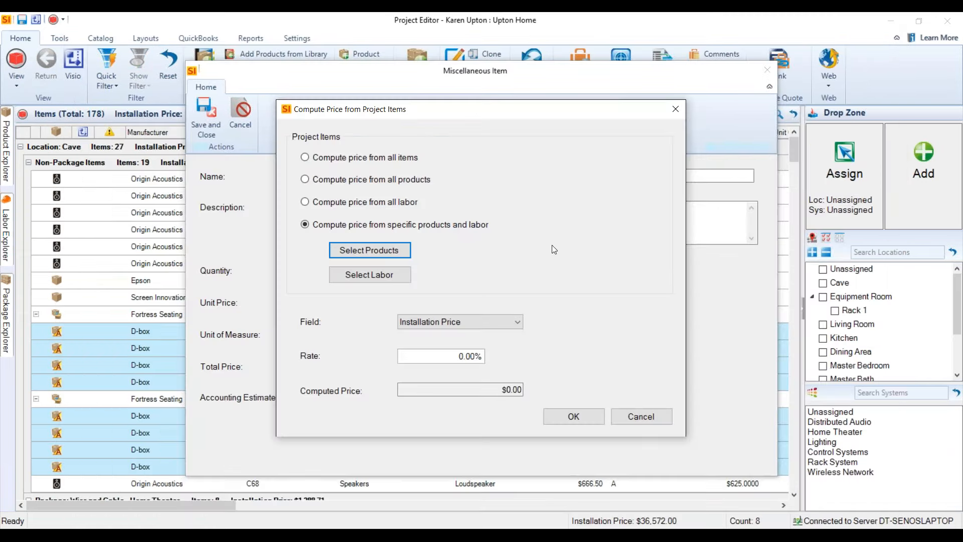
# Compute the Shipping item's price from all items at a 1% rate of the Installation Price, and save the item.
pyautogui.click(321, 159)
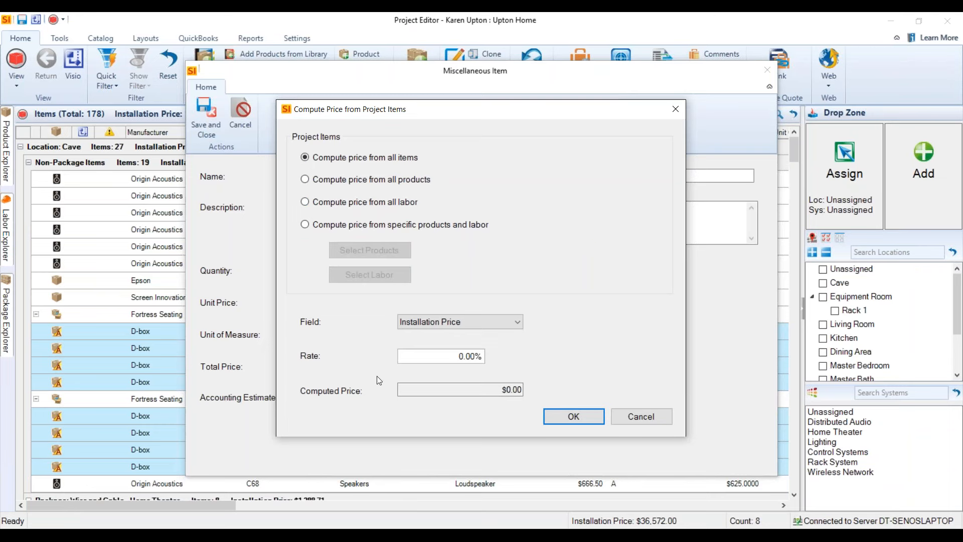
pyautogui.click(477, 324)
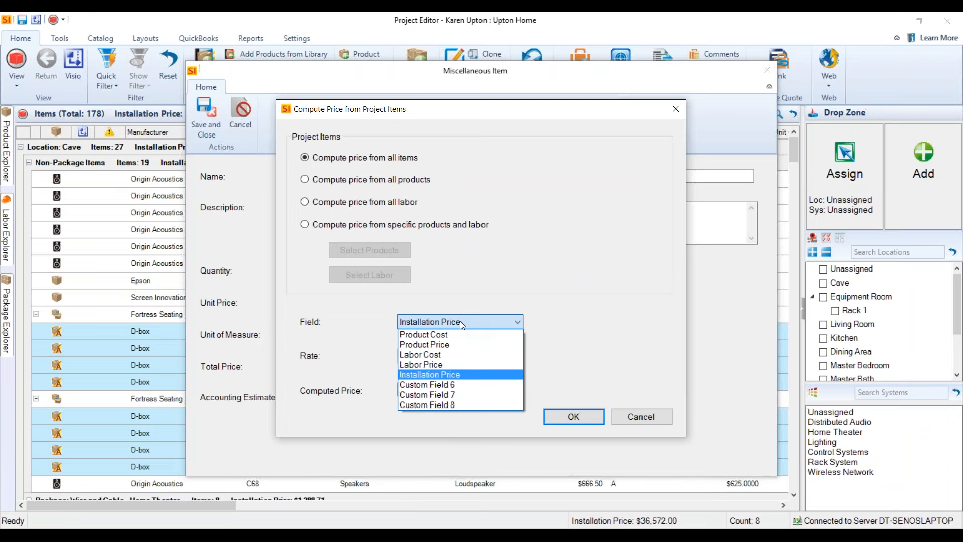
pyautogui.click(502, 326)
pyautogui.click(454, 359)
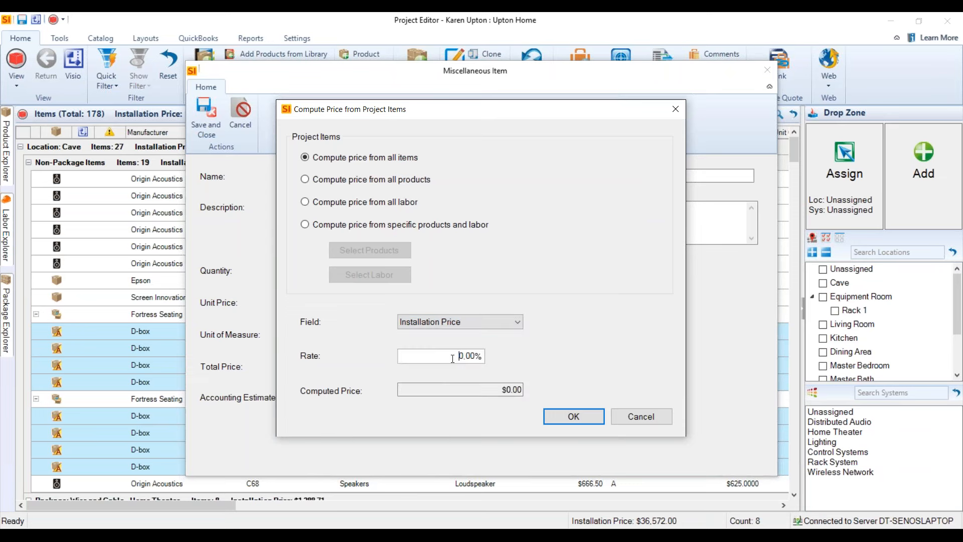
pyautogui.write('1')
pyautogui.click(577, 417)
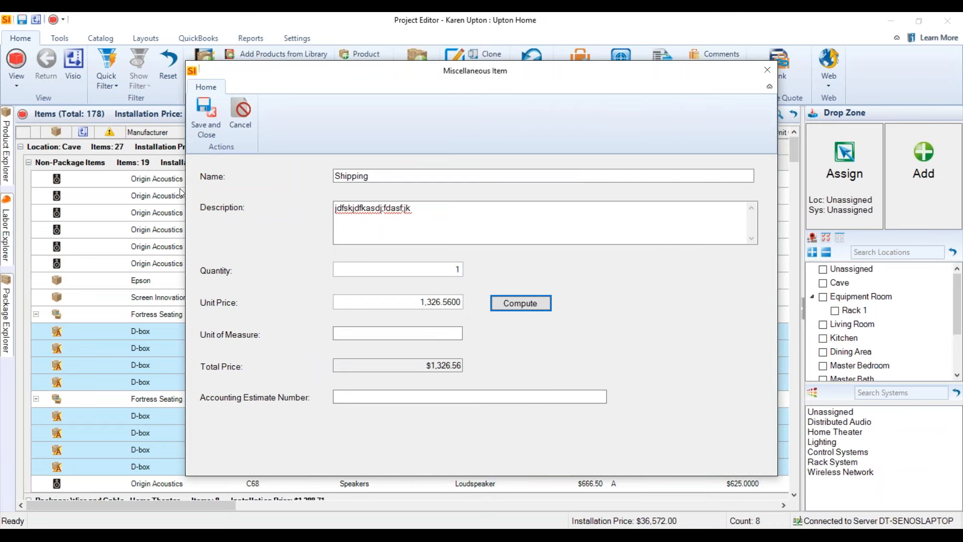
pyautogui.click(207, 131)
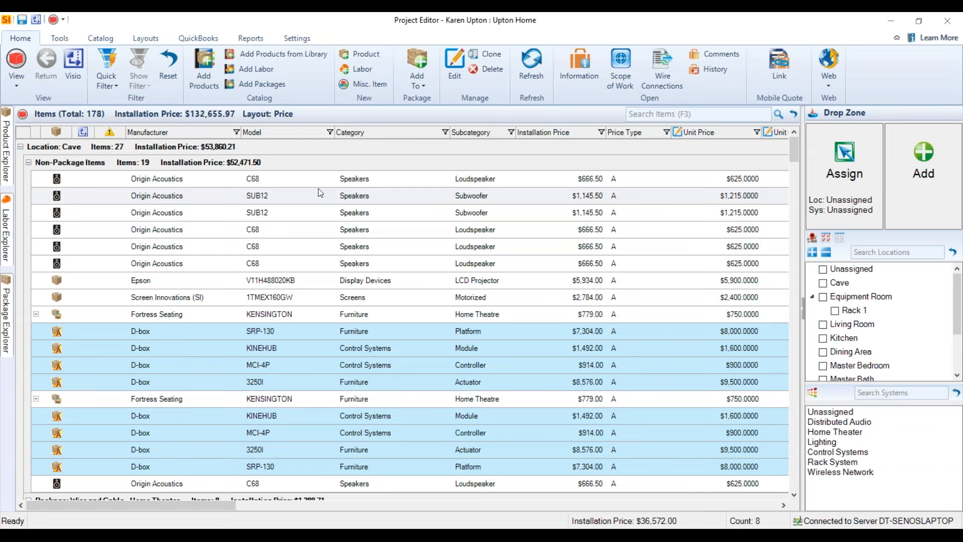
# Try a specific item order for client reports with Fortress Seating KENSINGTON moved to second place, and close the arrangement without saving.
pyautogui.click(250, 38)
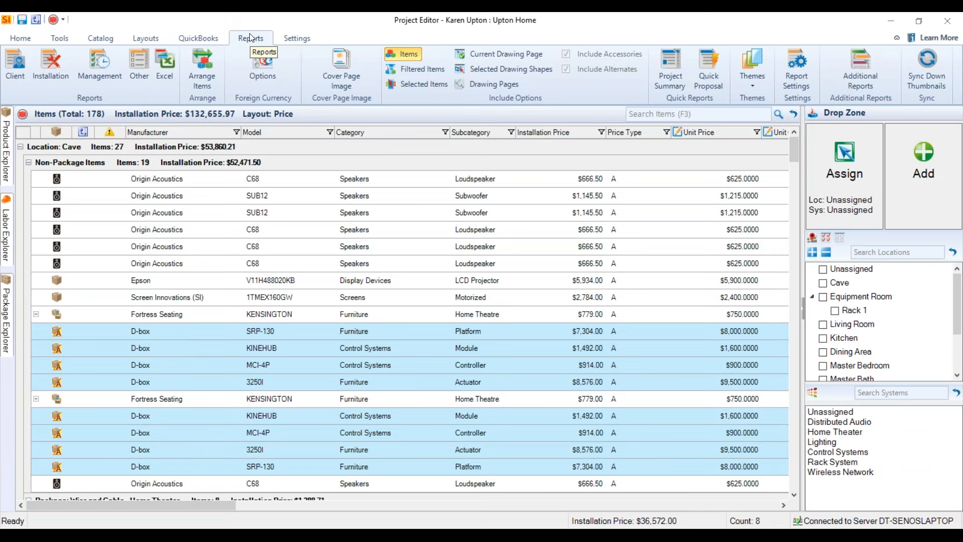
pyautogui.click(200, 84)
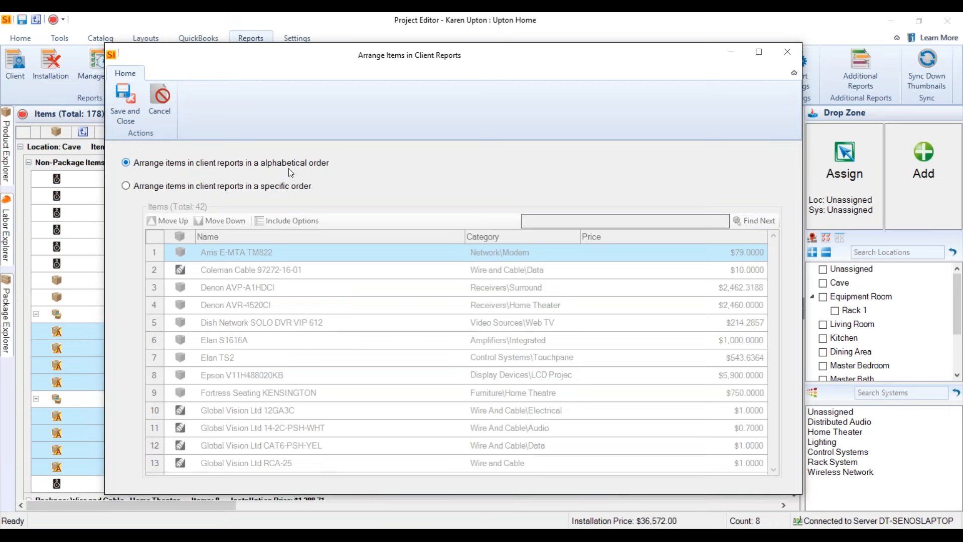
pyautogui.click(202, 187)
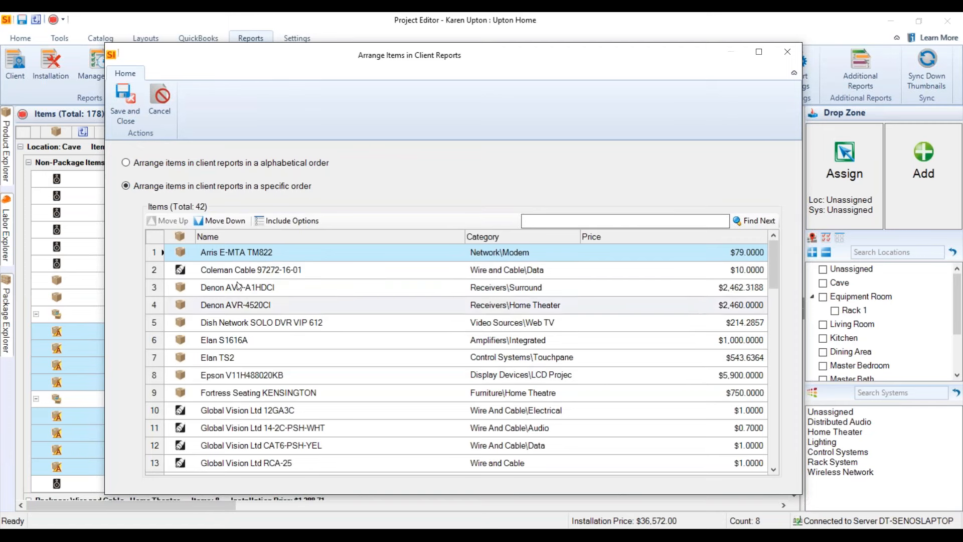
pyautogui.click(156, 394)
pyautogui.moveTo(159, 273); pyautogui.dragTo(159, 274)
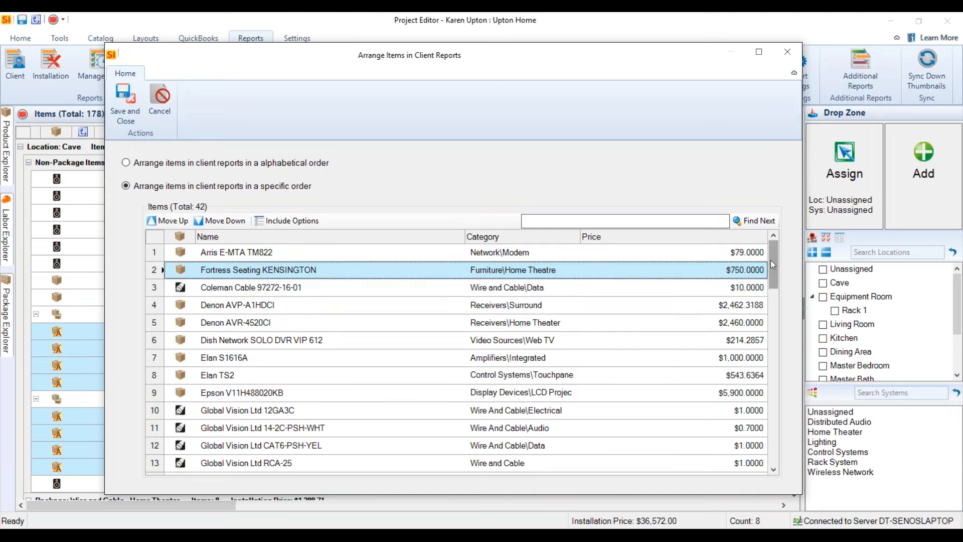
pyautogui.moveTo(771, 260)
pyautogui.mouseDown()
pyautogui.moveTo(755, 443)
pyautogui.moveTo(774, 255)
pyautogui.mouseUp()
pyautogui.click(790, 59)
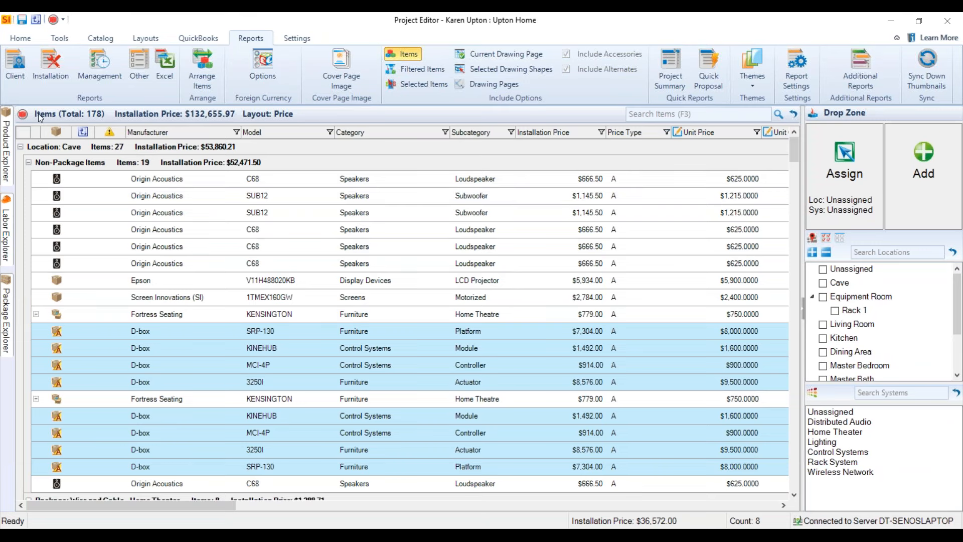
# Review the available client reports without running any, and switch to the open Company Profile report in SI Report Viewer.
pyautogui.click(18, 81)
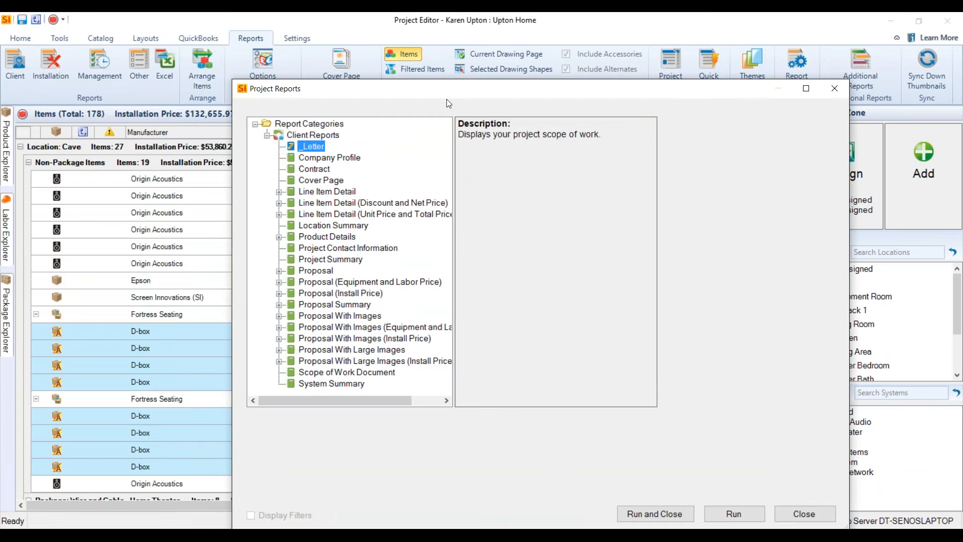
pyautogui.moveTo(447, 90); pyautogui.dragTo(392, 58)
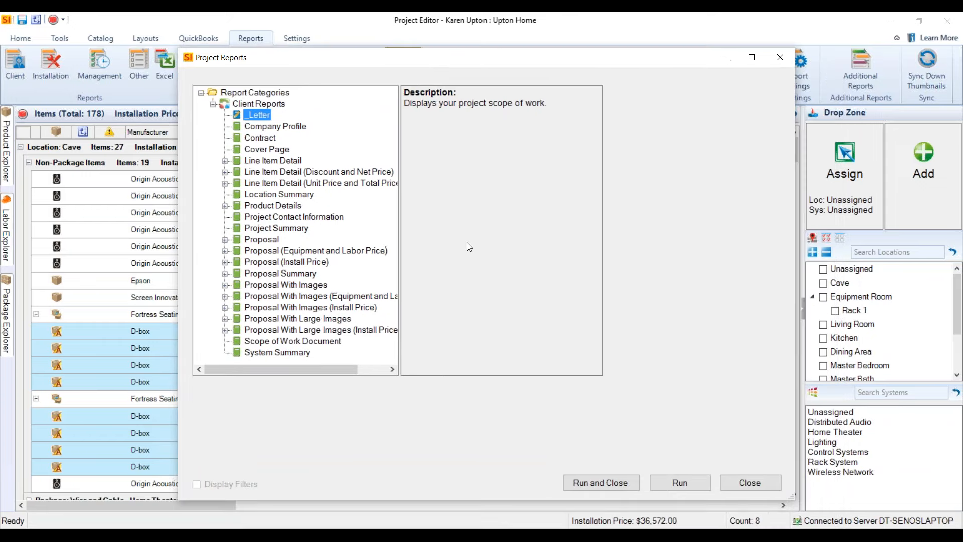
pyautogui.click(748, 482)
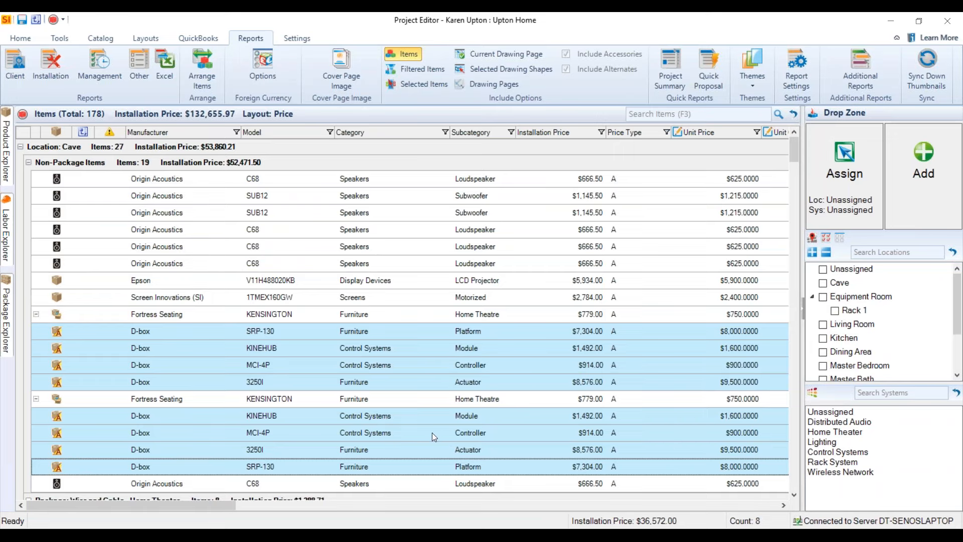
pyautogui.click(448, 536)
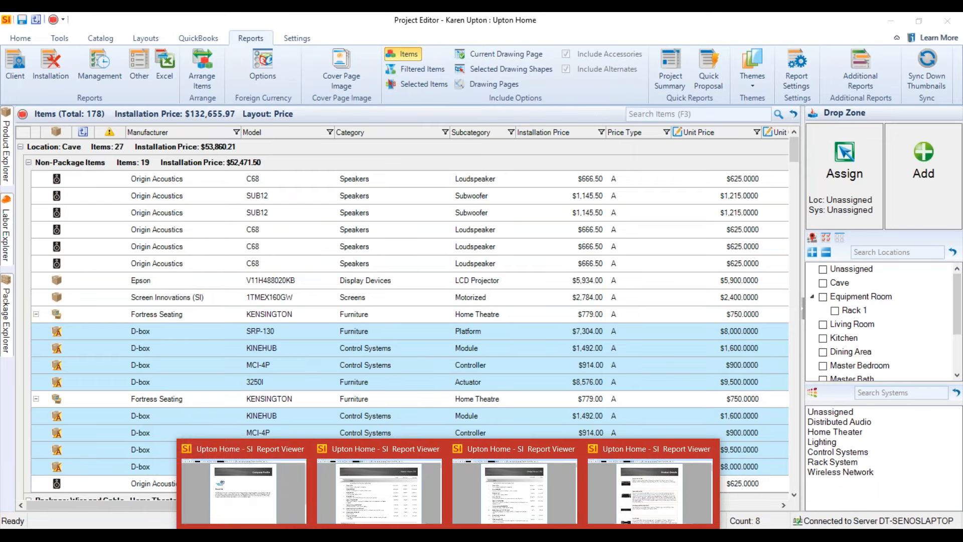
pyautogui.click(244, 484)
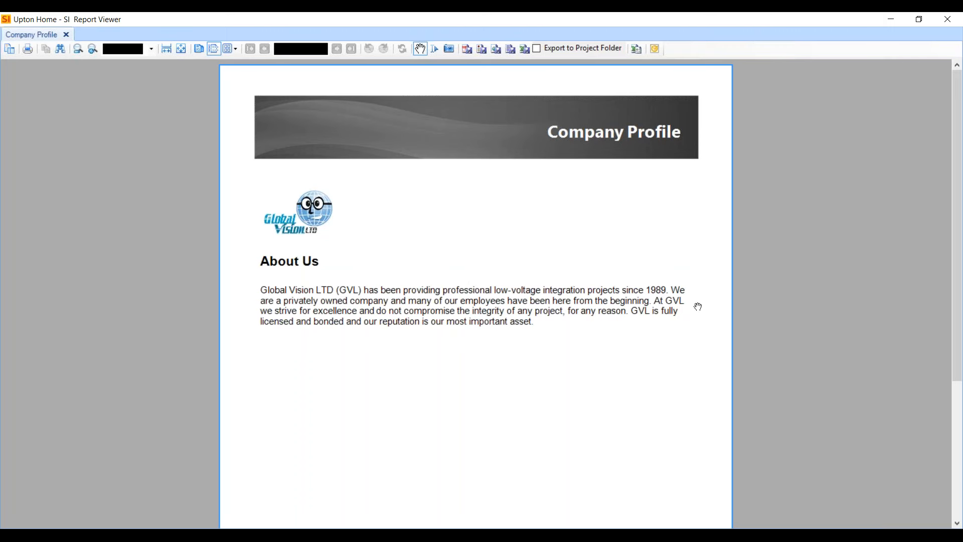
# View the Line Item Detail reports with Discount and Net Price and with Unit Price and Total Price, minimizing each report window.
pyautogui.click(891, 19)
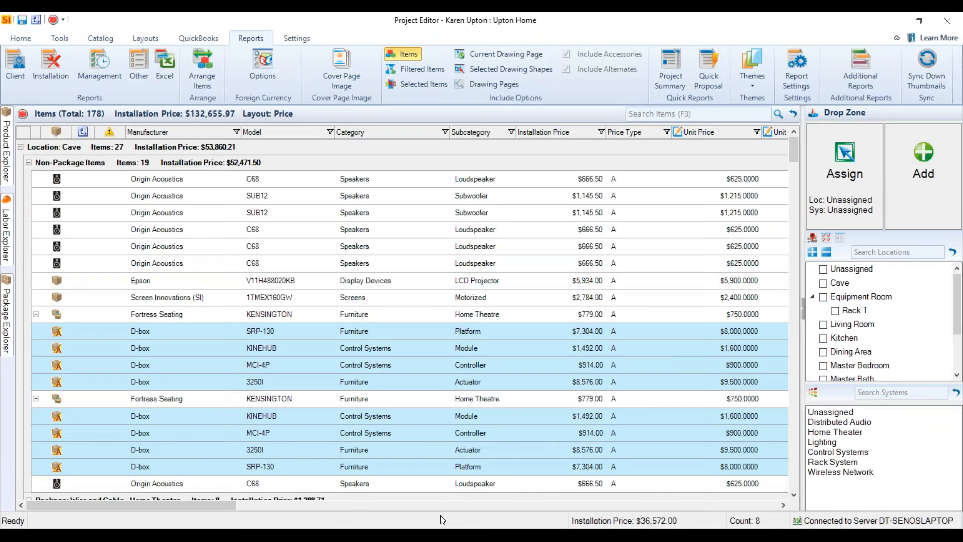
pyautogui.moveTo(448, 529)
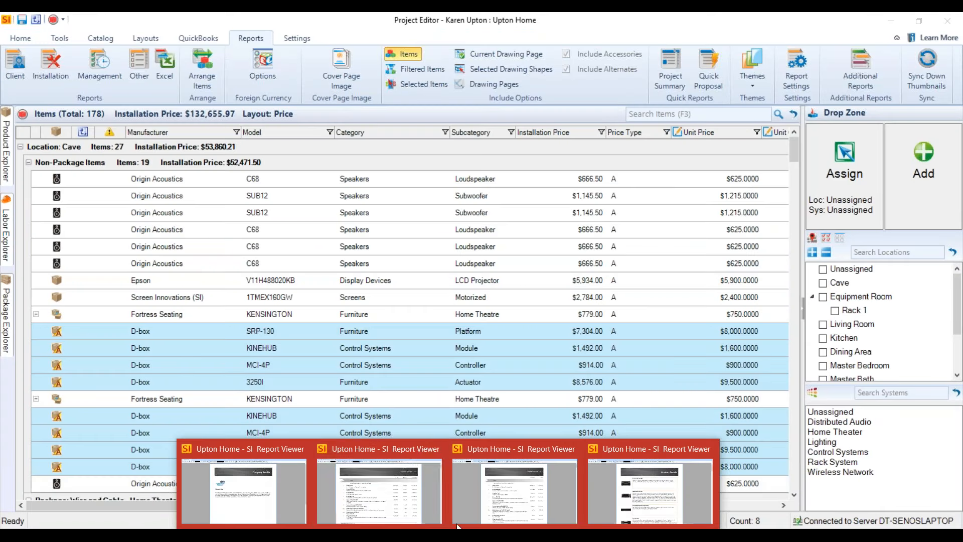
pyautogui.click(413, 472)
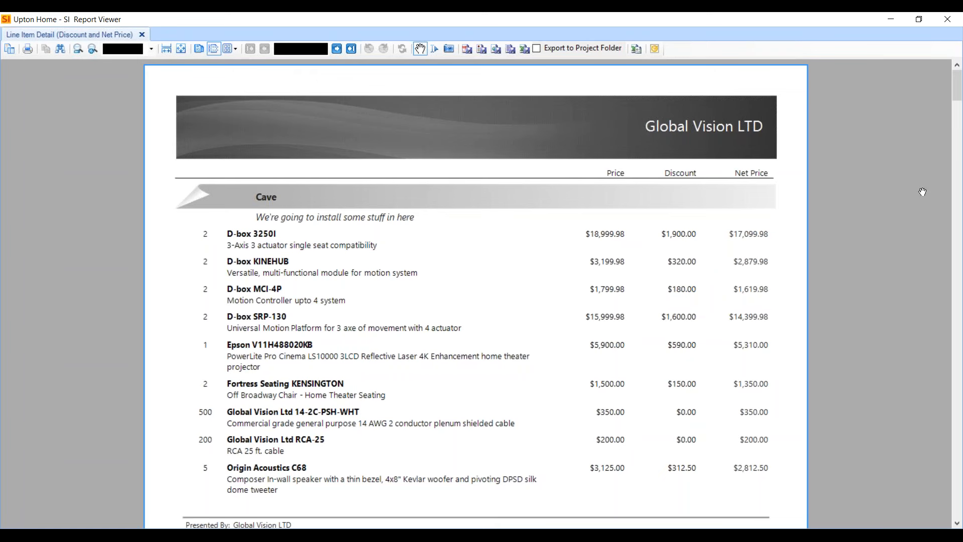
pyautogui.click(884, 21)
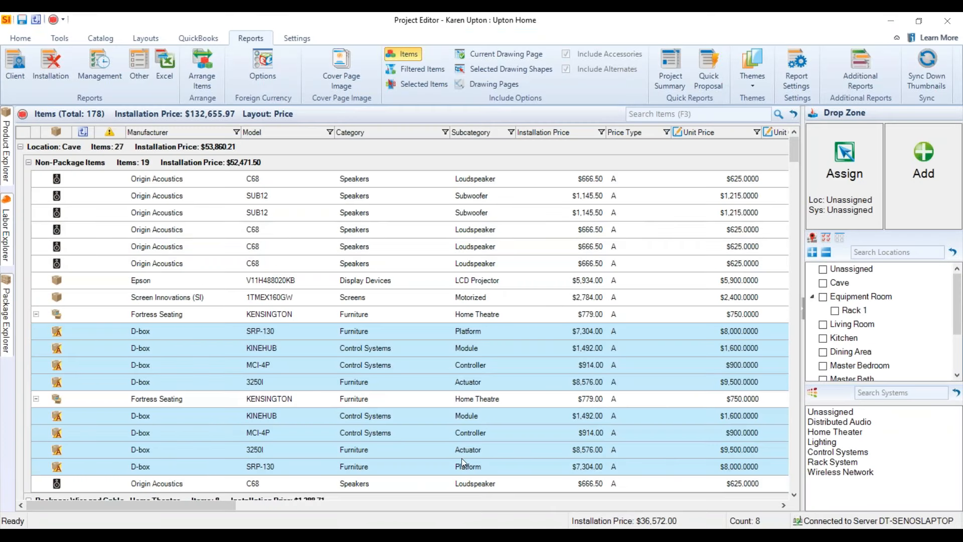
pyautogui.click(448, 536)
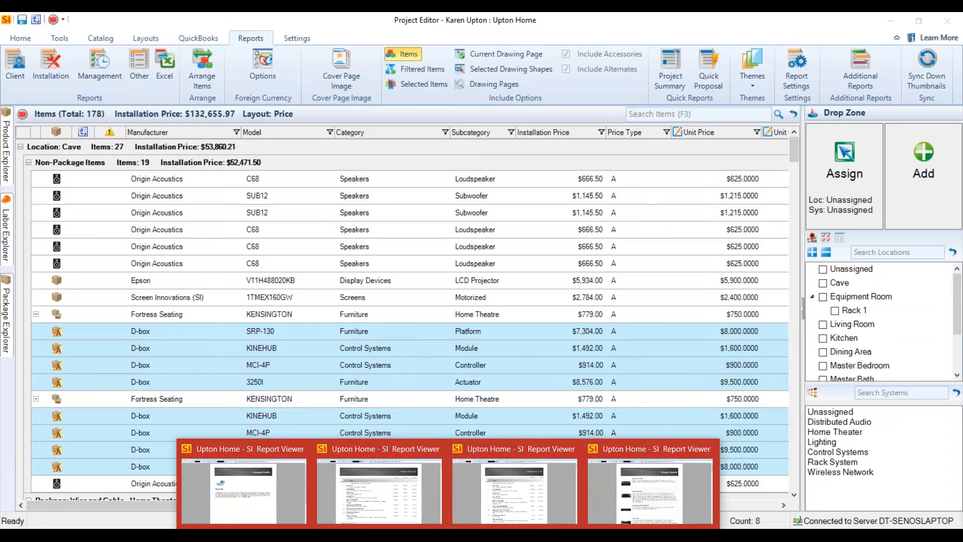
pyautogui.click(512, 494)
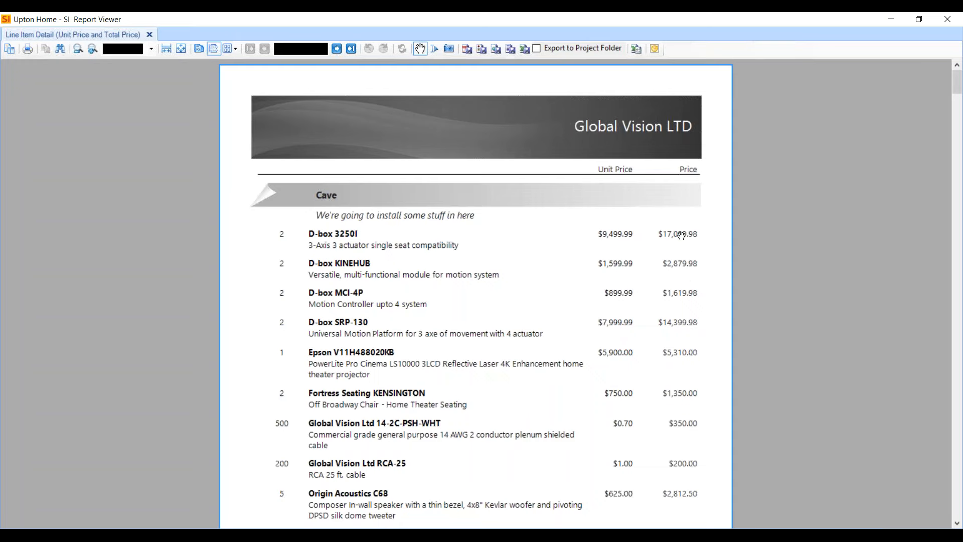
pyautogui.click(892, 19)
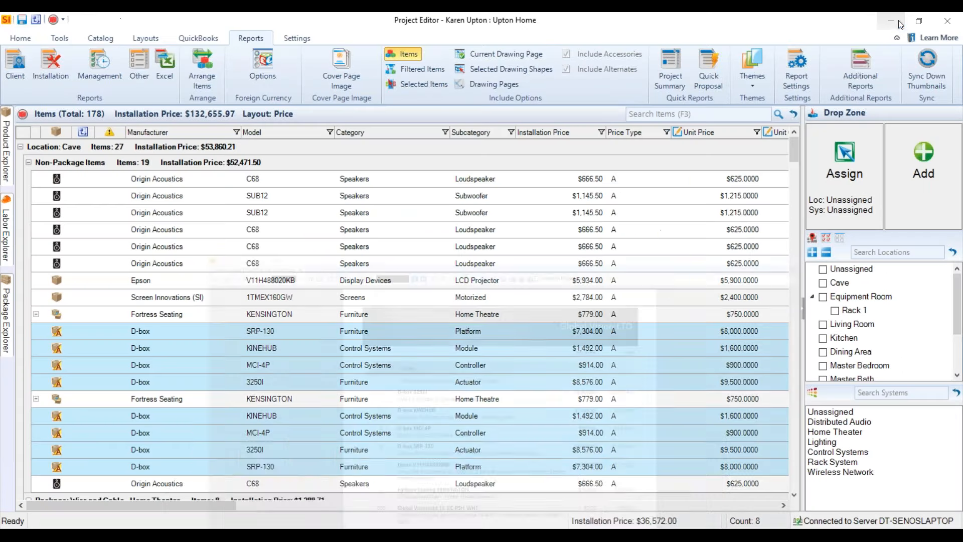
# View the Product Details report through to its second page, and return to the Project Editor.
pyautogui.moveTo(448, 536)
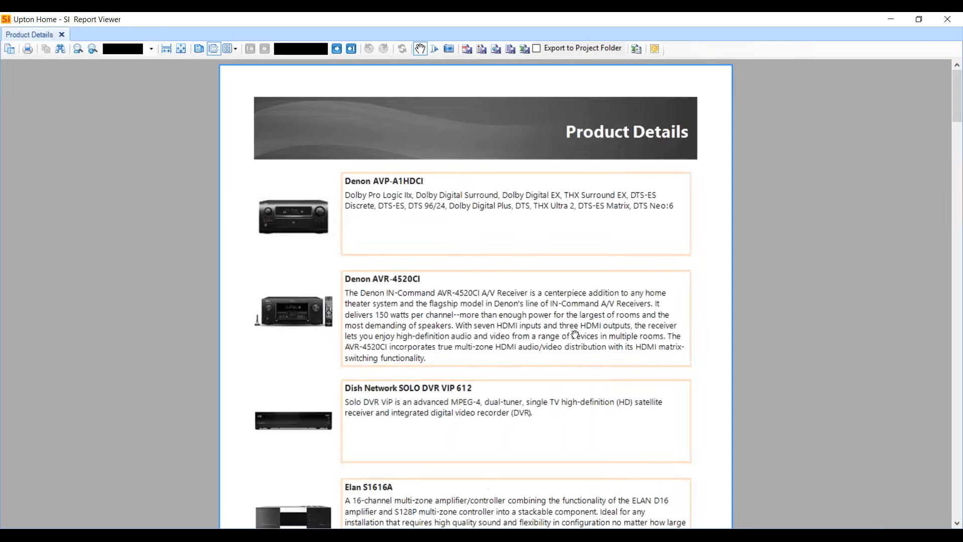
pyautogui.click(646, 489)
pyautogui.scroll(-10, 381, 335)
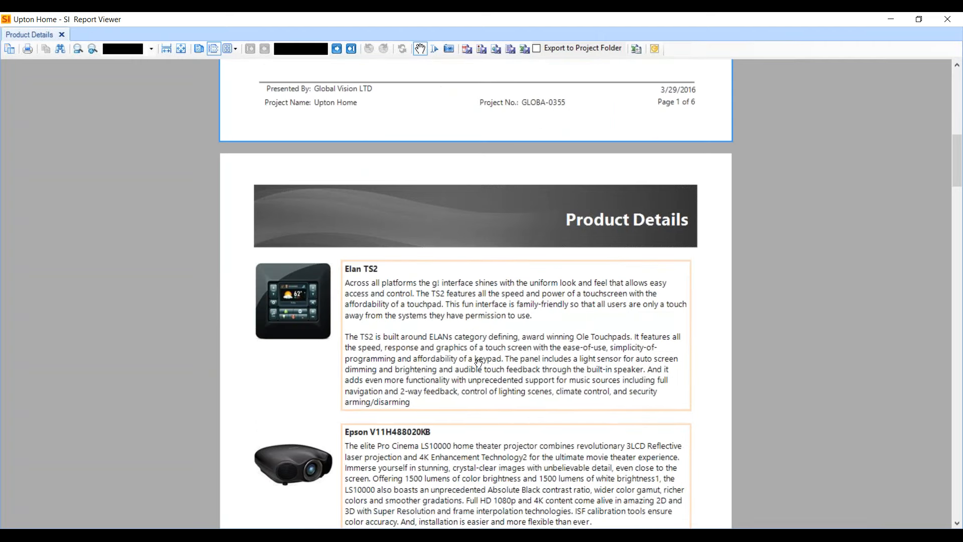
pyautogui.click(889, 21)
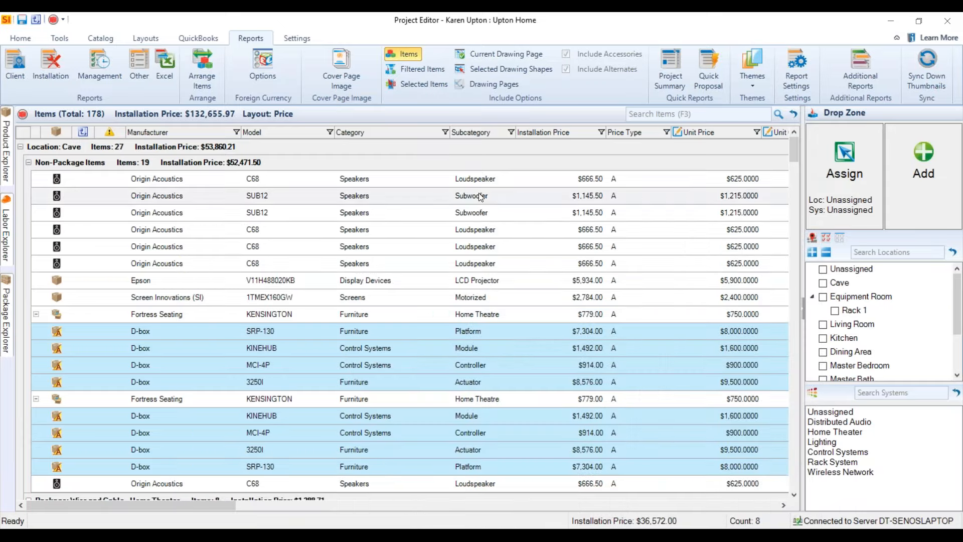
# Open the first Origin Acoustics C68 speaker in Cave to check its Product Details Report option, and close it without changes.
pyautogui.doubleClick(265, 178)
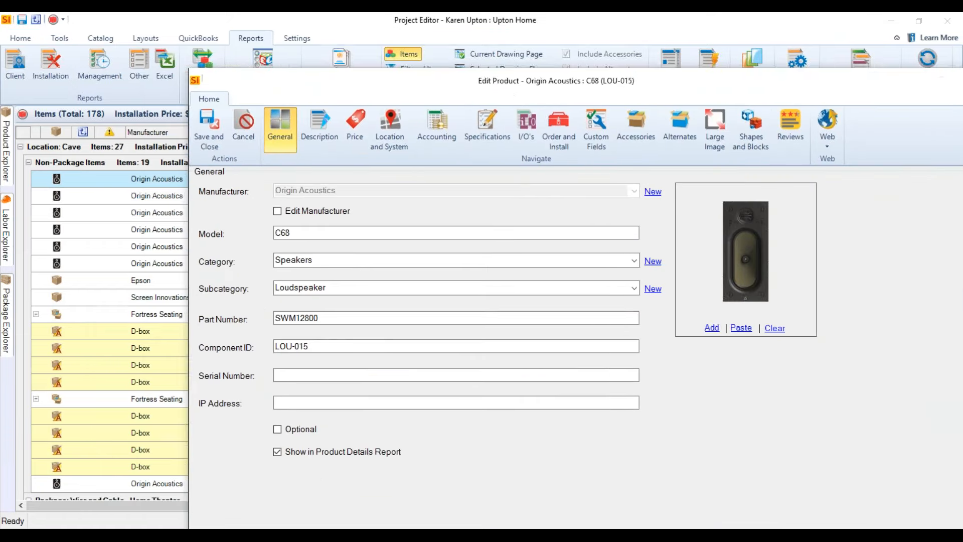
pyautogui.moveTo(508, 89); pyautogui.dragTo(405, 43)
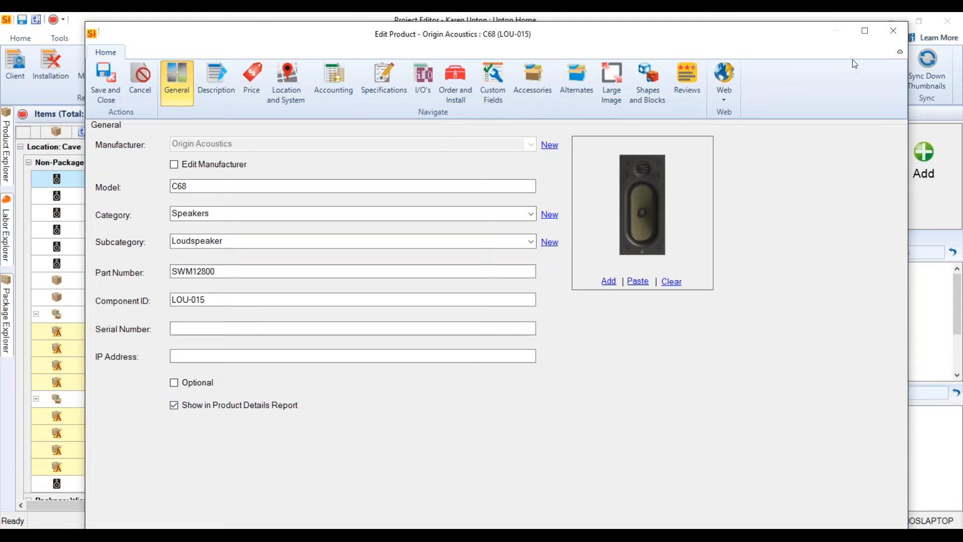
pyautogui.click(894, 31)
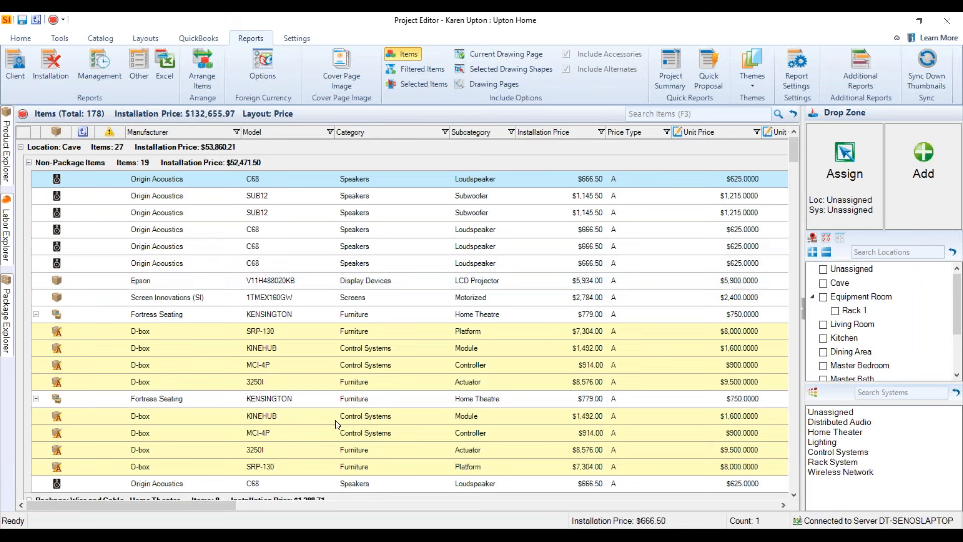
# Switch to the Upton Home.vsd drawing in Visio and connect the HDM-002 wire to the Dish Network SOLO DVR's HDMI output.
pyautogui.moveTo(204, 528)
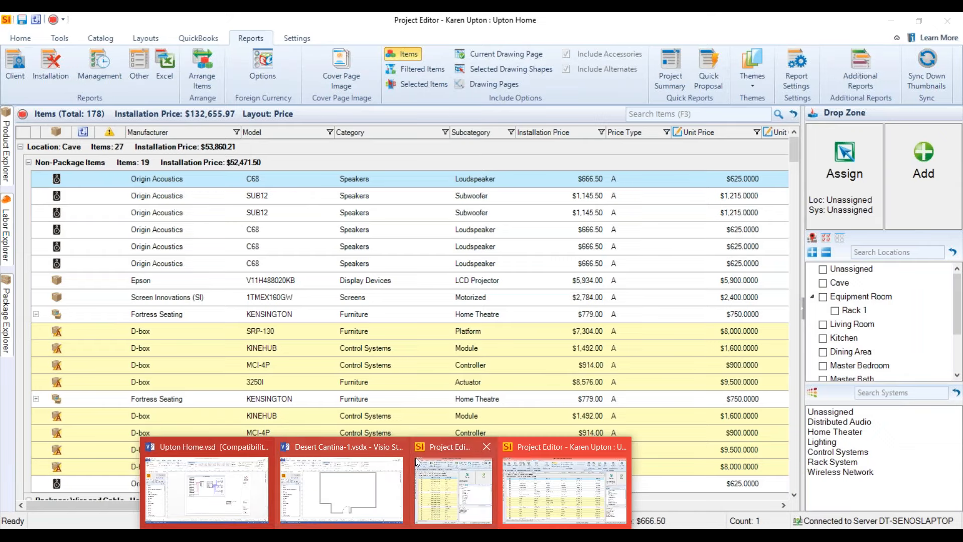
pyautogui.click(230, 483)
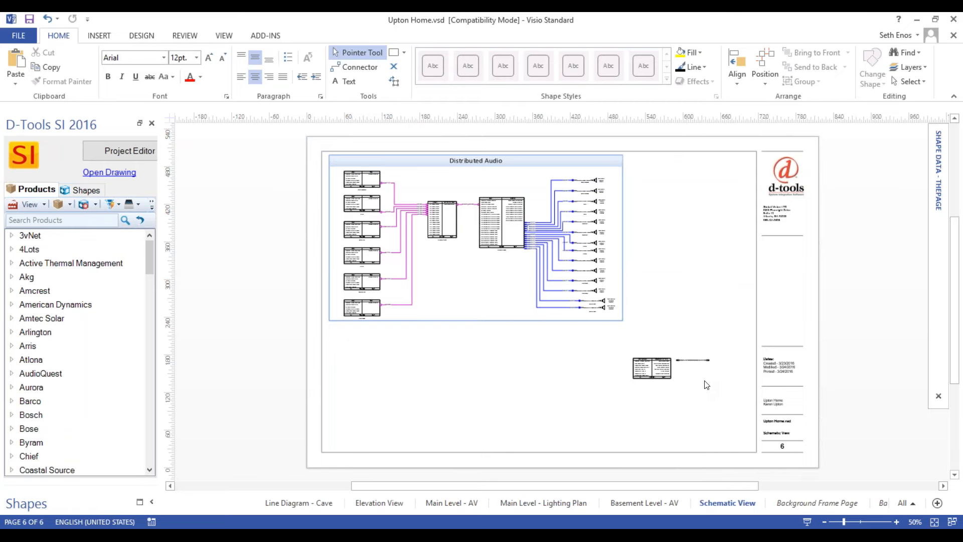
pyautogui.scroll(6, 707, 385)
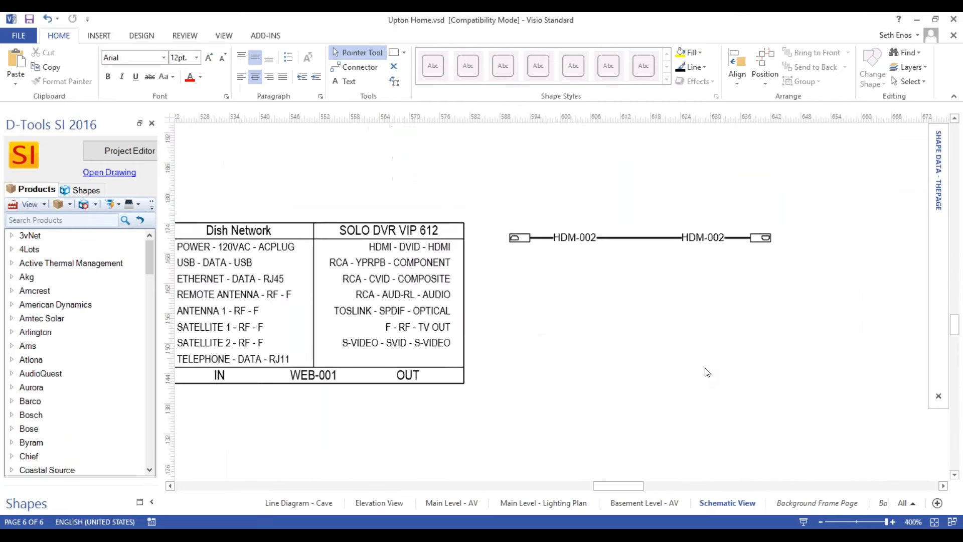
pyautogui.scroll(-2, 707, 373)
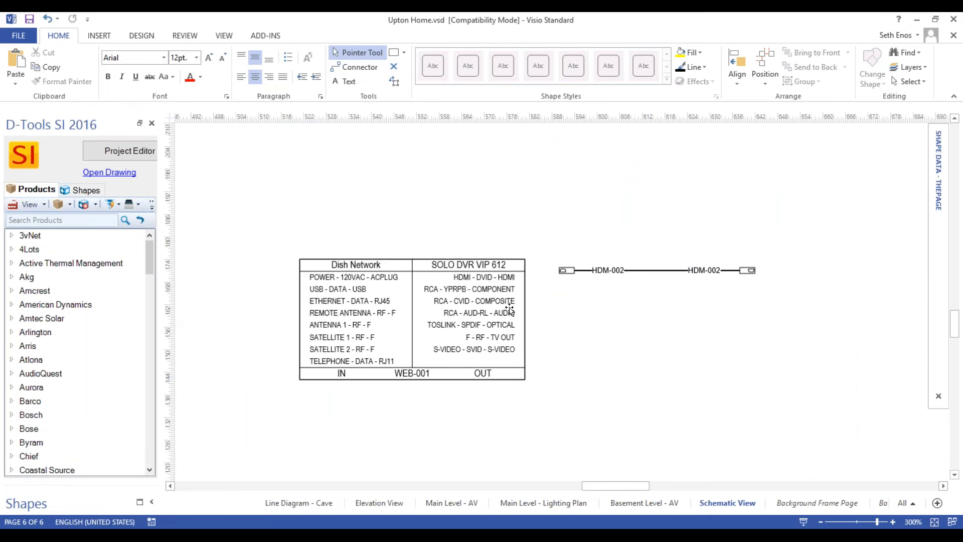
pyautogui.click(645, 270)
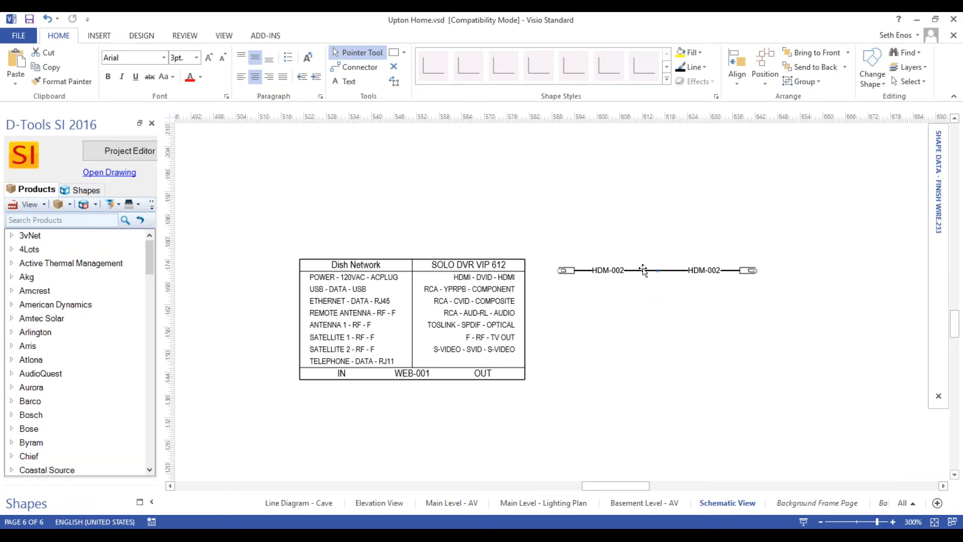
pyautogui.moveTo(643, 270); pyautogui.dragTo(609, 277)
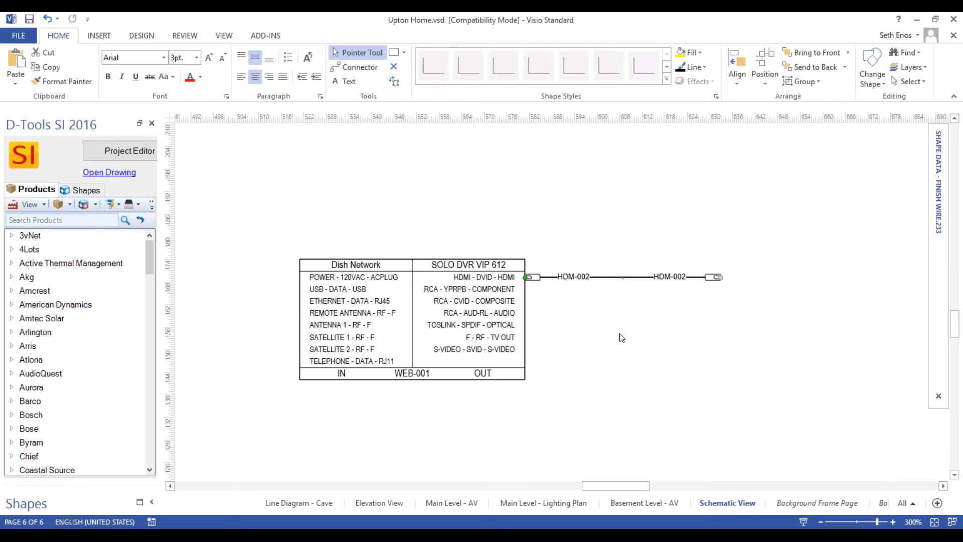
# Locate the Off-Page Reference shape among the D-Tools Wire Shapes without placing it.
pyautogui.scroll(-2, 622, 338)
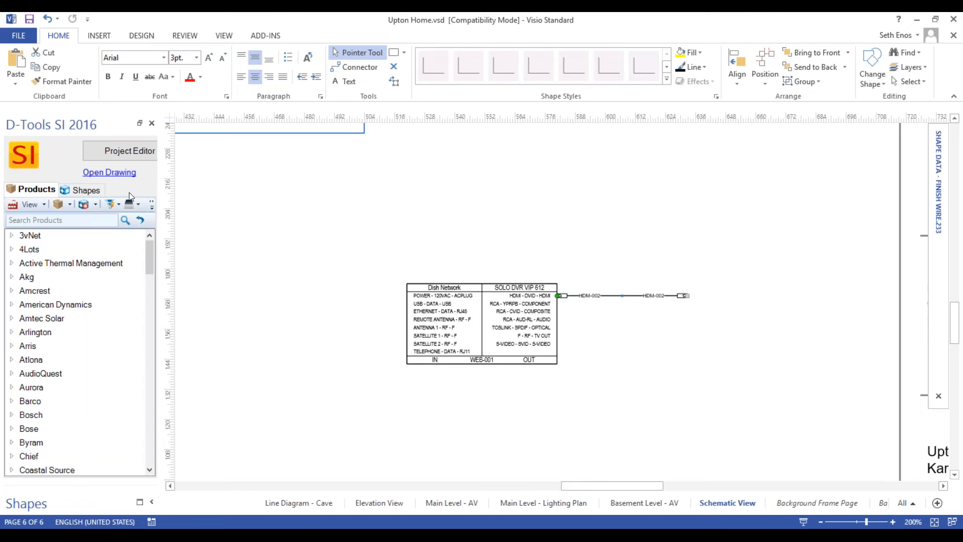
pyautogui.keyDown('ctrl'); pyautogui.scroll(-3, 554, 232); pyautogui.keyUp('ctrl')
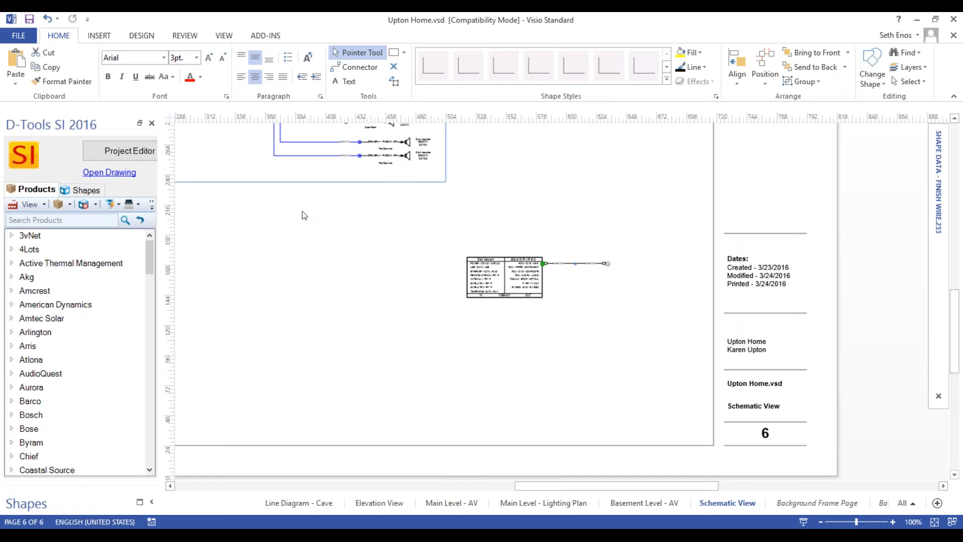
pyautogui.keyDown('ctrl'); pyautogui.scroll(3, 647, 291); pyautogui.keyUp('ctrl')
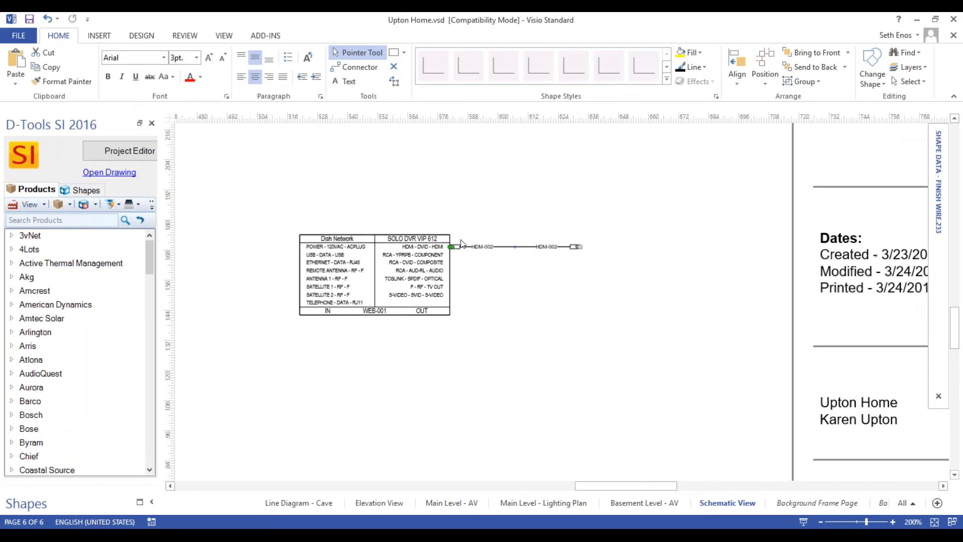
pyautogui.click(81, 191)
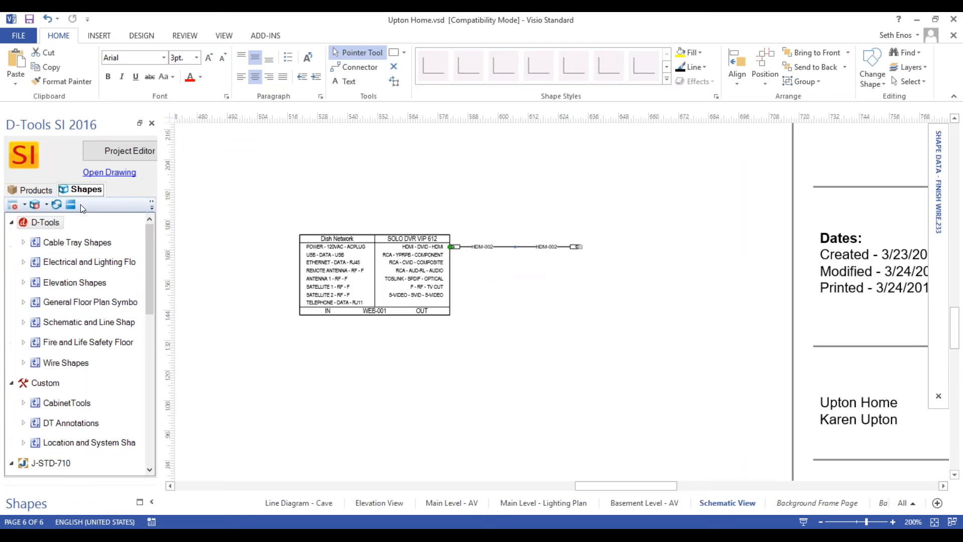
pyautogui.click(24, 363)
pyautogui.scroll(-2, 72, 426)
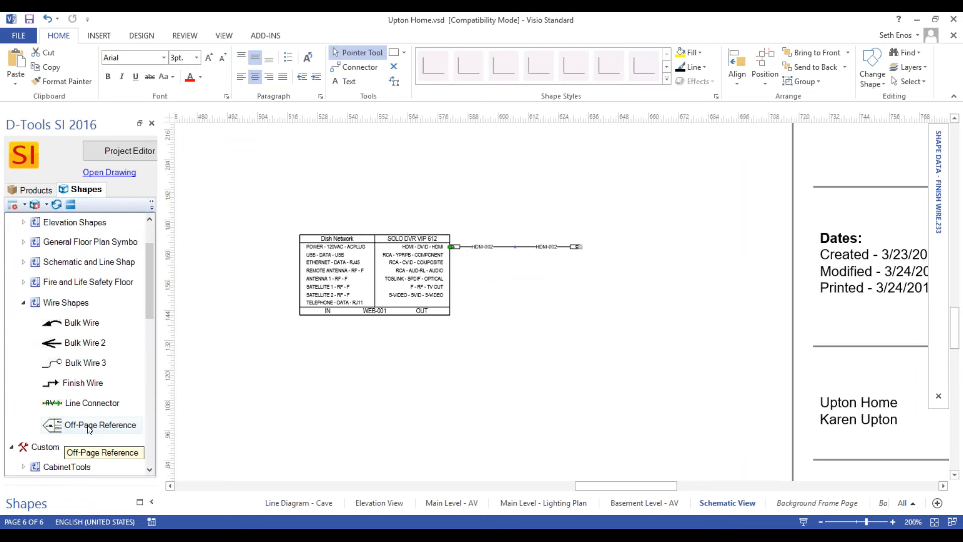
pyautogui.click(90, 428)
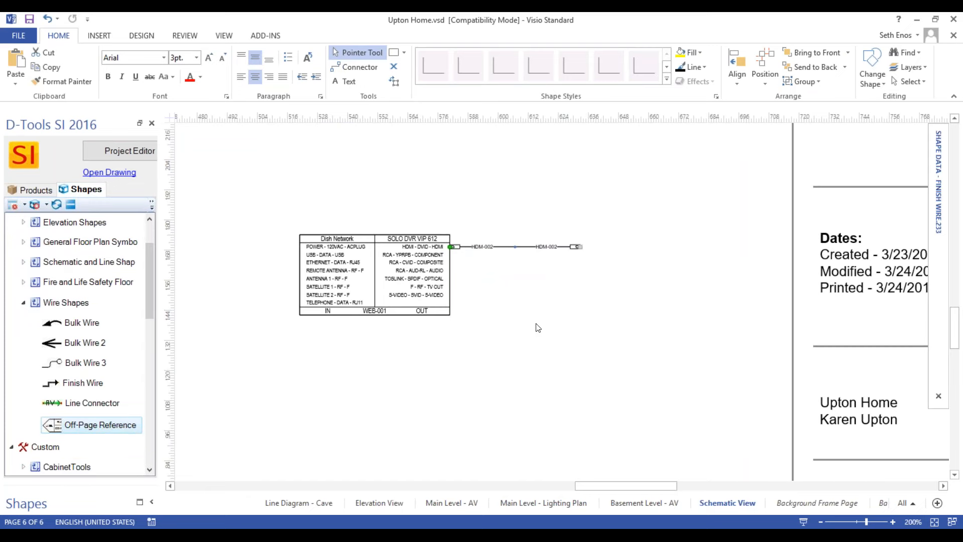
# Start creating an off-page reference for the HDM-002 wire and review the existing pages available for connection.
pyautogui.rightClick(596, 292)
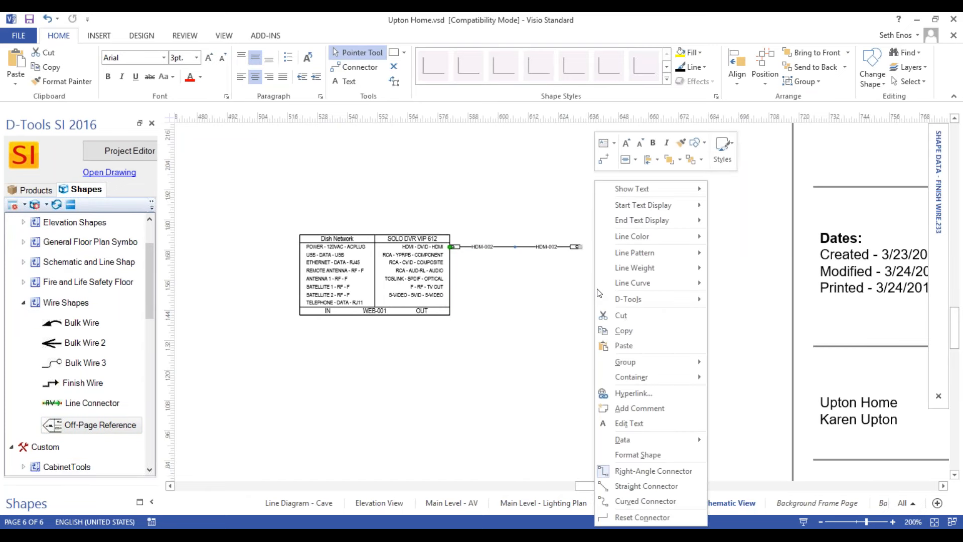
pyautogui.click(602, 297)
pyautogui.rightClick(544, 245)
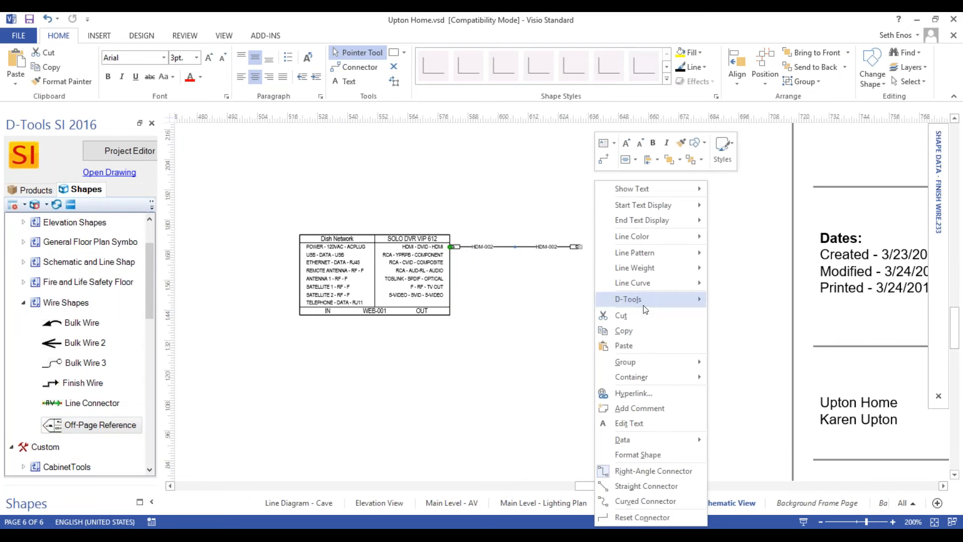
pyautogui.moveTo(646, 309)
pyautogui.moveTo(770, 454)
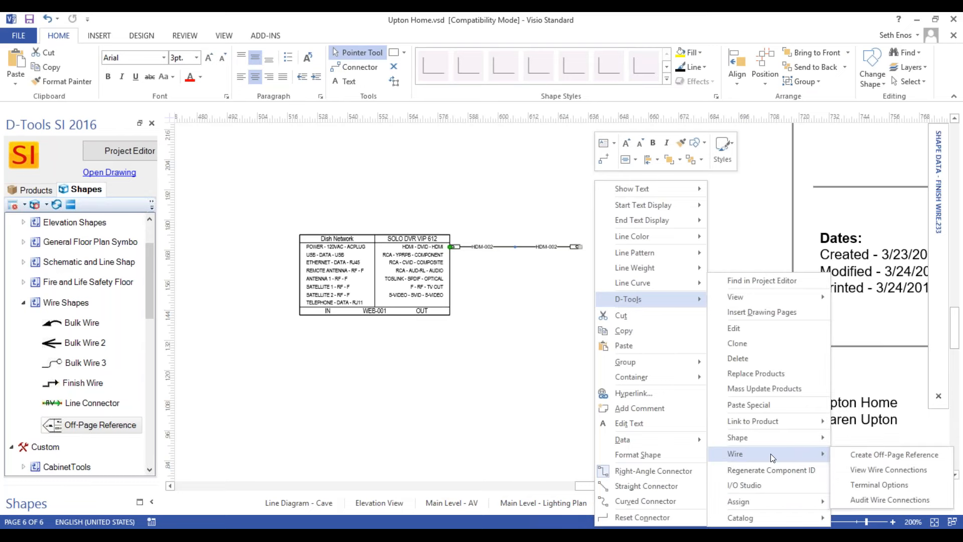
pyautogui.click(891, 454)
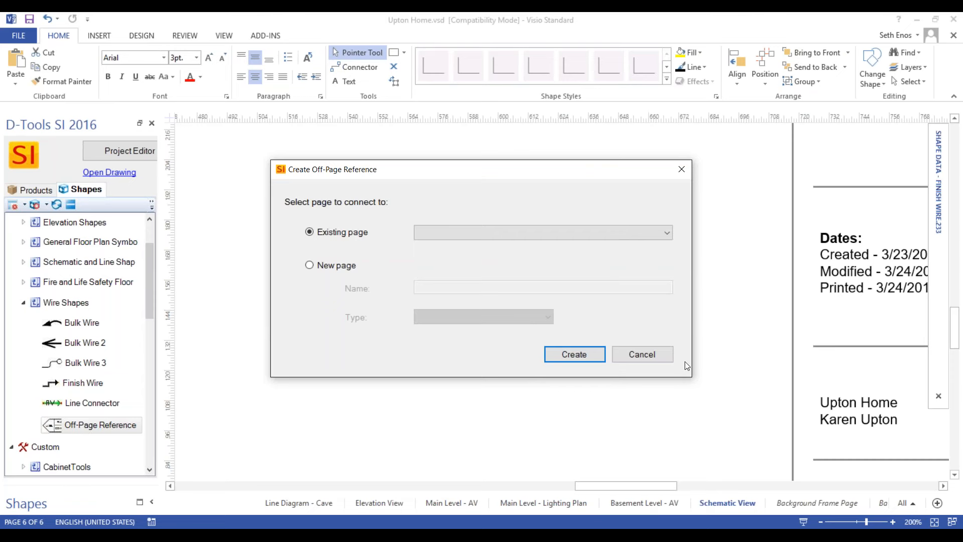
pyautogui.click(667, 234)
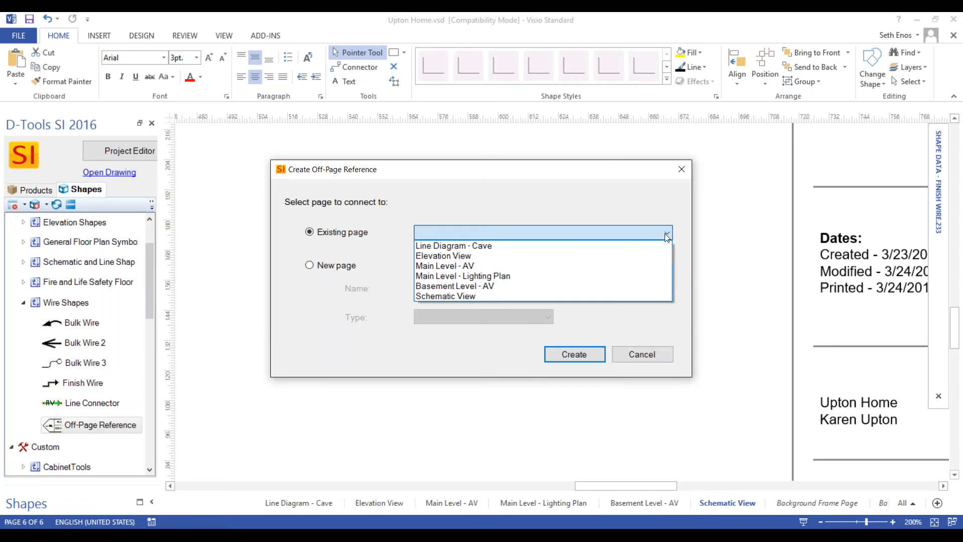
pyautogui.click(526, 183)
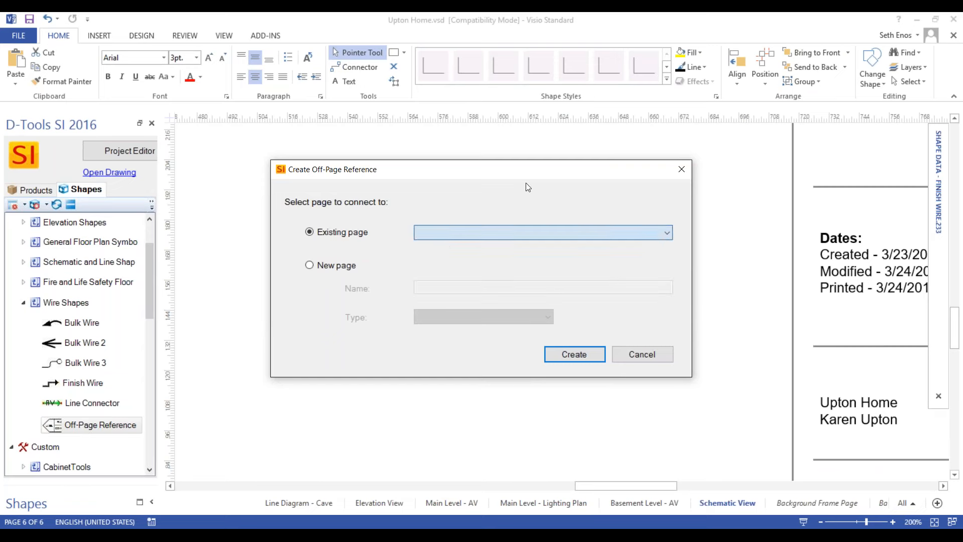
# Create the wire's off-page reference to a new page named Schematic Video with the Schematic type.
pyautogui.click(311, 270)
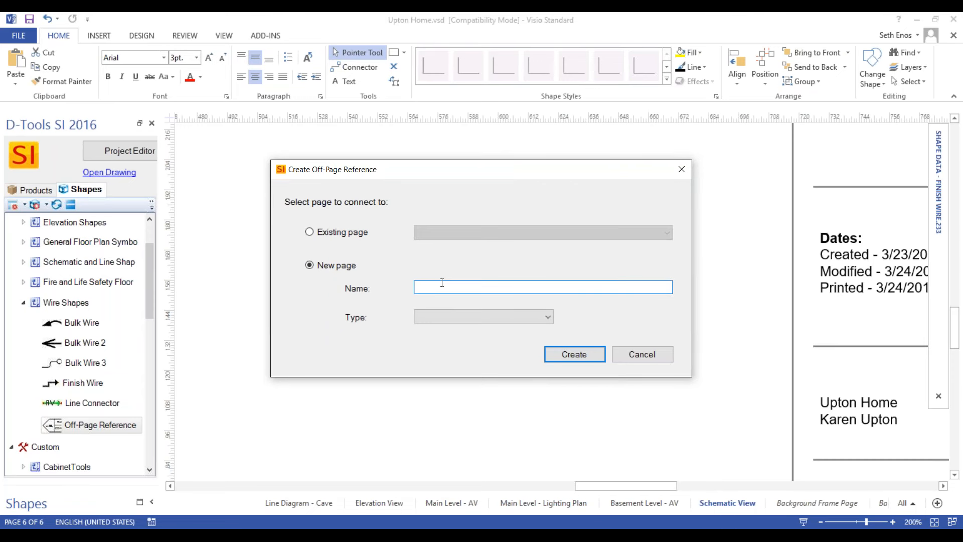
pyautogui.write('Schematic Video')
pyautogui.click(498, 317)
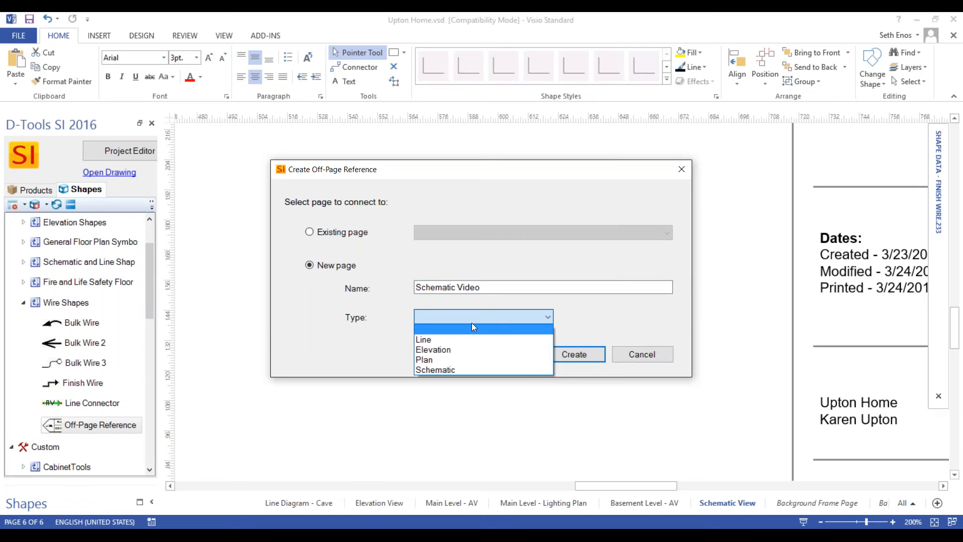
pyautogui.click(458, 370)
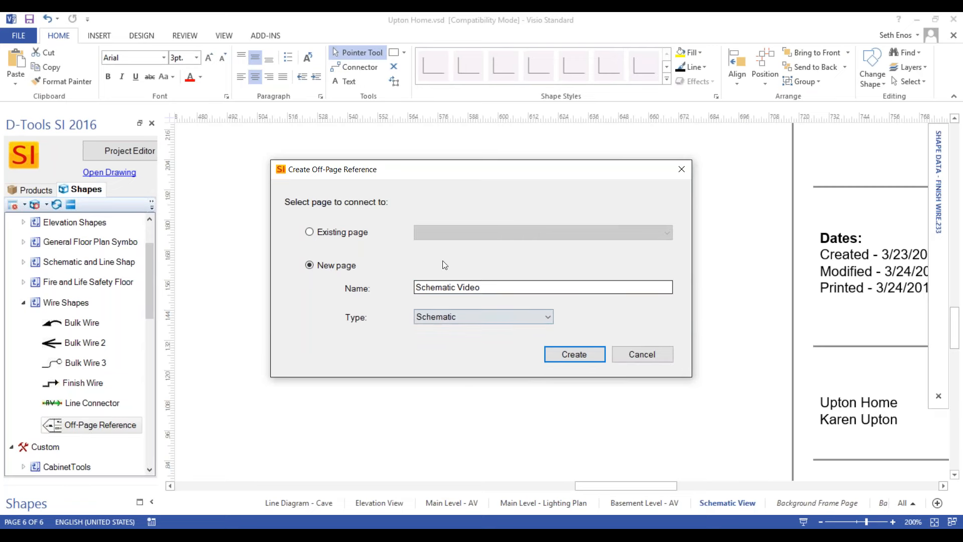
pyautogui.click(566, 355)
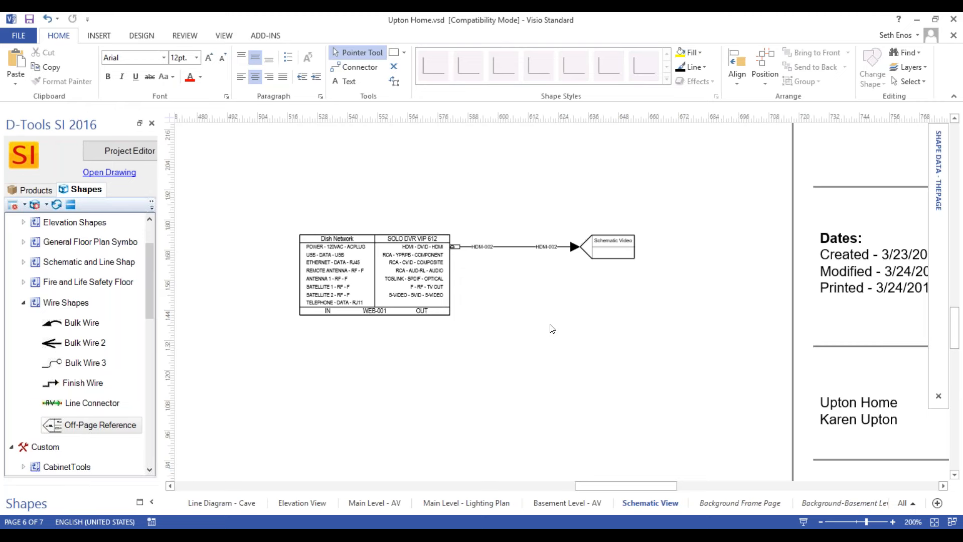
# Follow the Schematic Video off-page reference at the end of the DVR's HDM-002 wire to its linked page.
pyautogui.scroll(2, 594, 250)
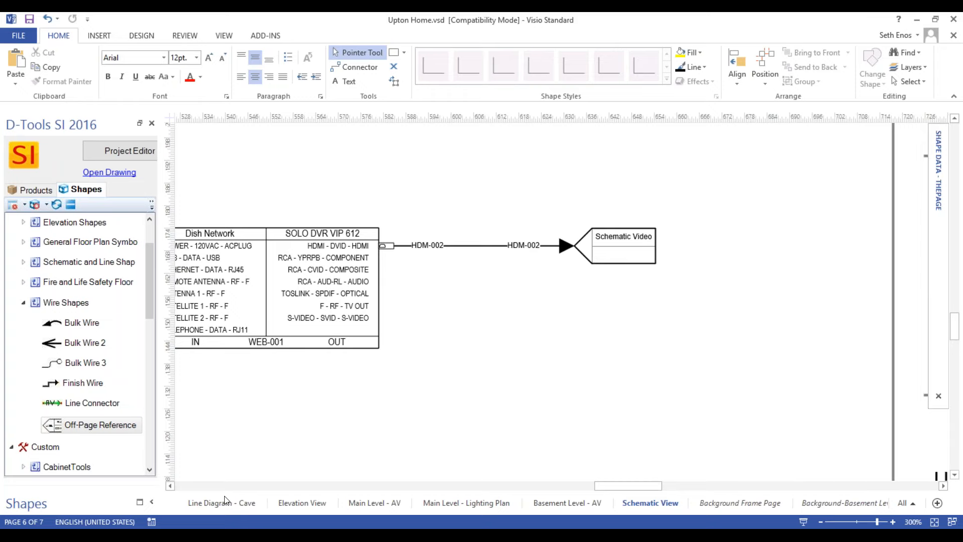
pyautogui.click(151, 502)
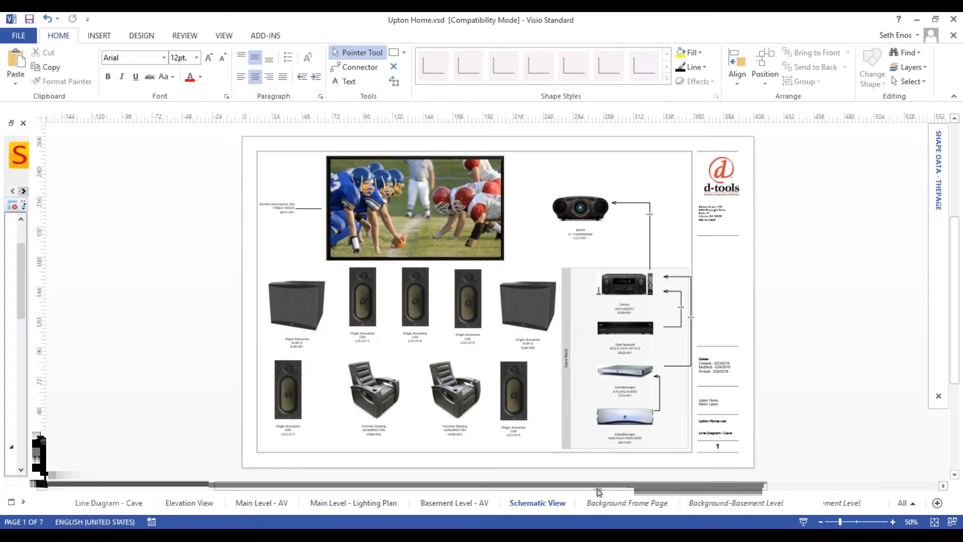
pyautogui.click(550, 503)
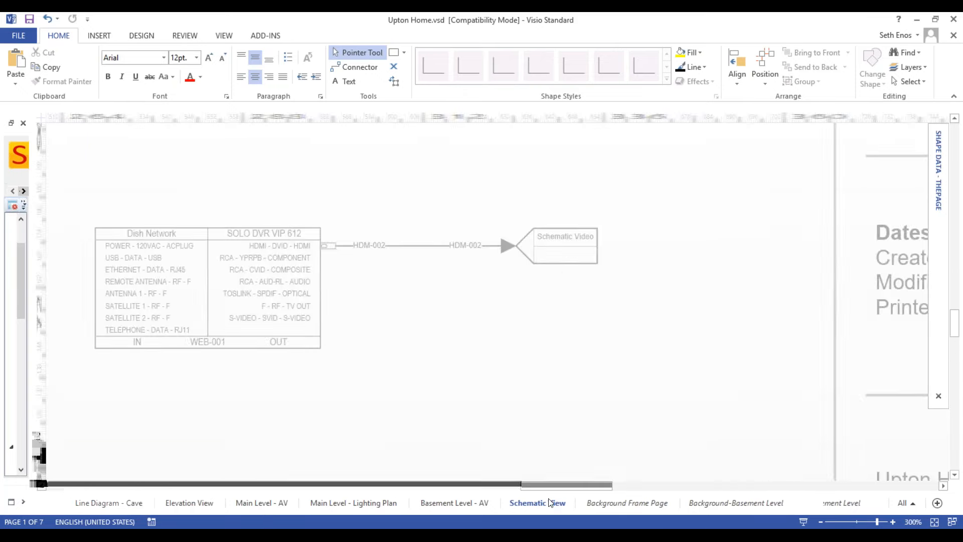
pyautogui.click(560, 252)
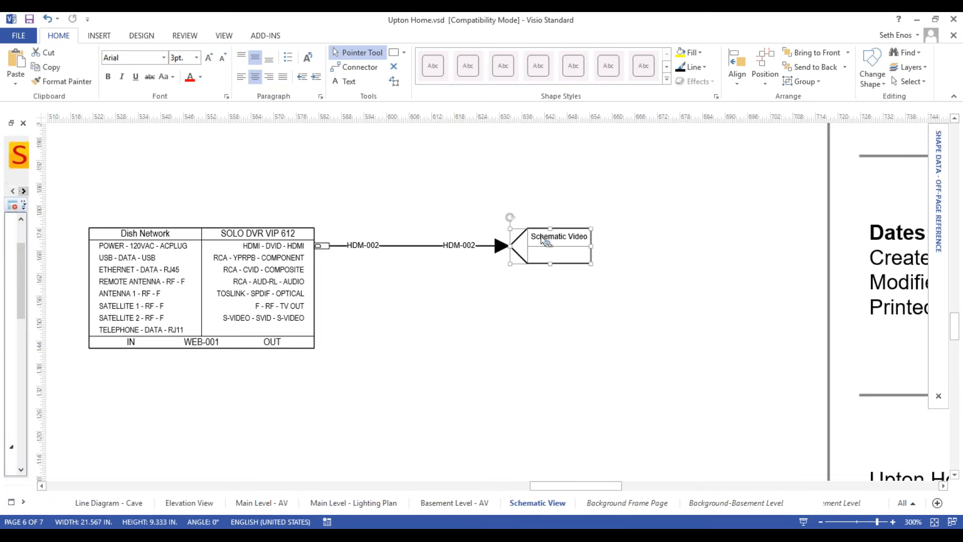
pyautogui.rightClick(544, 246)
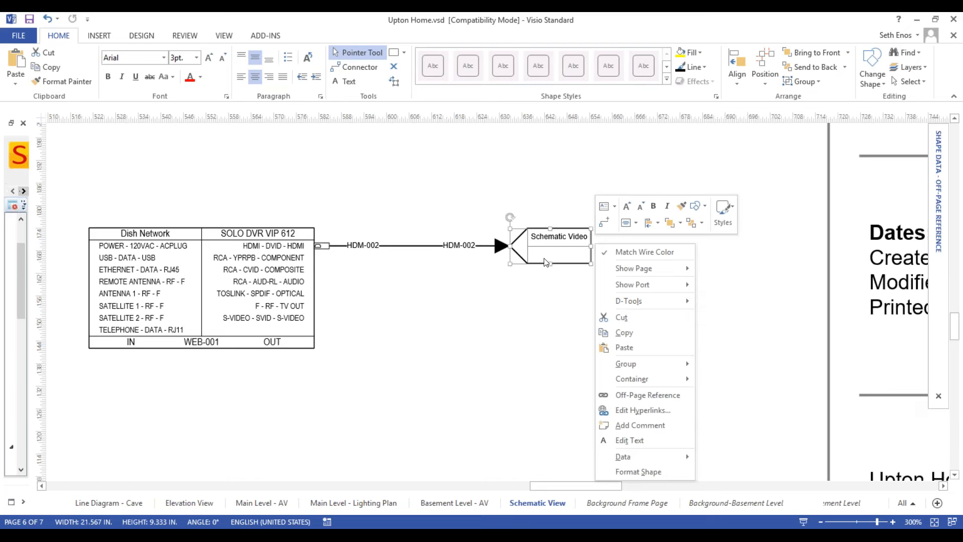
pyautogui.click(521, 303)
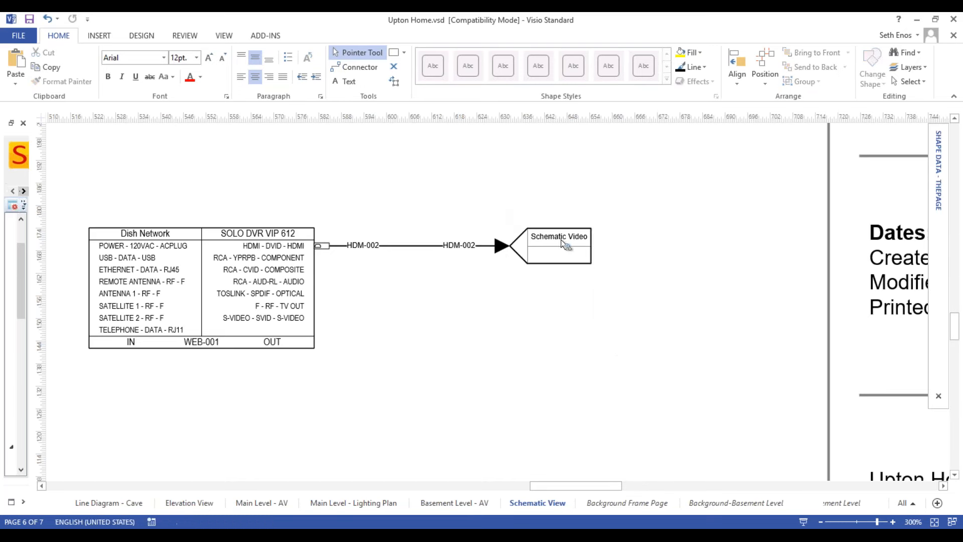
pyautogui.click(562, 241)
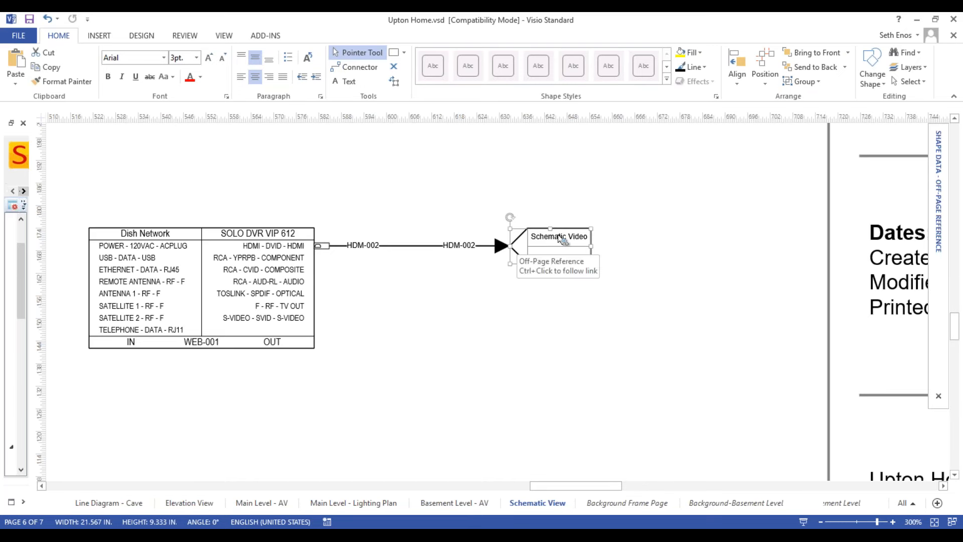
pyautogui.doubleClick(560, 245)
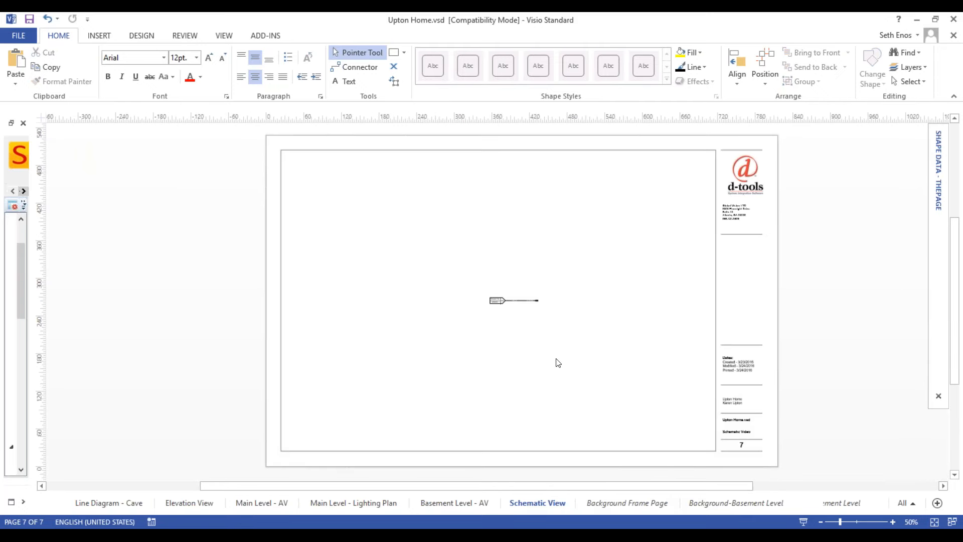
# Examine the HDM-002 wire's reference on the Schematic Video page and follow its link back to the Schematic View page.
pyautogui.scroll(5, 492, 286)
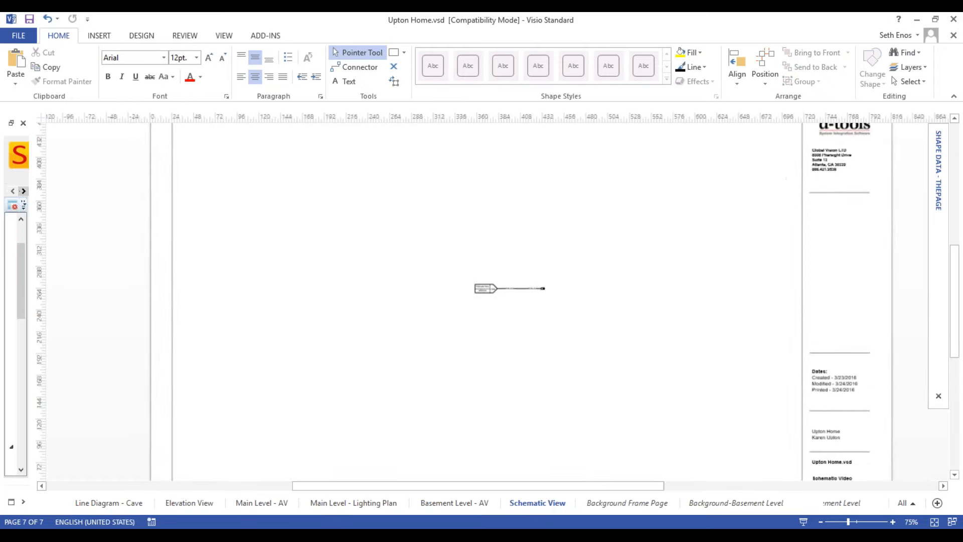
pyautogui.scroll(5, 491, 286)
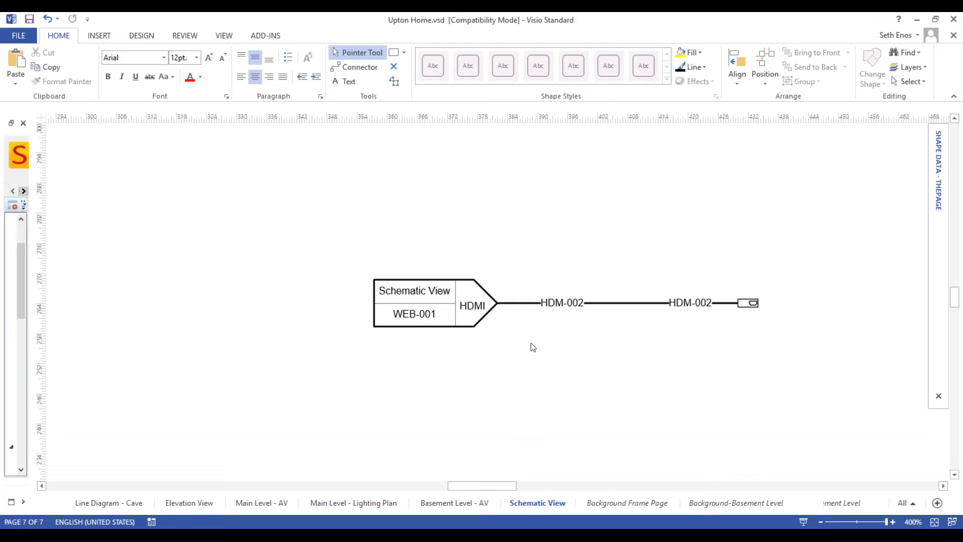
pyautogui.scroll(-6, 533, 341)
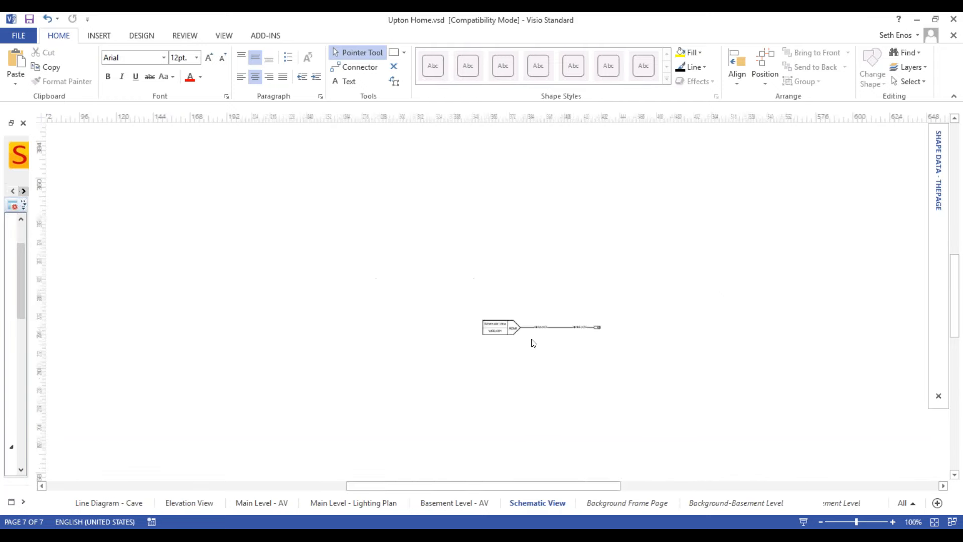
pyautogui.scroll(3, 533, 341)
pyautogui.scroll(6, 534, 340)
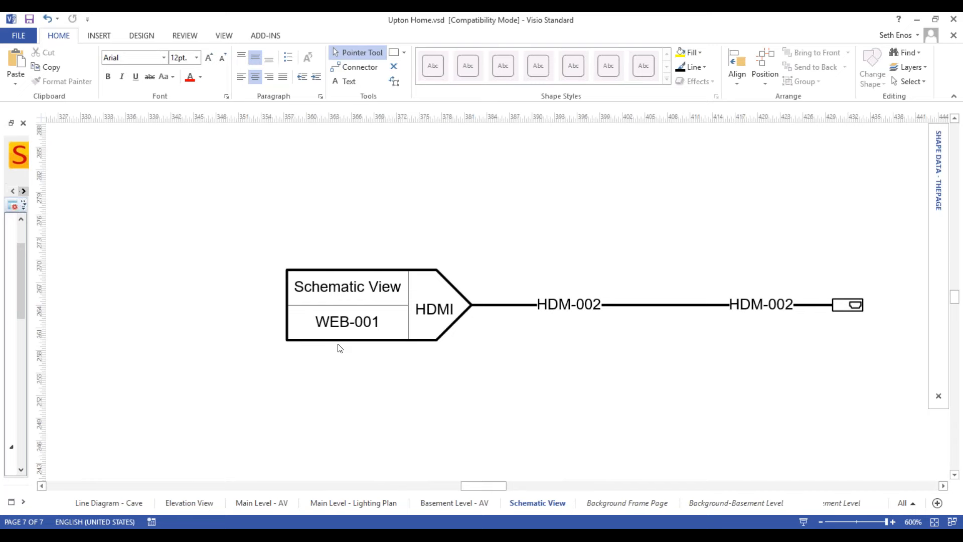
pyautogui.keyDown('ctrl'); pyautogui.click(368, 310); pyautogui.keyUp('ctrl')
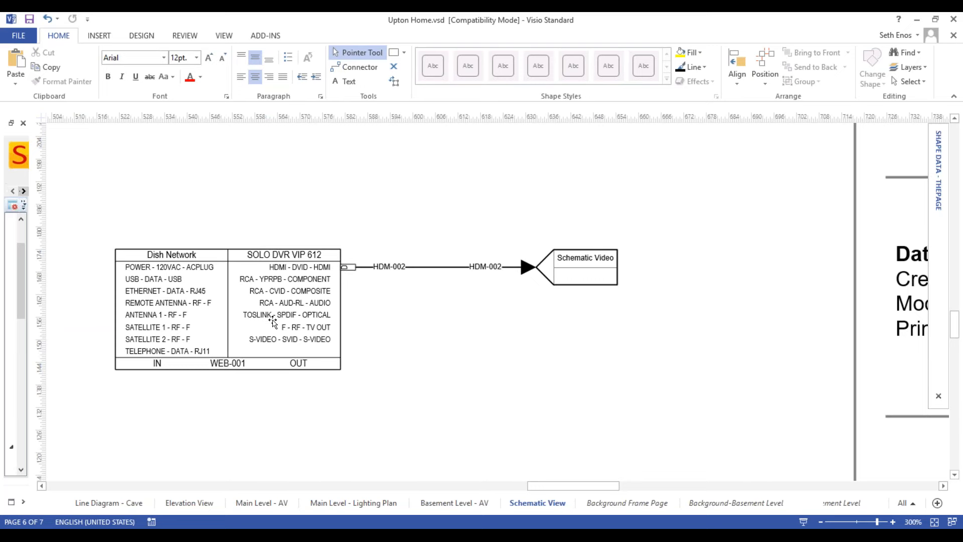
# Return to the Schematic Video page through the off-page reference beside the Dish Network DVR.
pyautogui.click(280, 315)
pyautogui.keyDown('shift'); pyautogui.click(586, 265); pyautogui.keyUp('shift')
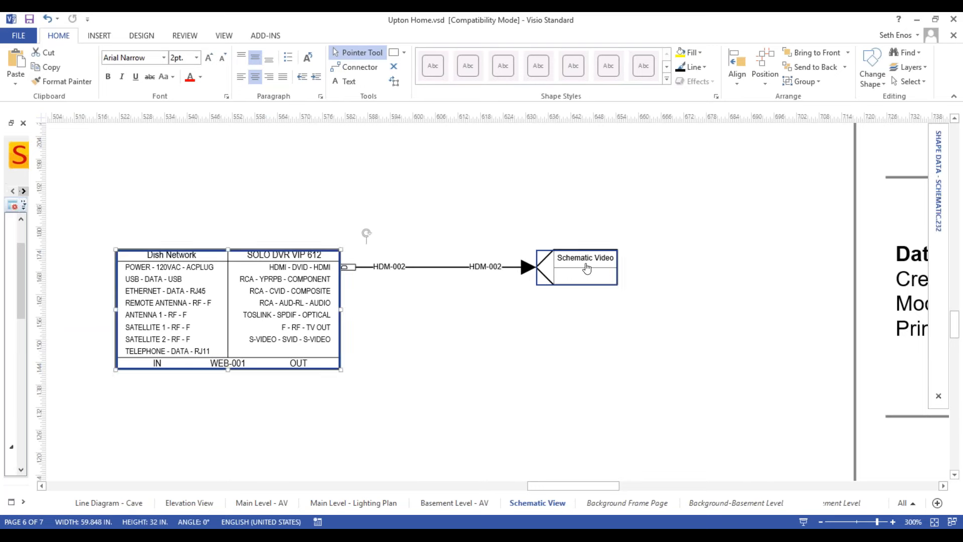
pyautogui.press('Escape')
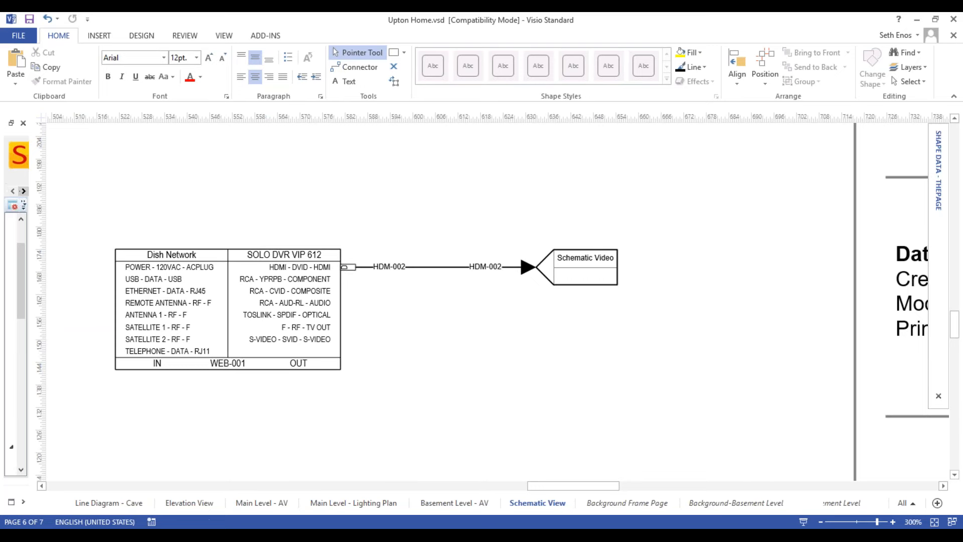
pyautogui.doubleClick(598, 273)
pyautogui.scroll(-1, 505, 291)
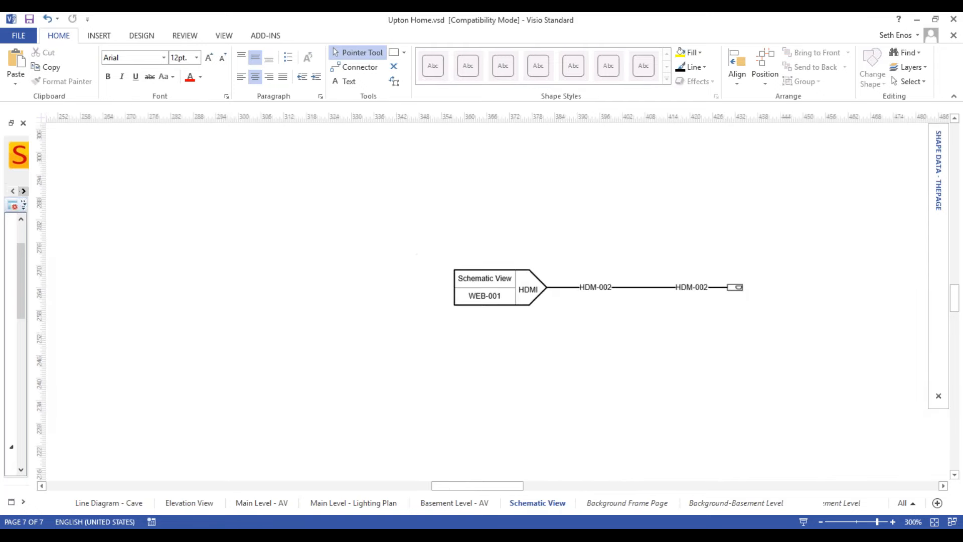
# Search the Project Editor for "avr" and place the Denon AVR-4520CI beyond the free end of the HDM-002 wire.
pyautogui.moveTo(611, 245); pyautogui.dragTo(466, 256)
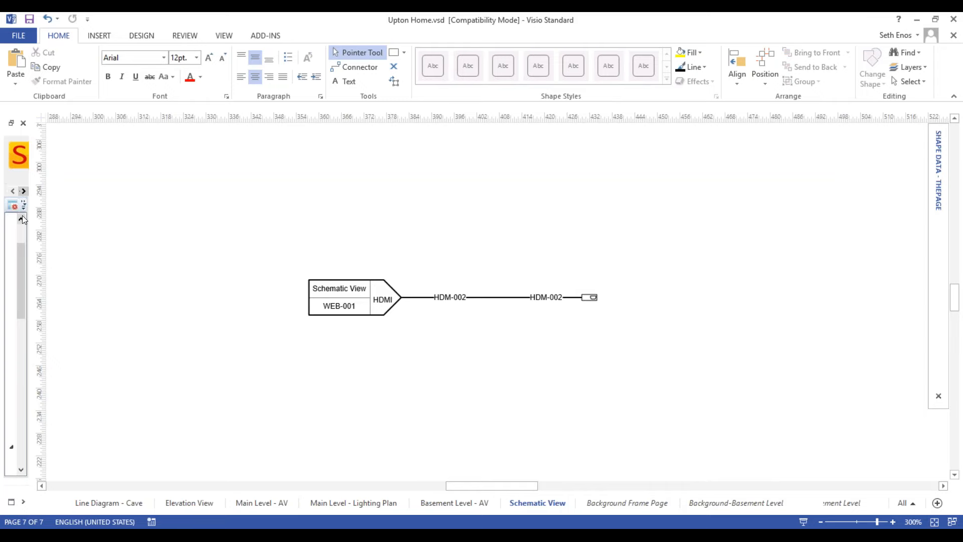
pyautogui.moveTo(22, 216); pyautogui.dragTo(153, 216)
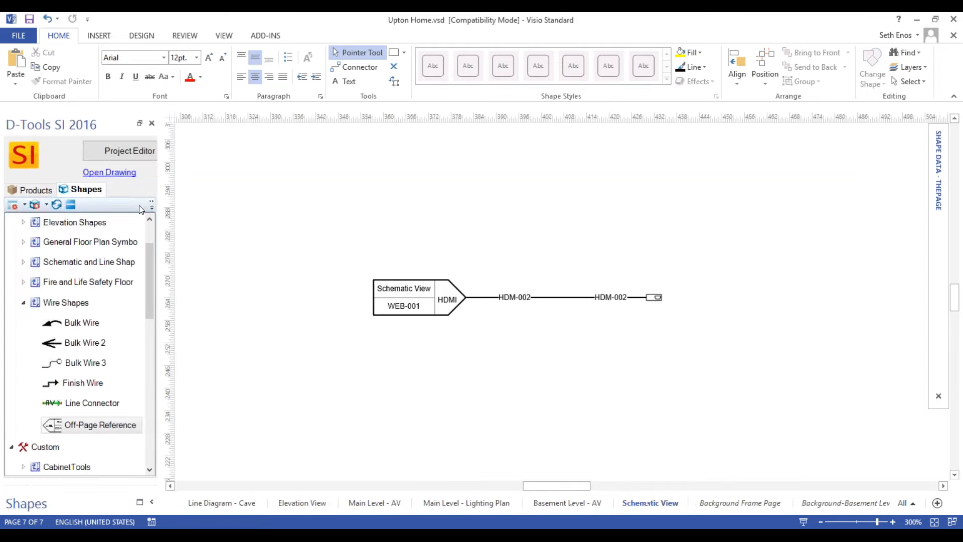
pyautogui.click(133, 152)
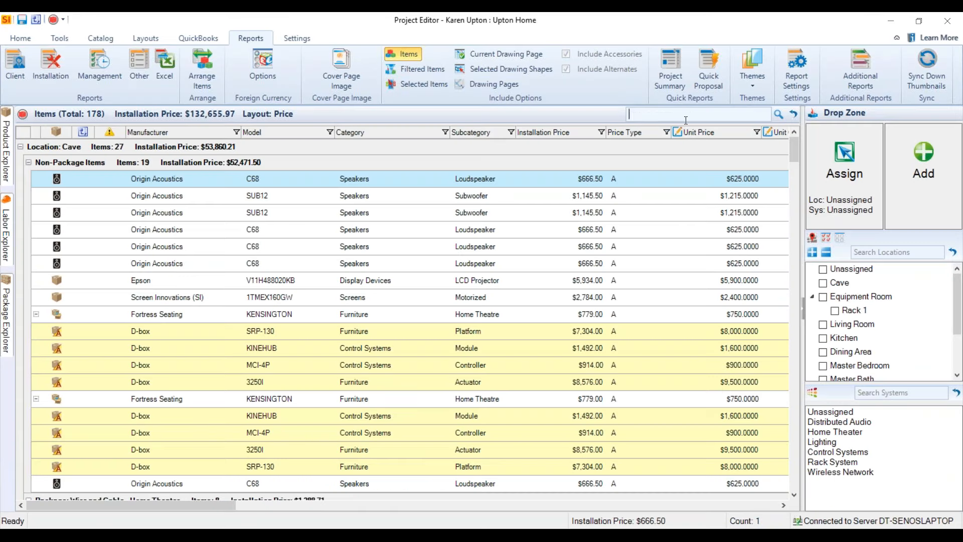
pyautogui.write('avr')
pyautogui.press('Return')
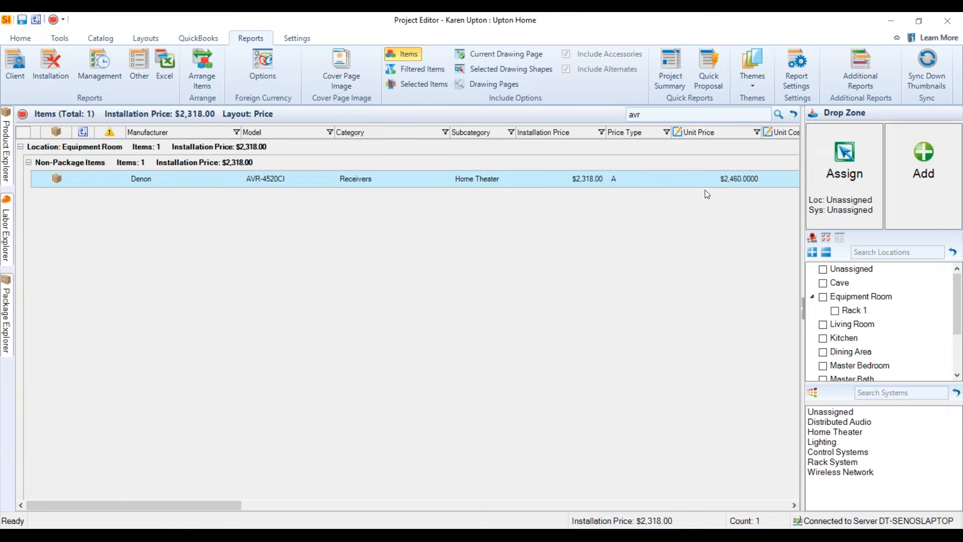
pyautogui.moveTo(763, 25); pyautogui.dragTo(420, 68)
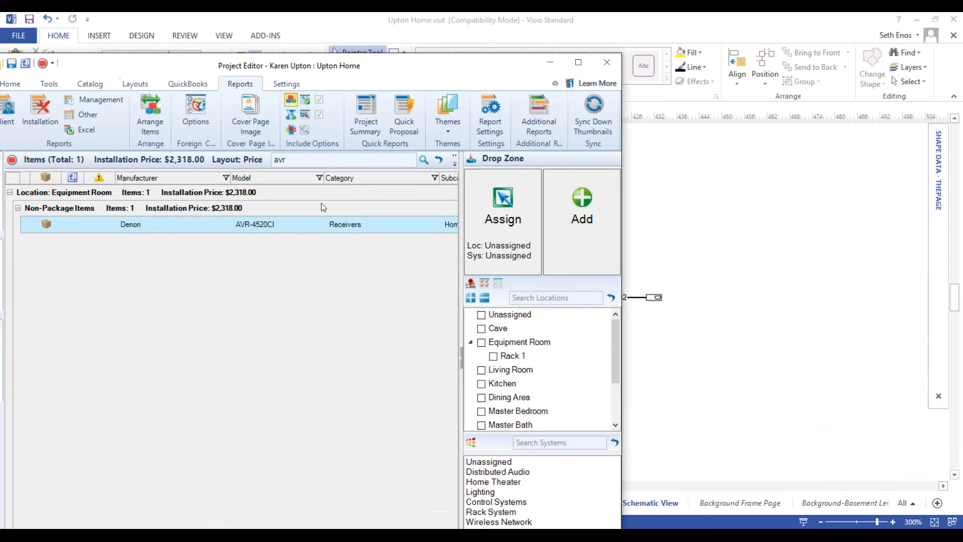
pyautogui.moveTo(309, 228); pyautogui.dragTo(808, 301)
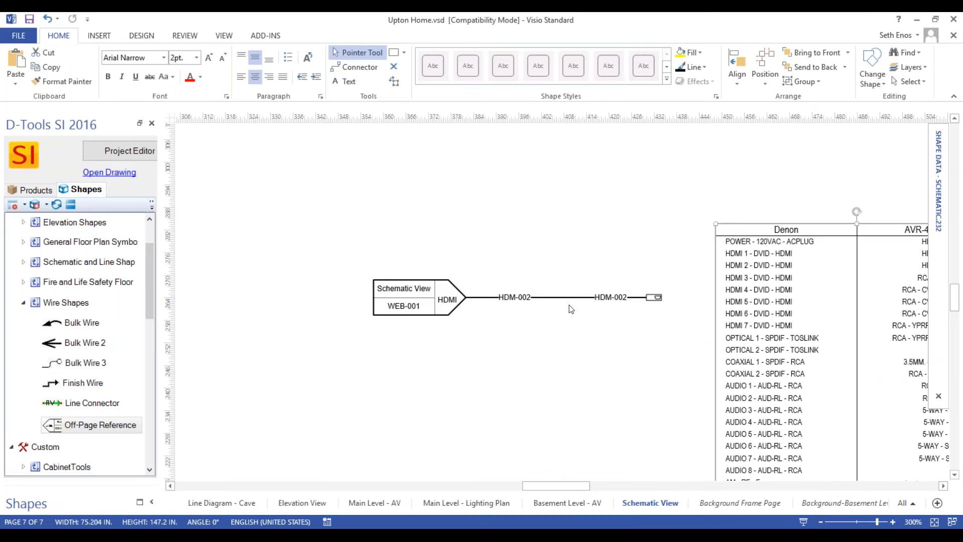
# Connect the free end of the HDM-002 wire to the Denon receiver's HDMI 1 input.
pyautogui.click(581, 297)
pyautogui.moveTo(659, 297); pyautogui.dragTo(713, 253)
pyautogui.moveTo(714, 254); pyautogui.dragTo(714, 254)
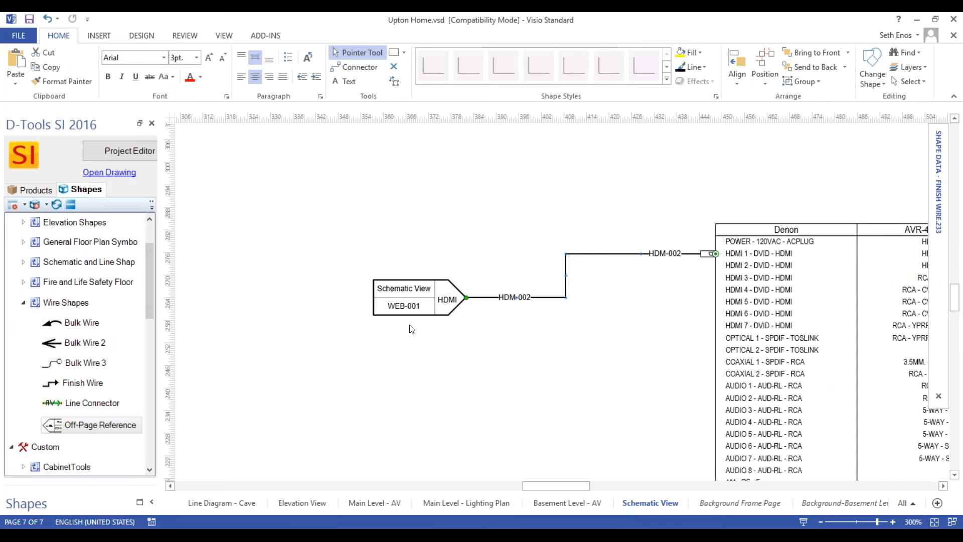
# Follow the Schematic View off-page reference back to the page with the Dish Network DVR.
pyautogui.keyDown('shift'); pyautogui.click(408, 293); pyautogui.keyUp('shift')
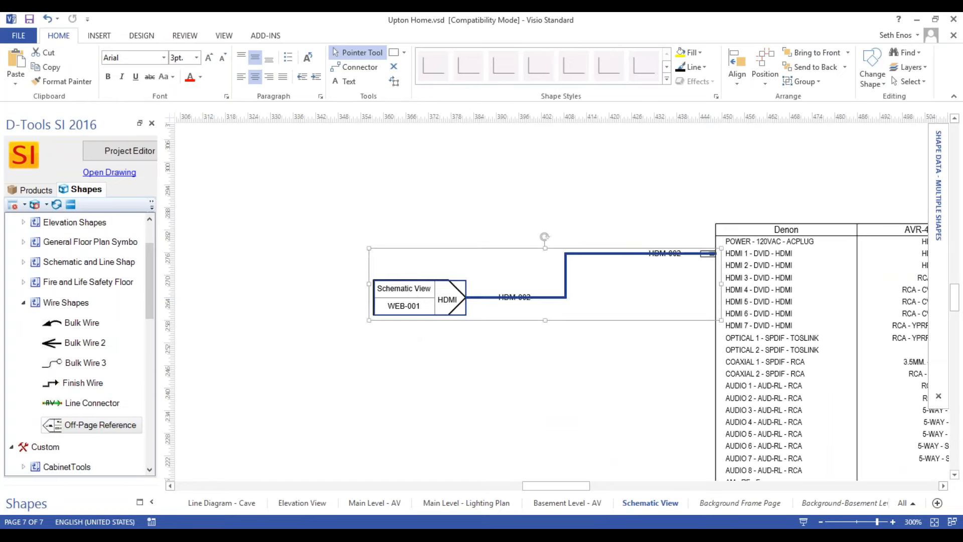
pyautogui.press('Escape')
pyautogui.doubleClick(422, 302)
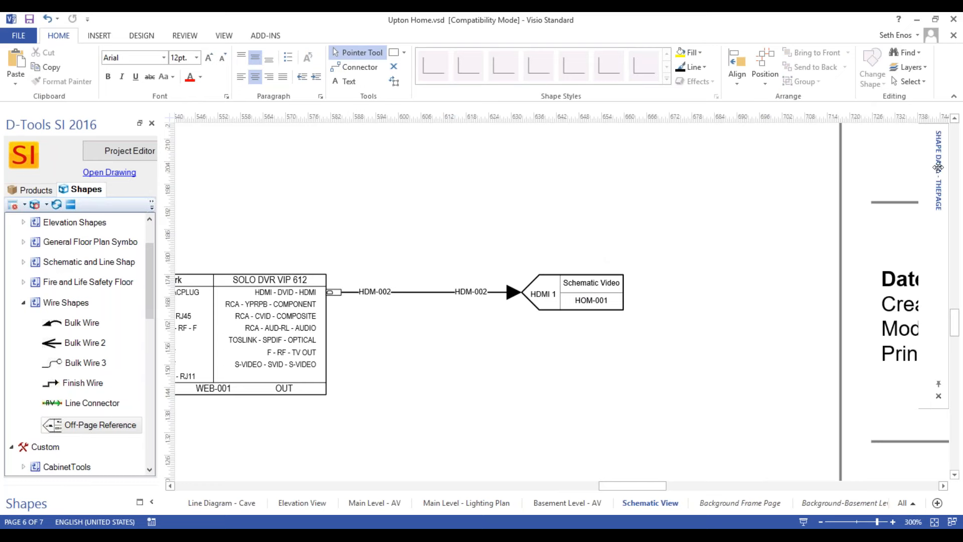
# Set Display Port Signal and Display Port Terminal to TRUE in the Schematic Video off-page reference's shape data.
pyautogui.moveTo(933, 167)
pyautogui.click(567, 283)
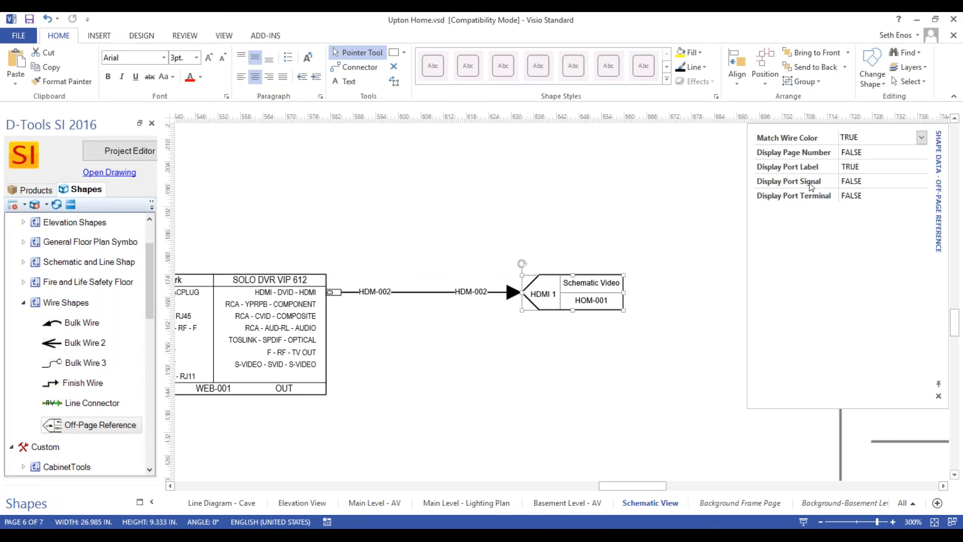
pyautogui.click(898, 181)
pyautogui.click(926, 182)
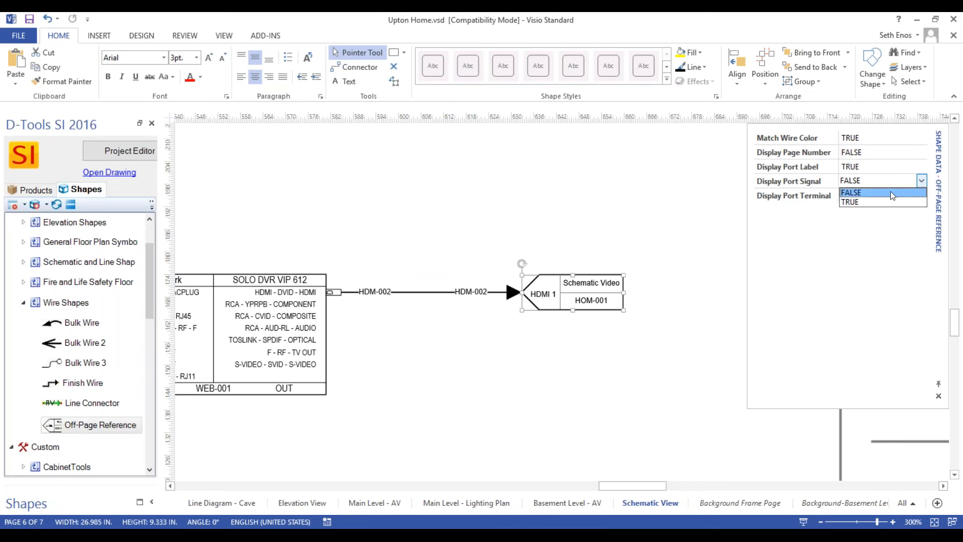
pyautogui.click(890, 191)
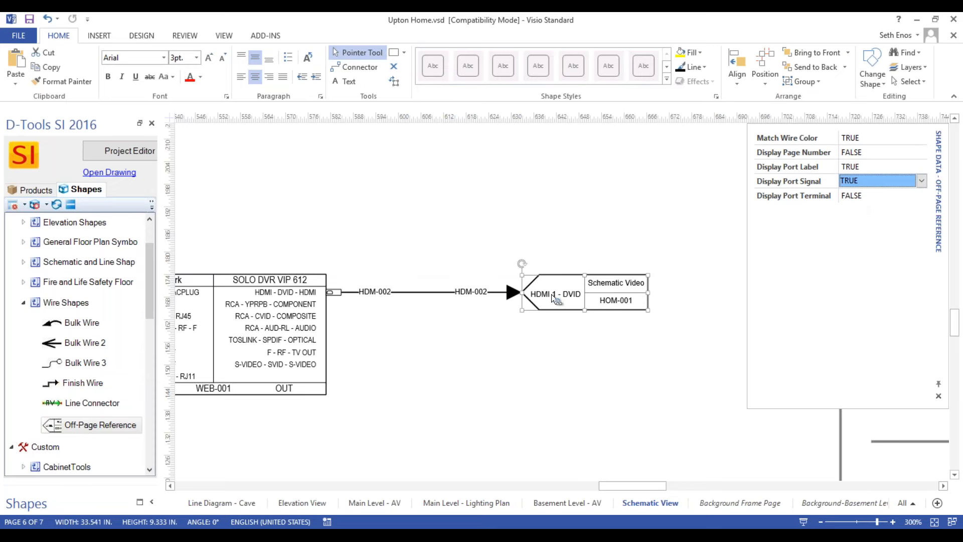
pyautogui.click(892, 196)
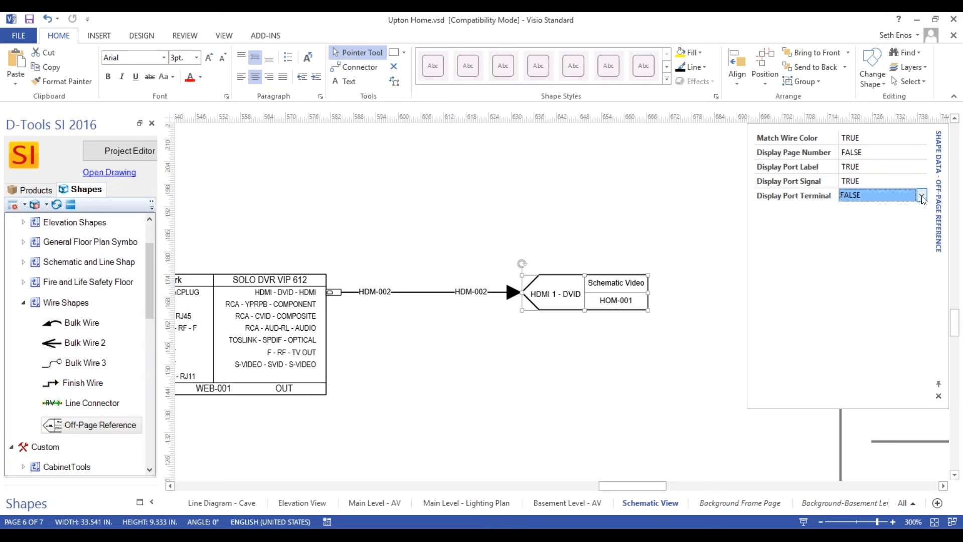
pyautogui.click(885, 196)
pyautogui.click(884, 215)
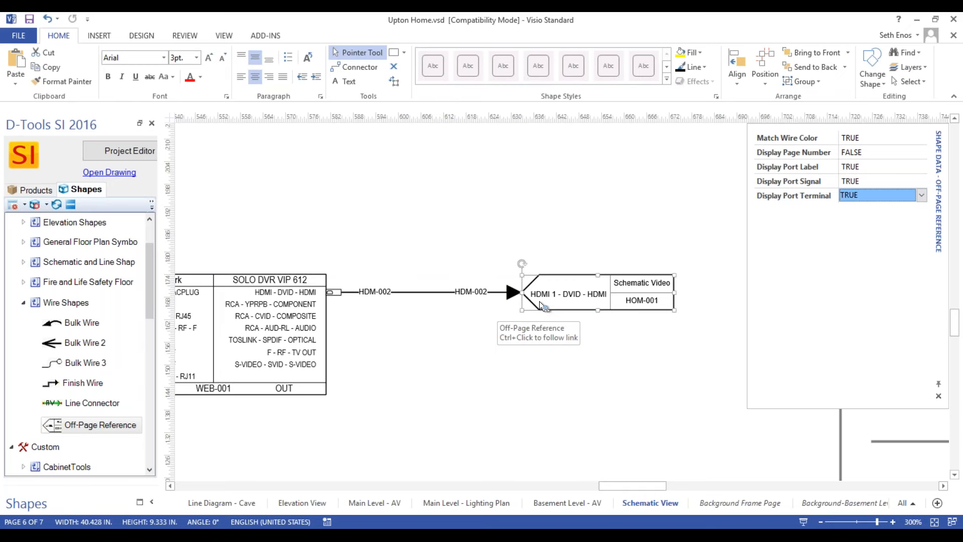
pyautogui.click(430, 192)
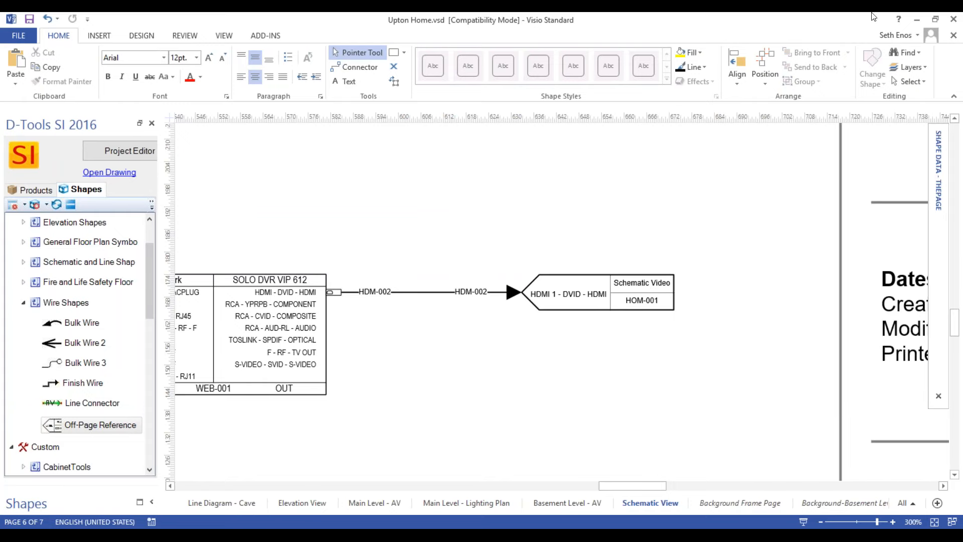
# Put away the Upton Home drawing and its Project Editor, and switch to the Desert Cantina-1.vsdx drawing in Visio.
pyautogui.click(915, 18)
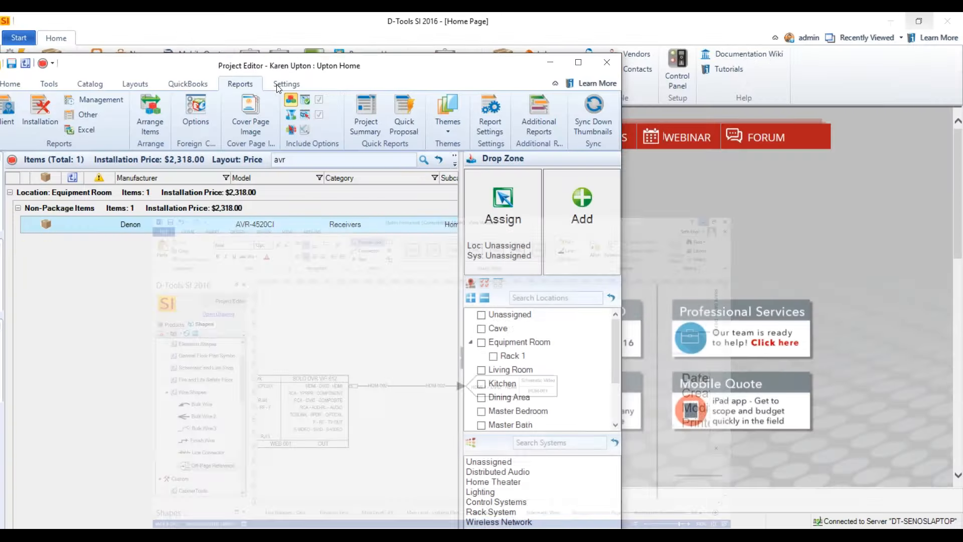
pyautogui.click(608, 62)
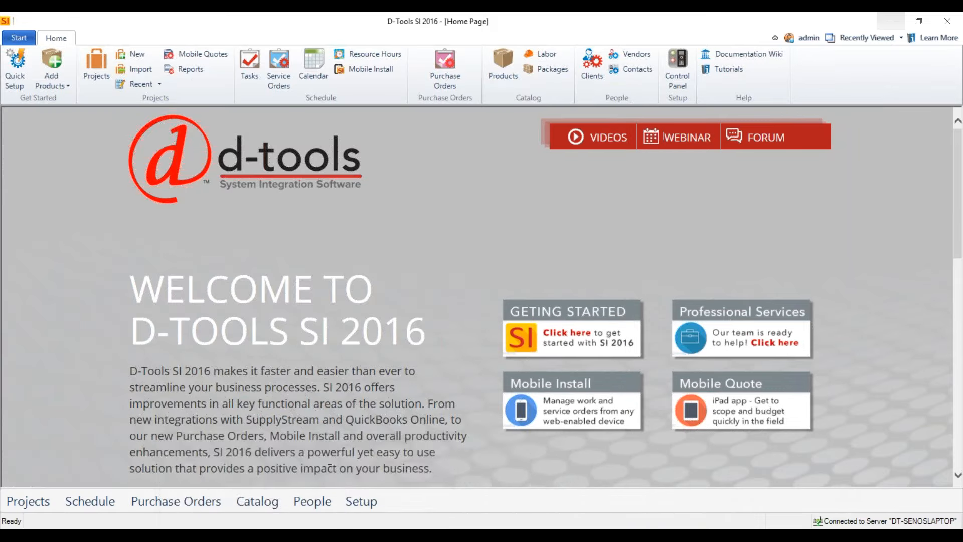
pyautogui.click(386, 535)
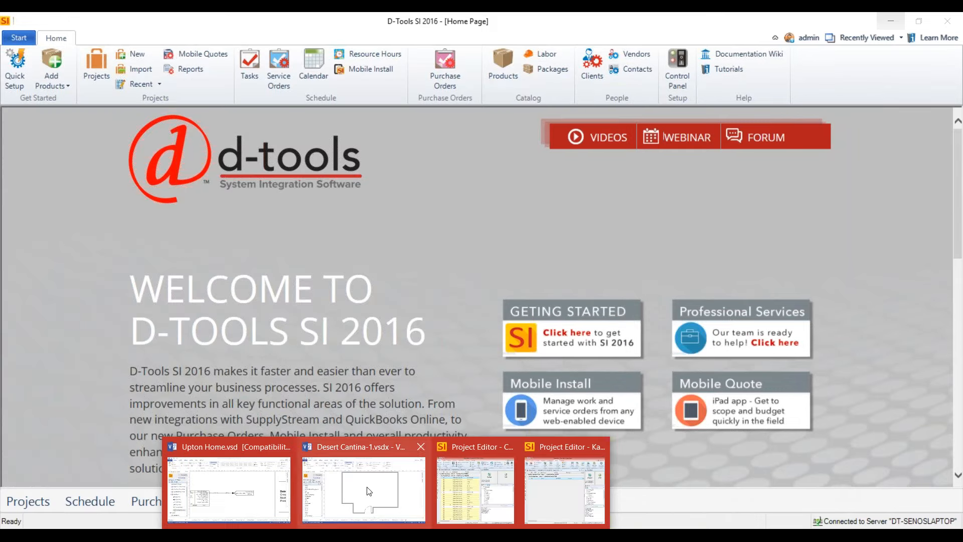
pyautogui.click(370, 506)
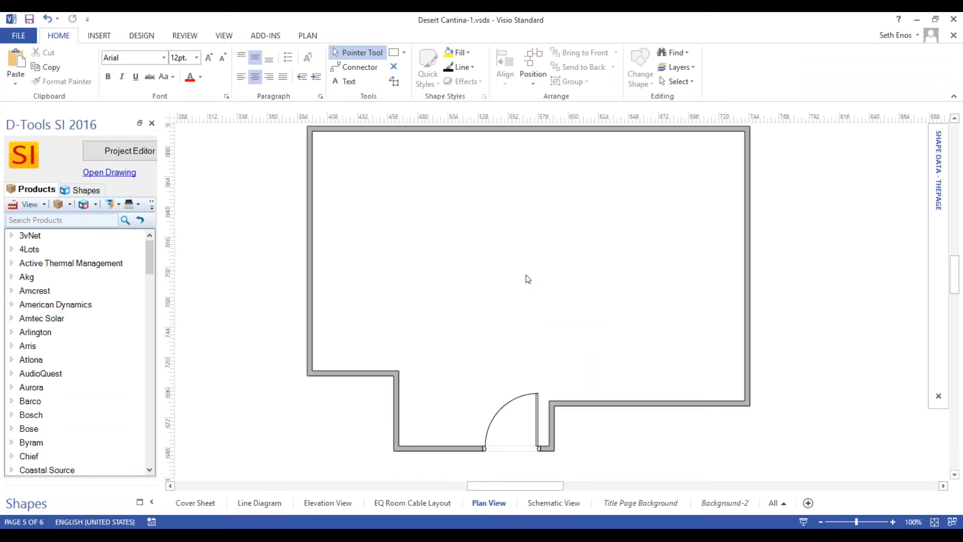
# Place a Dome Camera W/Coverage from General Floor Plan Symbols inside the Plan View room, without assigning categories to the shape.
pyautogui.click(80, 190)
pyautogui.click(23, 302)
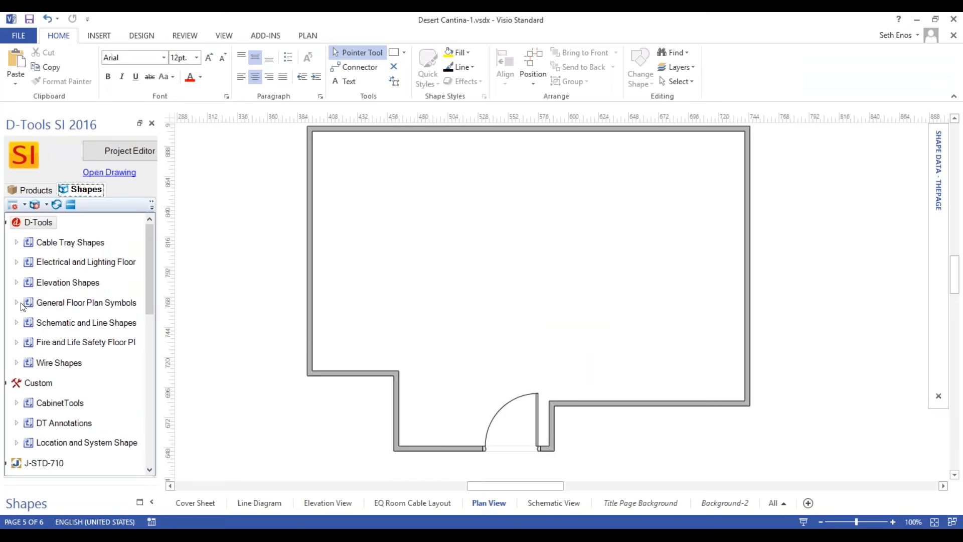
pyautogui.scroll(-2, 50, 311)
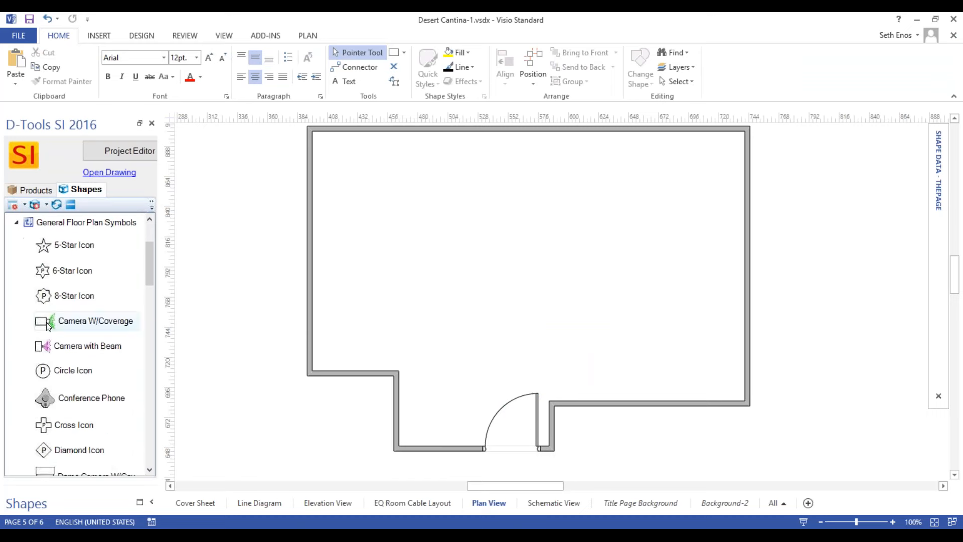
pyautogui.scroll(-3, 150, 311)
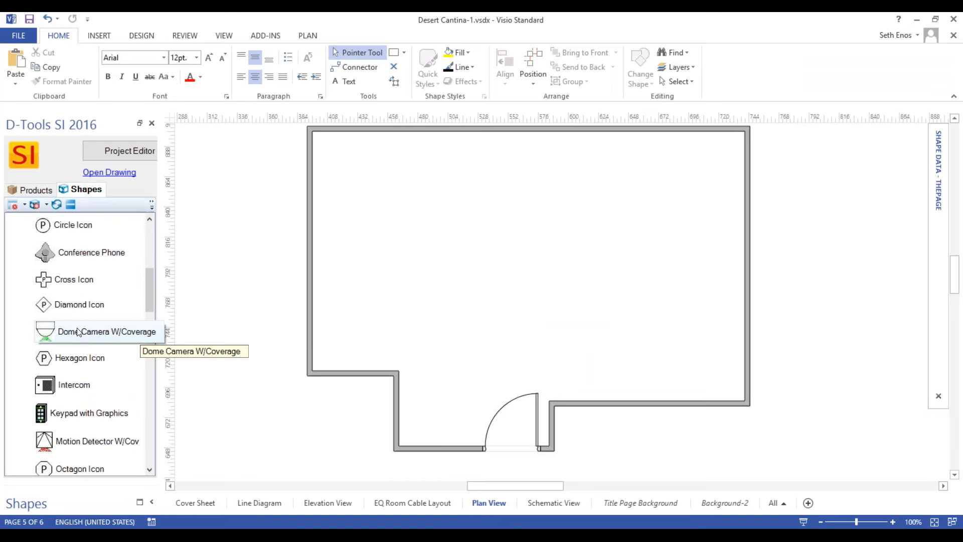
pyautogui.scroll(-1, 104, 335)
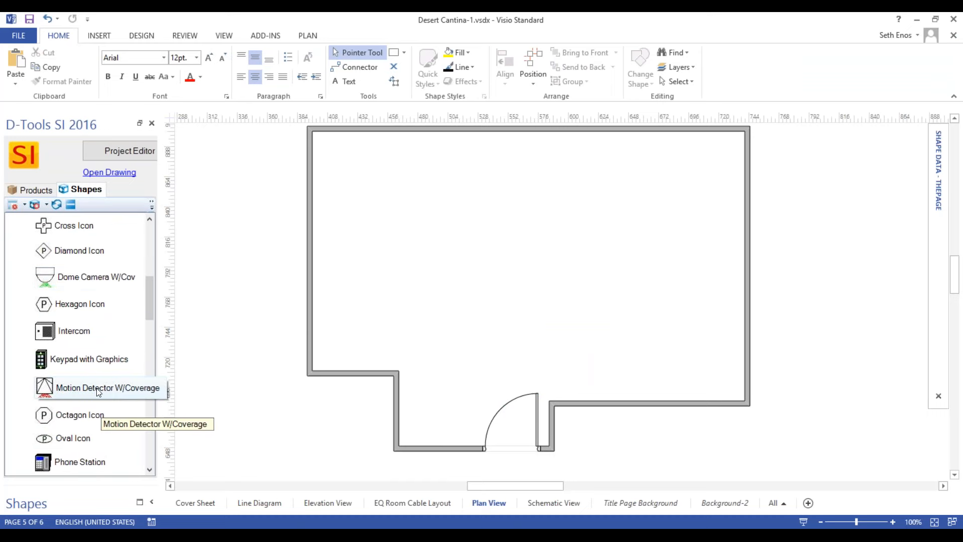
pyautogui.scroll(1, 99, 392)
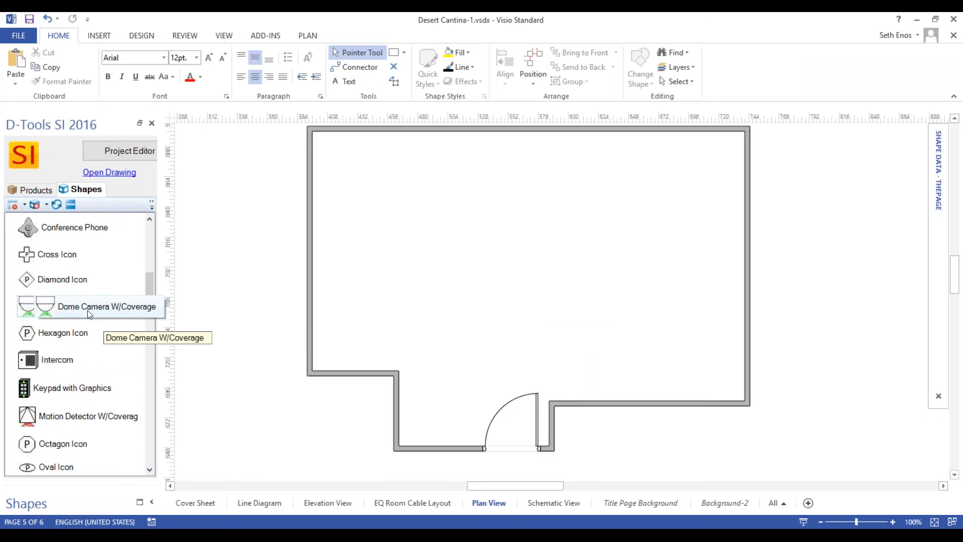
pyautogui.moveTo(79, 307); pyautogui.dragTo(592, 321)
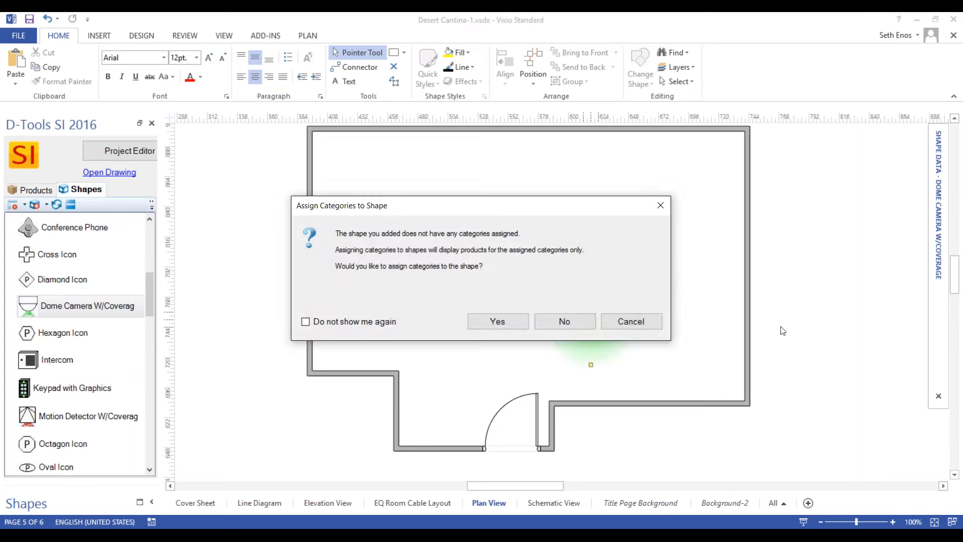
pyautogui.click(573, 326)
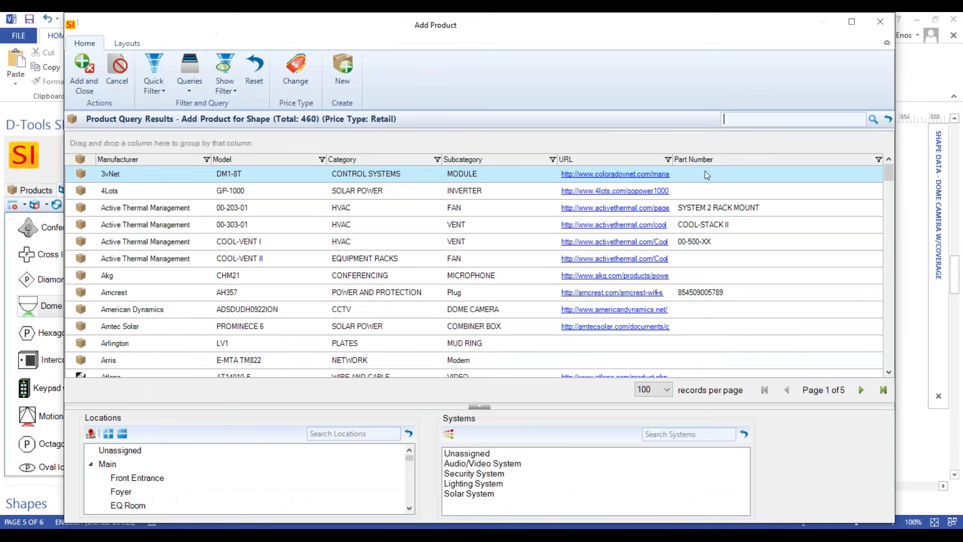
# Assign the American Dynamics ADSDUDH0922ION to the camera with location Front Entrance and system Security System, without adding accessories.
pyautogui.write('amer')
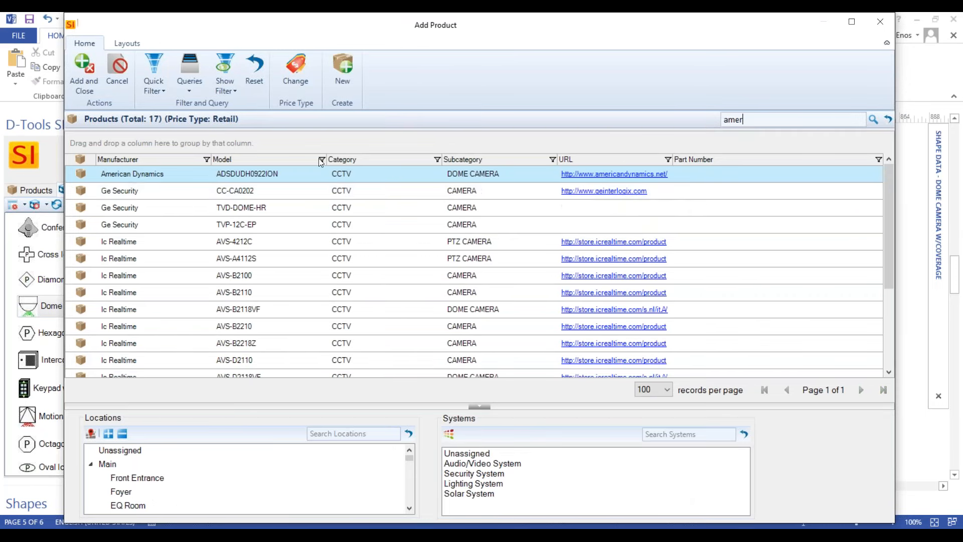
pyautogui.click(281, 179)
pyautogui.click(151, 483)
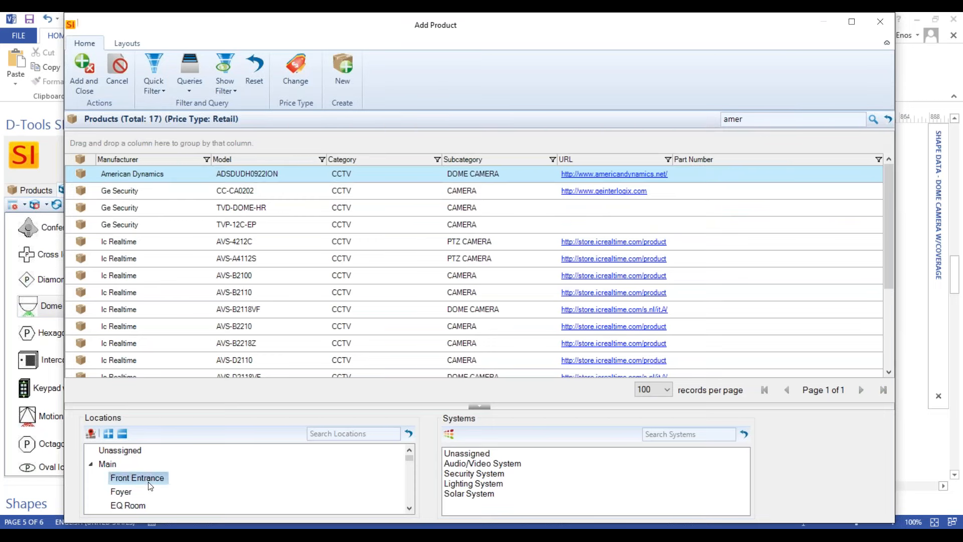
pyautogui.click(497, 476)
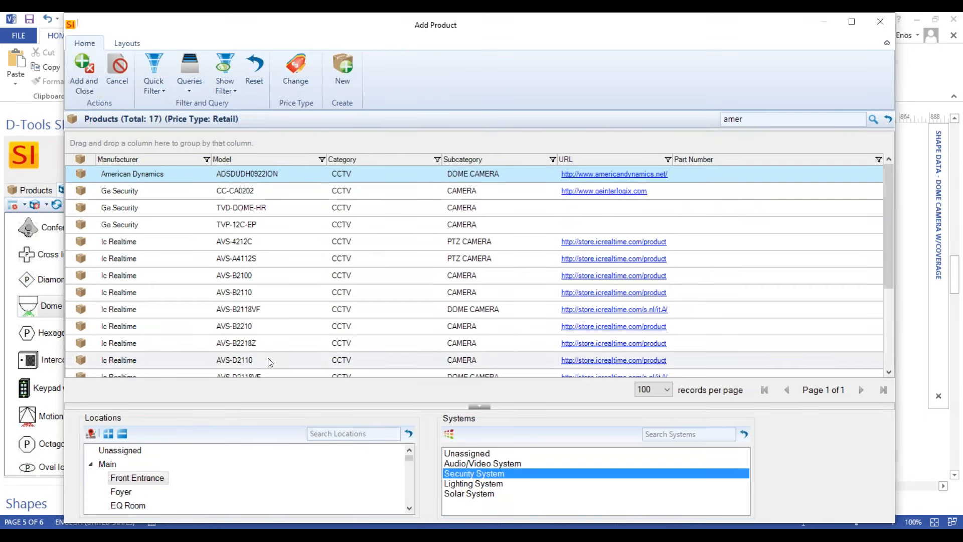
pyautogui.click(82, 87)
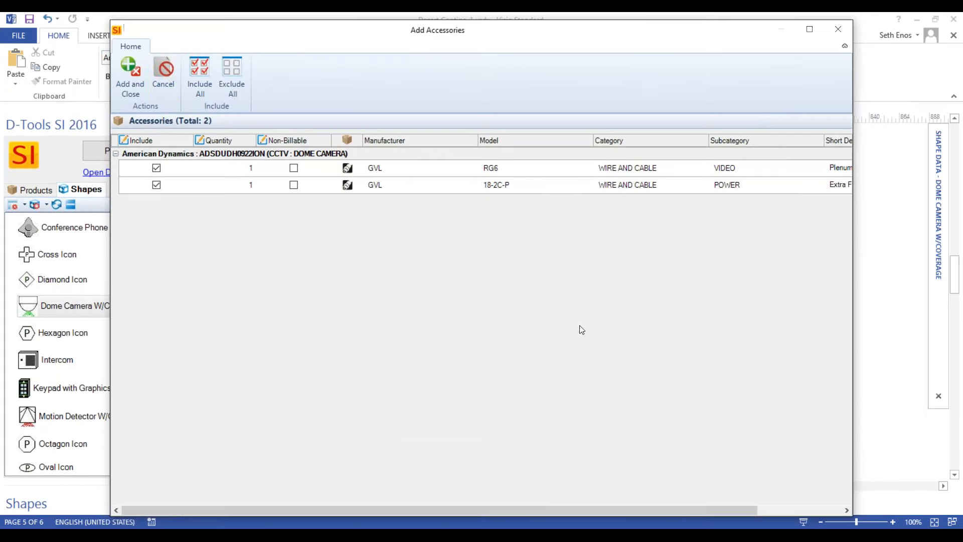
pyautogui.click(161, 77)
# Move the dome camera slightly up and to the left in the room and lengthen its coverage cone.
pyautogui.scroll(4, 635, 348)
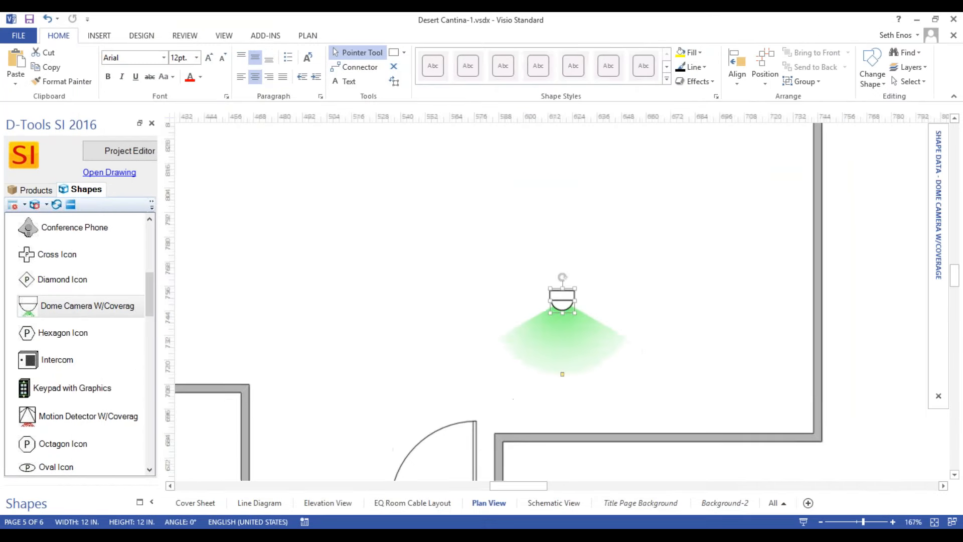
pyautogui.moveTo(552, 294); pyautogui.dragTo(515, 264)
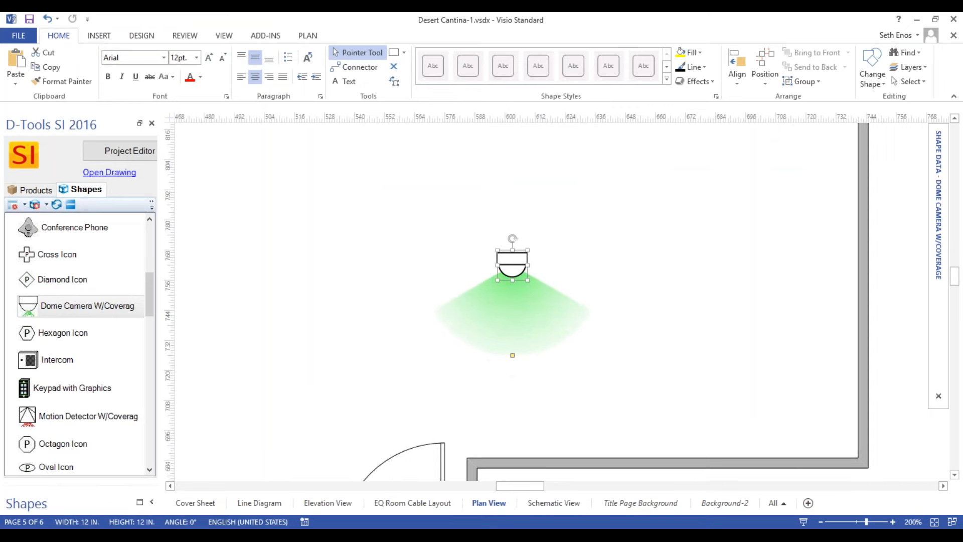
pyautogui.moveTo(515, 352)
pyautogui.mouseDown()
pyautogui.moveTo(572, 370)
pyautogui.moveTo(632, 361)
pyautogui.moveTo(437, 338)
pyautogui.moveTo(327, 303)
pyautogui.moveTo(495, 349)
pyautogui.moveTo(513, 370)
pyautogui.mouseUp()
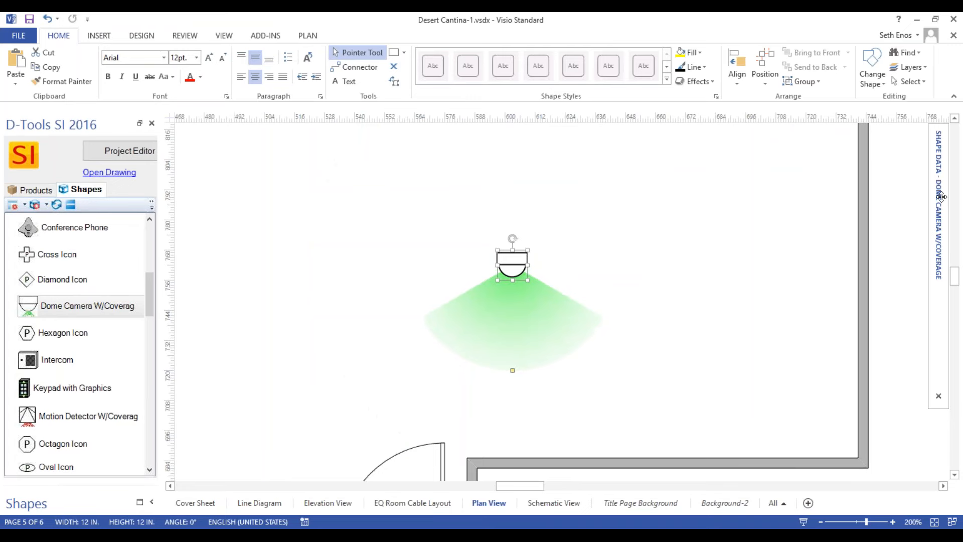
# Set the dome camera's Coverage Color to Red in its shape data.
pyautogui.moveTo(942, 196)
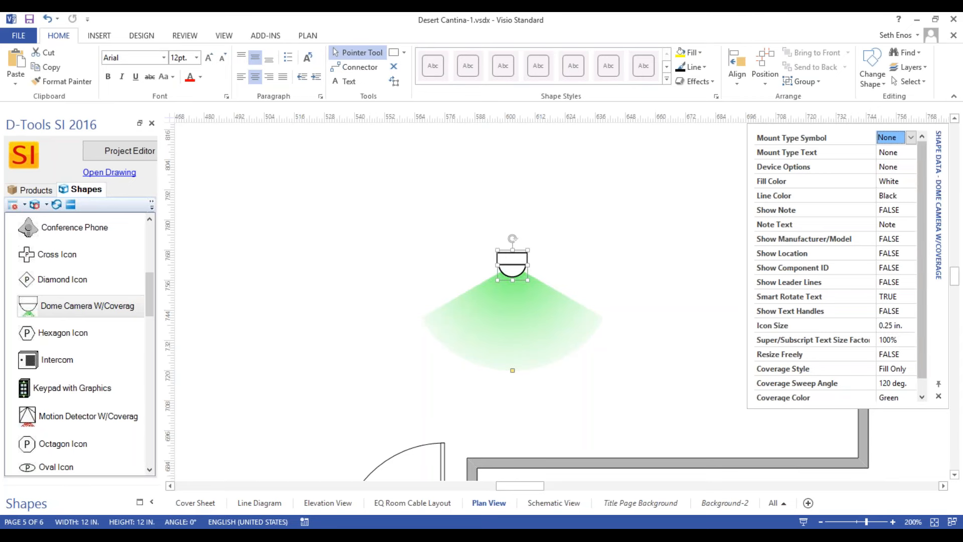
pyautogui.scroll(-1, 925, 245)
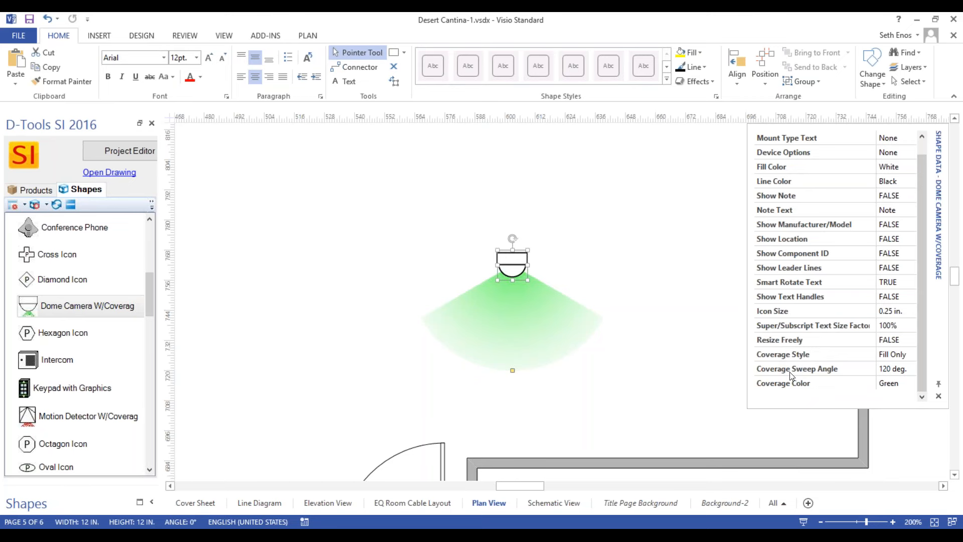
pyautogui.click(893, 384)
pyautogui.click(911, 382)
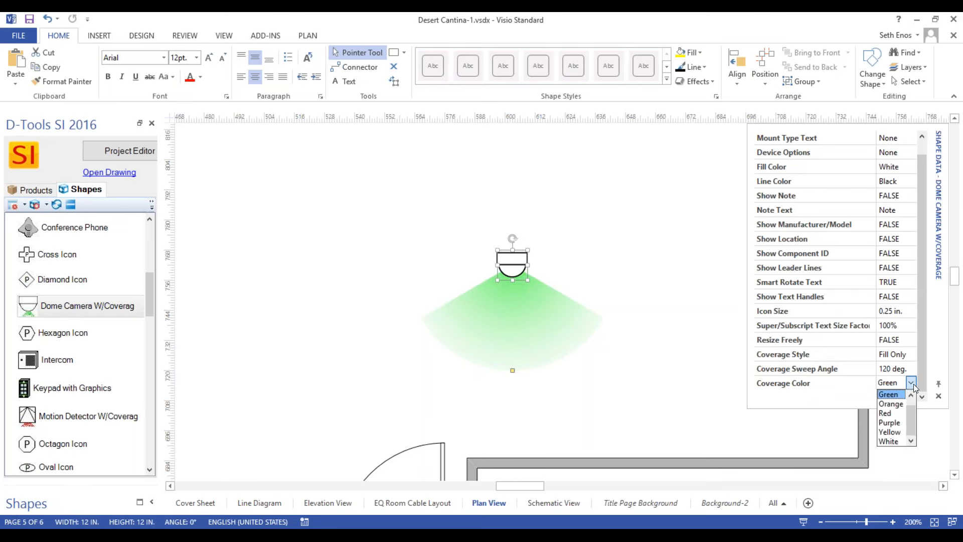
pyautogui.click(898, 414)
# Try the Line Only coverage style on the dome camera, and set Coverage Style to Line & Fill.
pyautogui.click(898, 354)
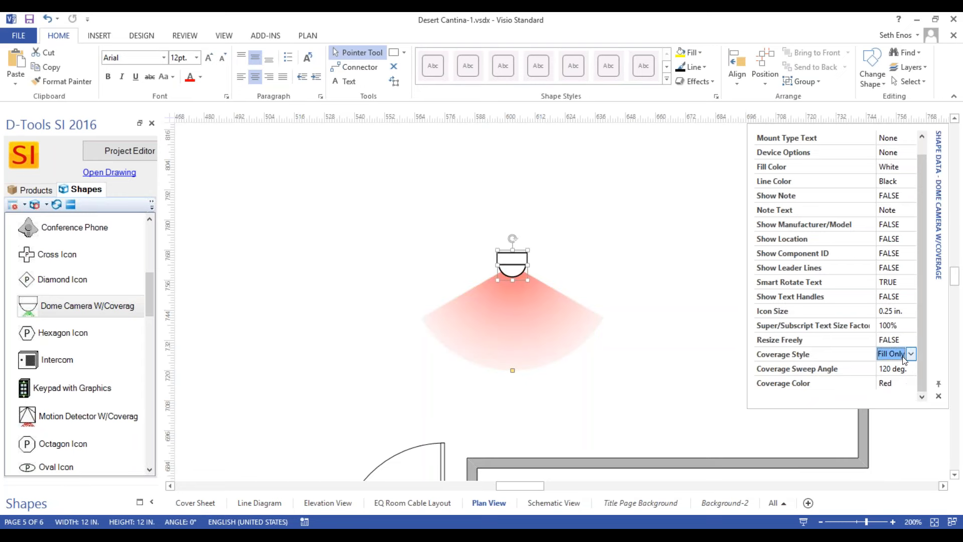
pyautogui.click(912, 354)
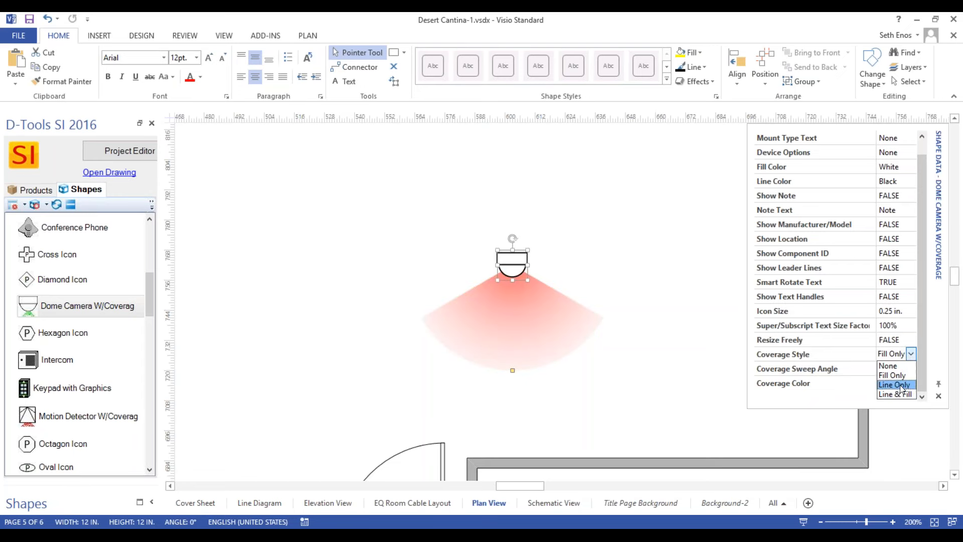
pyautogui.click(894, 385)
pyautogui.click(911, 368)
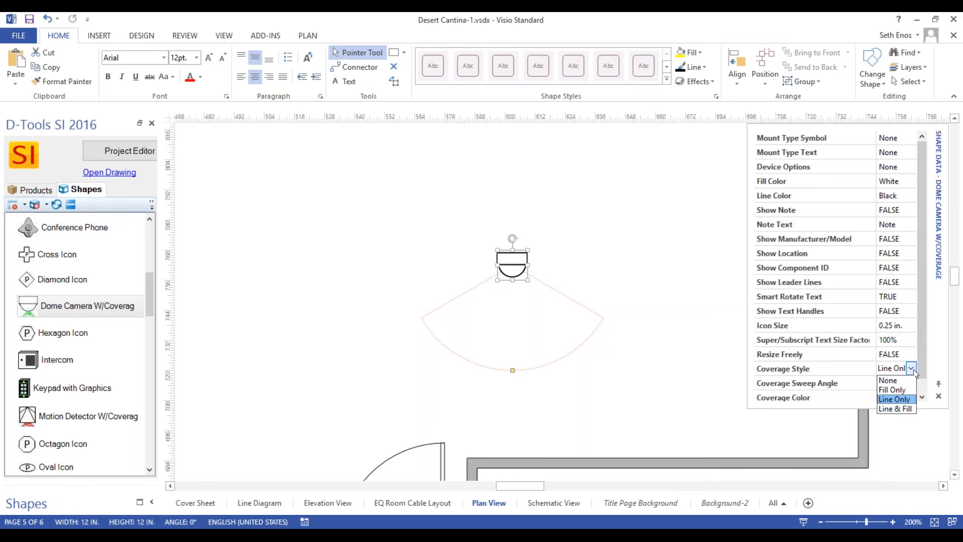
pyautogui.click(900, 410)
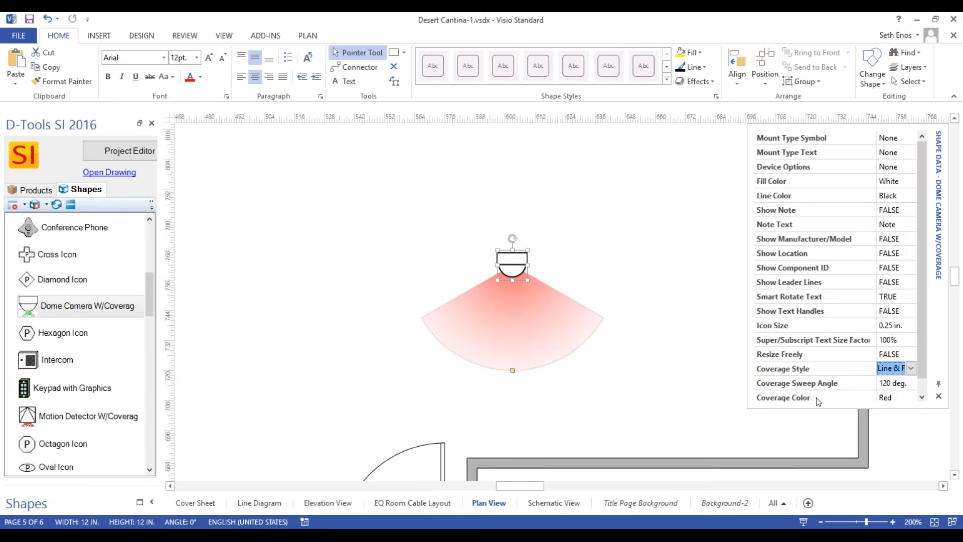
# Set the dome camera's Coverage Sweep Angle to 140 deg.
pyautogui.click(902, 383)
pyautogui.click(912, 382)
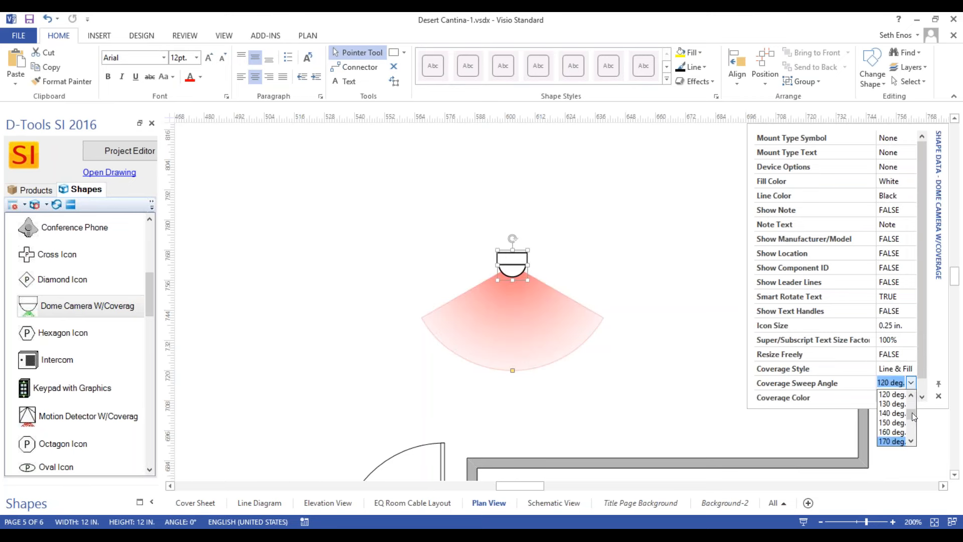
pyautogui.moveTo(912, 413)
pyautogui.mouseDown()
pyautogui.moveTo(913, 400)
pyautogui.moveTo(914, 414)
pyautogui.mouseUp()
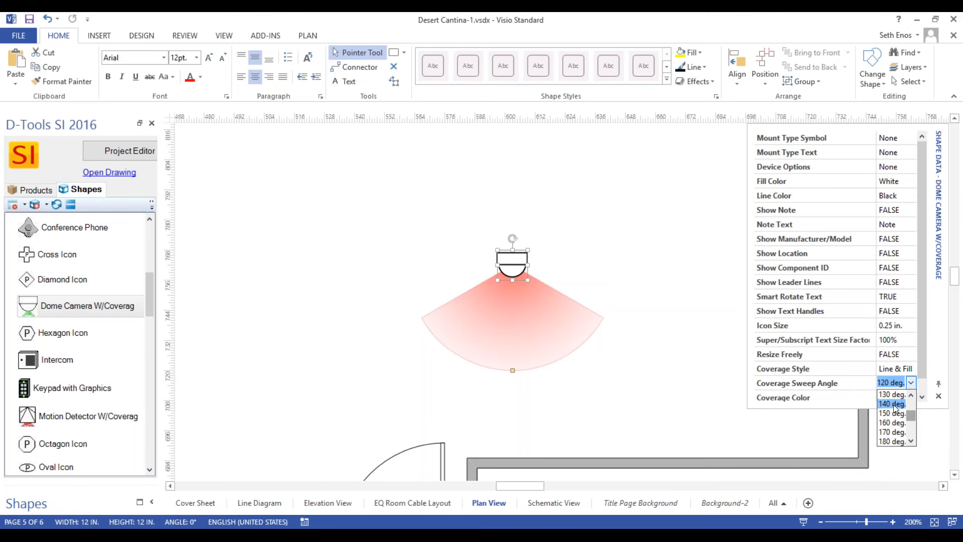
pyautogui.click(894, 405)
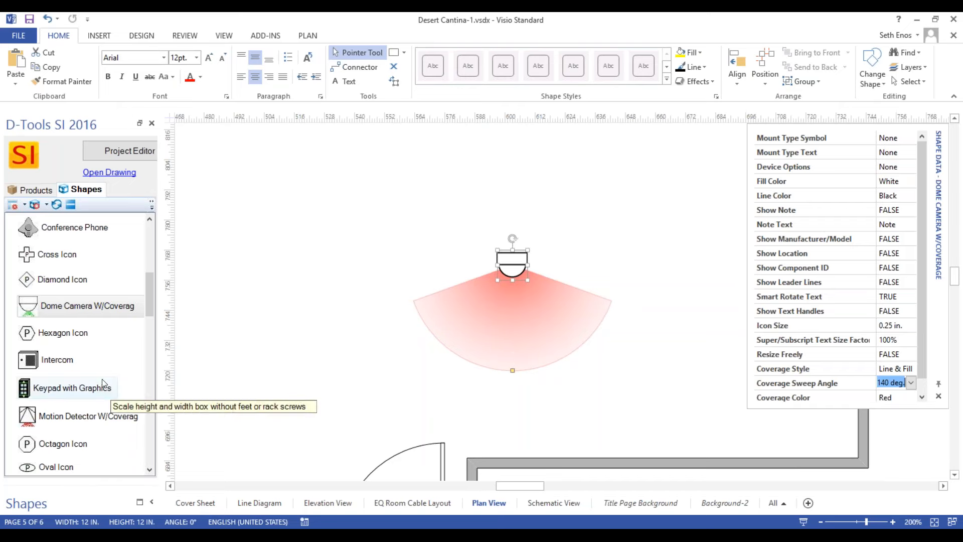
# Move the dome camera to the lower-right part of the room so its coverage reaches the bottom wall.
pyautogui.click(85, 416)
pyautogui.scroll(2, 491, 321)
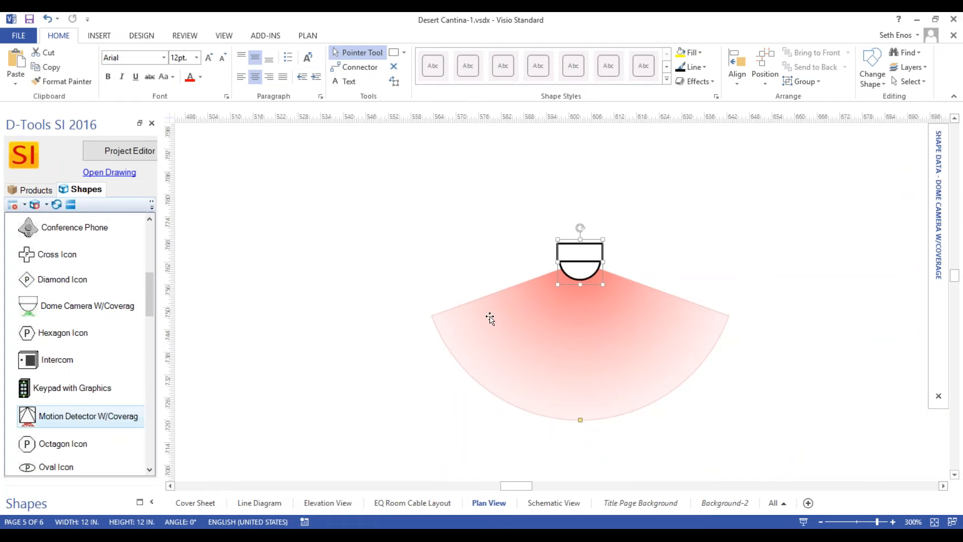
pyautogui.hotkey('ctrl', 'shift', 'w')
pyautogui.moveTo(392, 185); pyautogui.dragTo(678, 354)
pyautogui.moveTo(428, 230); pyautogui.dragTo(463, 255)
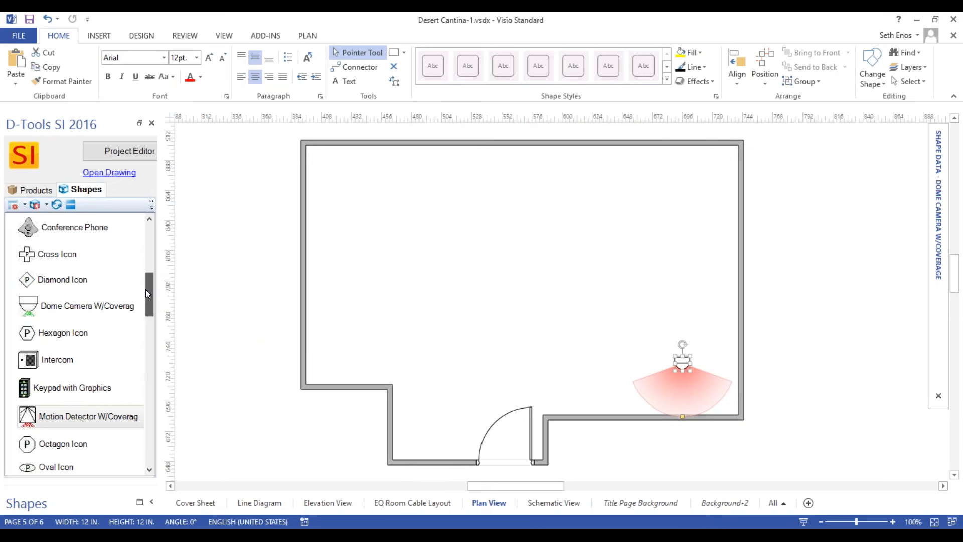
# Place a Cable Tray 4-Way from Cable Tray Shapes in the upper-left part of the room.
pyautogui.moveTo(146, 289); pyautogui.dragTo(149, 222)
pyautogui.click(12, 243)
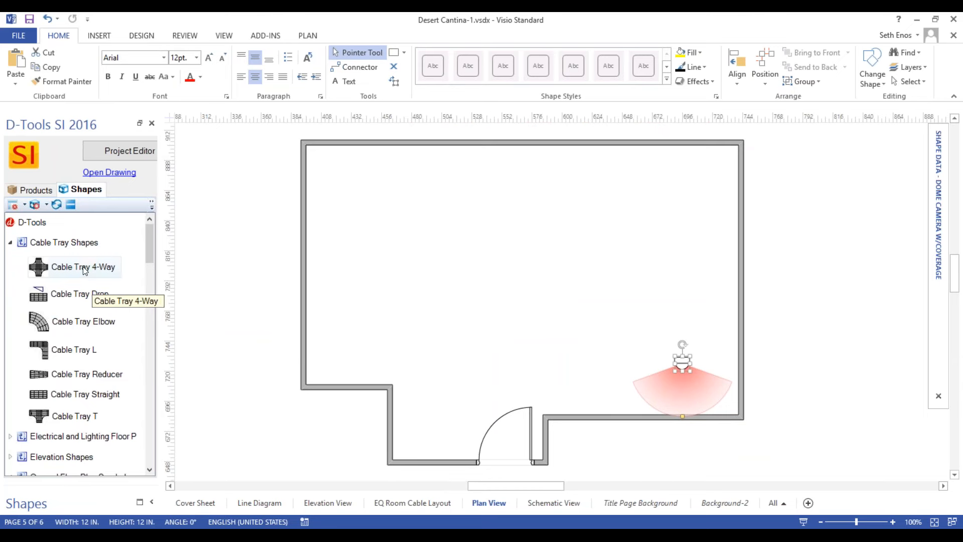
pyautogui.moveTo(113, 267); pyautogui.dragTo(464, 251)
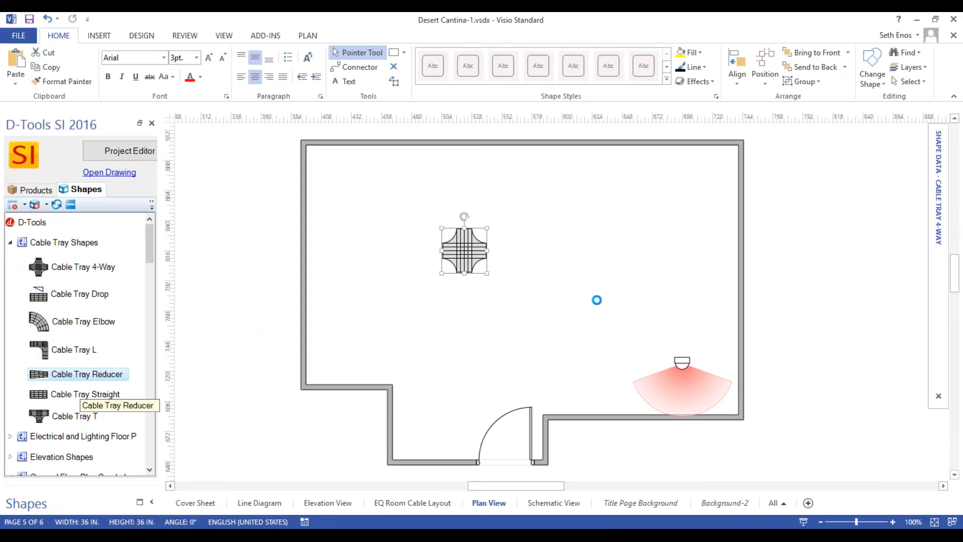
pyautogui.click(584, 276)
# Attach a Cable Tray Reducer to the right end of the 4-way cable tray.
pyautogui.moveTo(86, 375); pyautogui.dragTo(516, 247)
pyautogui.scroll(3, 509, 256)
pyautogui.scroll(-4, 516, 246)
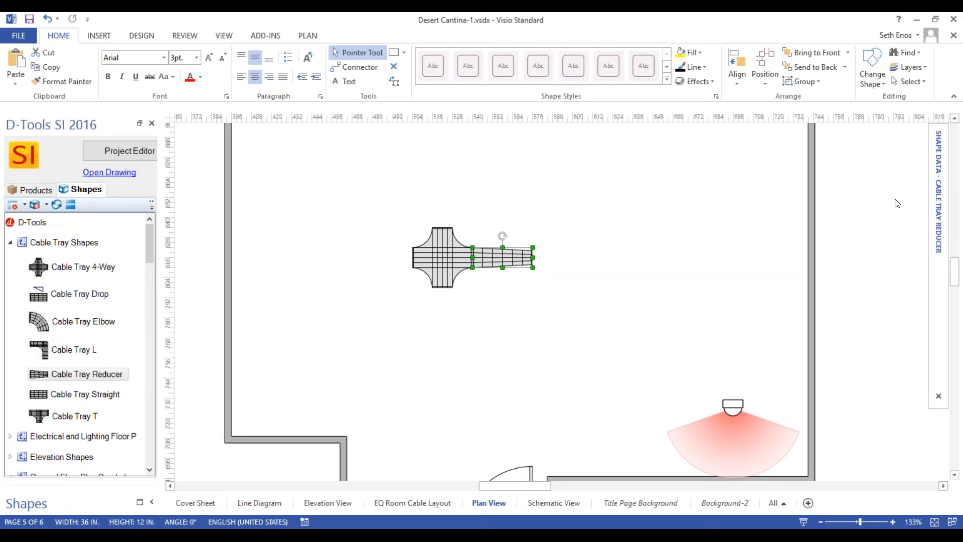
# Set the cable tray reducer's Tray Width Reduced to 4 in its shape data.
pyautogui.moveTo(943, 173)
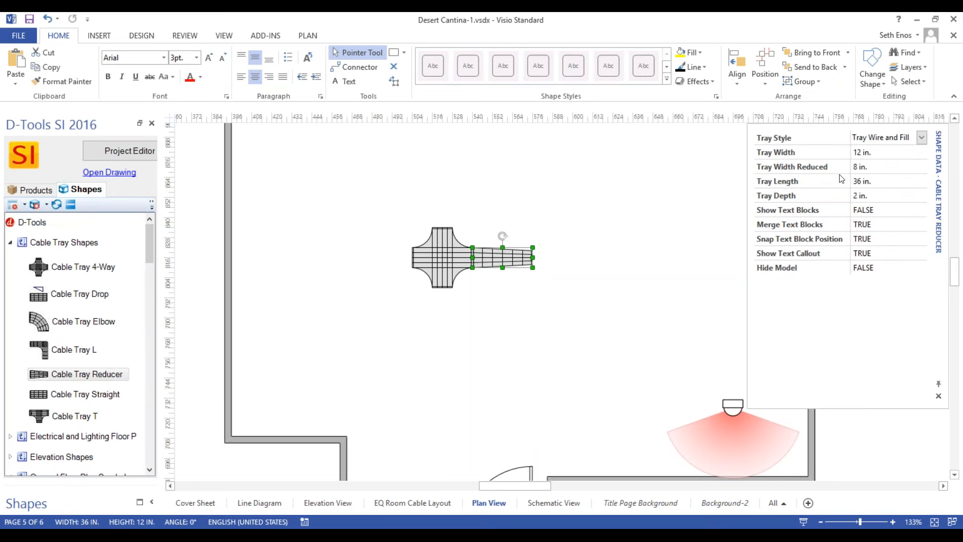
pyautogui.click(865, 172)
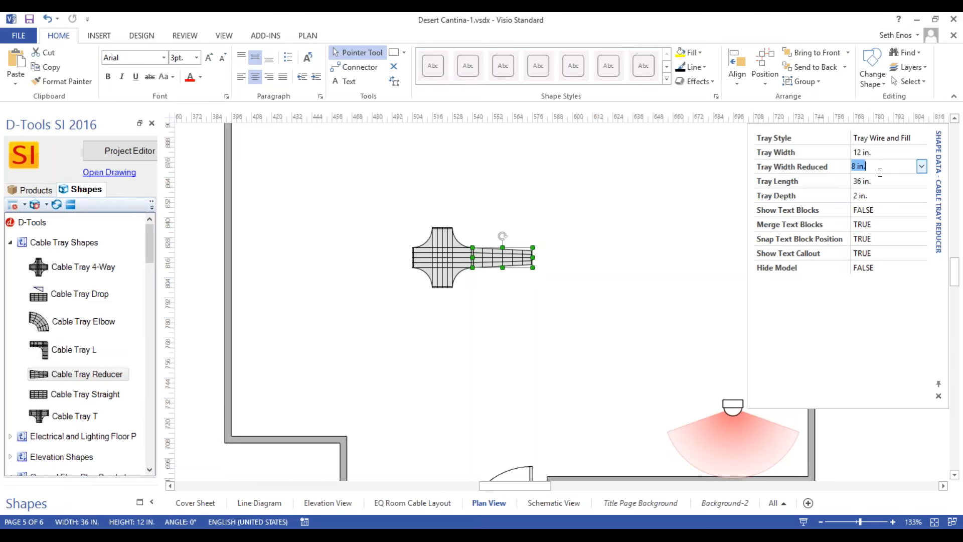
pyautogui.write('4')
pyautogui.click(849, 183)
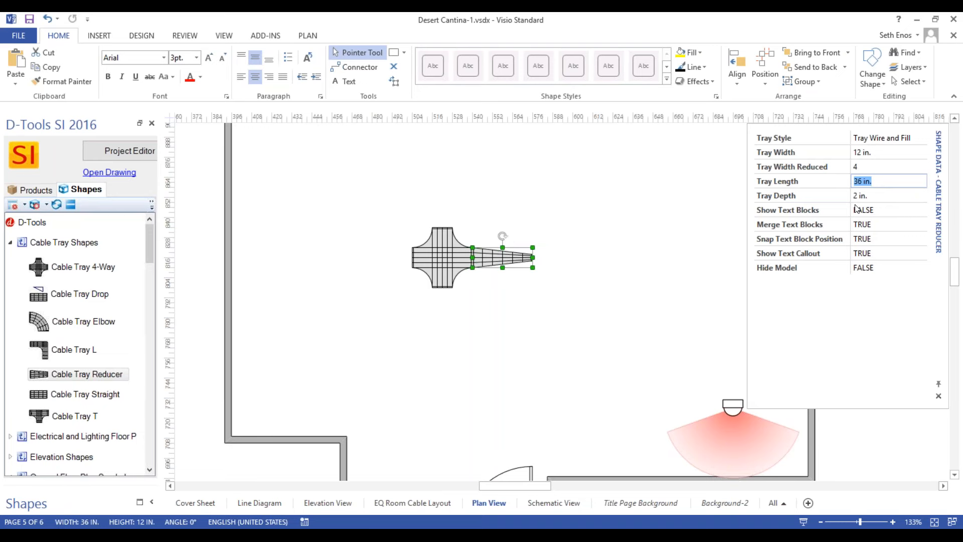
pyautogui.click(374, 288)
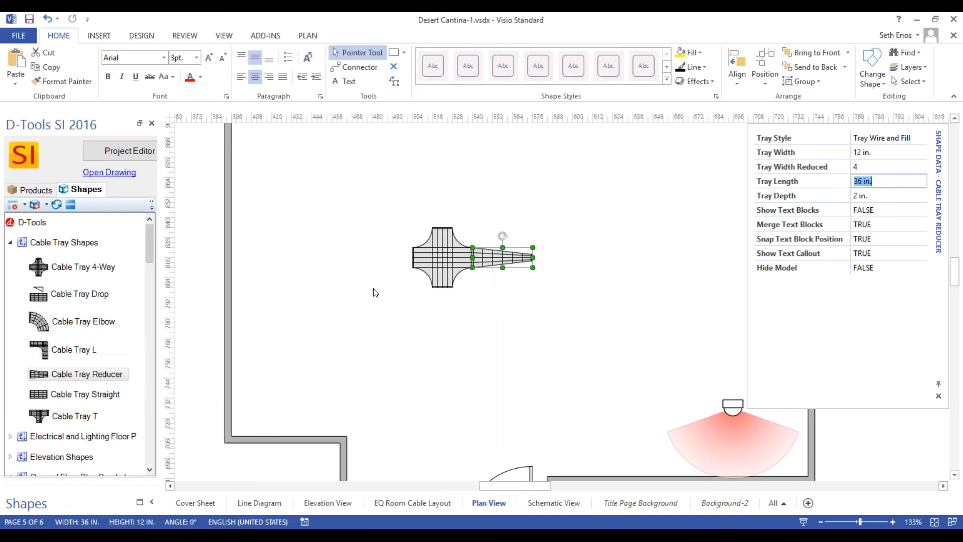
# Check the D-Tools Link to Product options, New and Existing, for the cable tray reducer.
pyautogui.rightClick(494, 260)
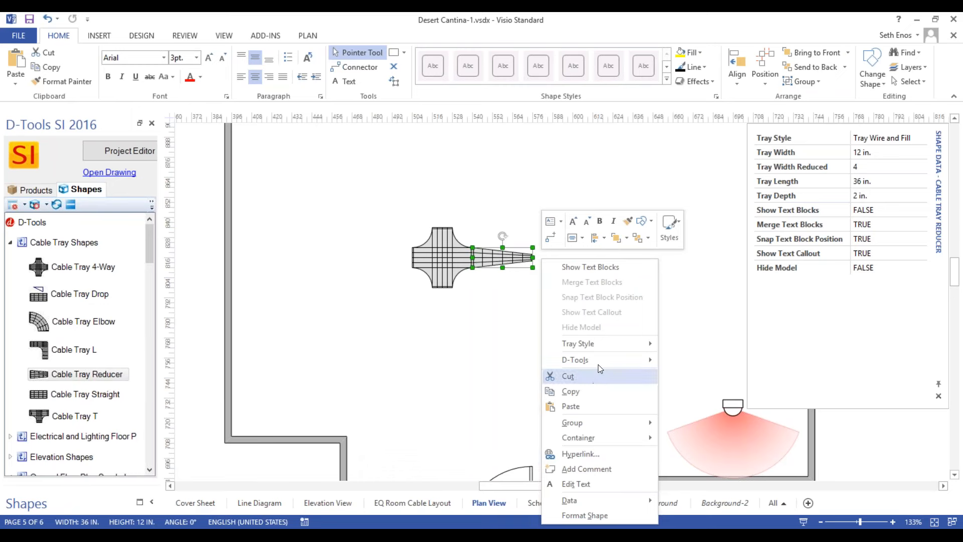
pyautogui.press('Escape')
pyautogui.rightClick(533, 257)
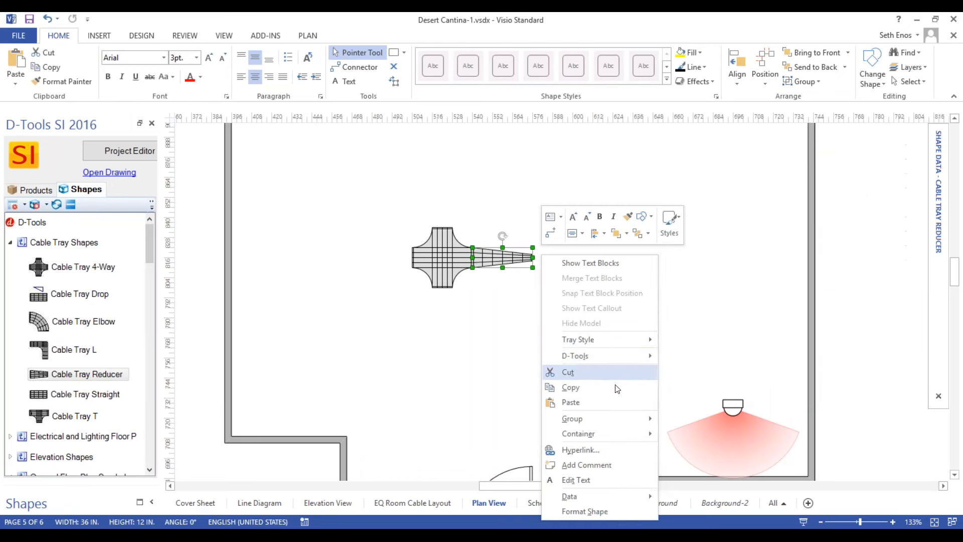
pyautogui.moveTo(602, 357)
pyautogui.moveTo(733, 428)
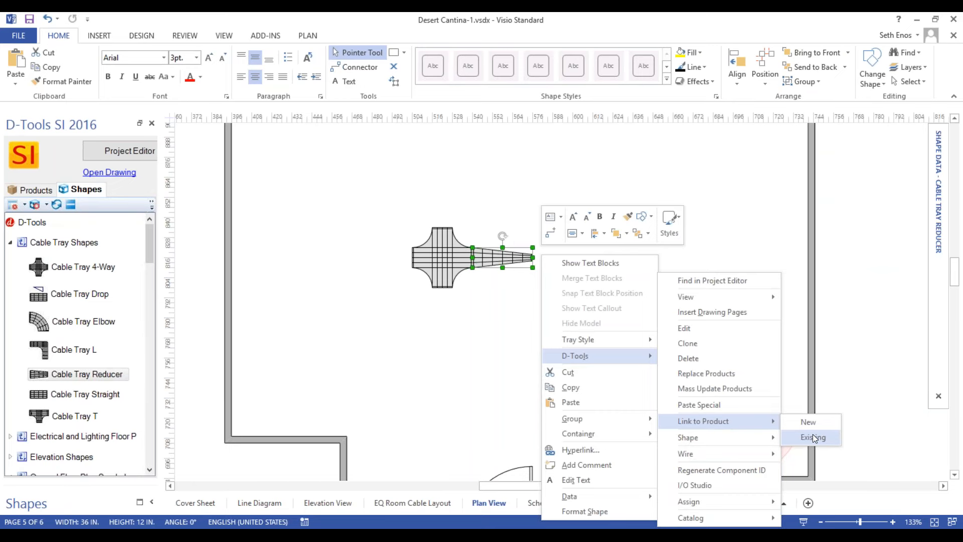
pyautogui.click(812, 438)
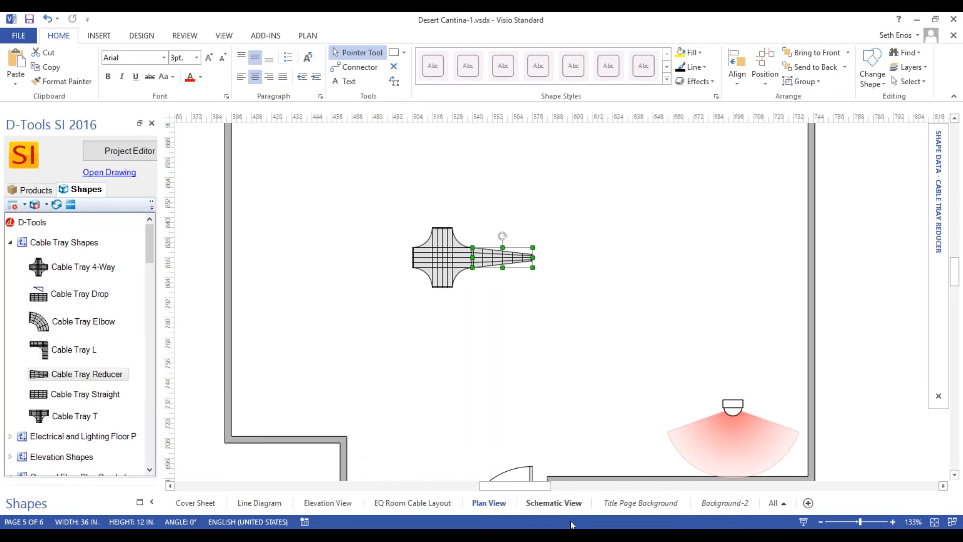
# Examine the cable trays on the EQ Room Cable Layout page and view the product details of rack RAC-042.
pyautogui.click(413, 503)
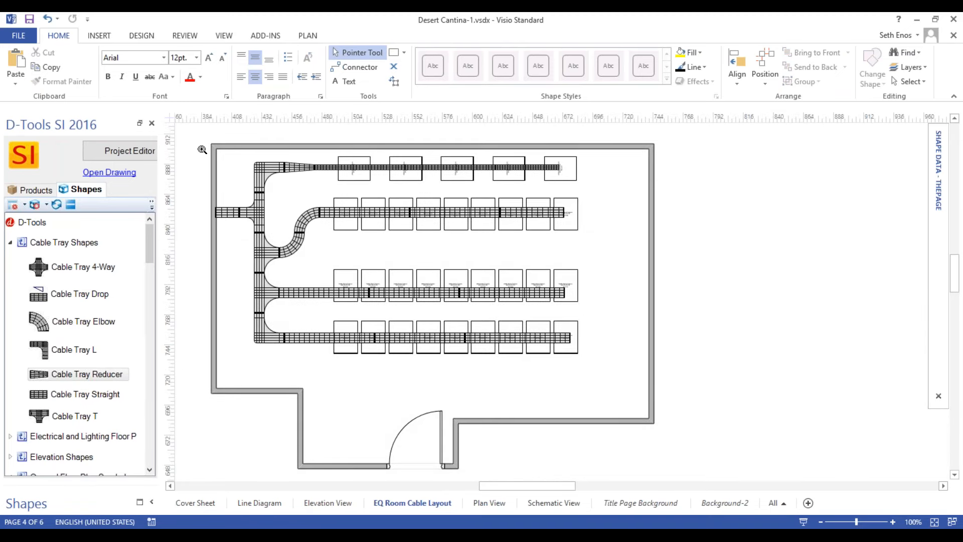
pyautogui.moveTo(279, 141); pyautogui.dragTo(575, 286)
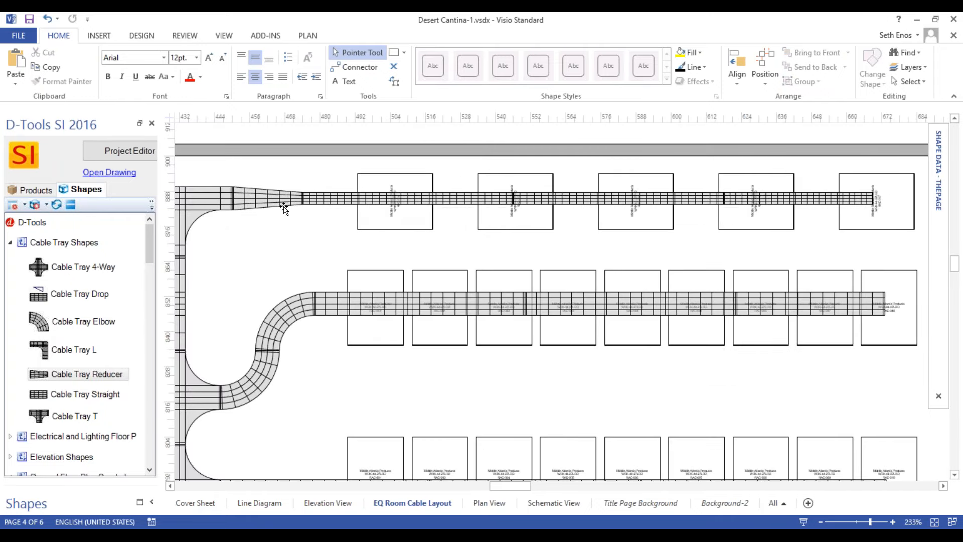
pyautogui.scroll(2, 504, 329)
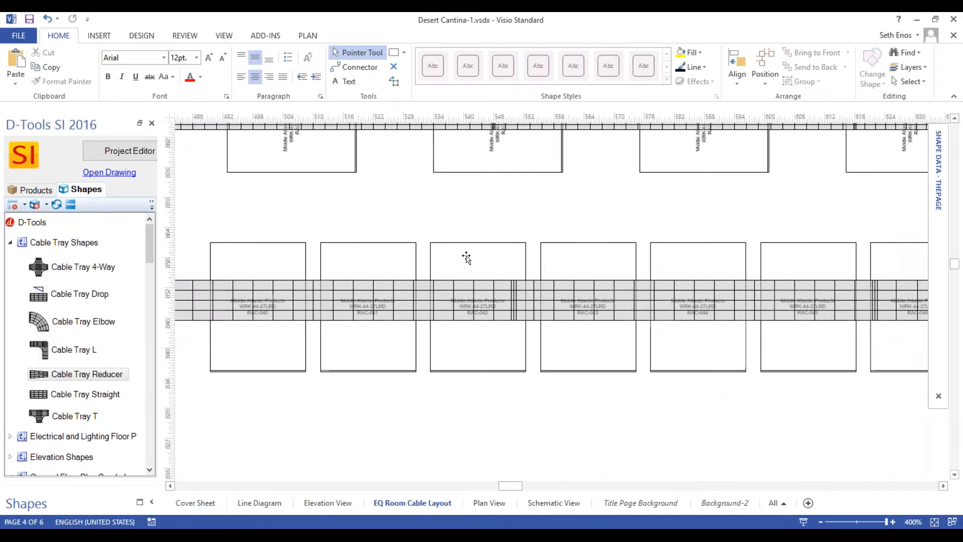
pyautogui.doubleClick(465, 258)
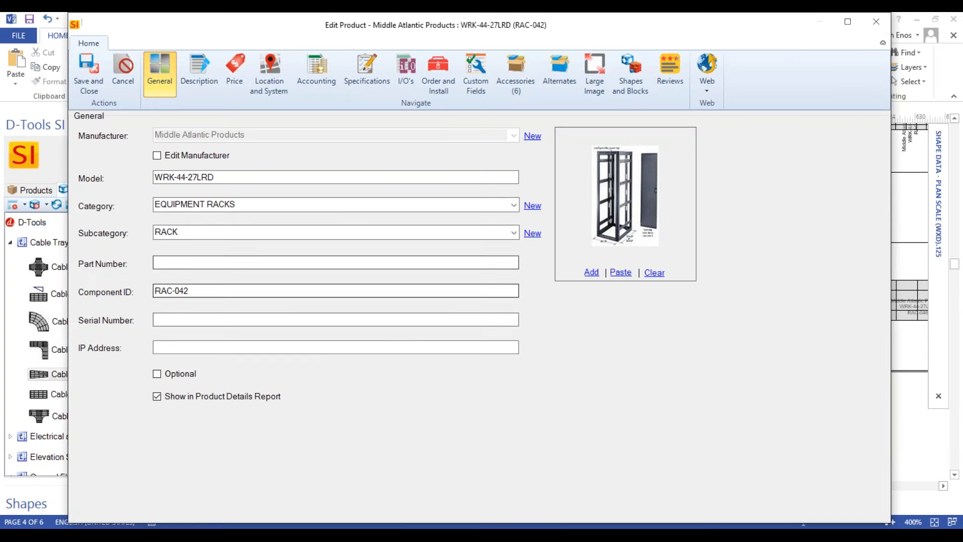
pyautogui.click(875, 27)
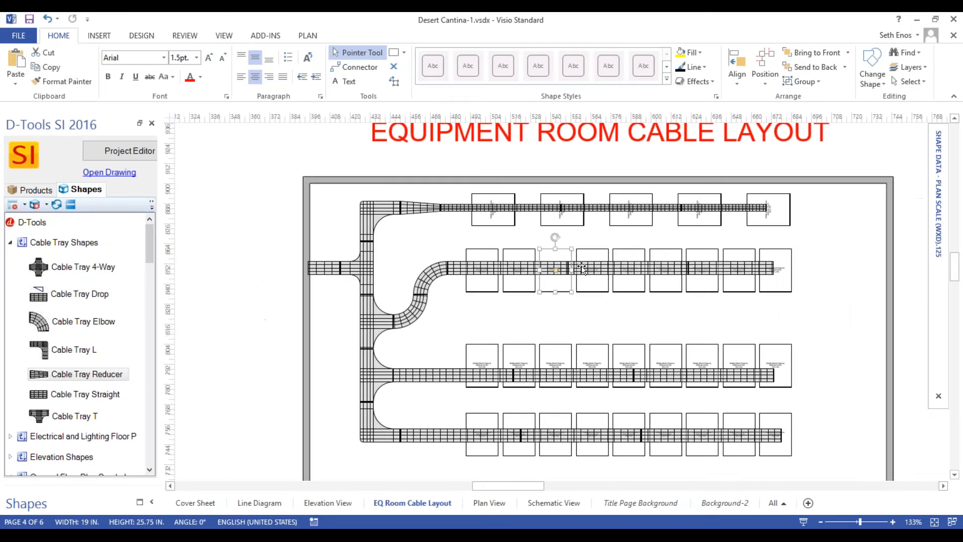
pyautogui.keyDown('ctrl'); pyautogui.scroll(-2, 463, 200); pyautogui.keyUp('ctrl')
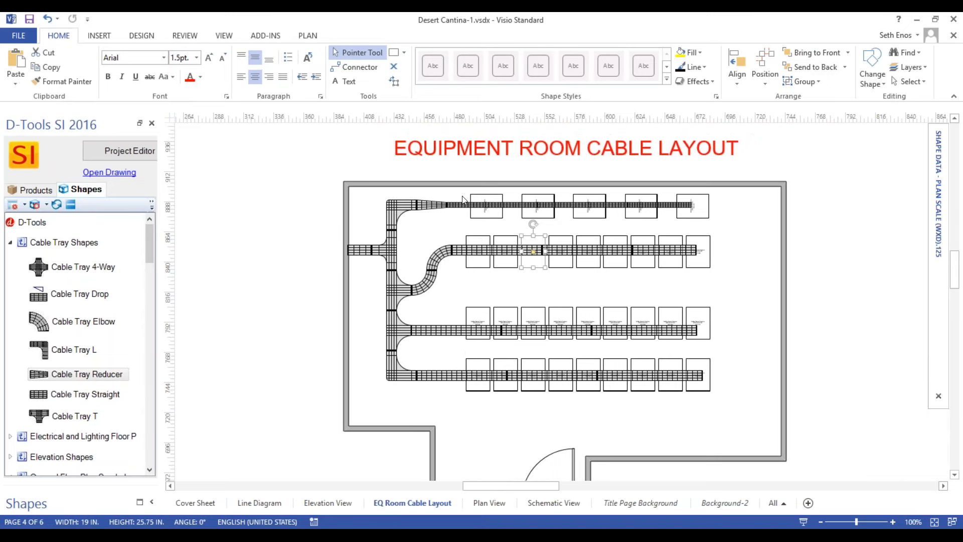
# Save and close the Desert Cantina-1 drawing and the Upton Home drawing.
pyautogui.click(954, 23)
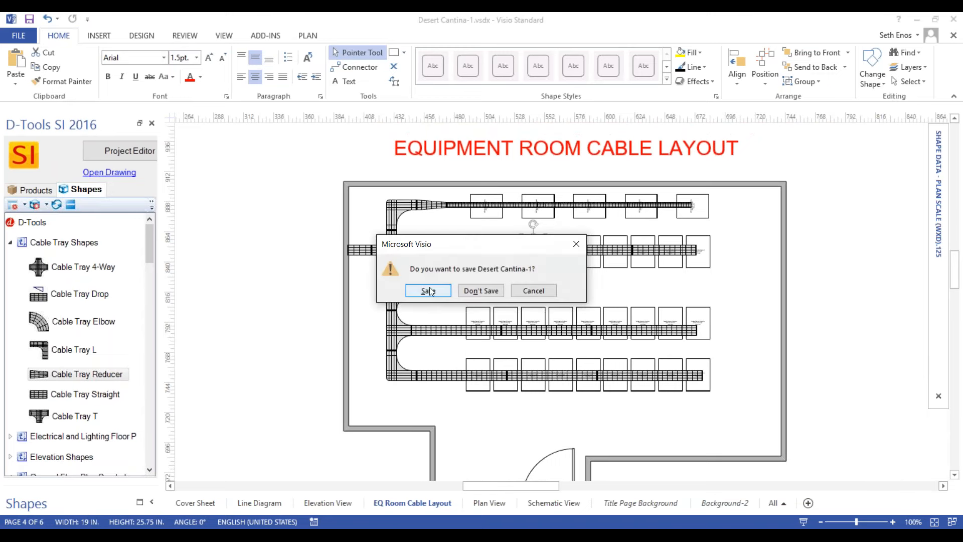
pyautogui.click(428, 291)
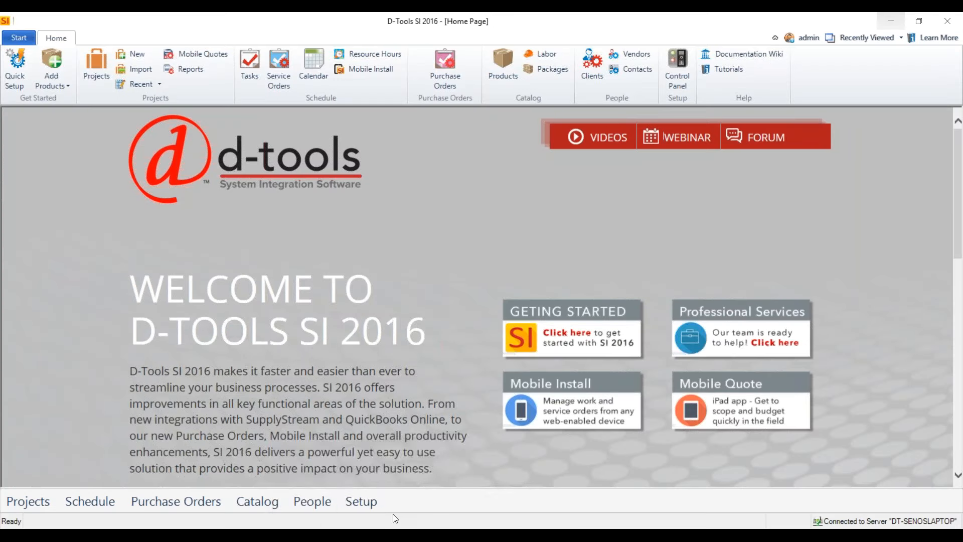
pyautogui.moveTo(386, 534)
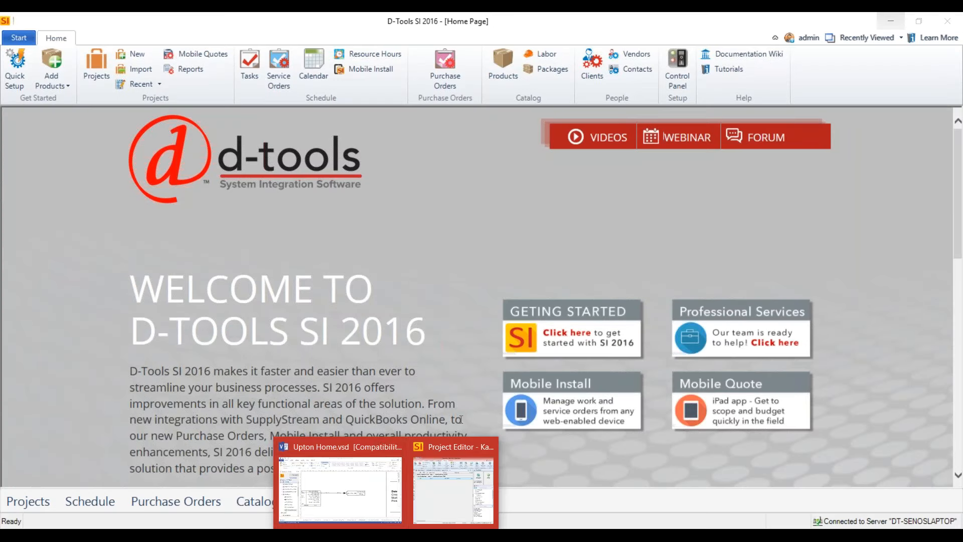
pyautogui.click(357, 476)
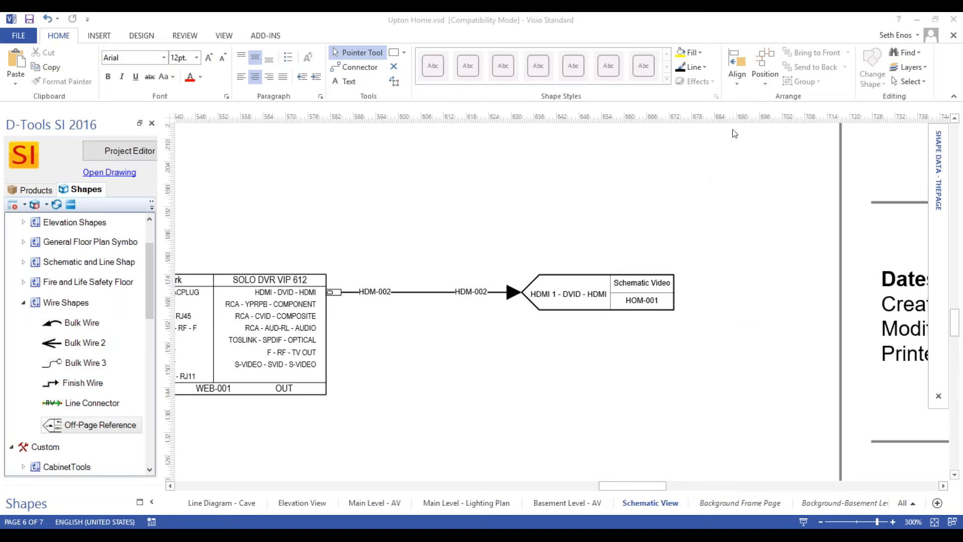
pyautogui.click(954, 19)
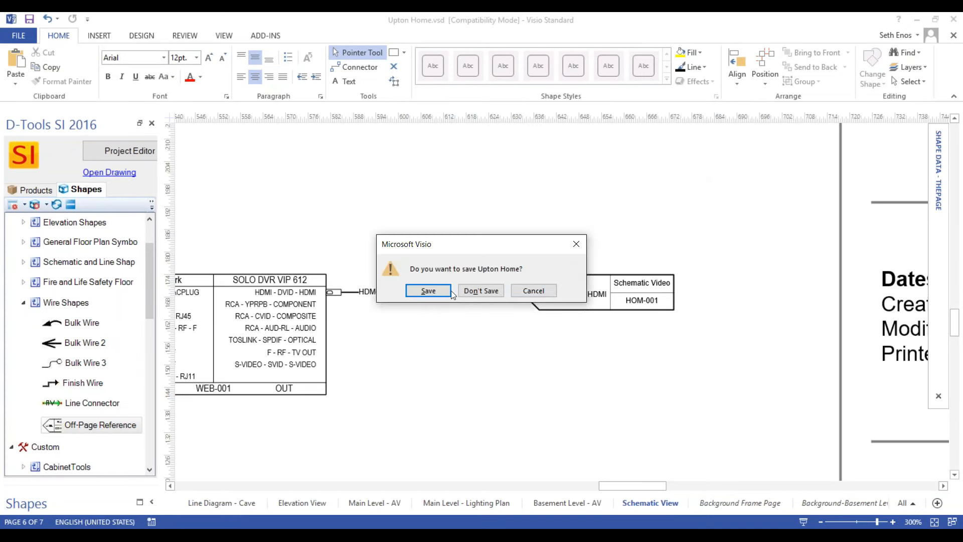
pyautogui.click(429, 292)
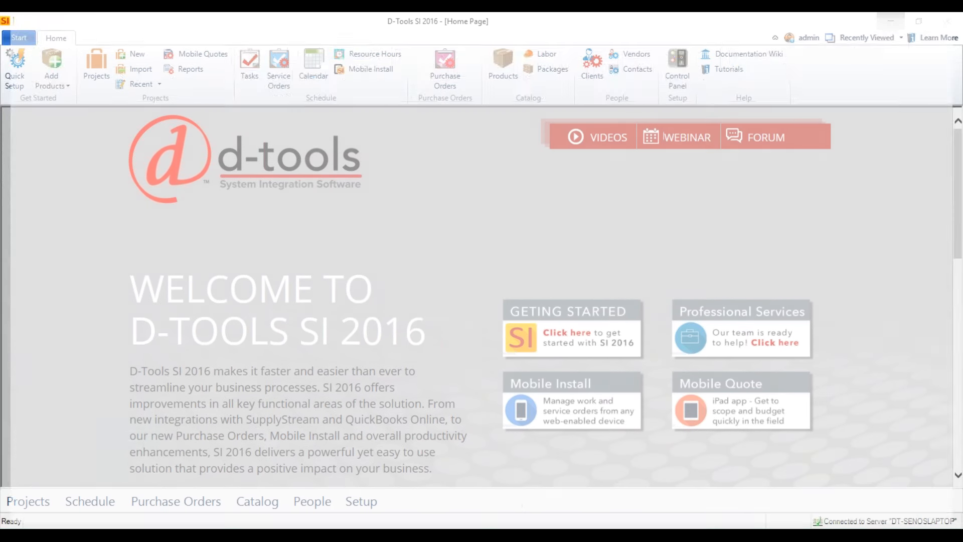
# Switch to D-Tools SI 2016, go to purchase order management and start a new purchase order.
pyautogui.moveTo(412, 534)
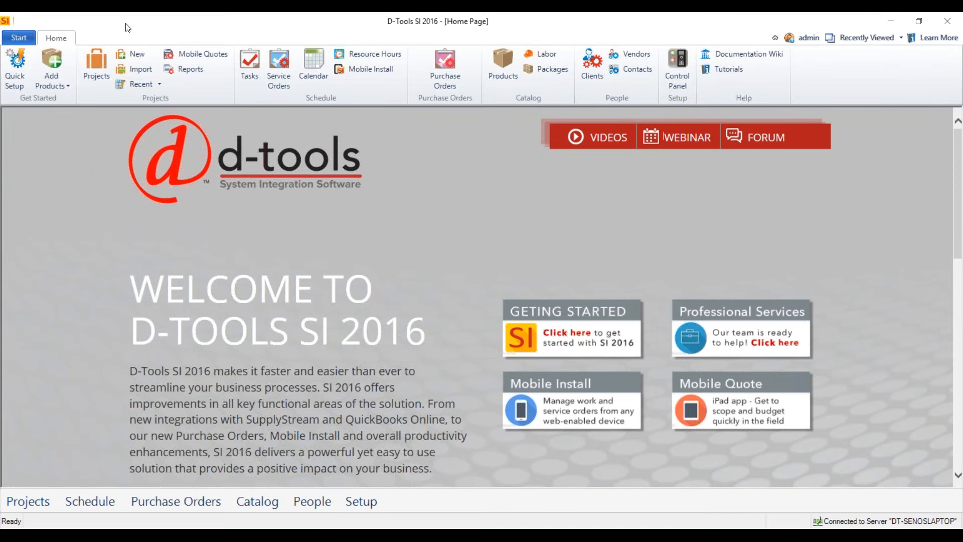
pyautogui.click(21, 38)
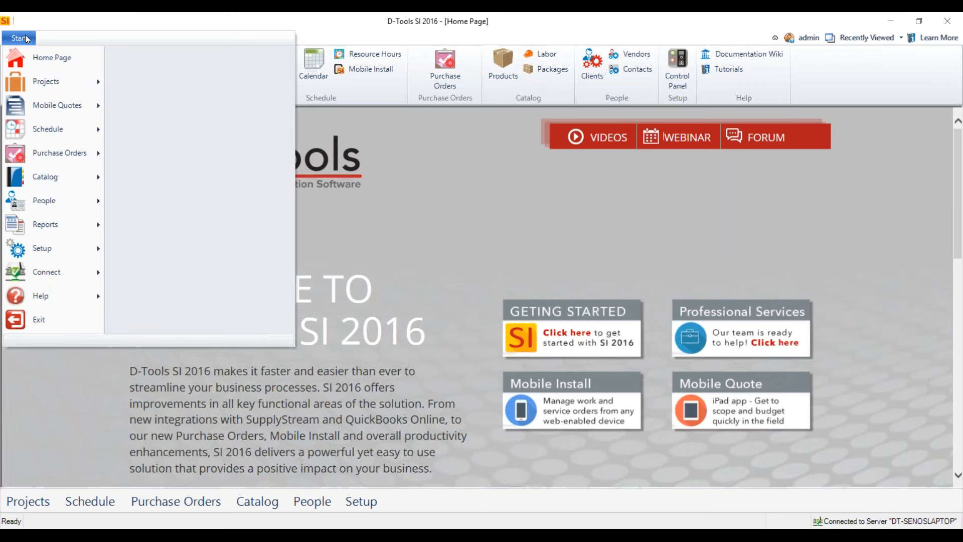
pyautogui.moveTo(65, 154)
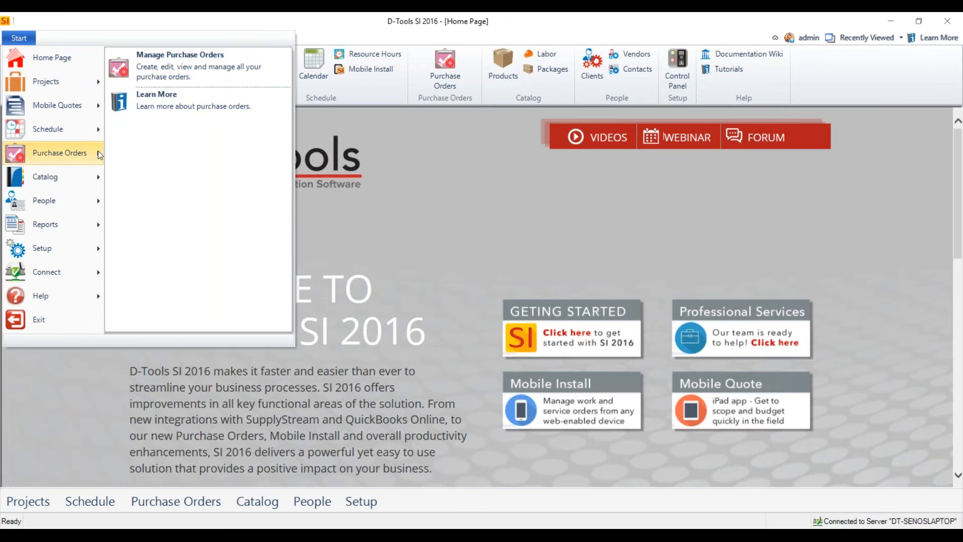
pyautogui.click(206, 69)
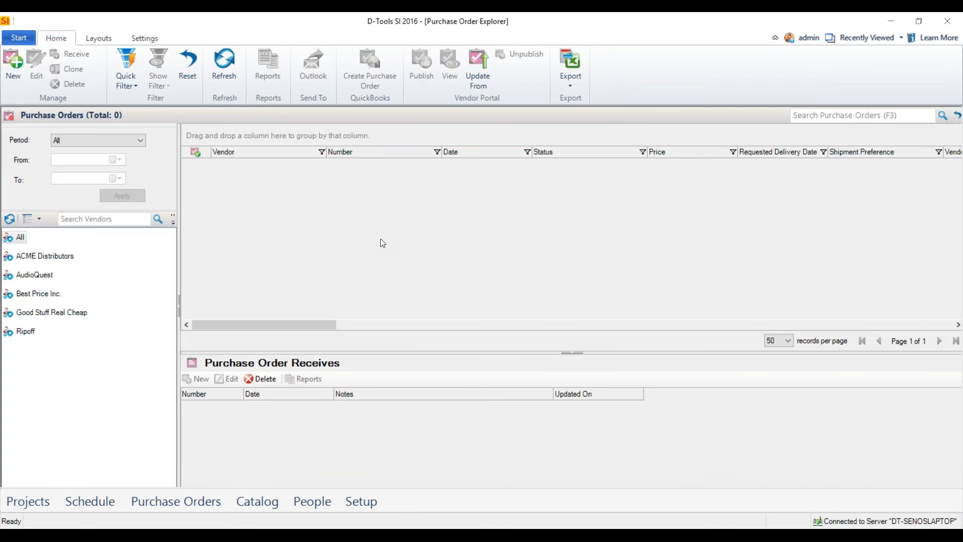
pyautogui.click(13, 68)
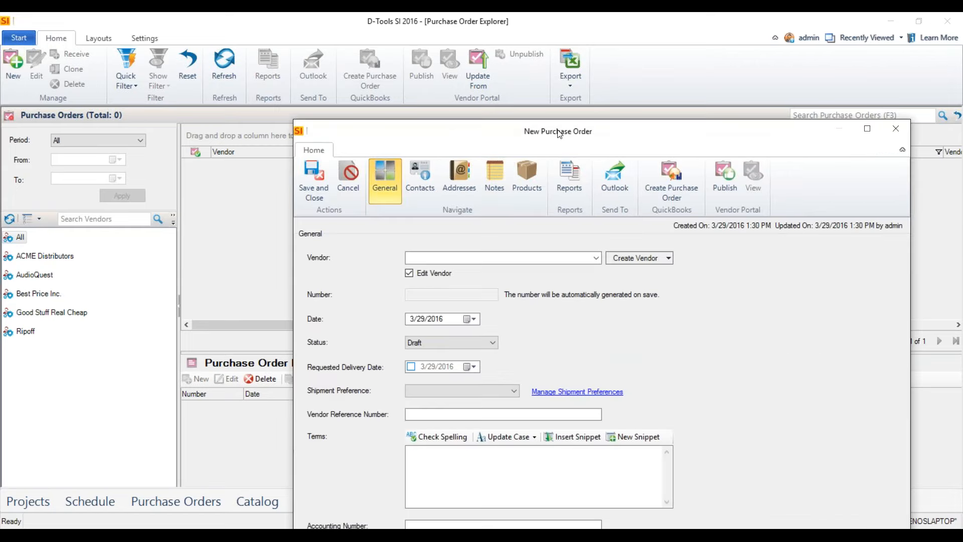
pyautogui.moveTo(558, 133); pyautogui.dragTo(437, 64)
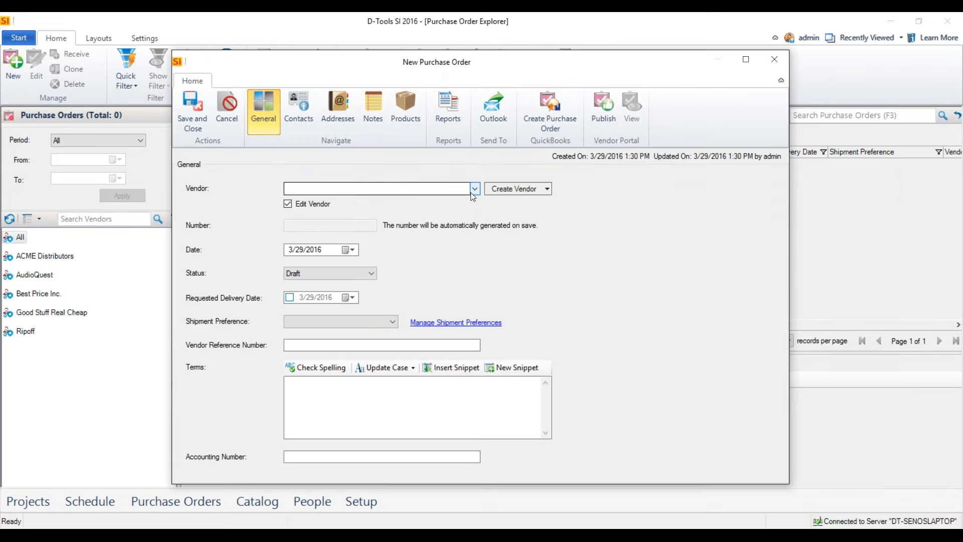
# Set the purchase order's vendor to Good Stuff Real Cheap and check the sources offered for creating a vendor.
pyautogui.click(475, 189)
pyautogui.click(321, 216)
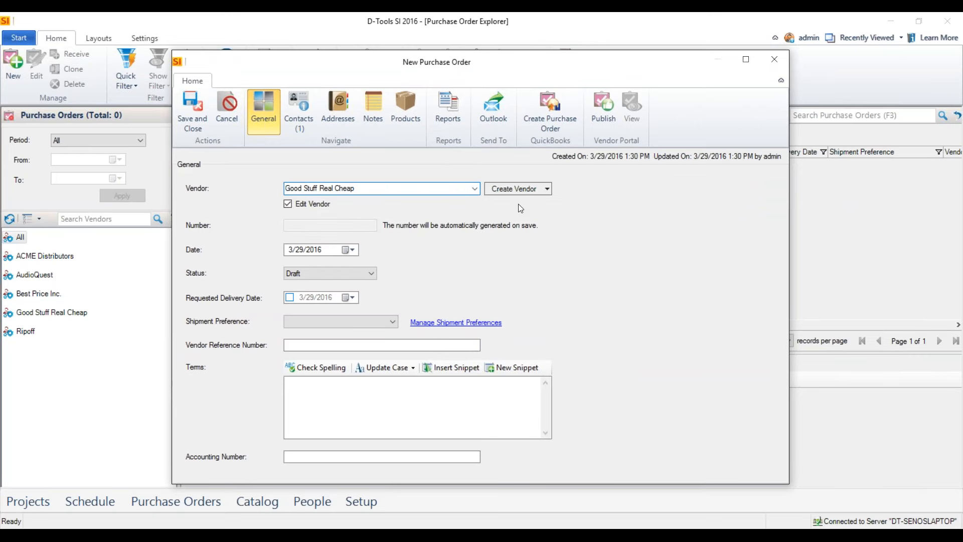
pyautogui.click(548, 190)
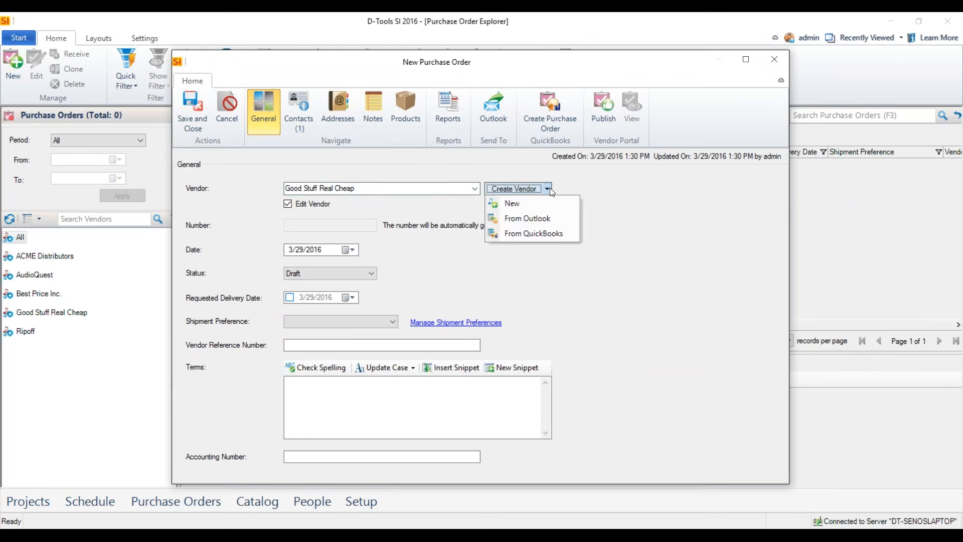
pyautogui.click(563, 227)
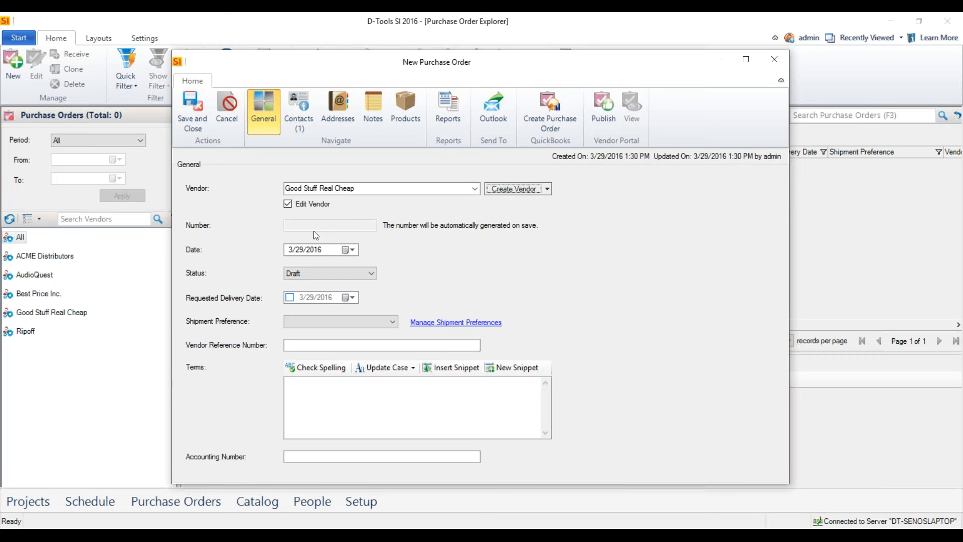
# Enter the filler text "hjhdfjasdhfdajsfhd" as the purchase order's terms.
pyautogui.press('Tab')
pyautogui.press('Tab')
pyautogui.press('Tab')
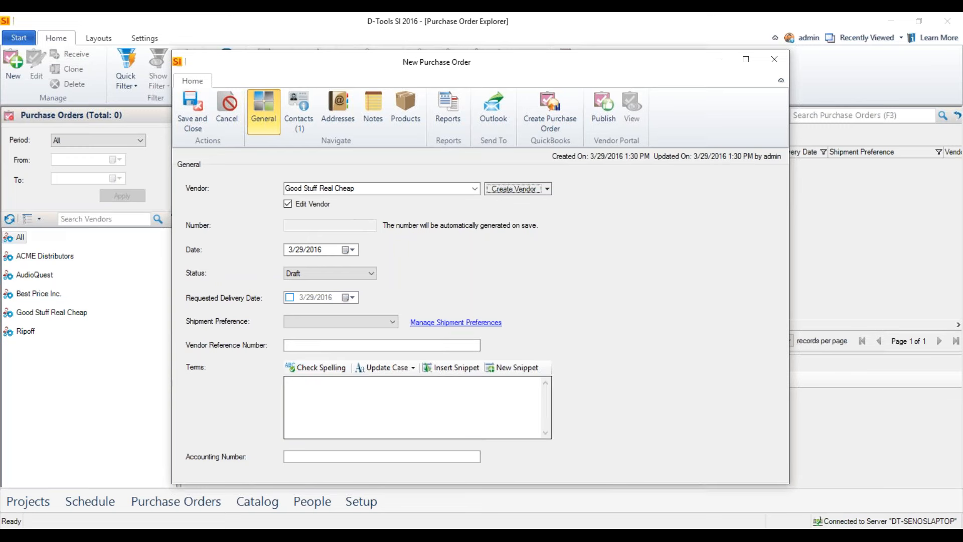
pyautogui.click(315, 394)
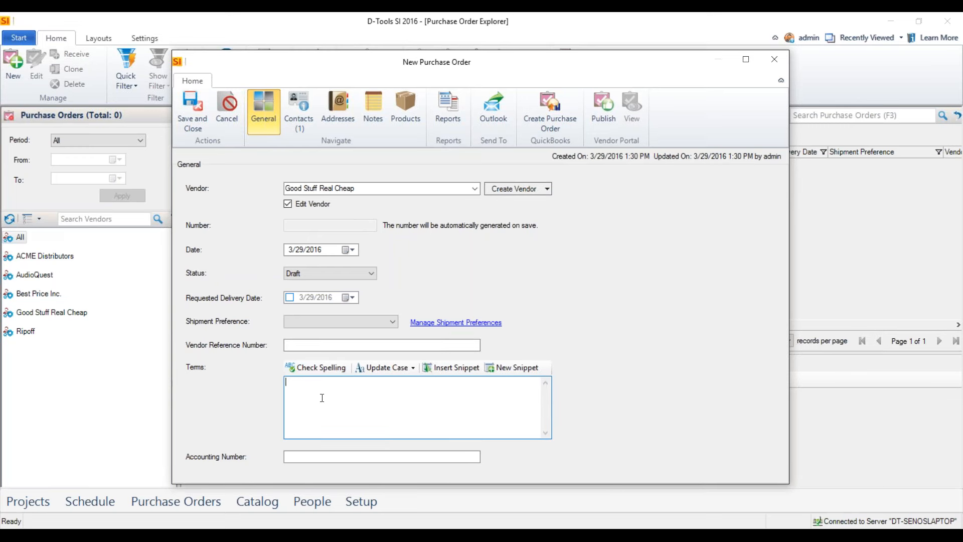
pyautogui.write('hjhdfjasdhfdajsfhd')
# Review the purchase order's contacts and addresses, and enter the filler text "iluio;io;kll;kl;i;yoig;t" as its notes.
pyautogui.click(301, 116)
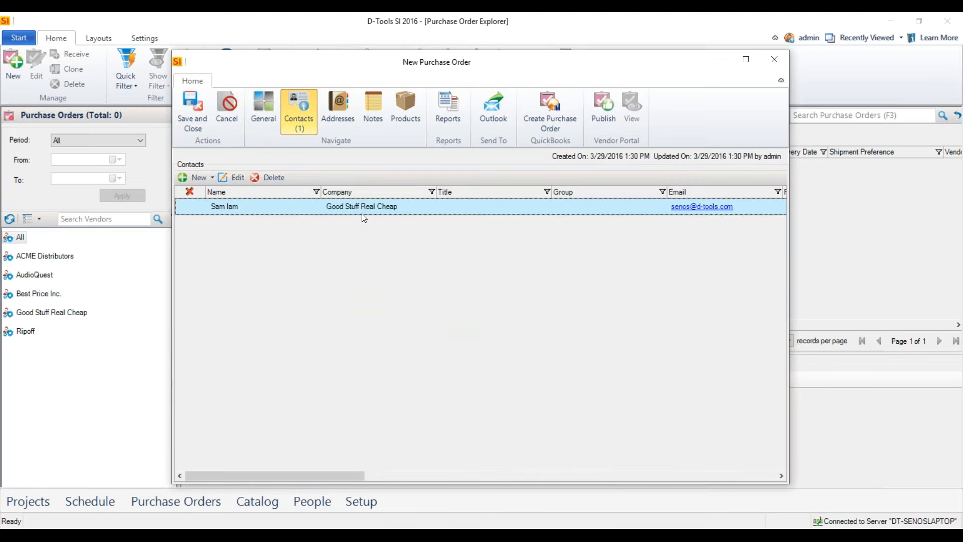
pyautogui.click(350, 114)
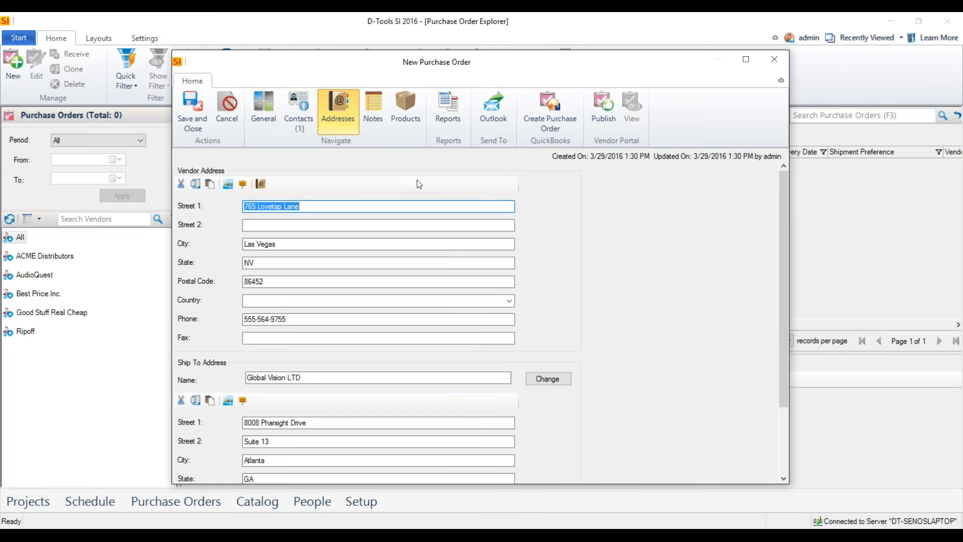
pyautogui.click(376, 122)
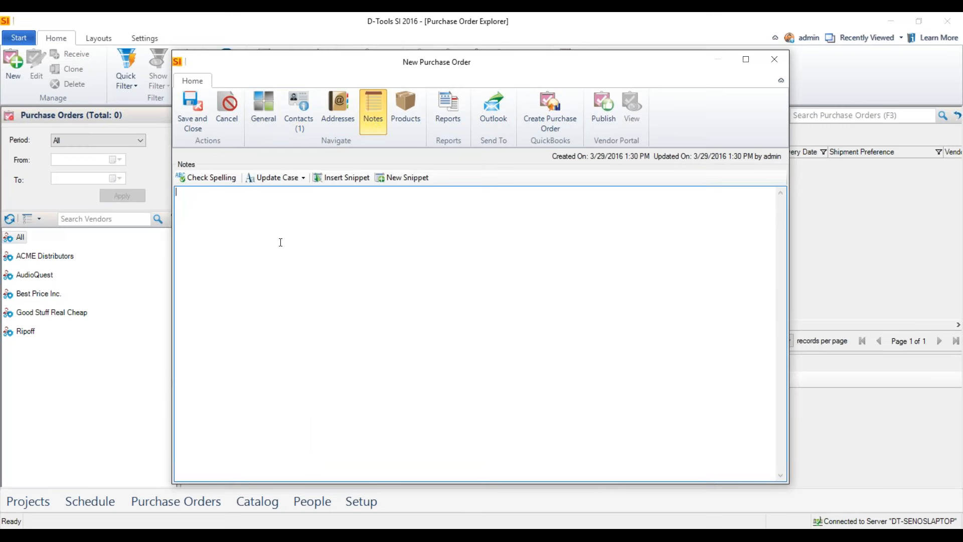
pyautogui.write('iluio;io;kll;kl;i;yoig;t')
# Start adding summarized products to the purchase order from the fourth listed client's home project, and check the project in.
pyautogui.click(403, 128)
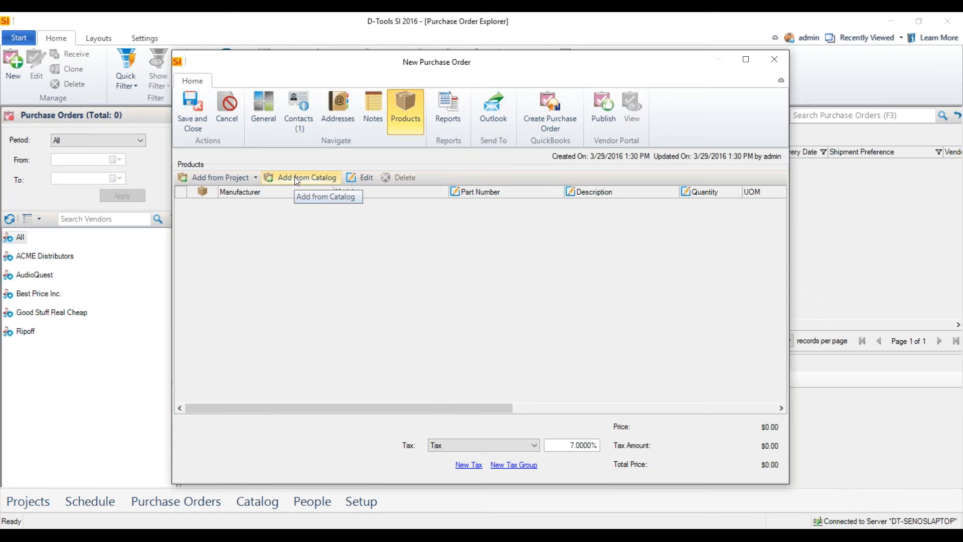
pyautogui.click(239, 177)
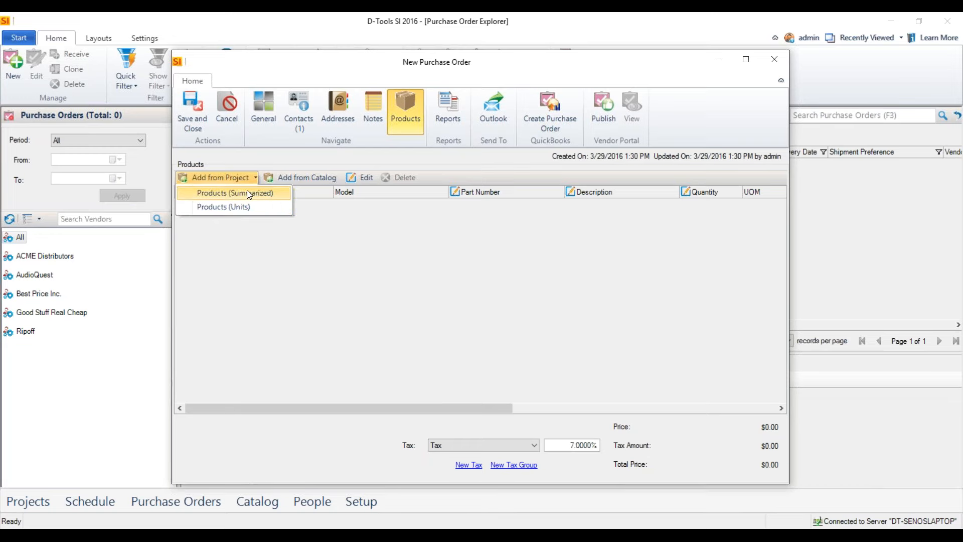
pyautogui.click(244, 192)
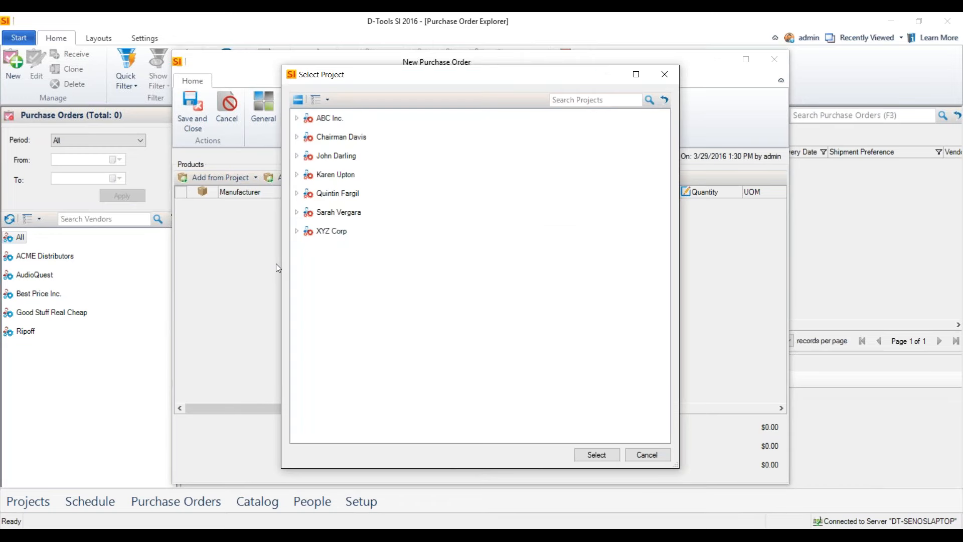
pyautogui.click(297, 175)
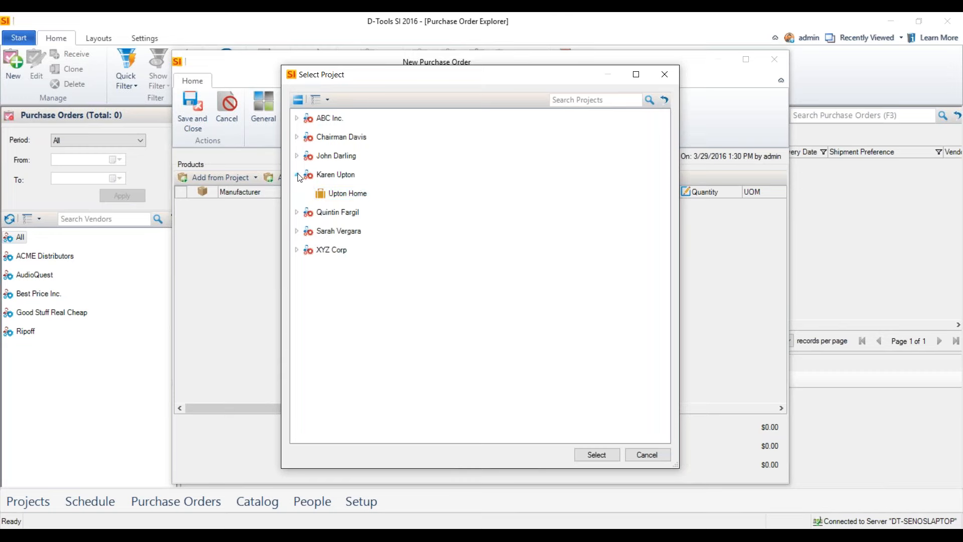
pyautogui.click(340, 189)
pyautogui.click(594, 452)
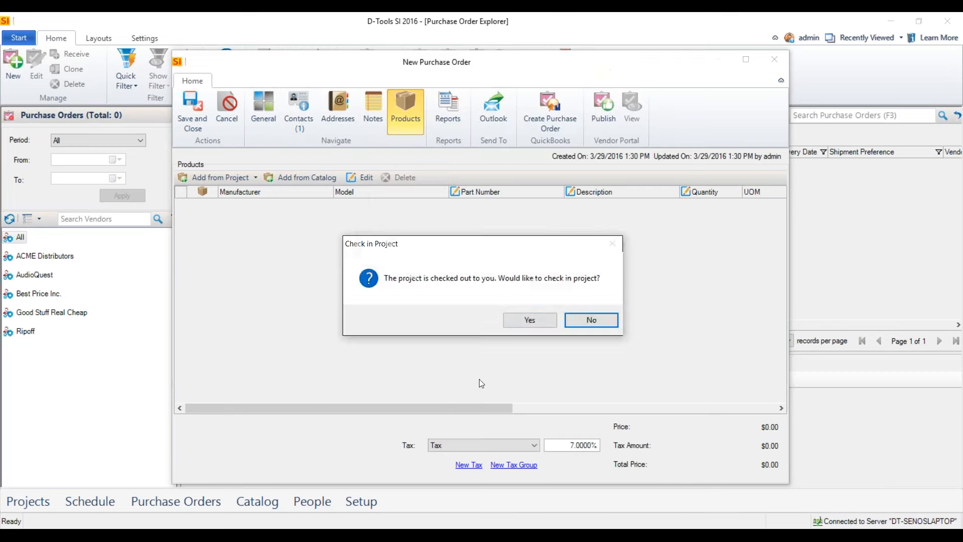
pyautogui.click(532, 320)
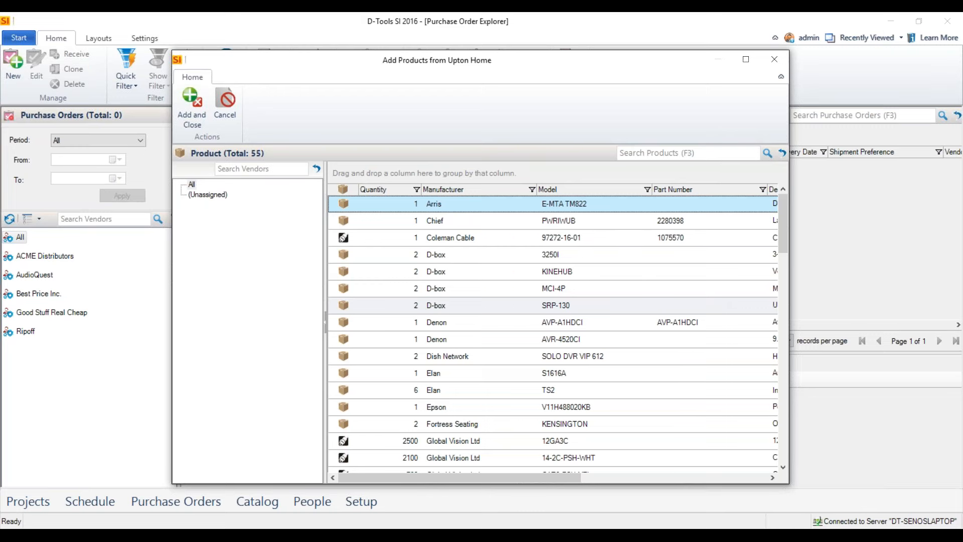
# Add D-box SRP-130, Denon AVR-4520CI and Global Vision Ltd 12GA3C, 14-2C-PSH-WHT and CAT6-PSH-YEL to the purchase order, and review the product columns.
pyautogui.scroll(-1, 472, 273)
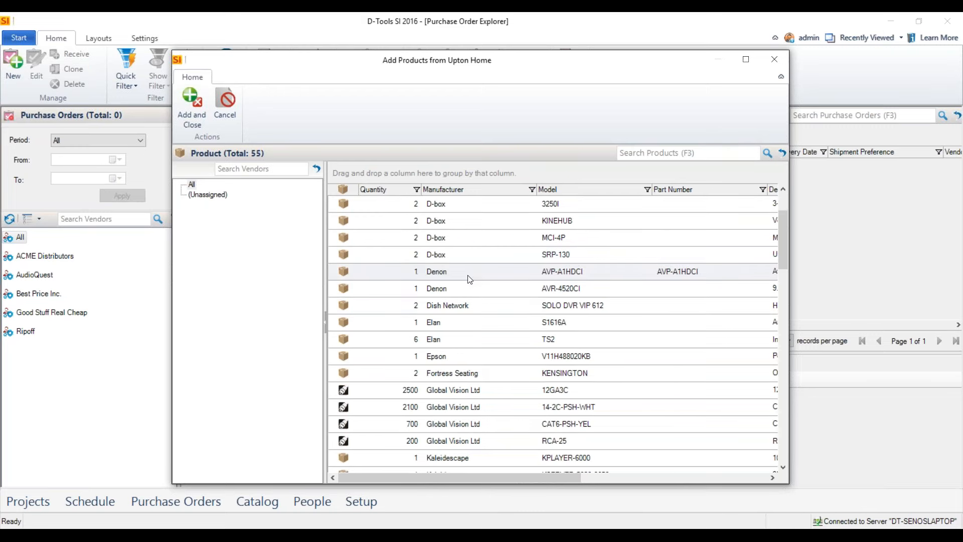
pyautogui.scroll(-9, 458, 272)
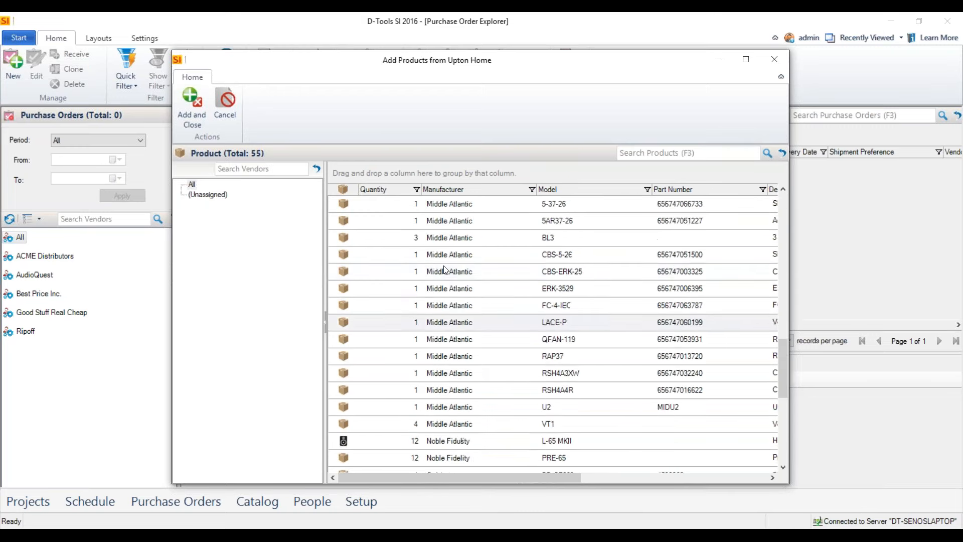
pyautogui.scroll(10, 441, 228)
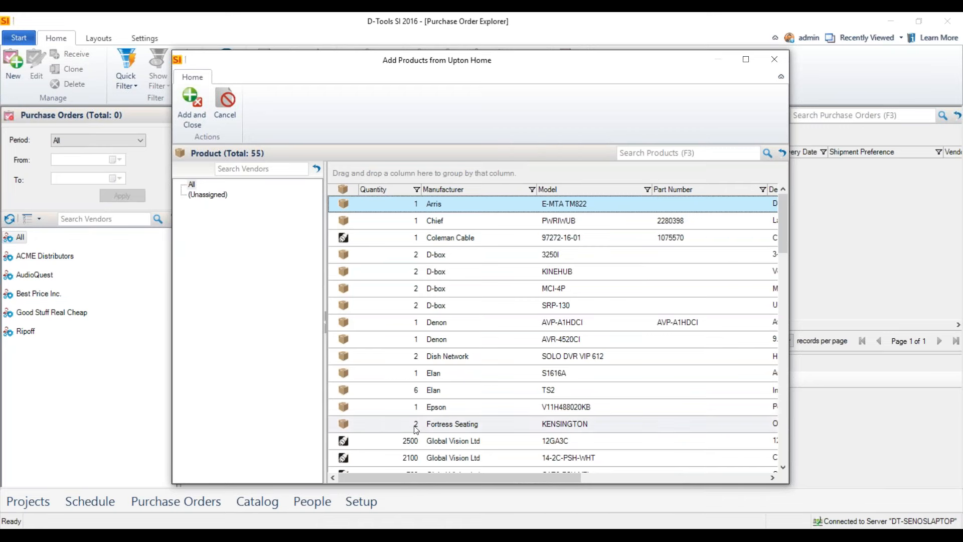
pyautogui.scroll(-1, 457, 402)
pyautogui.moveTo(457, 390); pyautogui.dragTo(471, 424)
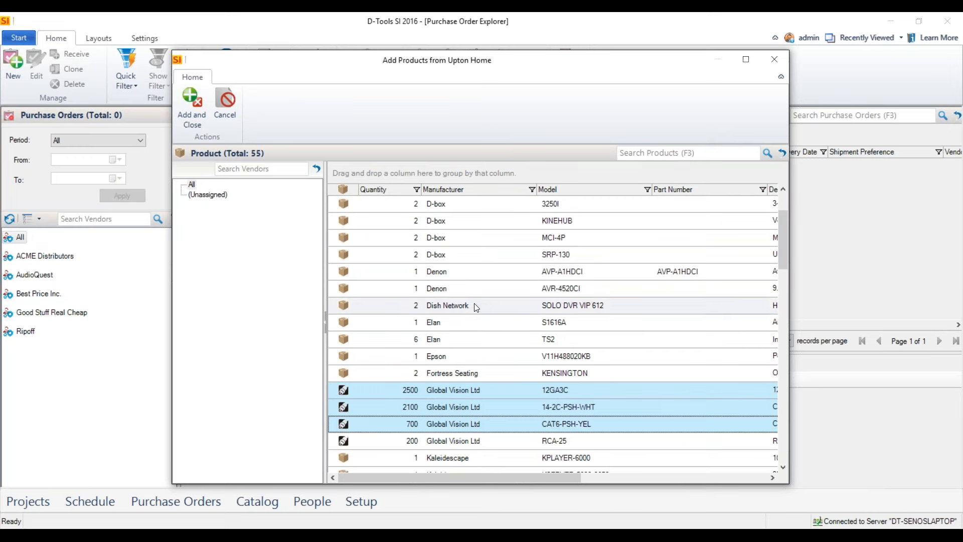
pyautogui.keyDown('ctrl'); pyautogui.click(472, 288); pyautogui.keyUp('ctrl')
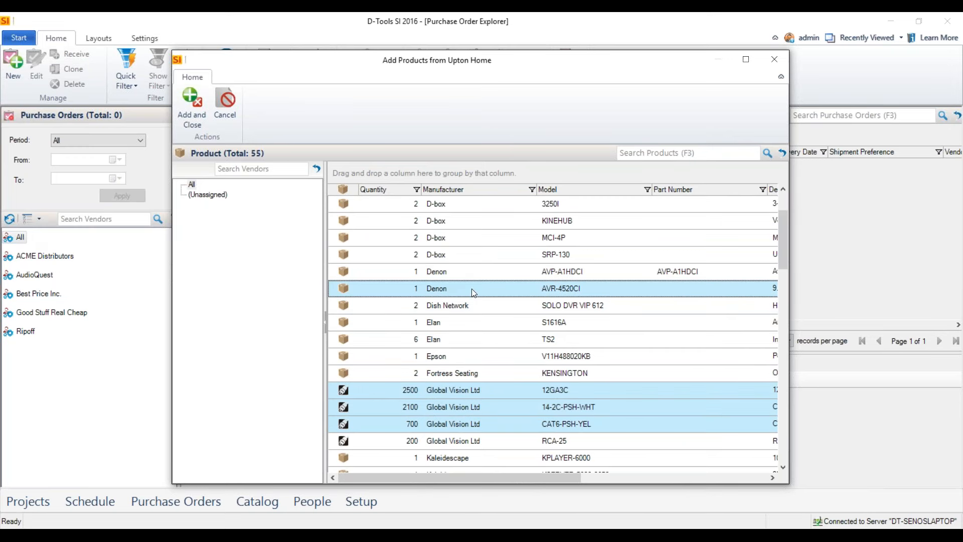
pyautogui.keyDown('ctrl'); pyautogui.click(454, 256); pyautogui.keyUp('ctrl')
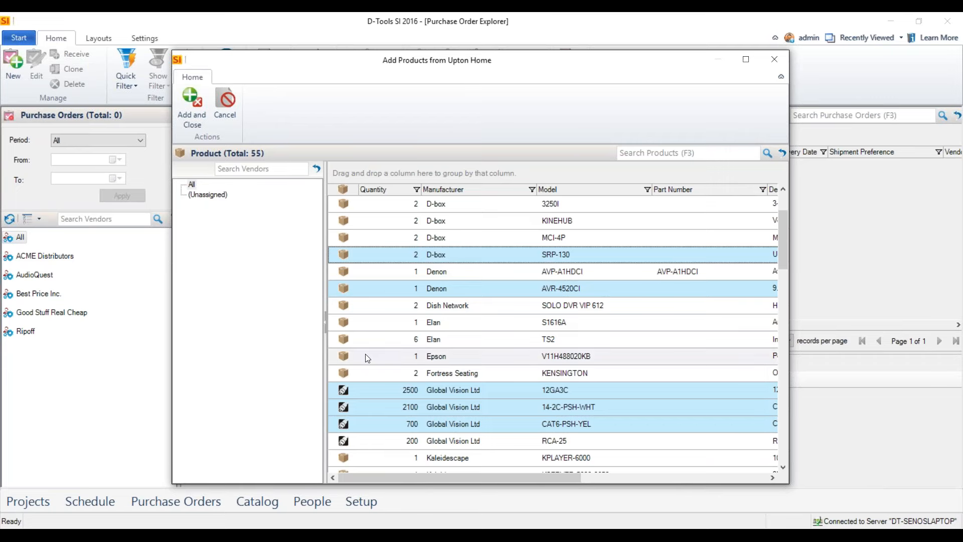
pyautogui.click(192, 107)
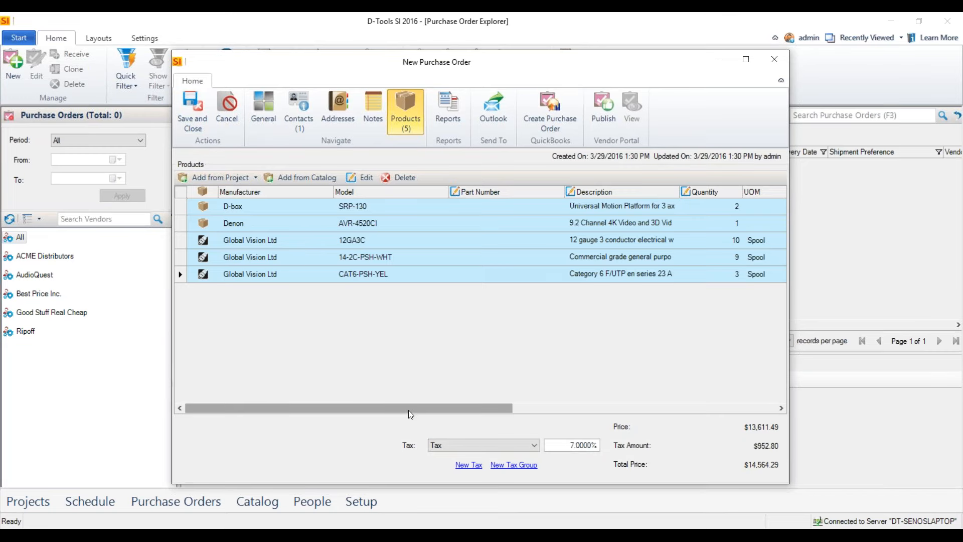
pyautogui.moveTo(409, 410); pyautogui.dragTo(481, 410)
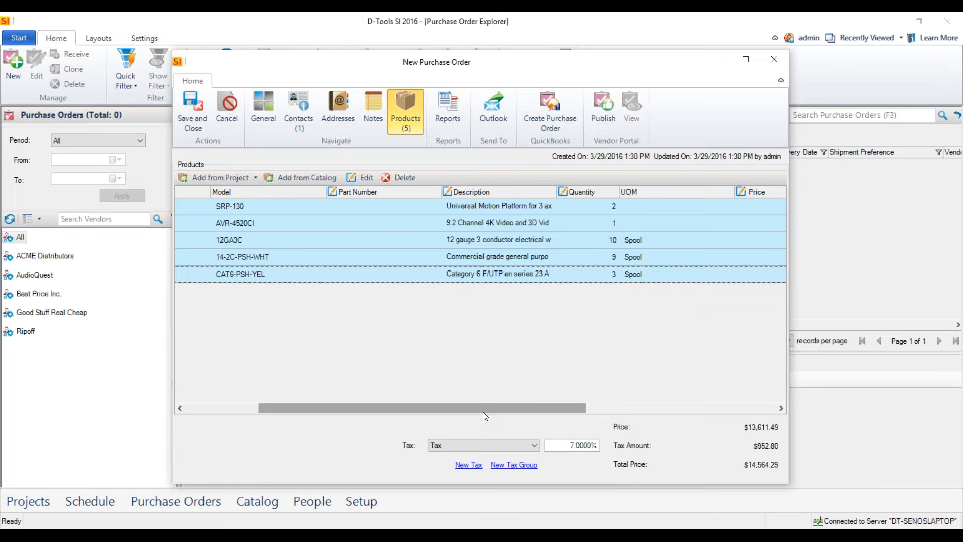
pyautogui.moveTo(484, 405); pyautogui.dragTo(424, 353)
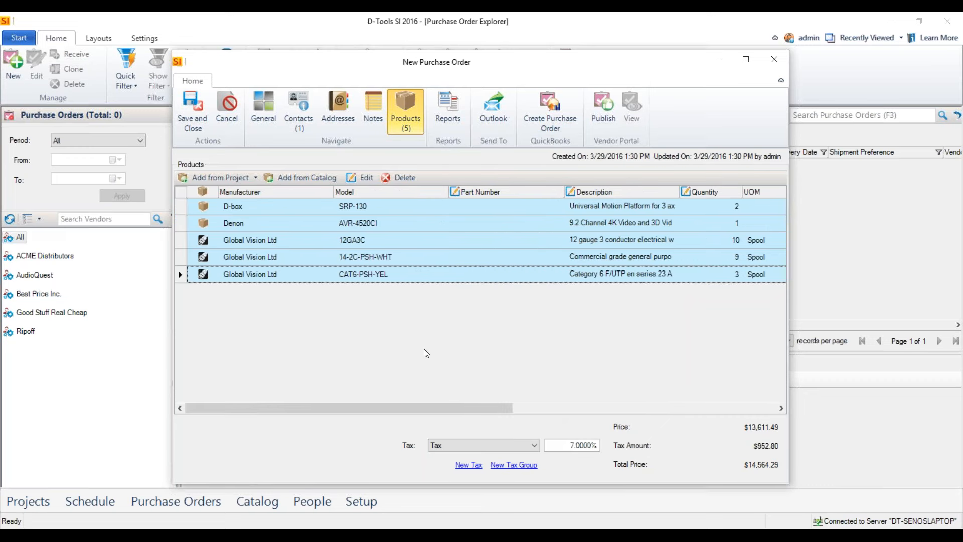
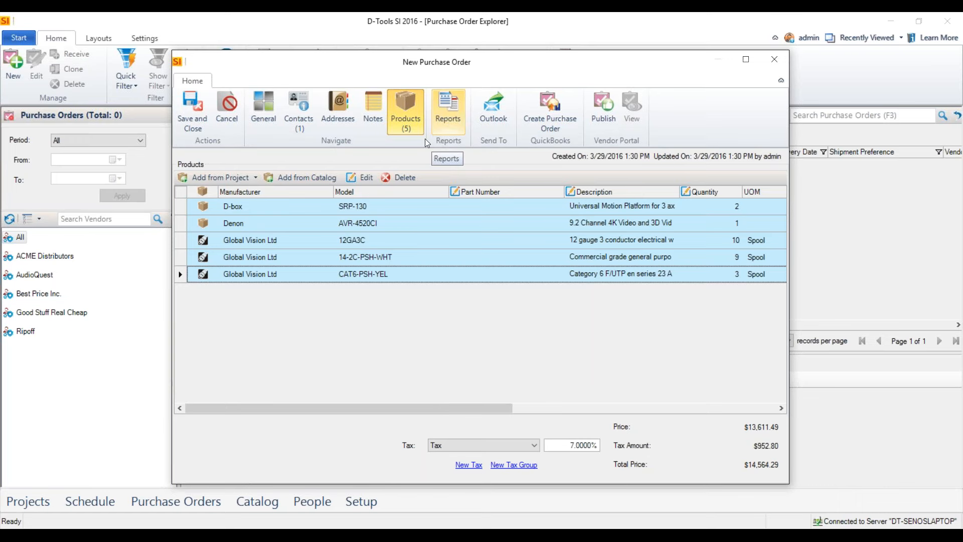
pyautogui.click(246, 178)
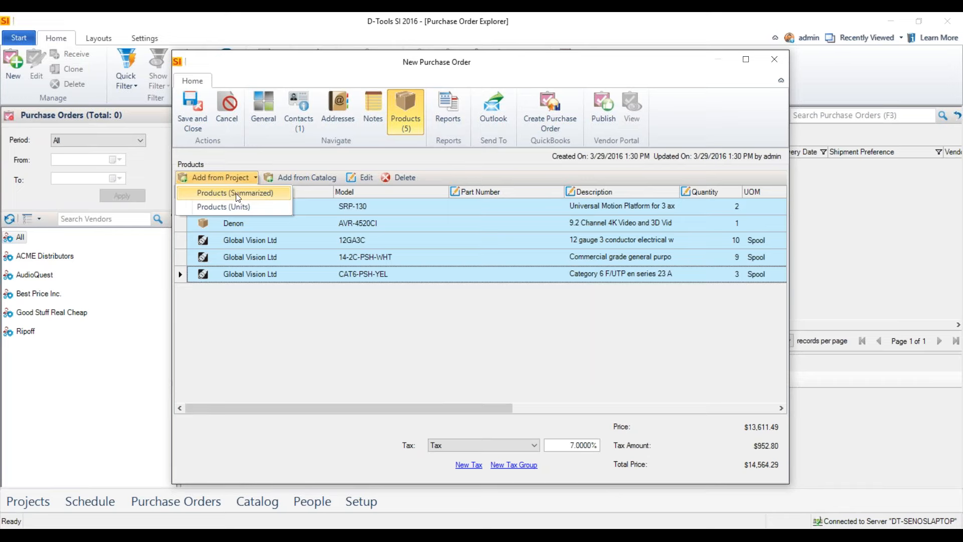
pyautogui.click(222, 193)
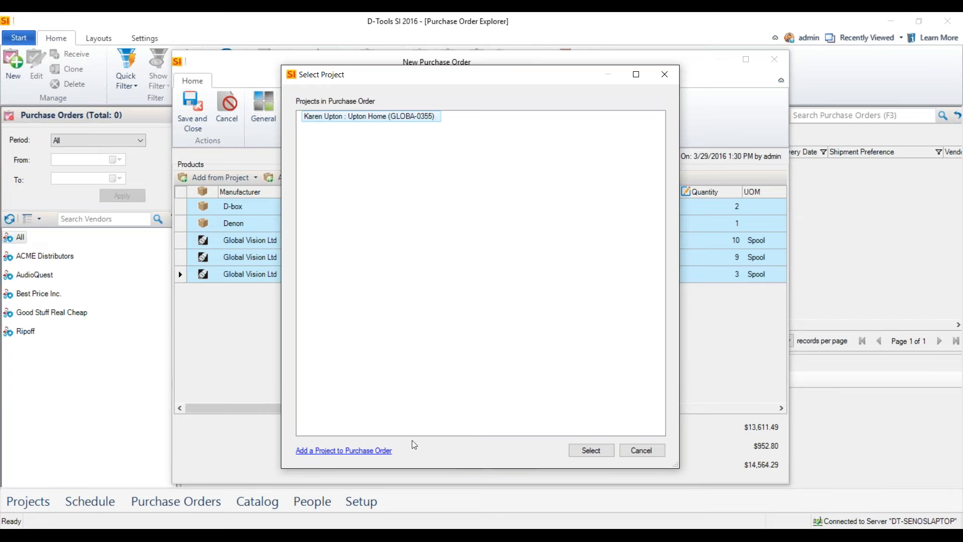
pyautogui.click(642, 451)
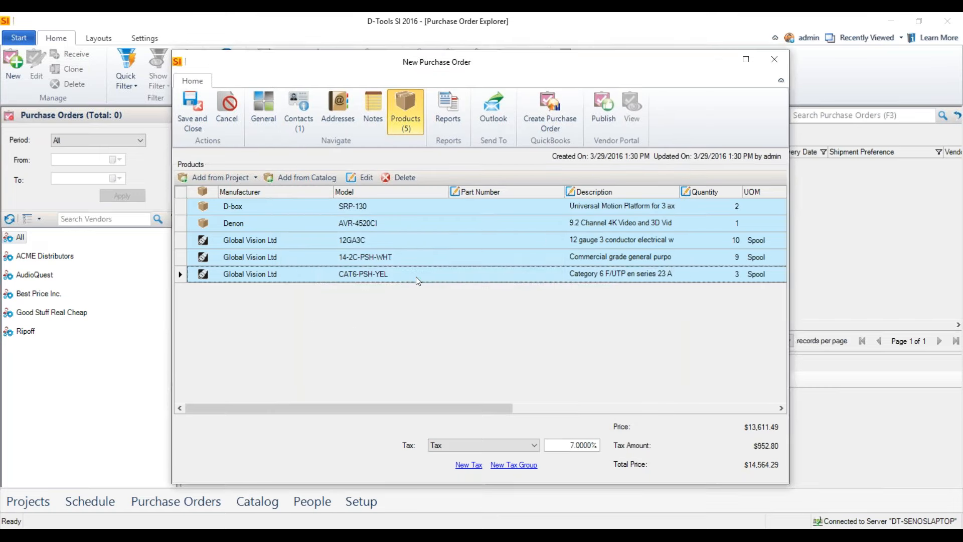
# Save the purchase order, run the standard Purchase Order report, and enlarge the report viewer to full screen.
pyautogui.click(445, 119)
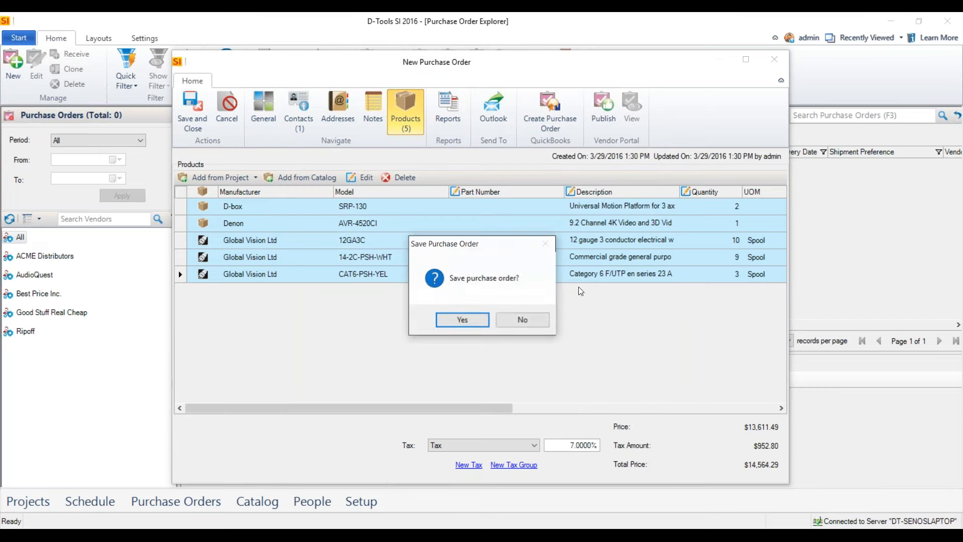
pyautogui.click(464, 323)
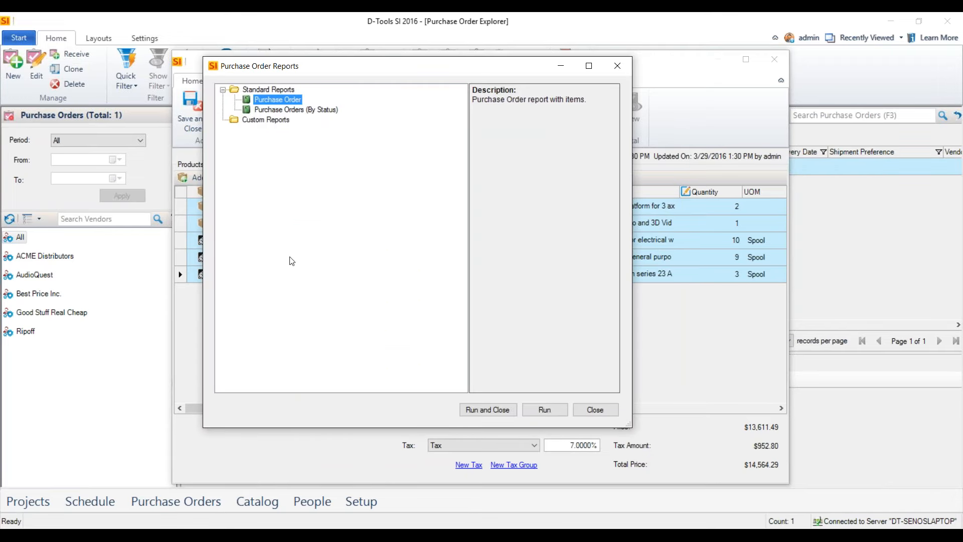
pyautogui.click(545, 409)
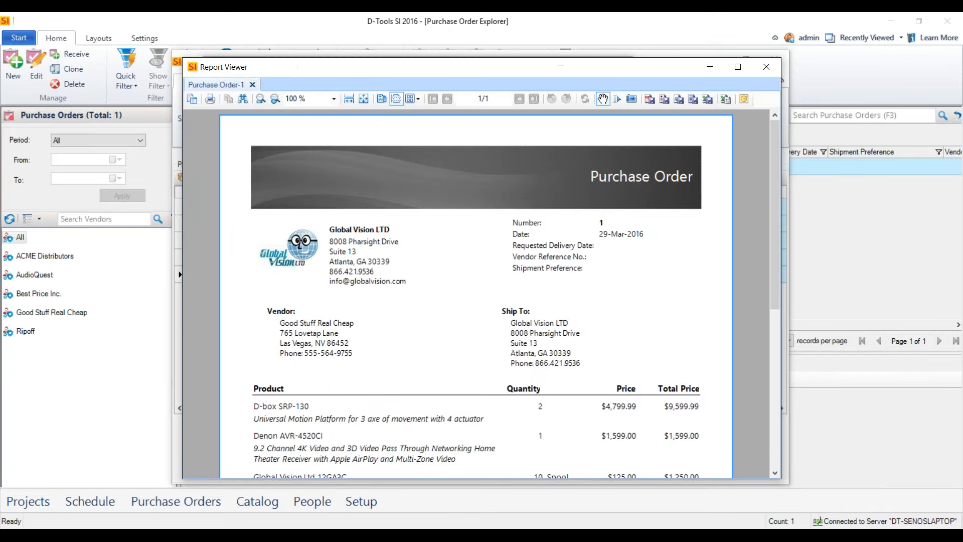
pyautogui.click(738, 67)
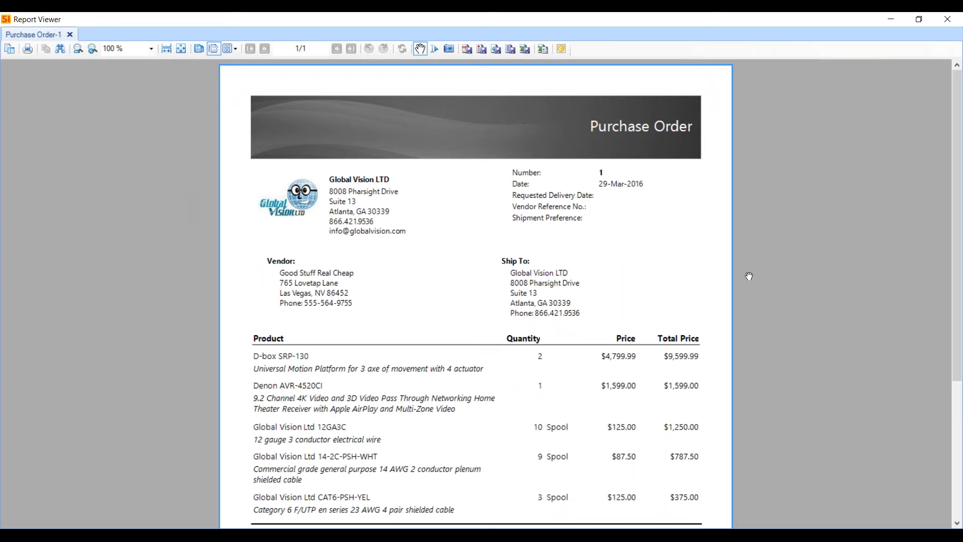
# Examine the purchase order report's vendor and shipping details, product lines, totals and terms, and close the report.
pyautogui.scroll(-3, 670, 244)
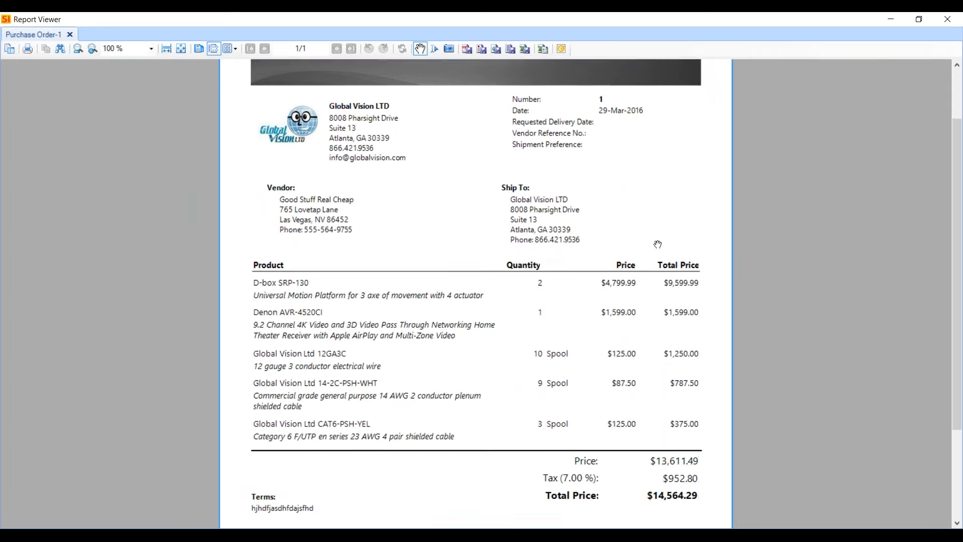
pyautogui.scroll(-2, 657, 245)
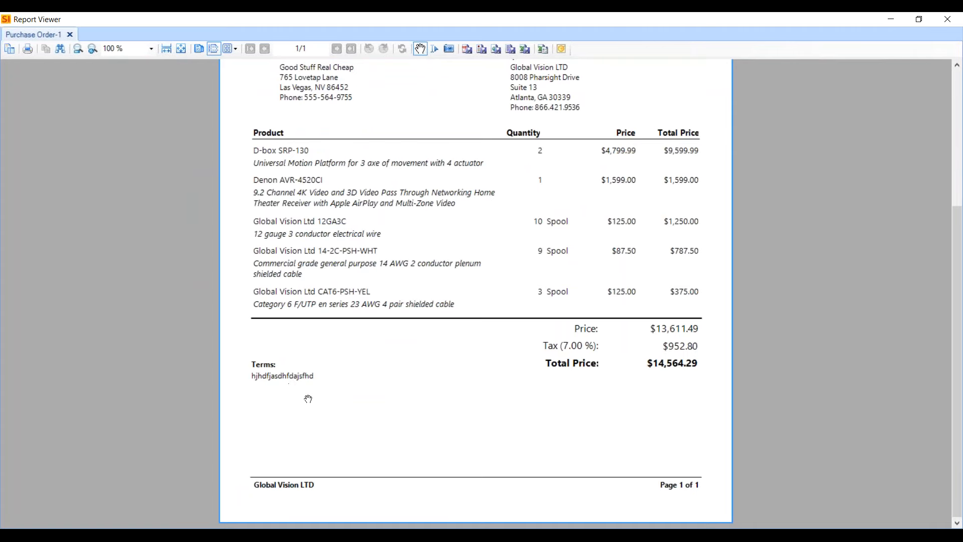
pyautogui.scroll(4, 341, 400)
pyautogui.scroll(-2, 428, 364)
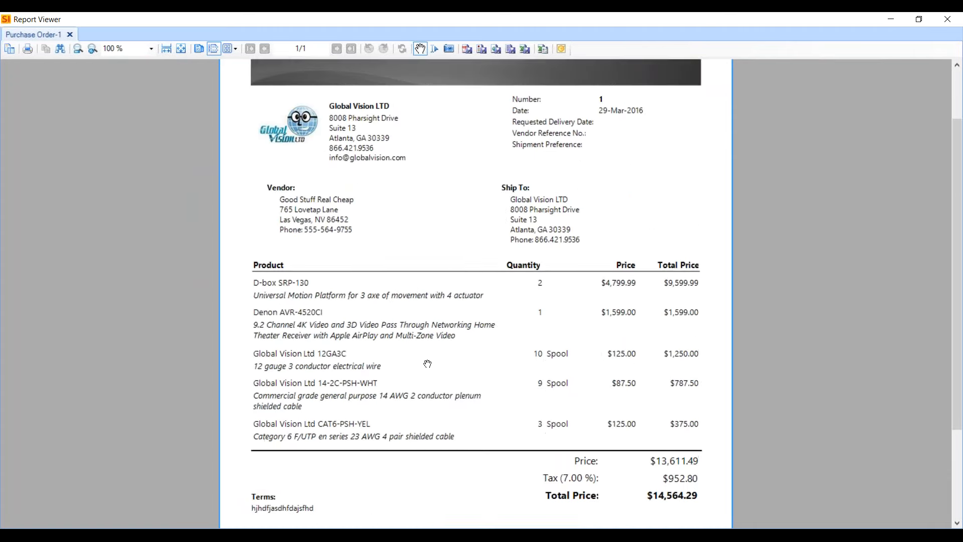
pyautogui.scroll(2, 428, 364)
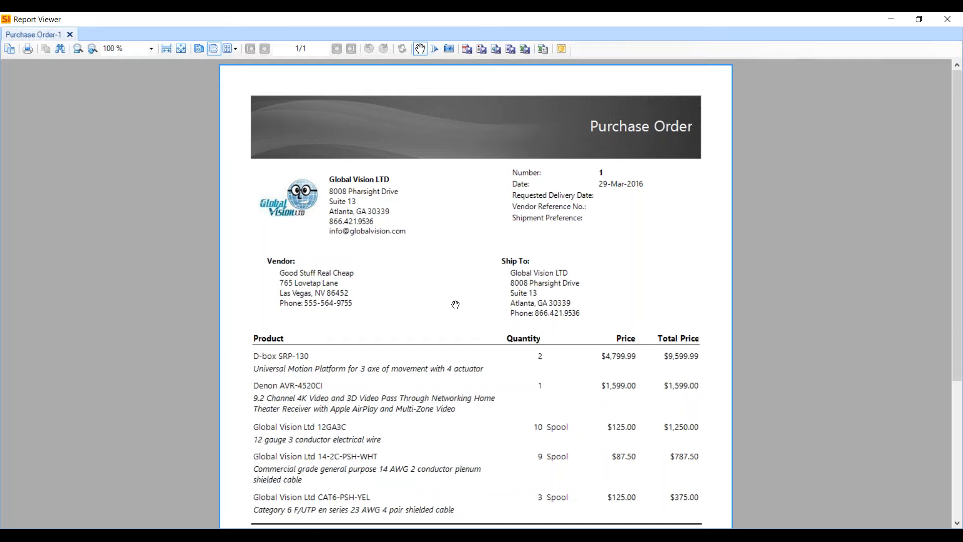
pyautogui.scroll(-2, 453, 311)
pyautogui.scroll(2, 458, 328)
pyautogui.click(948, 19)
# Check the description of the Purchase Orders (By Status) report, and leave the purchase order reports.
pyautogui.click(598, 409)
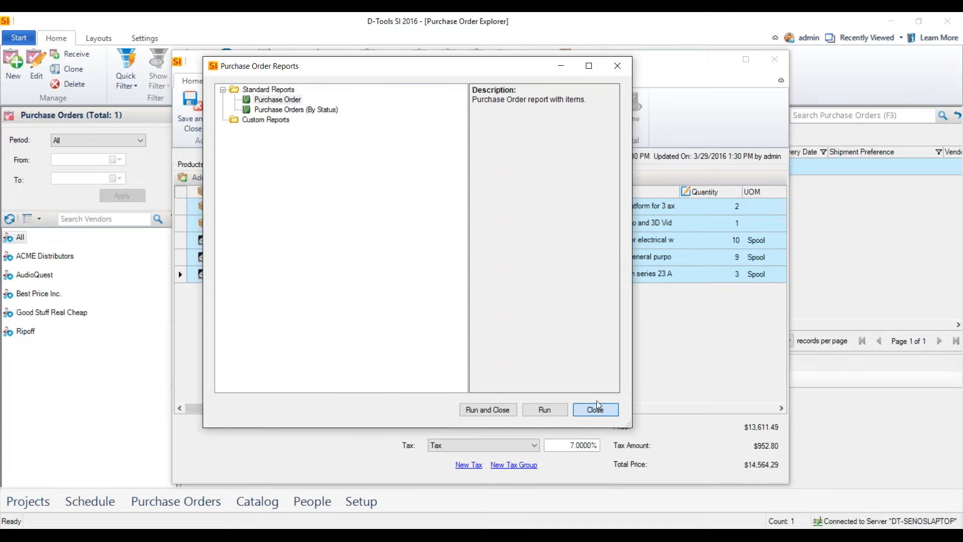
pyautogui.click(290, 109)
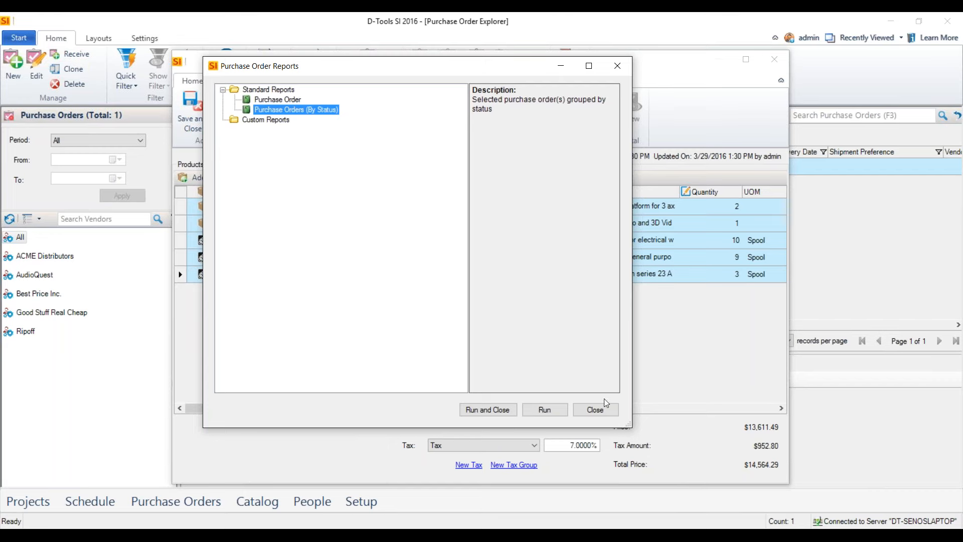
pyautogui.click(604, 412)
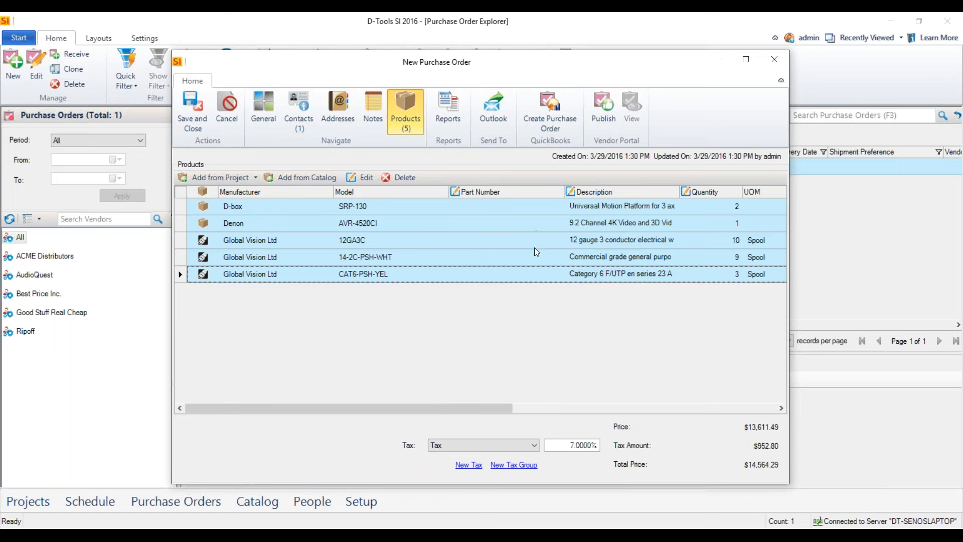
# Publish the purchase order to the Vendor Portal.
pyautogui.click(600, 110)
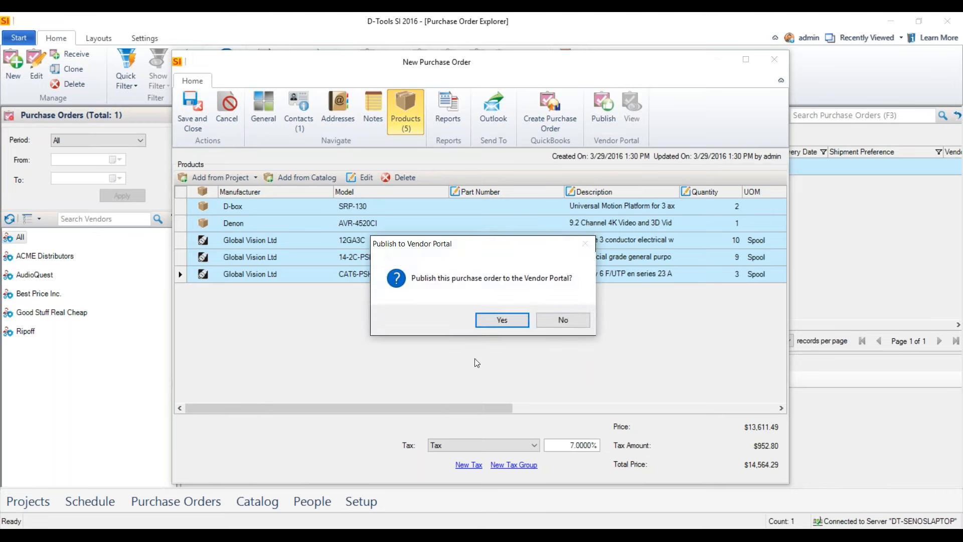
pyautogui.click(498, 323)
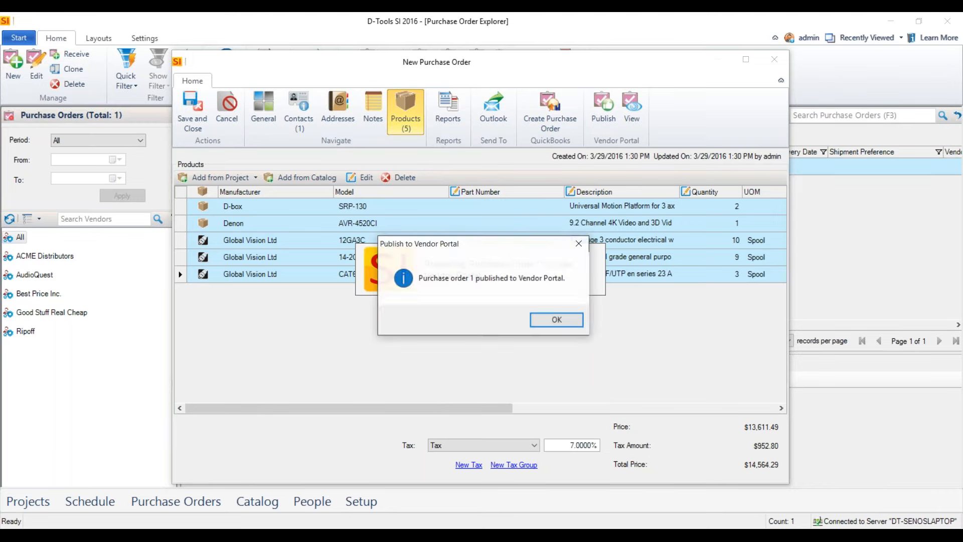
pyautogui.click(550, 325)
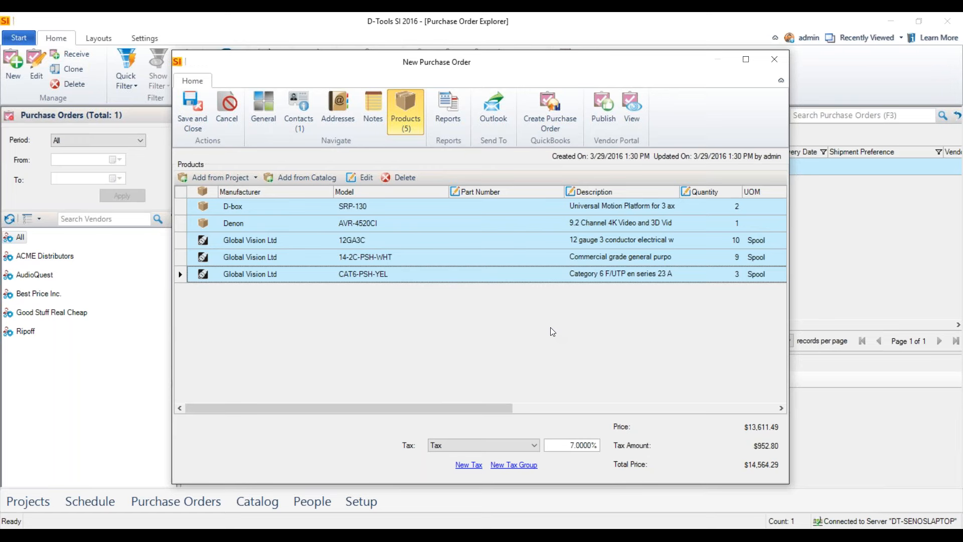
# View the published purchase order in the Vendor Portal, check its general details, history and comments, and close it.
pyautogui.click(637, 108)
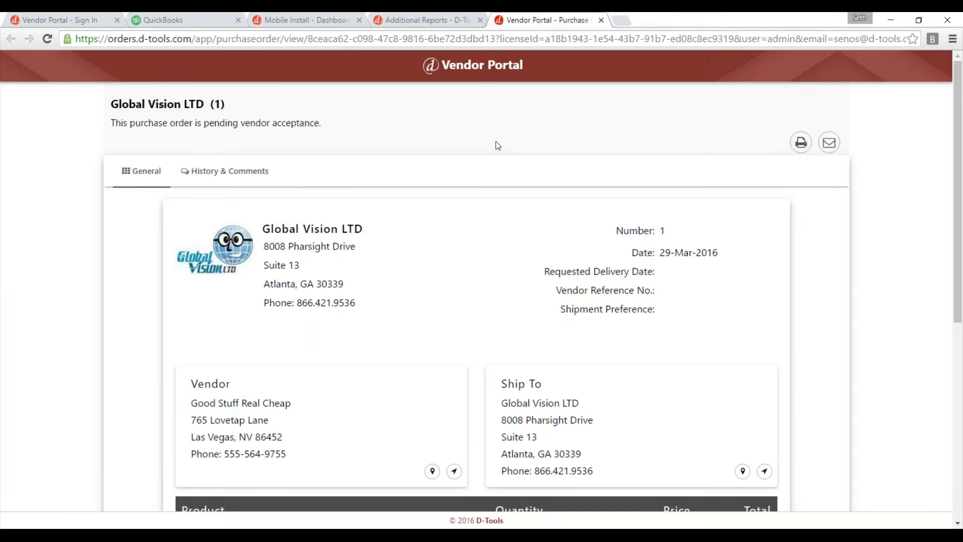
pyautogui.scroll(-7, 482, 302)
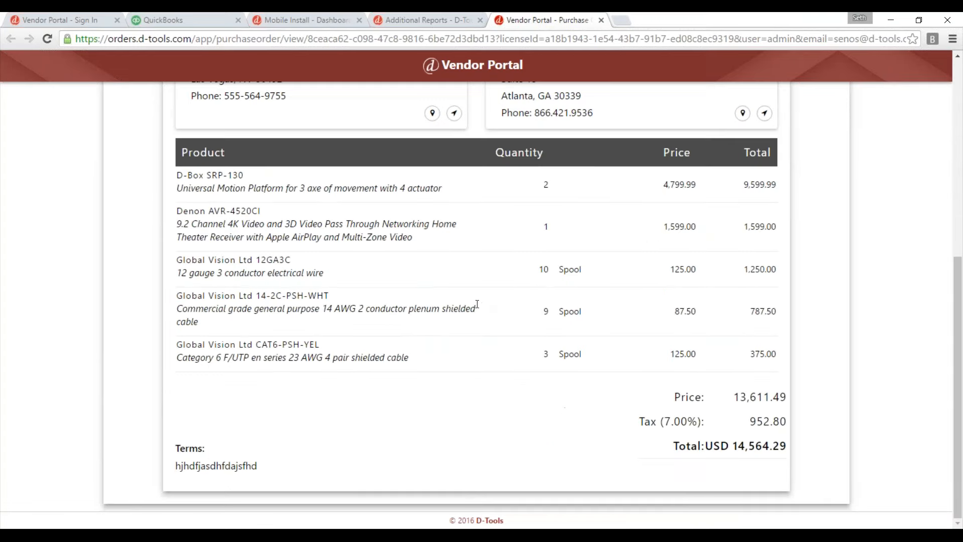
pyautogui.scroll(7, 490, 333)
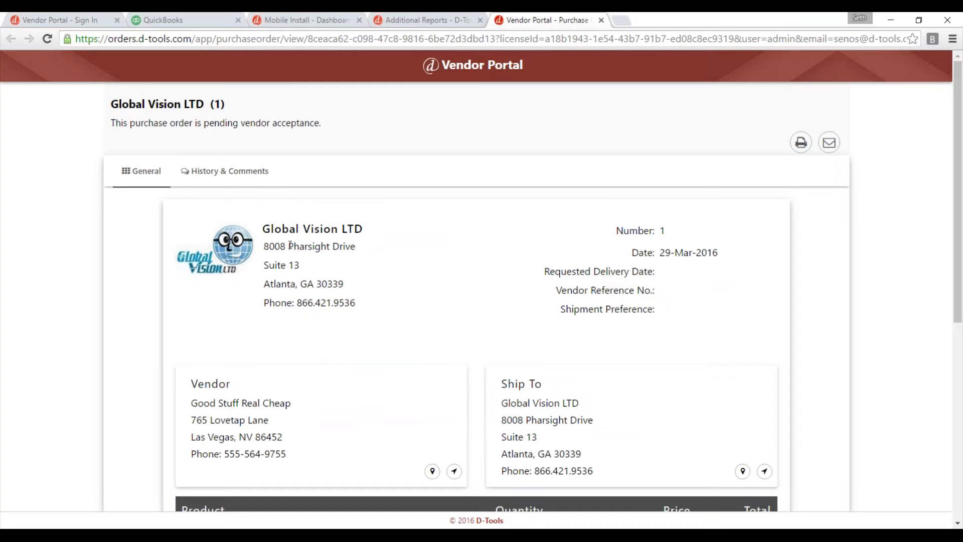
pyautogui.click(220, 172)
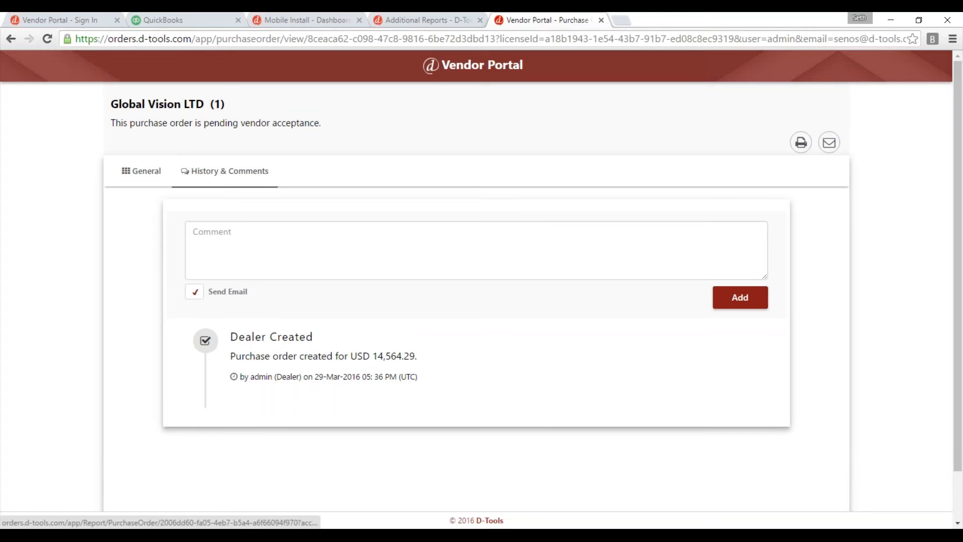
pyautogui.click(142, 174)
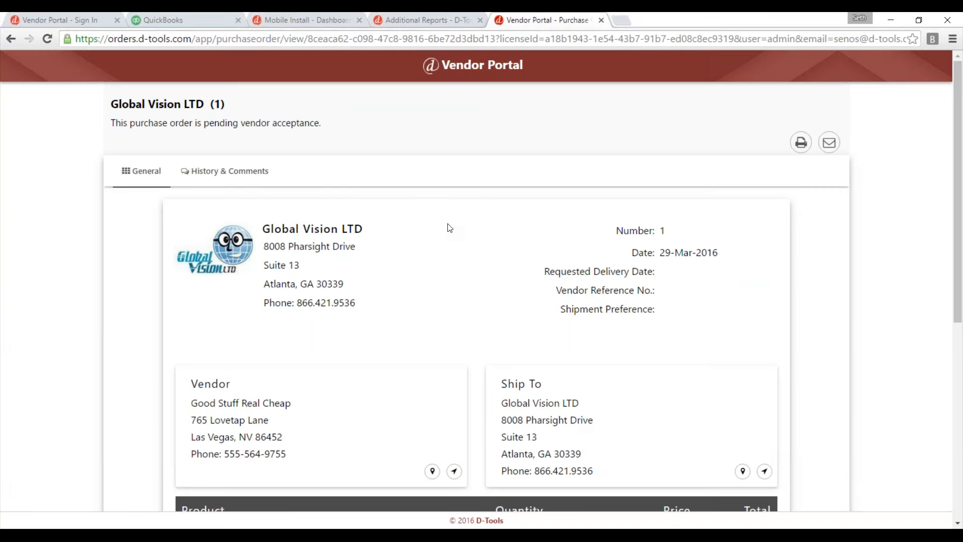
pyautogui.click(601, 20)
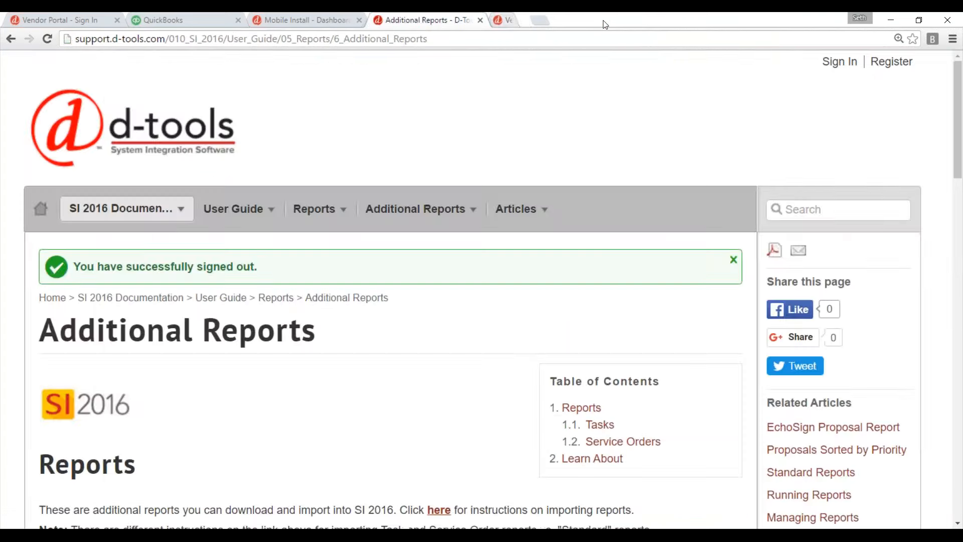
# Sign in to the Vendor Portal as the vendor with the prefilled credentials, and dismiss the browser's offer to save the password.
pyautogui.click(76, 21)
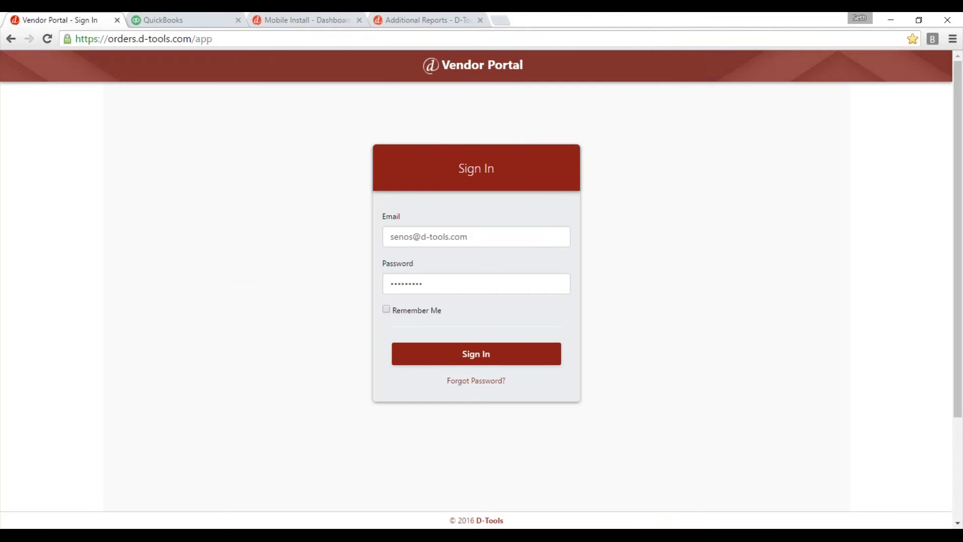
pyautogui.click(433, 352)
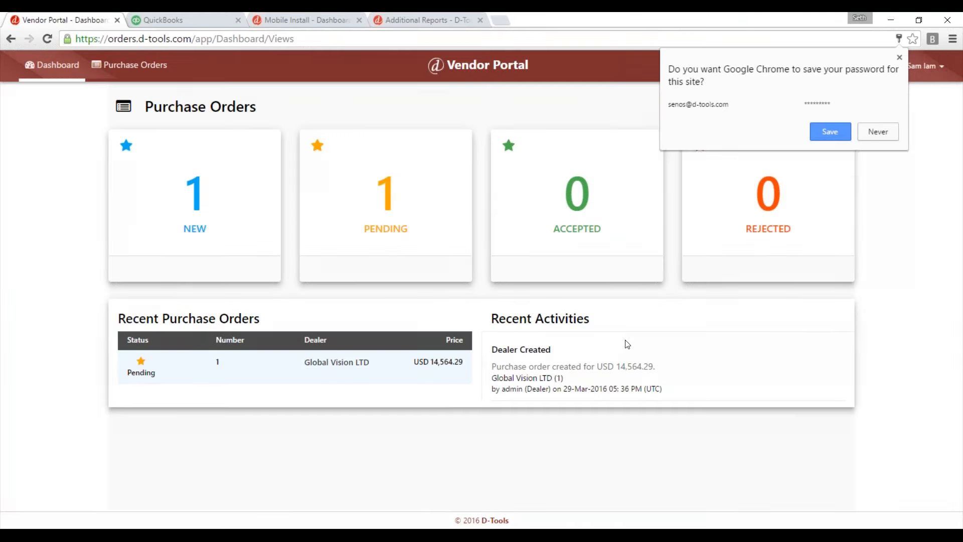
pyautogui.click(900, 57)
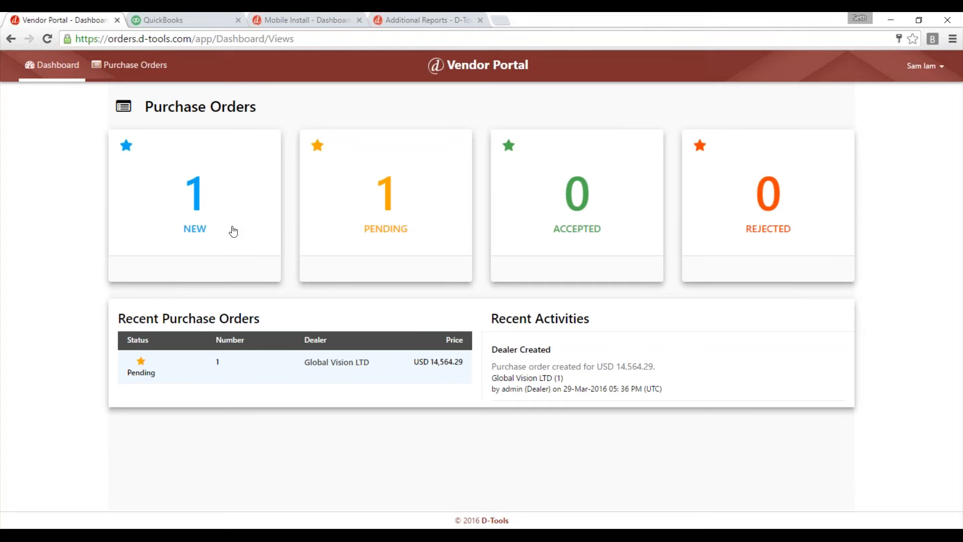
# Open the new purchase order from Global Vision LTD and save a vendor reference number on it.
pyautogui.click(211, 200)
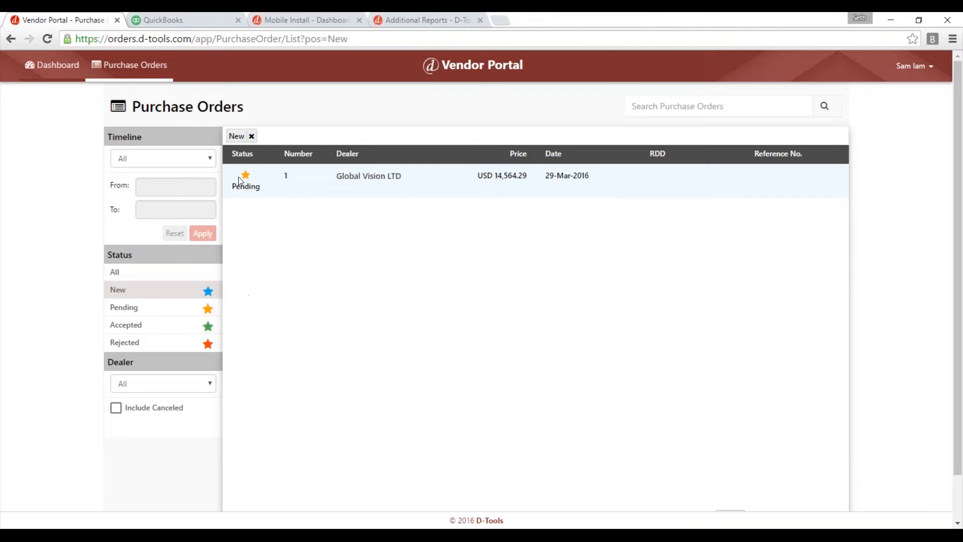
pyautogui.click(369, 185)
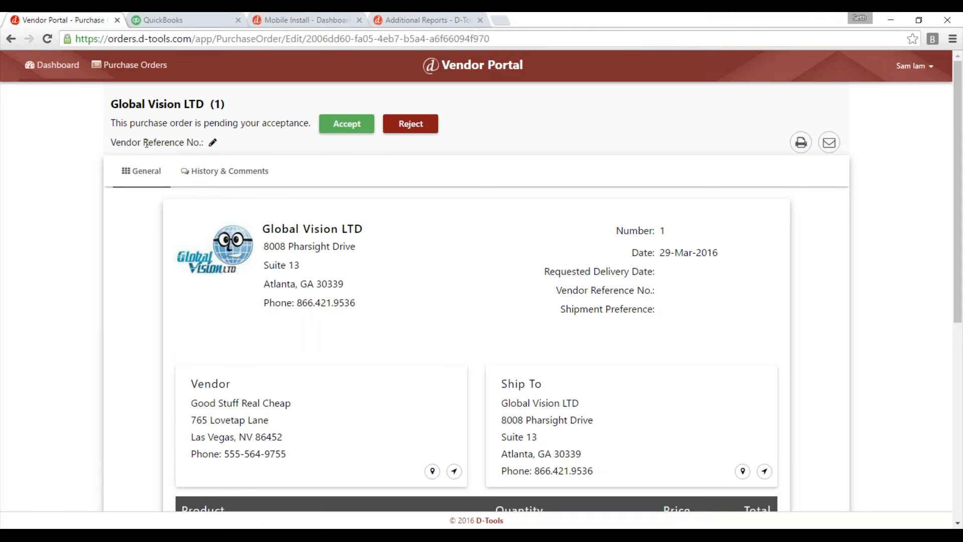
pyautogui.click(213, 143)
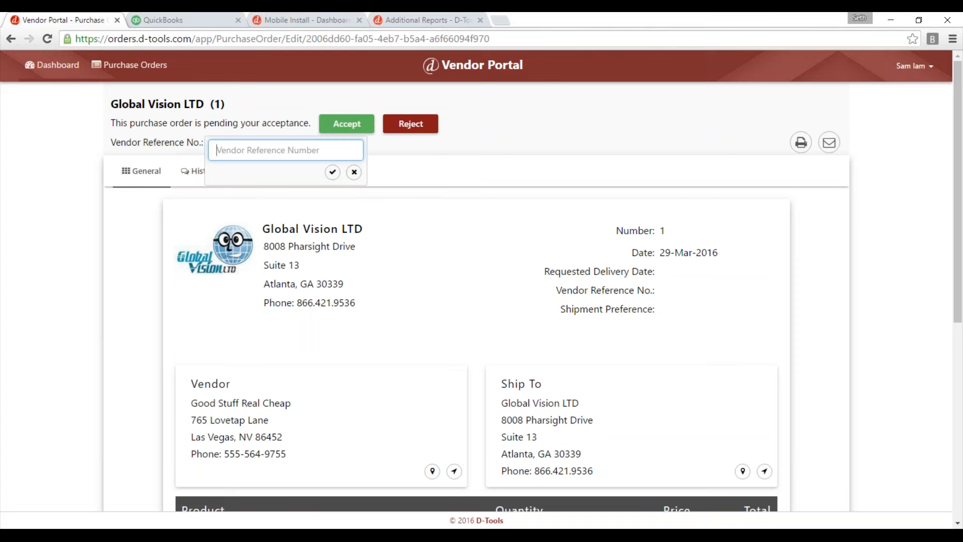
pyautogui.write('874564654654')
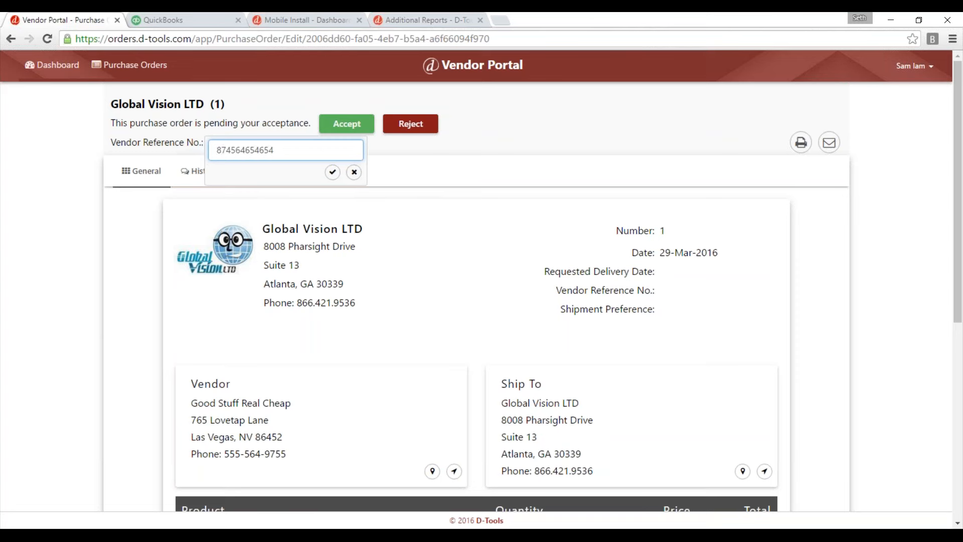
pyautogui.click(331, 172)
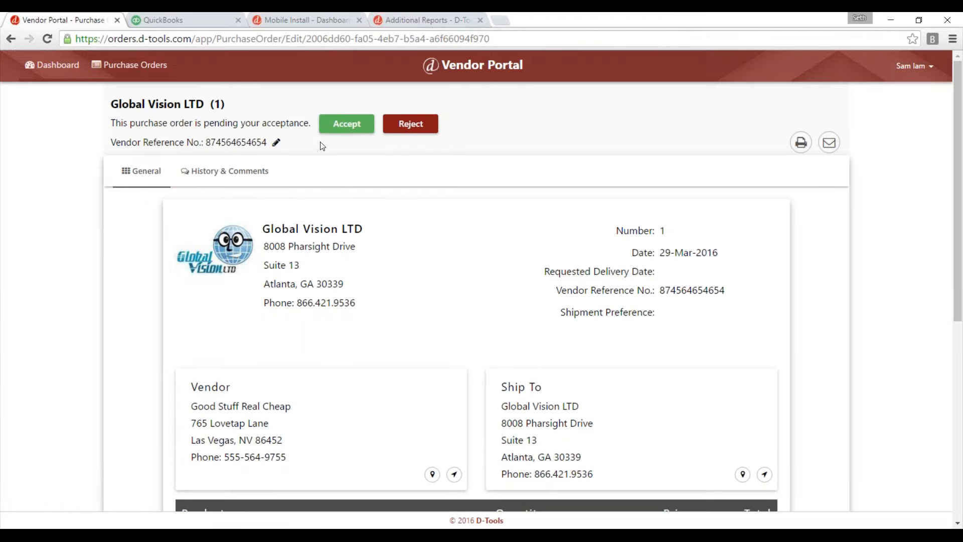
# Reject the purchase order with the comment "Cost is wrong on all items.".
pyautogui.click(417, 131)
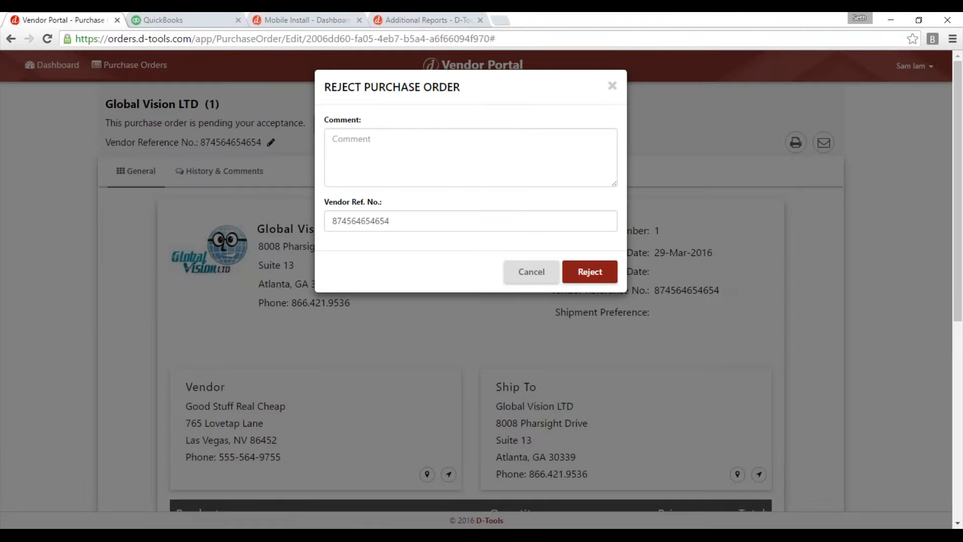
pyautogui.click(341, 142)
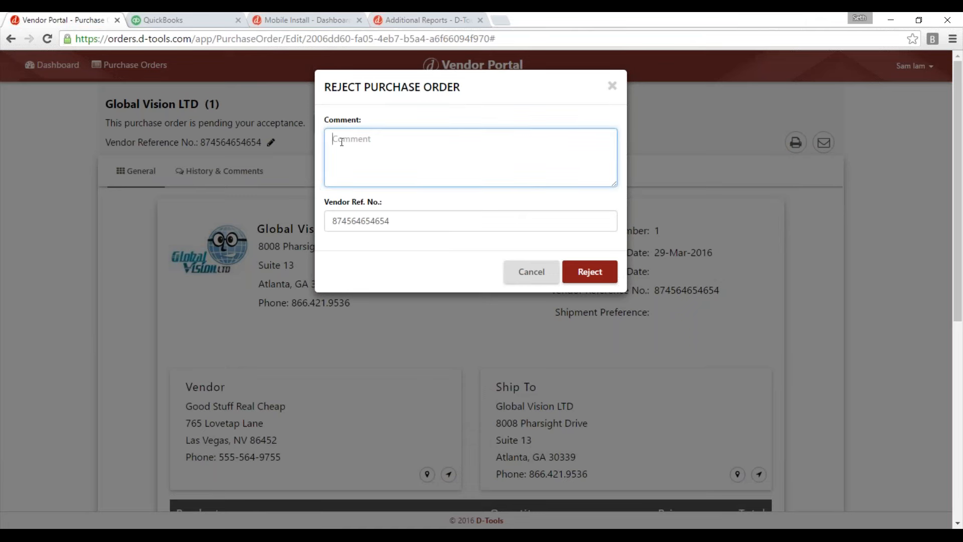
pyautogui.write('Cost is wrong on all items.')
pyautogui.click(594, 273)
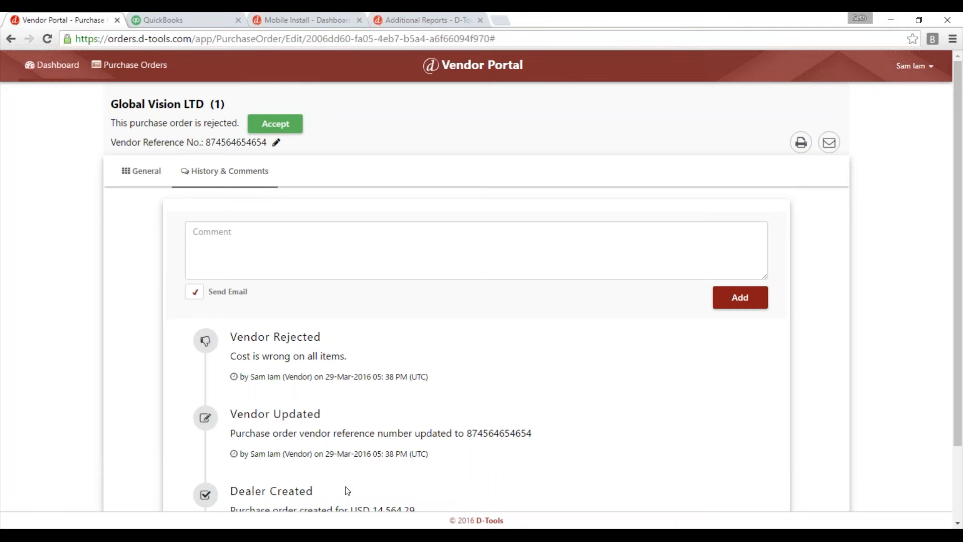
# Accept the rejected purchase order with the comment "All good now.".
pyautogui.click(275, 123)
pyautogui.click(406, 158)
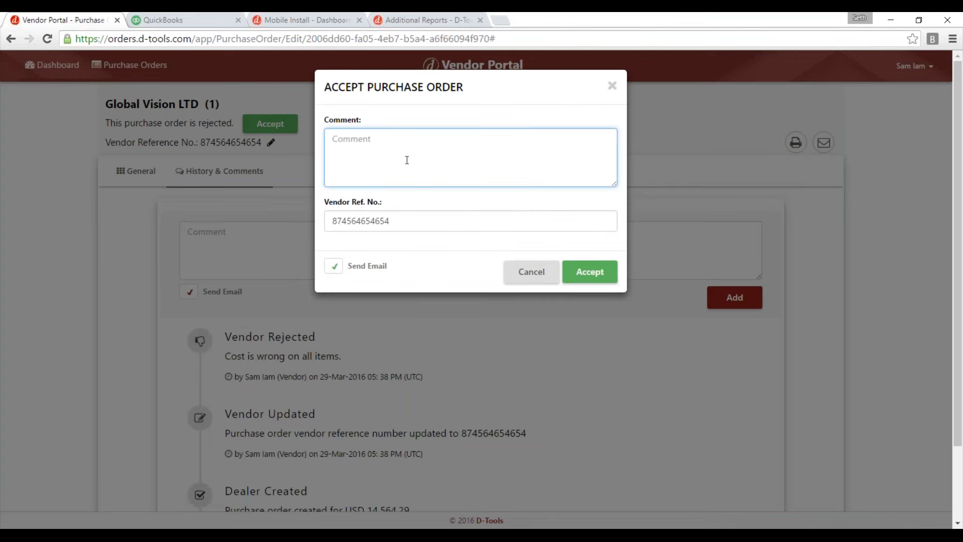
pyautogui.write('All good now.')
pyautogui.click(590, 274)
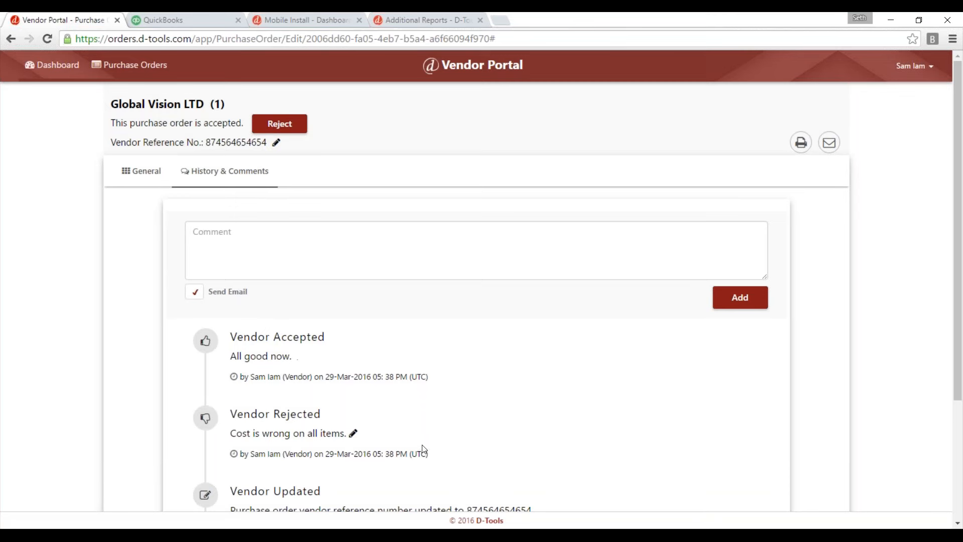
# Switch to D-Tools SI, save and close the open purchase order, and update the purchase orders from the Vendor Portal.
pyautogui.moveTo(397, 524)
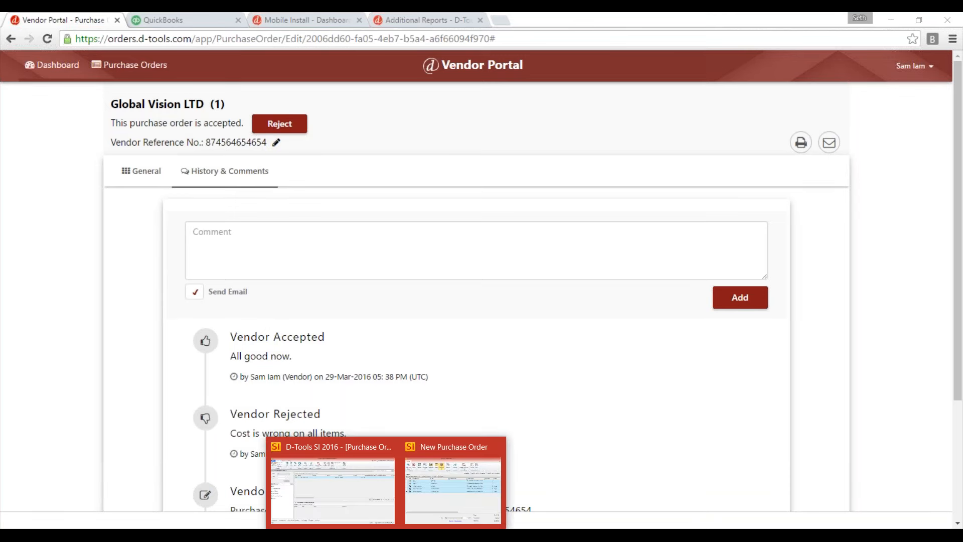
pyautogui.click(461, 478)
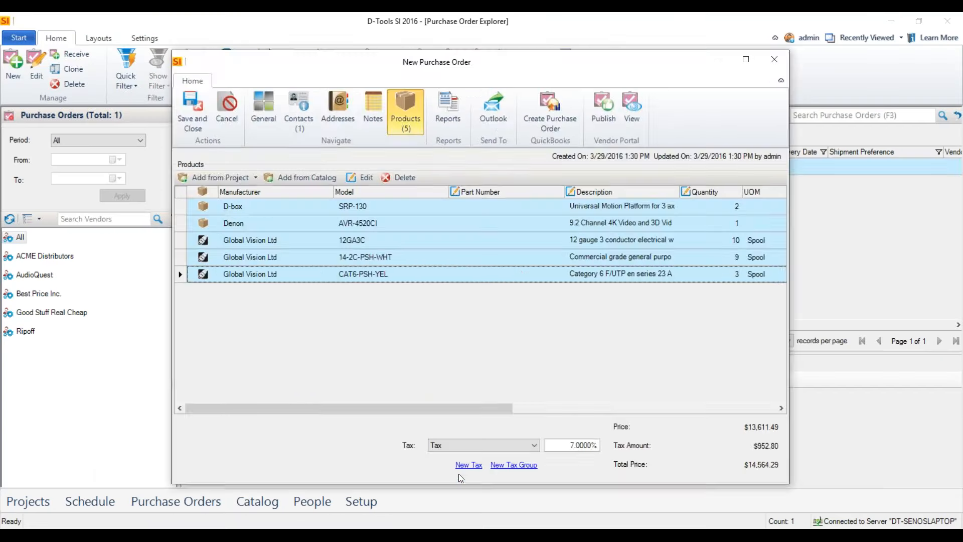
pyautogui.click(206, 119)
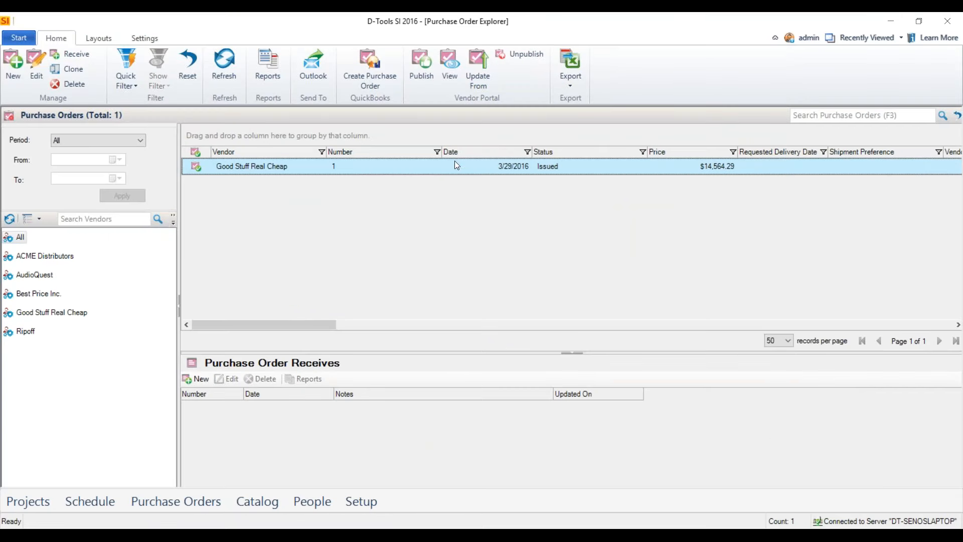
pyautogui.click(480, 77)
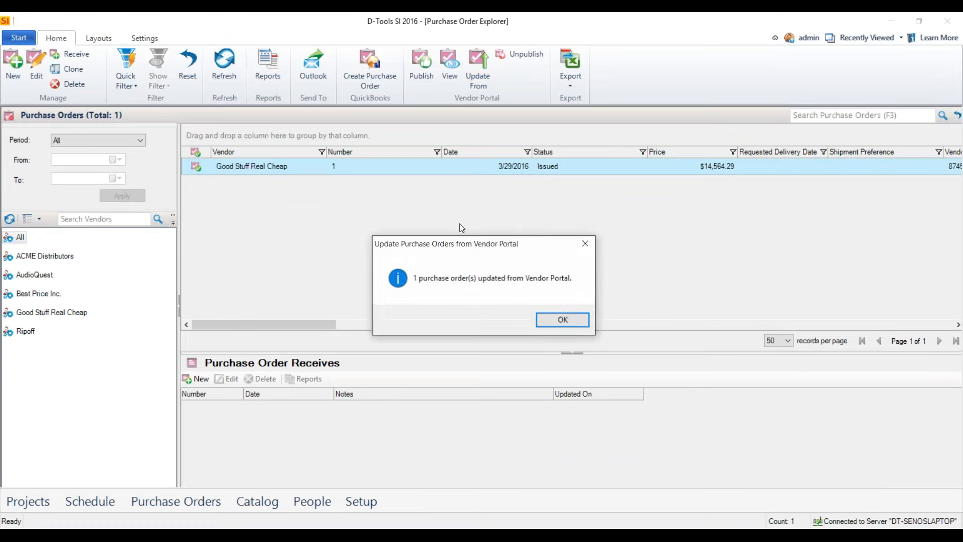
pyautogui.click(566, 323)
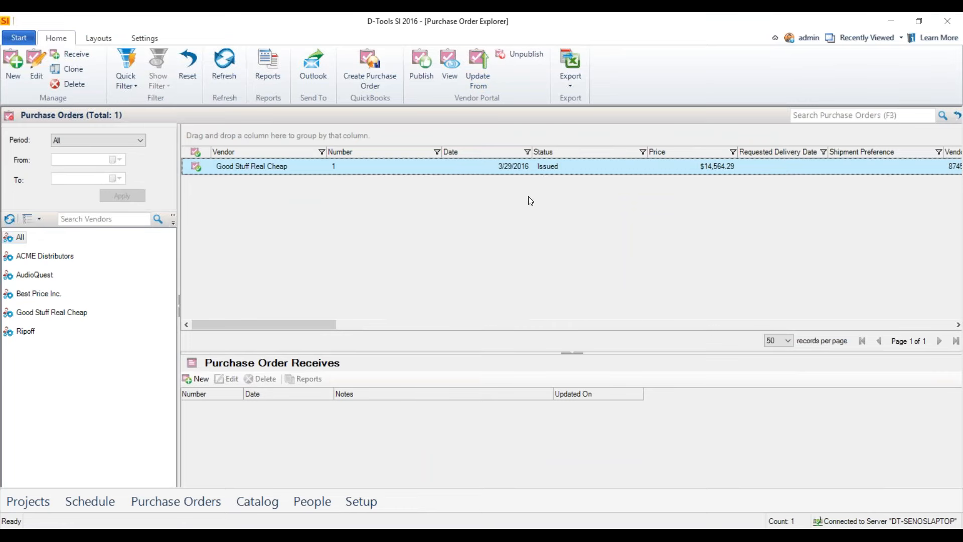
# Open the Good Stuff Real Cheap purchase order, examine its vendor status and vendor reference number, and close it.
pyautogui.doubleClick(348, 168)
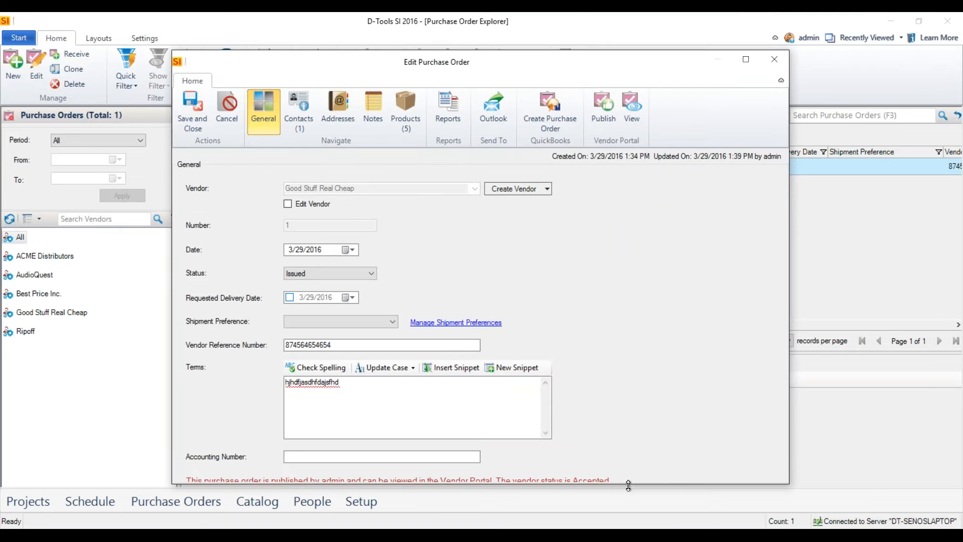
pyautogui.moveTo(628, 484); pyautogui.dragTo(627, 500)
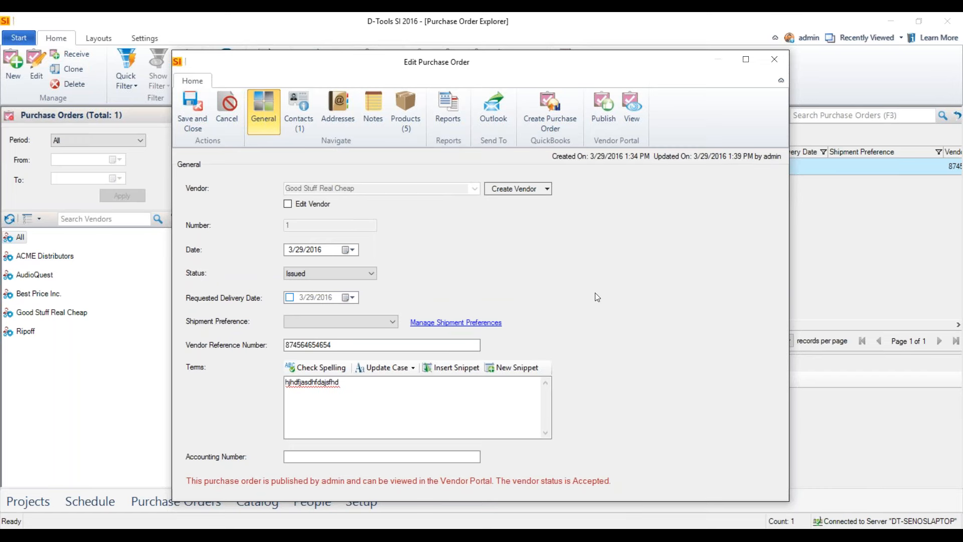
pyautogui.doubleClick(351, 345)
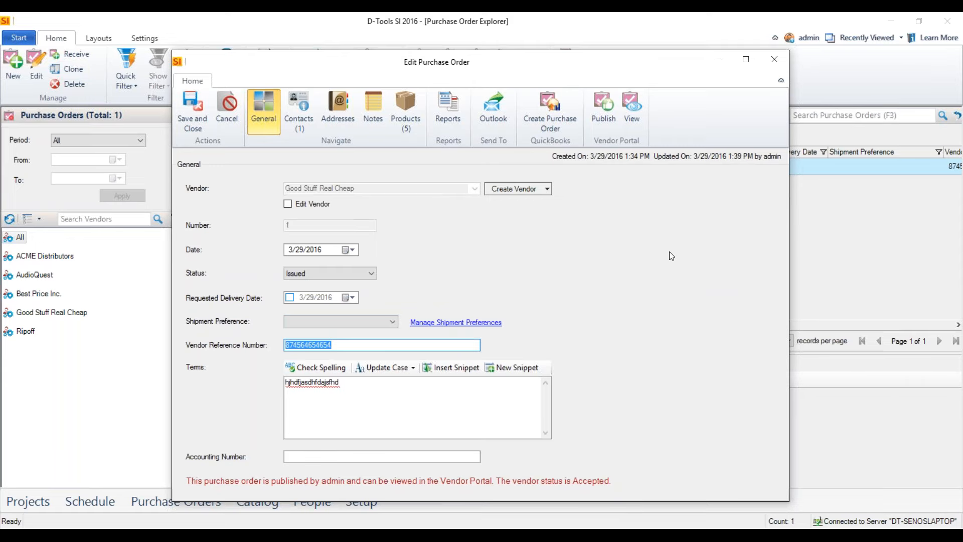
pyautogui.click(777, 60)
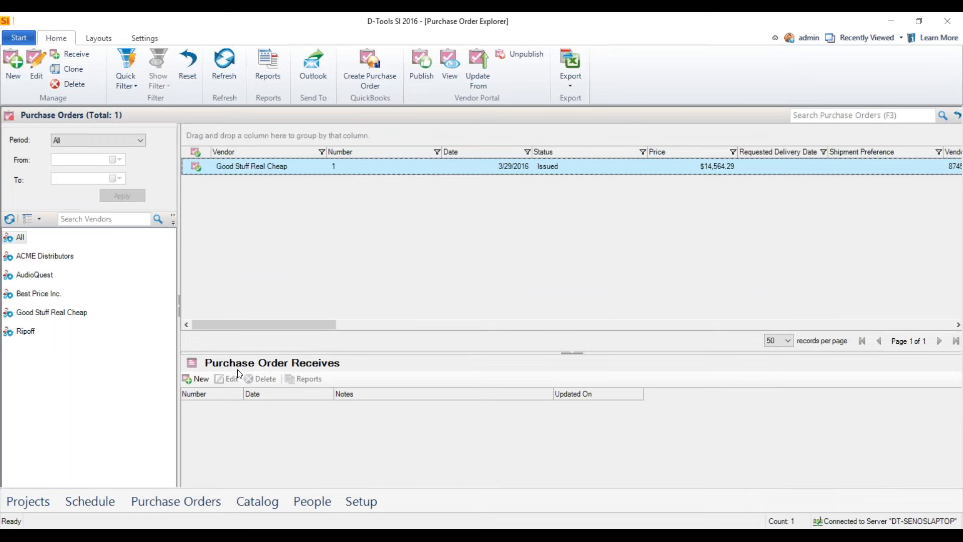
# Create a purchase order receive with quantities SRP-130: 1, AVR-4520CI: 1, 12GA3C: 8, 14-2C-PSH-WHT: 9 and CAT6-PSH-YEL: 3.
pyautogui.click(194, 383)
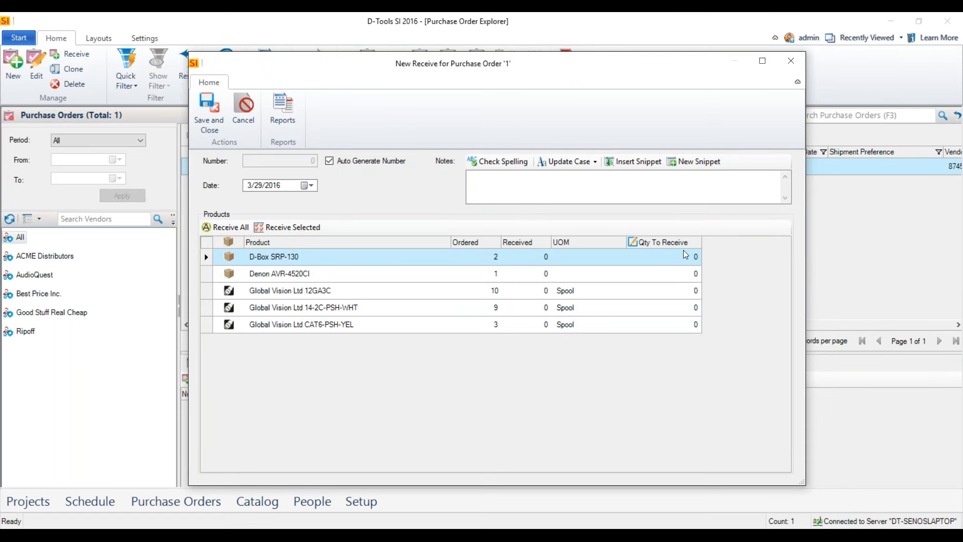
pyautogui.click(683, 271)
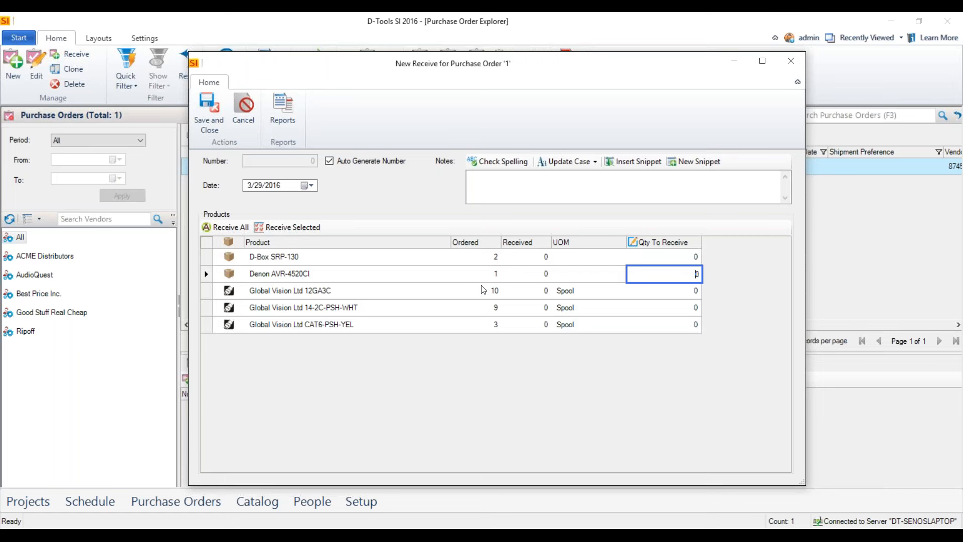
pyautogui.press('Up')
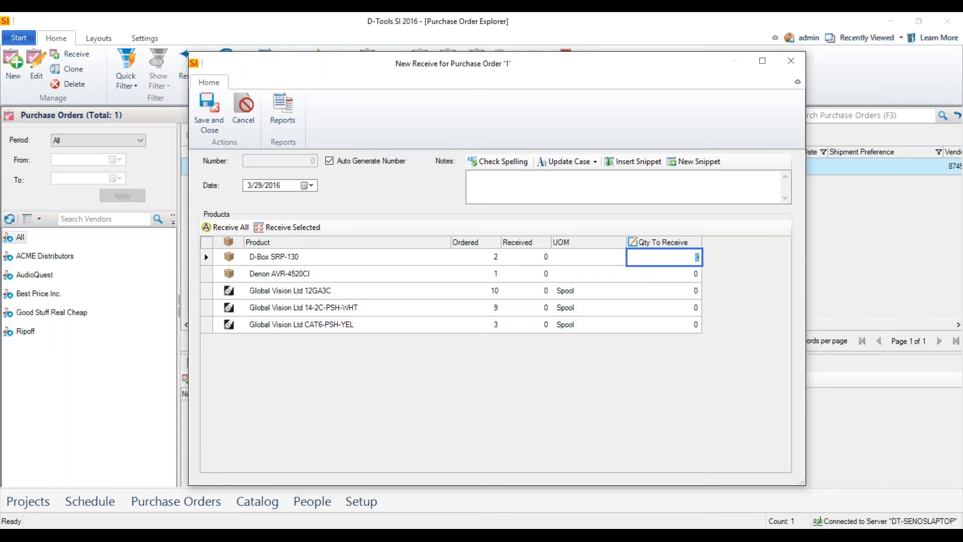
pyautogui.write('1')
pyautogui.press('Down')
pyautogui.write('1')
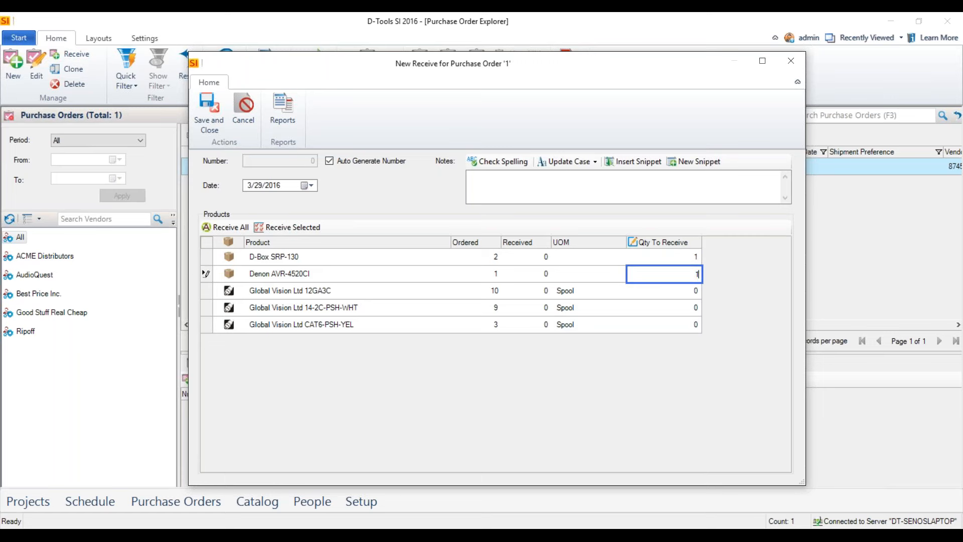
pyautogui.press('Down')
pyautogui.write('8')
pyautogui.press('Down')
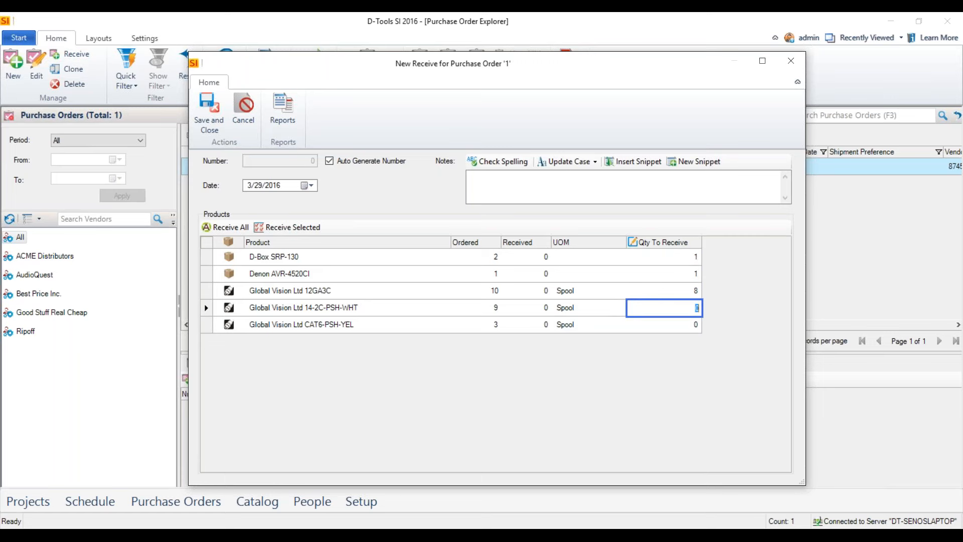
pyautogui.write('9')
pyautogui.press('Down')
pyautogui.write('3')
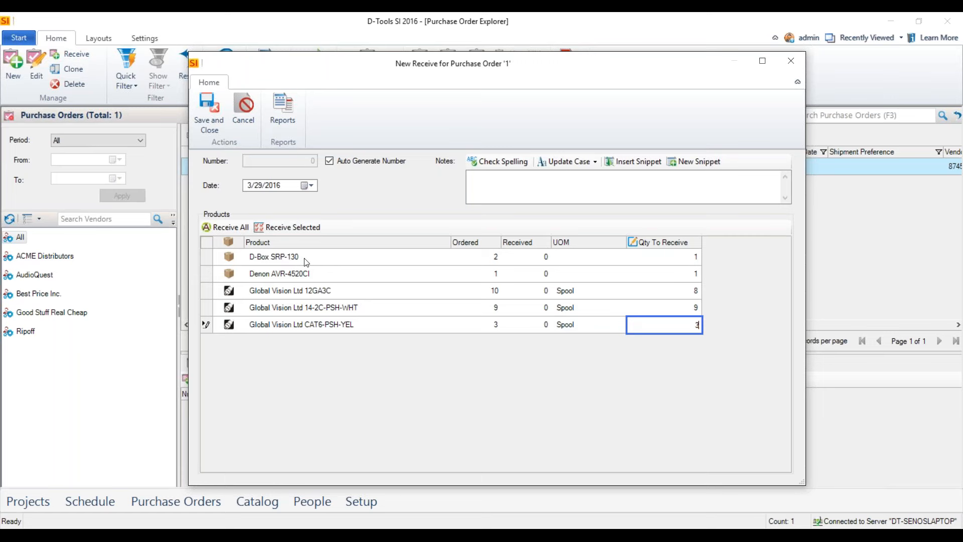
# Add the note "kdfjfasdklfjads;lk" to the receive, and save and close it.
pyautogui.click(554, 190)
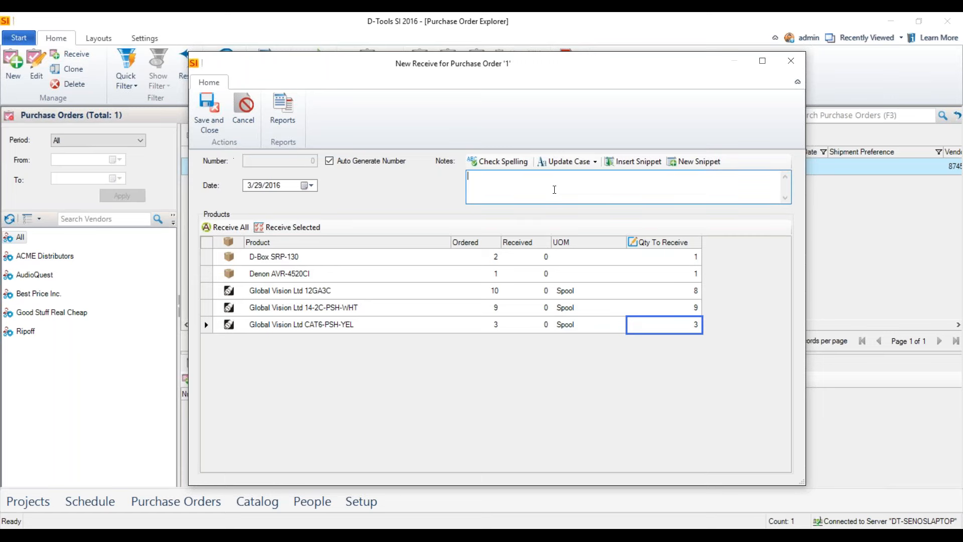
pyautogui.write('dkajf')
pyautogui.press('BackSpace')
pyautogui.press('BackSpace')
pyautogui.press('BackSpace')
pyautogui.press('BackSpace')
pyautogui.press('BackSpace')
pyautogui.write('kdfjfasdklfjads;lk')
pyautogui.click(212, 118)
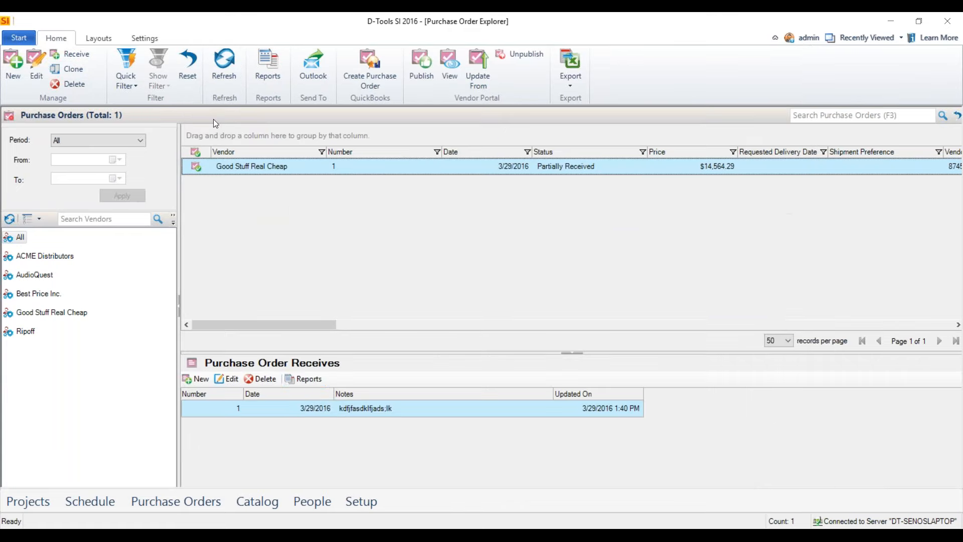
# Run the standard Purchase Order Receive report for the new receive, view it, and close the report windows.
pyautogui.click(306, 380)
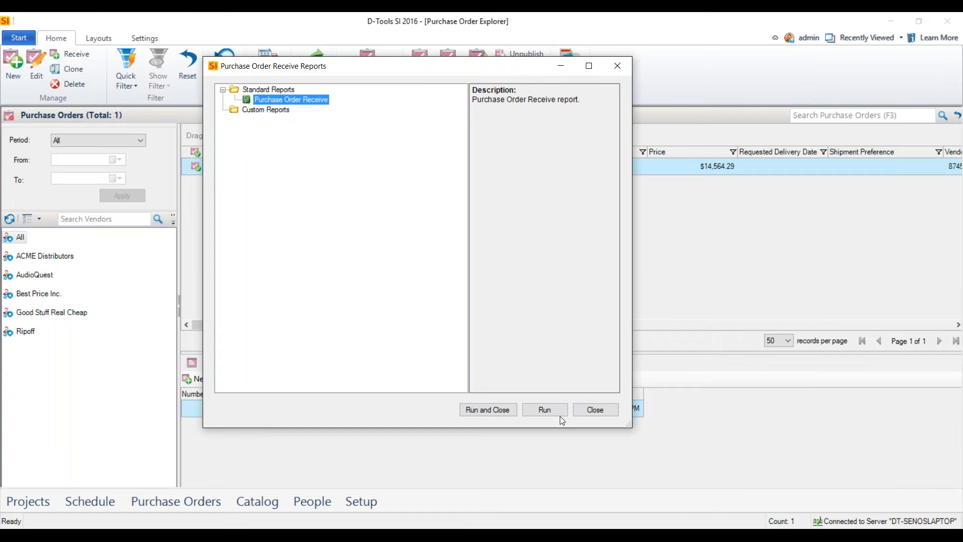
pyautogui.click(539, 406)
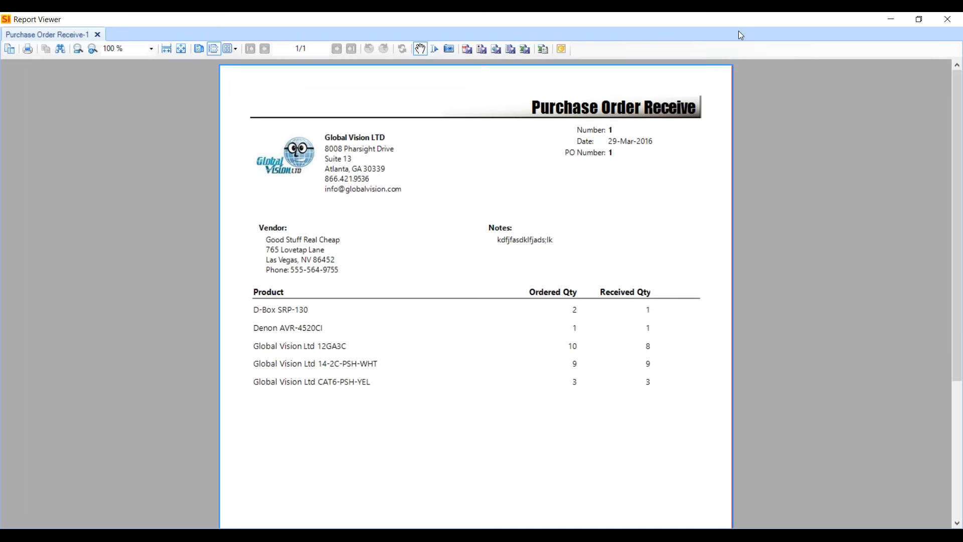
pyautogui.click(947, 19)
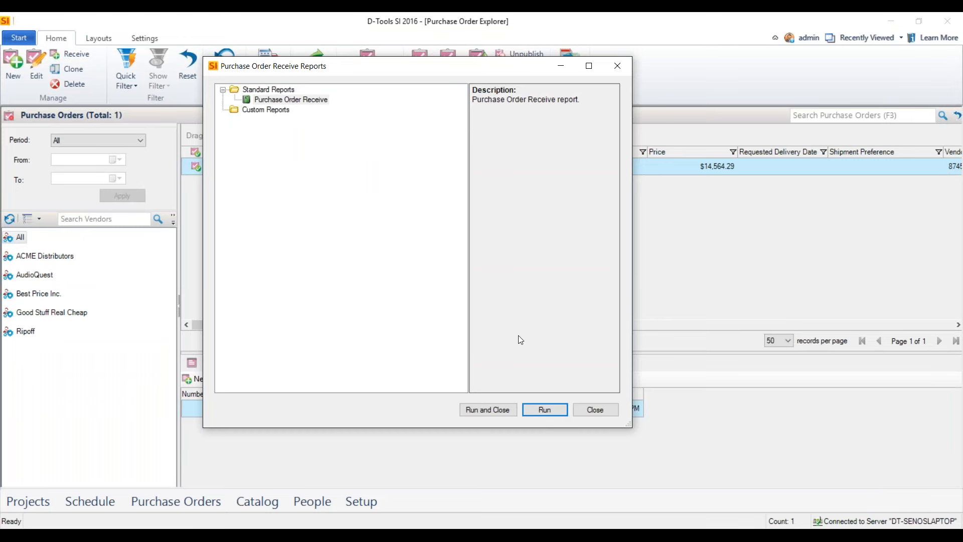
pyautogui.click(585, 408)
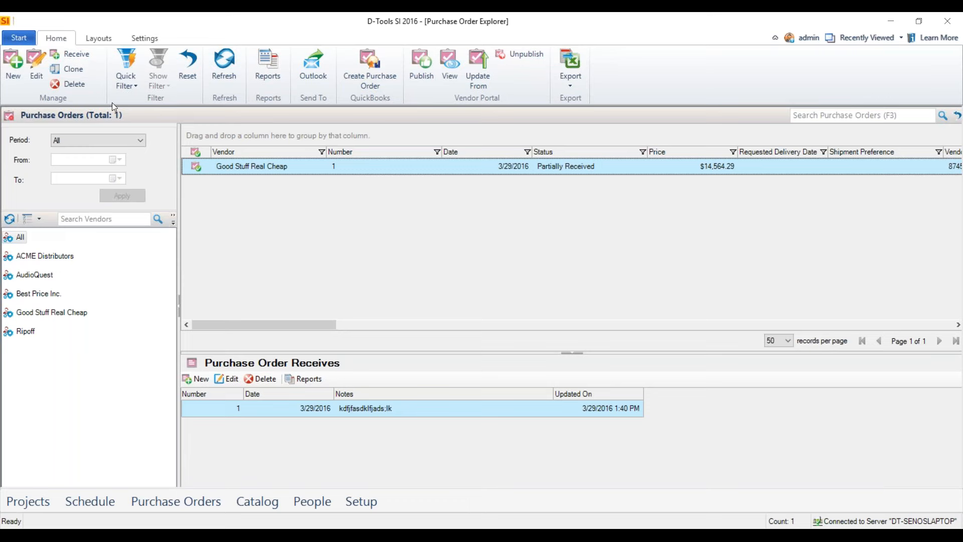
# Go to the project list and open the home project at the Estimating stage in the Project Editor.
pyautogui.click(7, 42)
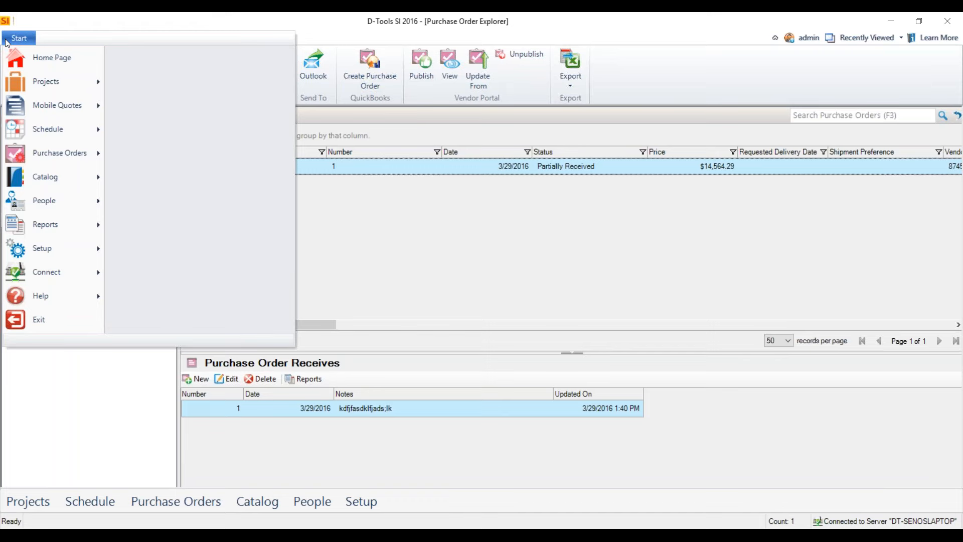
pyautogui.moveTo(60, 82)
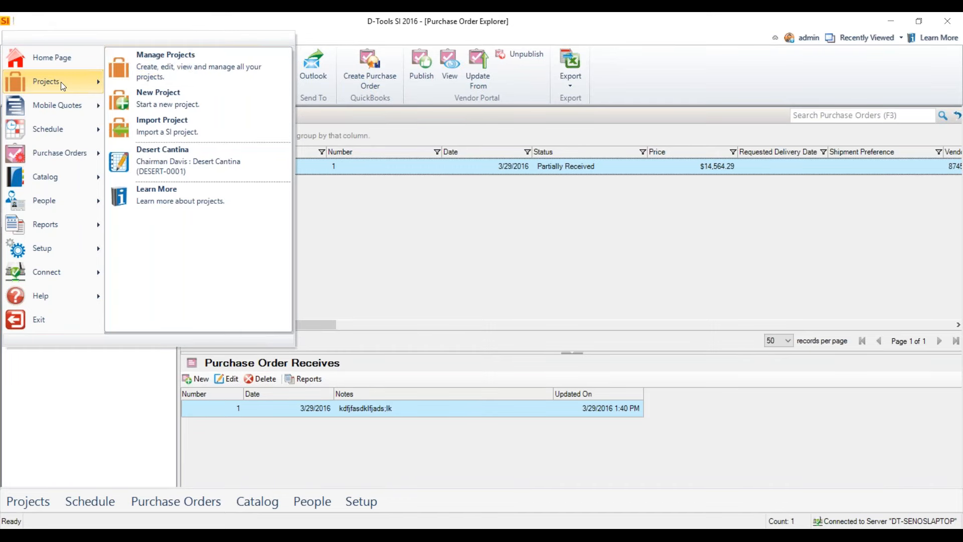
pyautogui.click(223, 63)
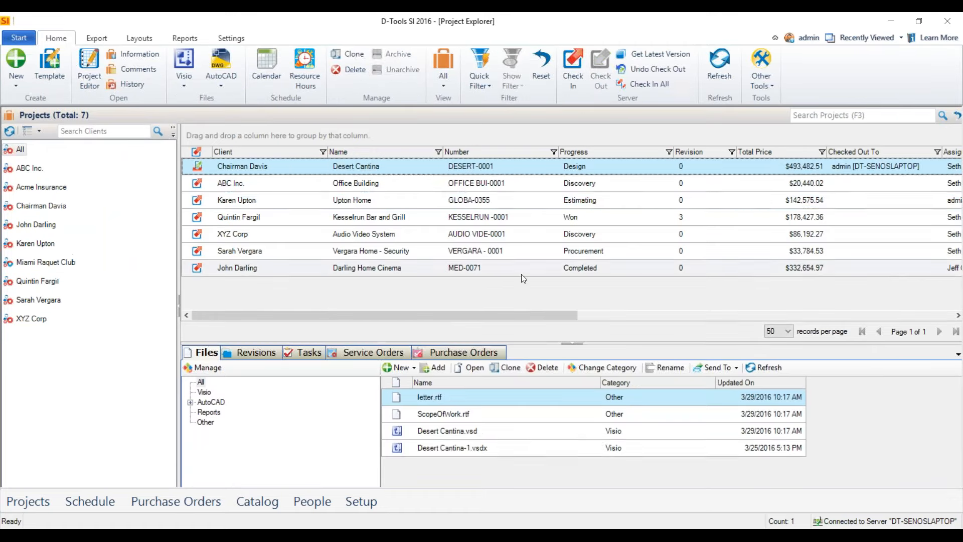
pyautogui.doubleClick(379, 199)
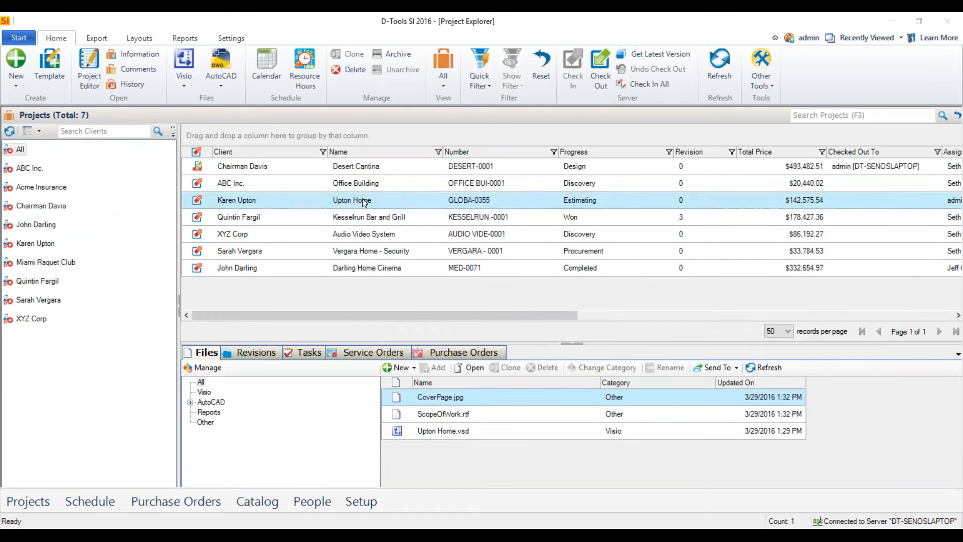
pyautogui.click(442, 319)
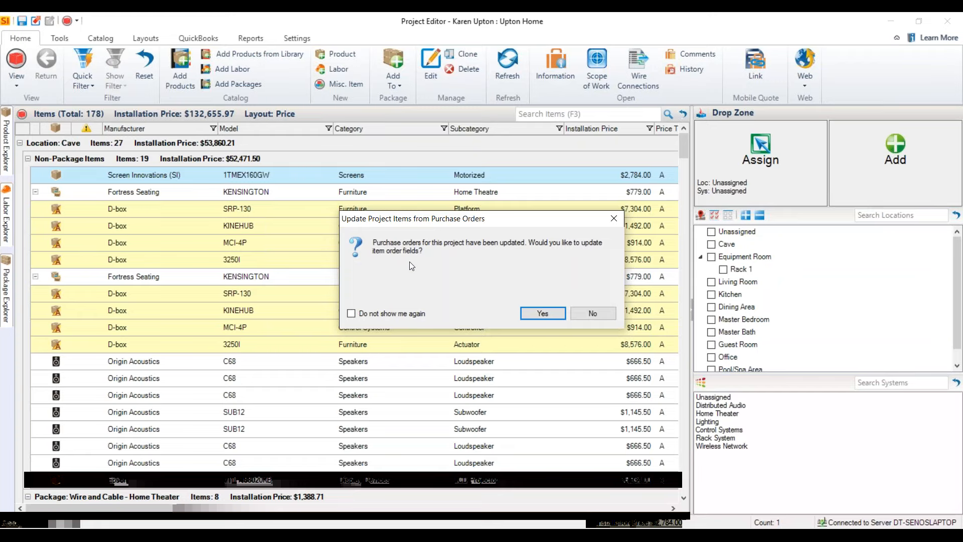
# Agree to update item order fields from purchase orders, and expand the receive details of SRP-130, AVR-4520CI and 12GA3C with all products selected.
pyautogui.click(534, 313)
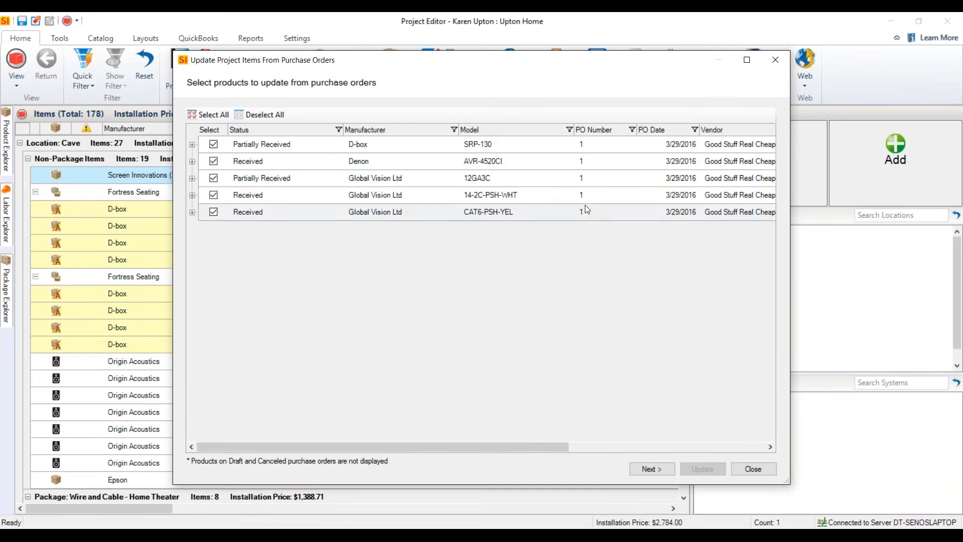
pyautogui.click(193, 144)
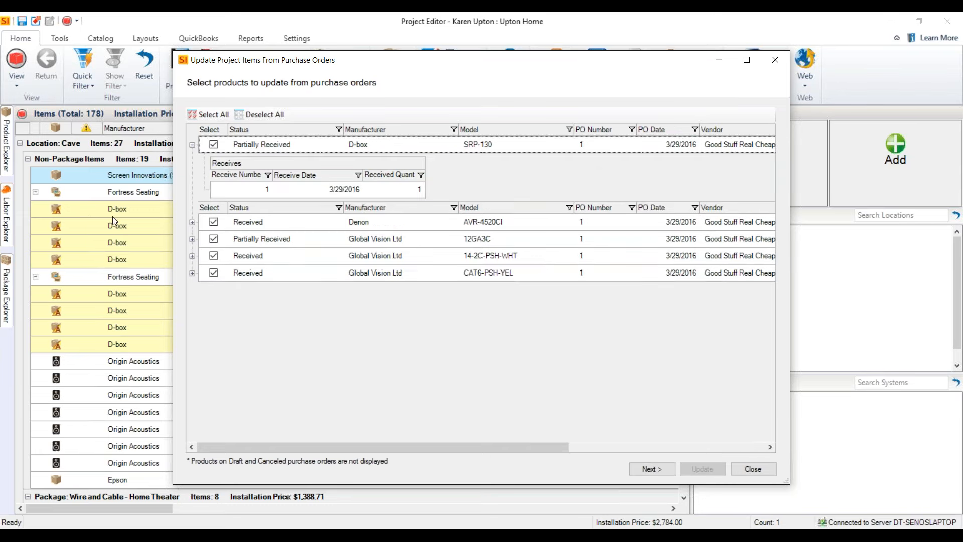
pyautogui.click(192, 222)
pyautogui.click(213, 300)
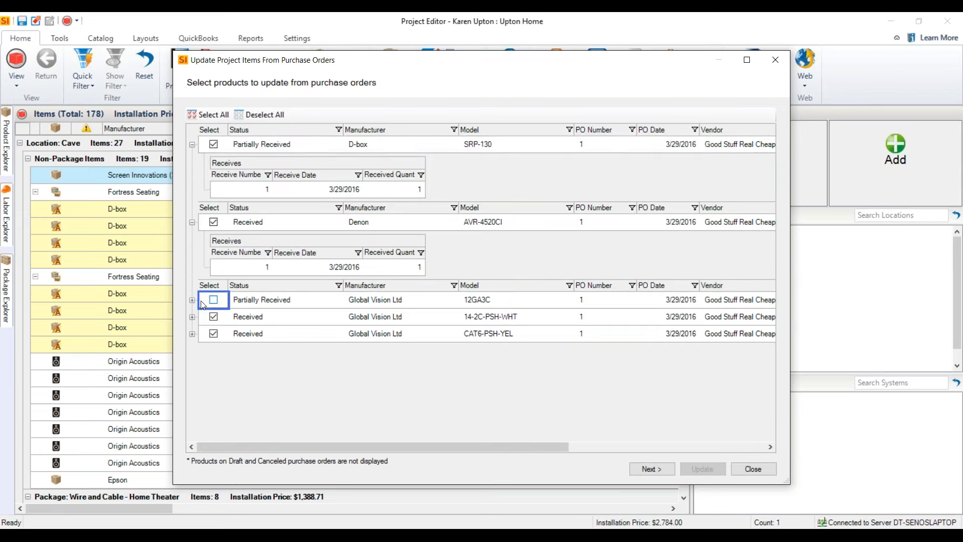
pyautogui.click(214, 300)
pyautogui.click(192, 300)
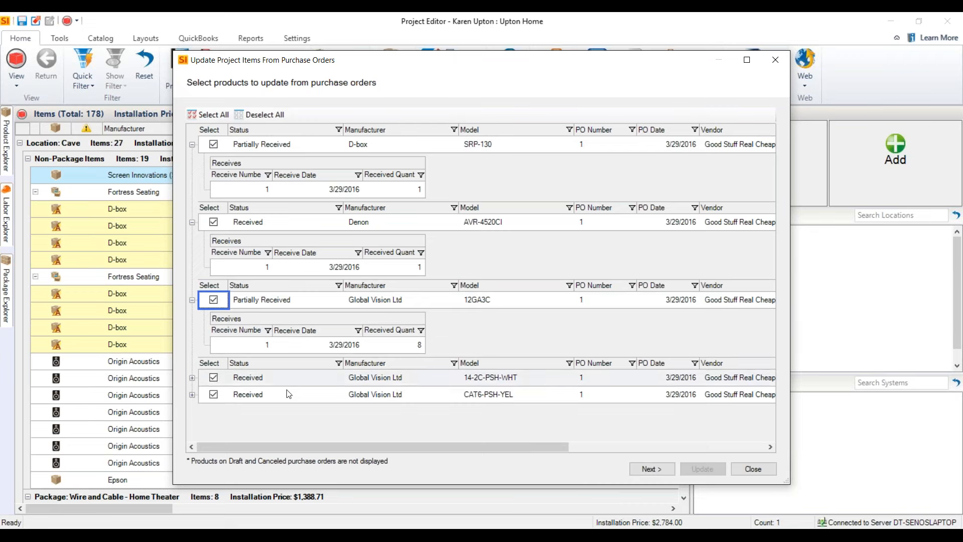
# Update order status, order number, ordered and received dates, vendor and unit cost for the selected products, maintaining price and recalculating margin/markup.
pyautogui.click(657, 468)
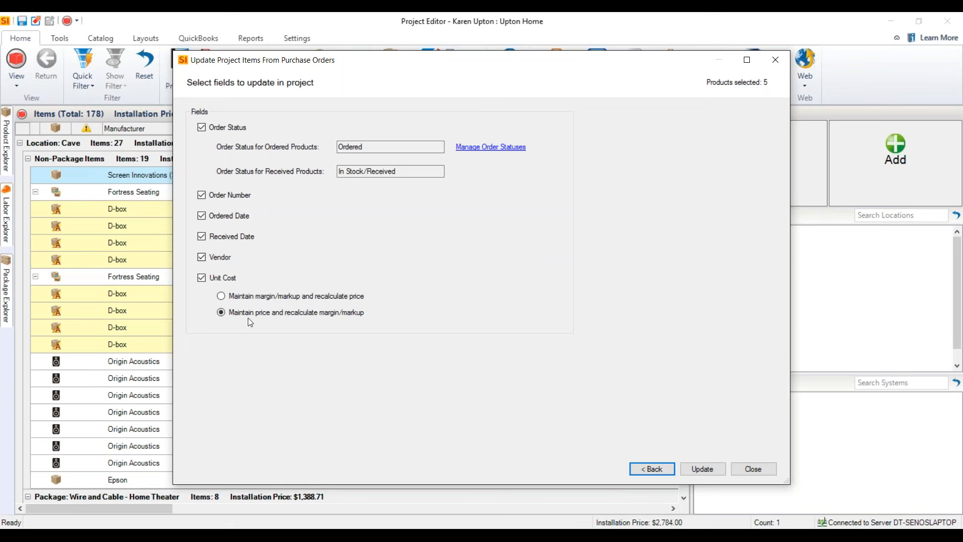
pyautogui.click(705, 468)
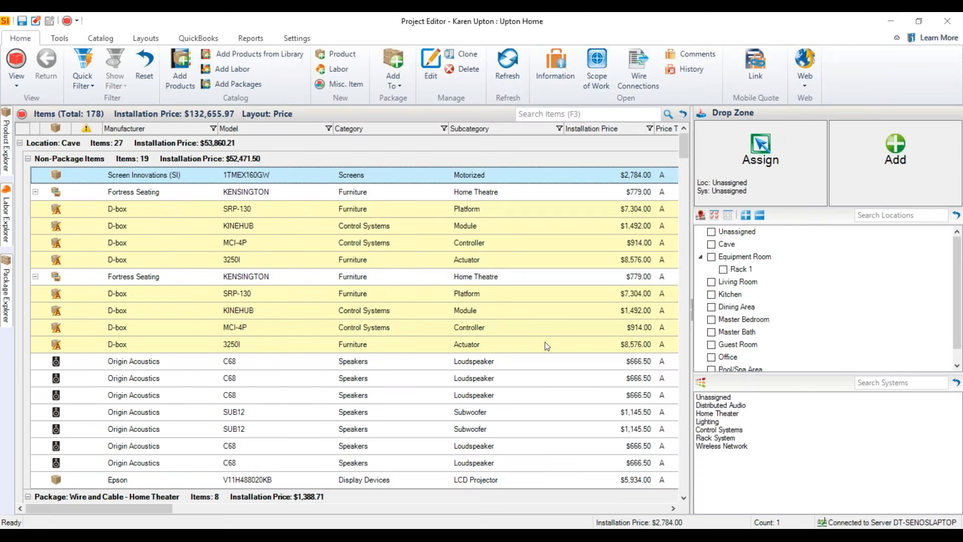
# Show the project items in the Order layout and review the vendor, order status, order number, ordered date and received date columns.
pyautogui.click(146, 38)
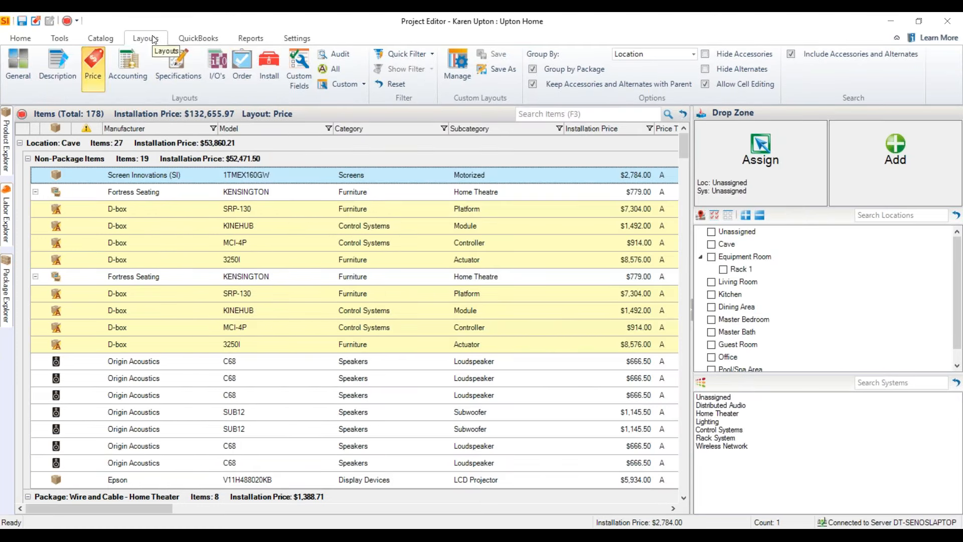
pyautogui.click(242, 70)
pyautogui.moveTo(272, 508); pyautogui.dragTo(592, 508)
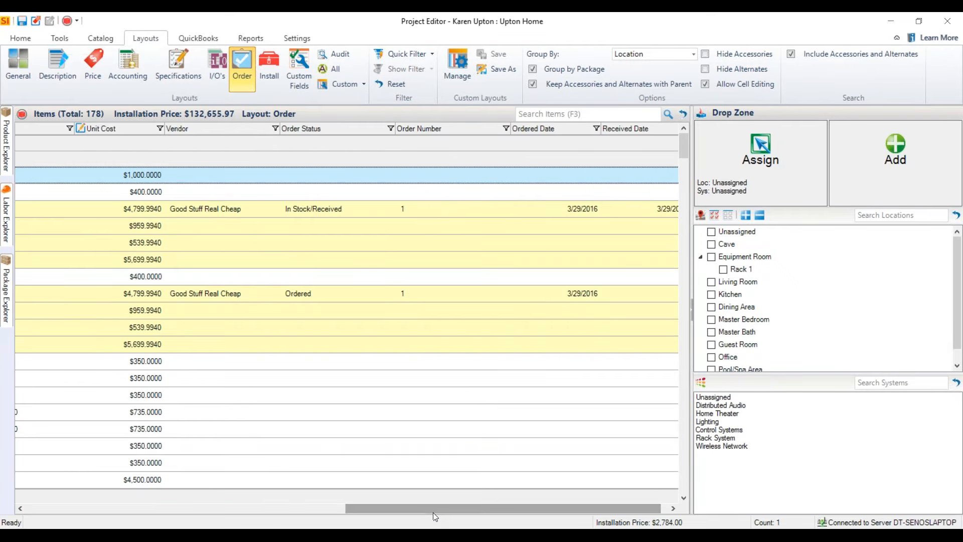
pyautogui.moveTo(434, 513); pyautogui.dragTo(441, 513)
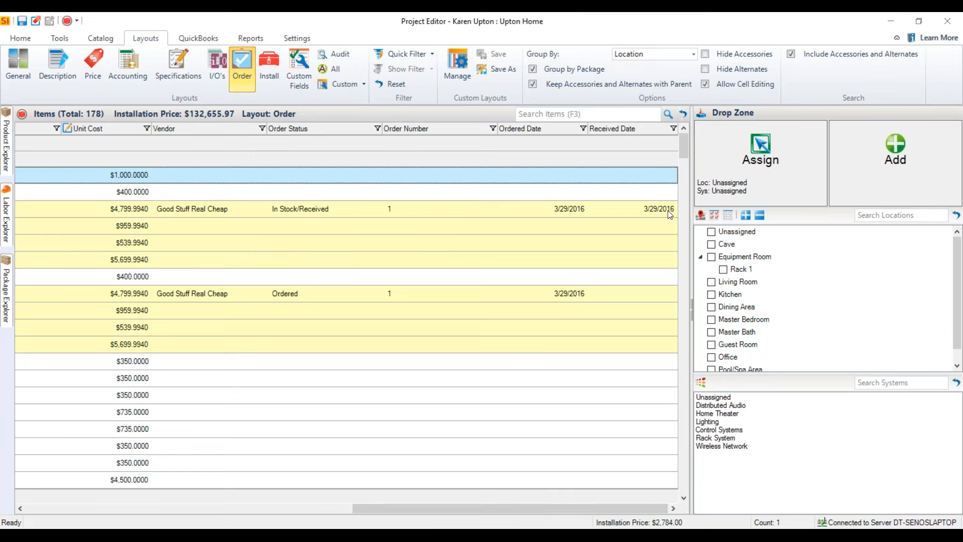
pyautogui.moveTo(381, 510); pyautogui.dragTo(123, 253)
pyautogui.moveTo(375, 513); pyautogui.dragTo(33, 509)
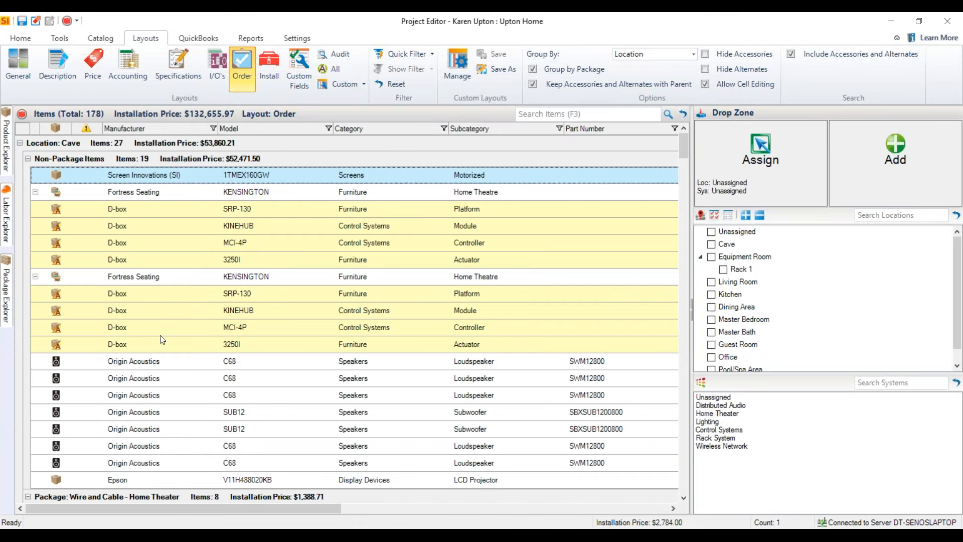
# View the general QuickBooks settings for the connection type and QuickBooks Online connection, and close them without changes.
pyautogui.click(21, 39)
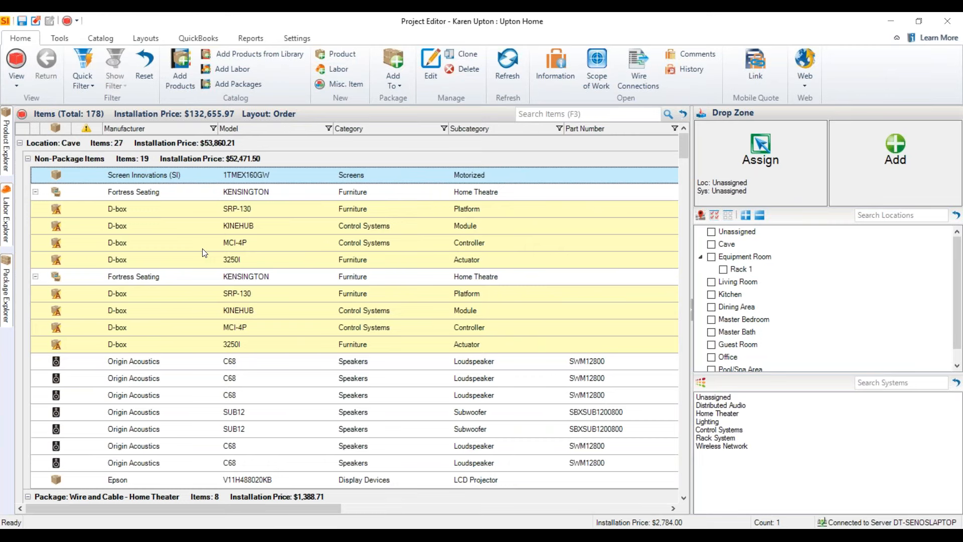
pyautogui.click(208, 38)
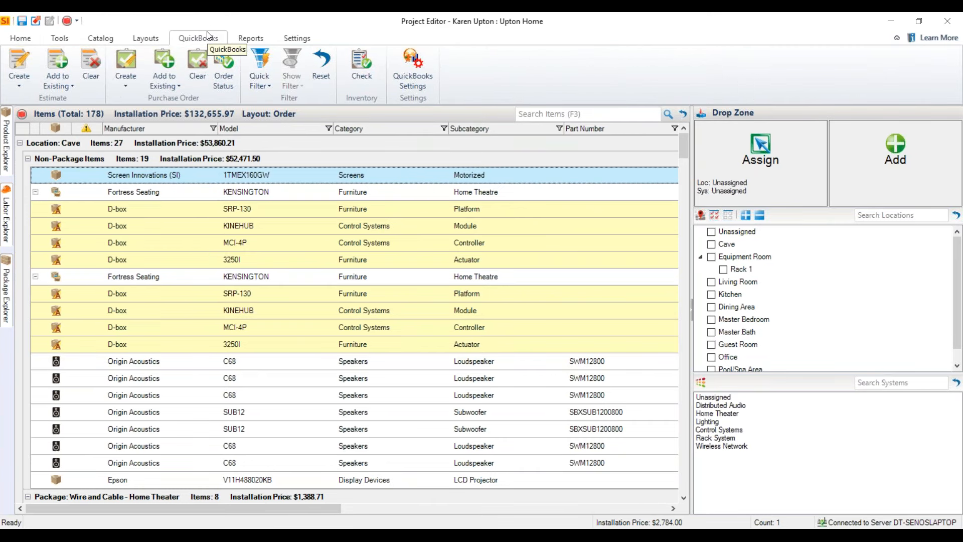
pyautogui.click(418, 86)
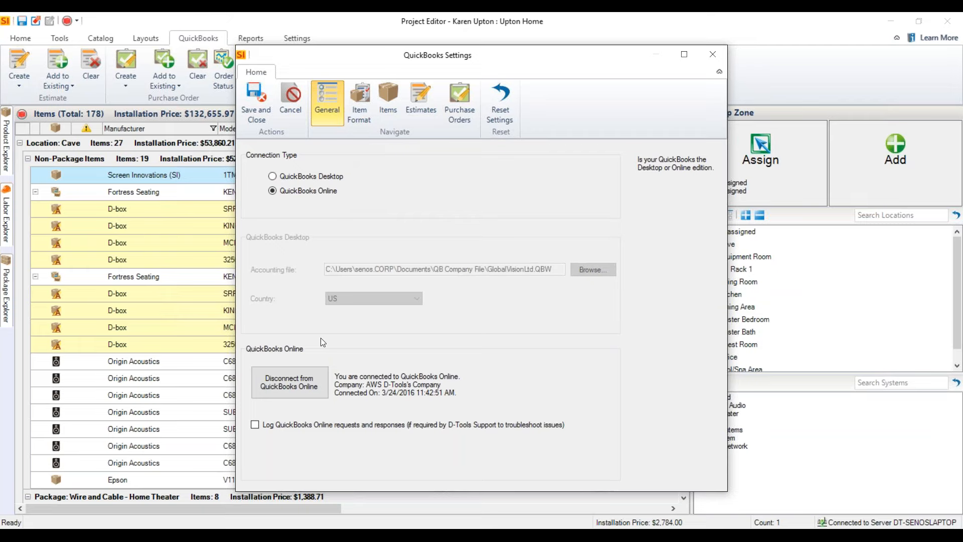
pyautogui.click(712, 55)
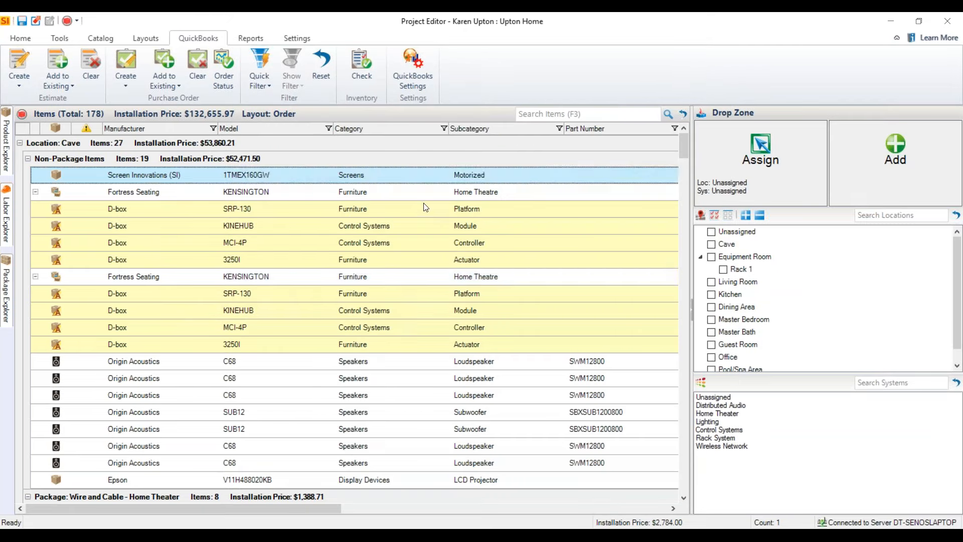
# Start a QuickBooks estimate from only the adjacent Middle Atlantic U2 and BL3 items in the Equipment Room.
pyautogui.click(258, 275)
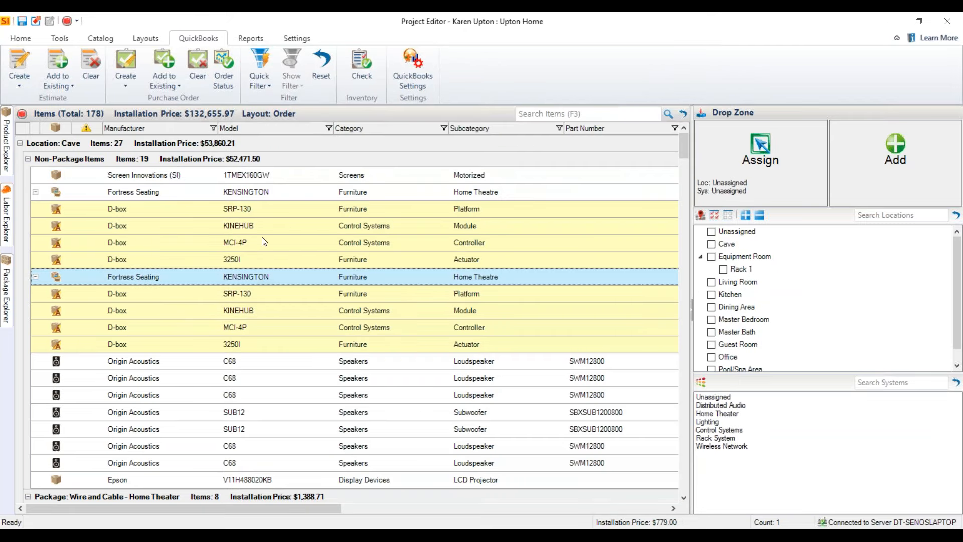
pyautogui.scroll(-3, 330, 377)
pyautogui.scroll(-7, 329, 377)
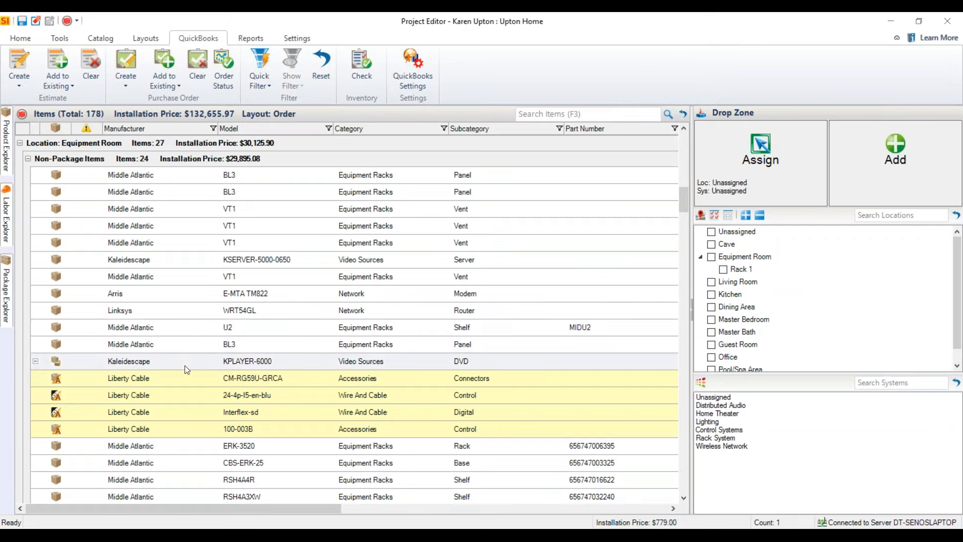
pyautogui.click(196, 327)
pyautogui.keyDown('ctrl'); pyautogui.click(198, 344); pyautogui.keyUp('ctrl')
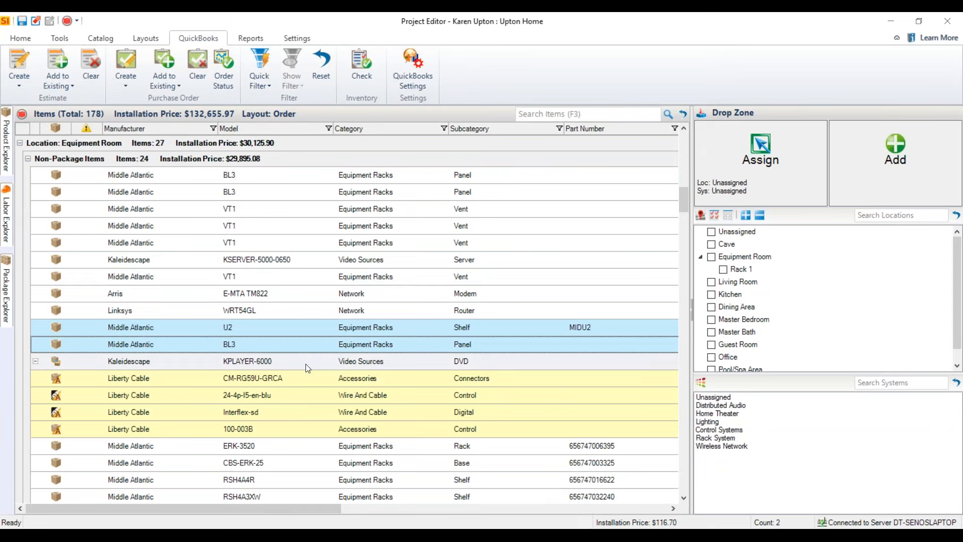
pyautogui.click(19, 83)
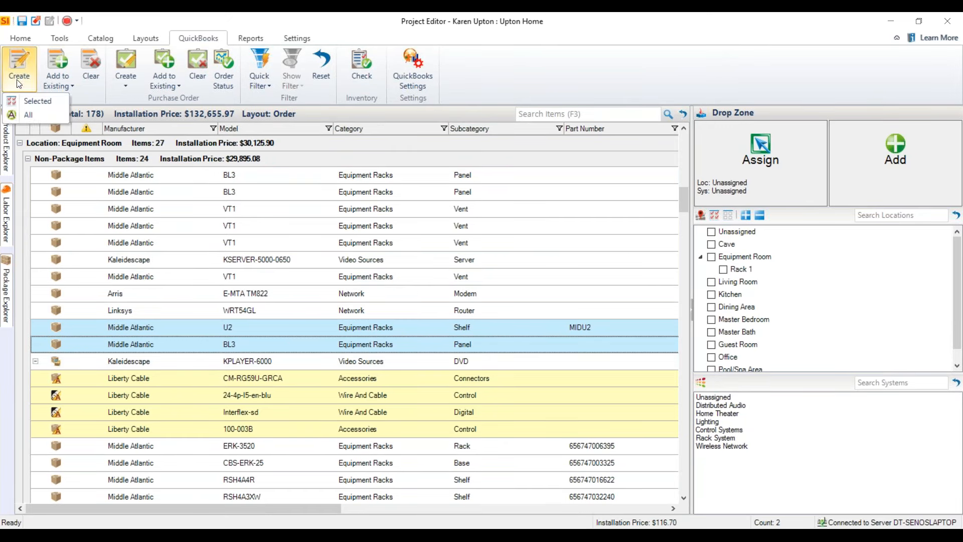
pyautogui.click(35, 99)
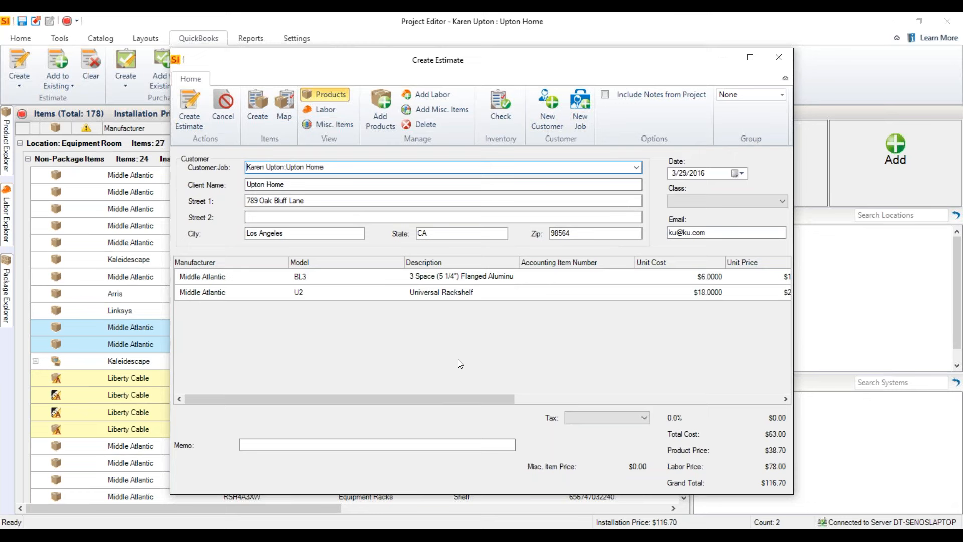
# Create the estimate, agreeing to create the missing QuickBooks items BL3 and U2 with their default accounts, and save the project.
pyautogui.click(179, 116)
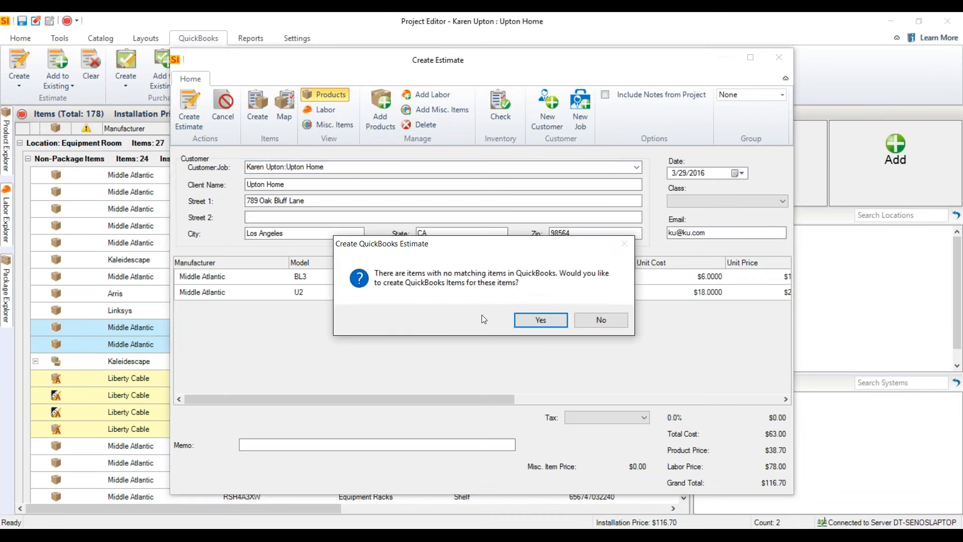
pyautogui.click(537, 321)
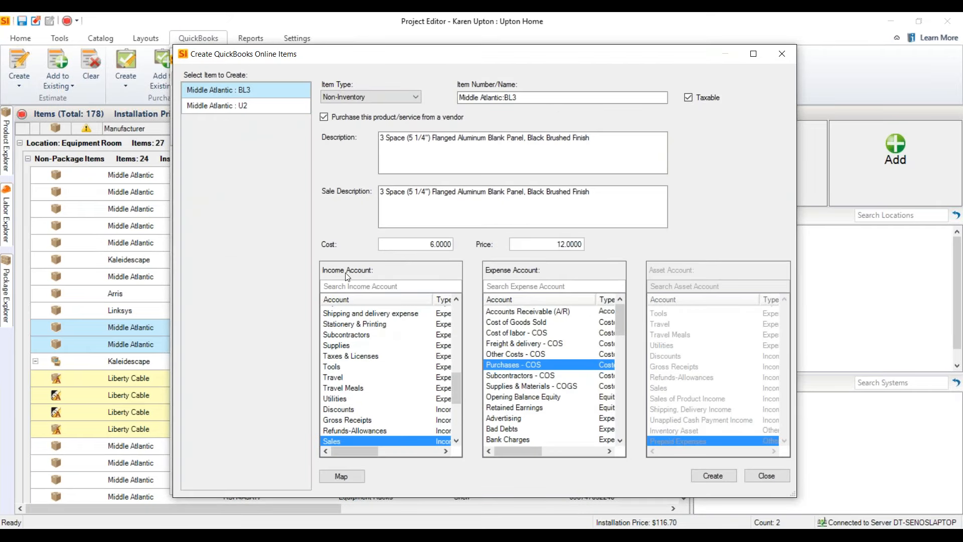
pyautogui.click(705, 475)
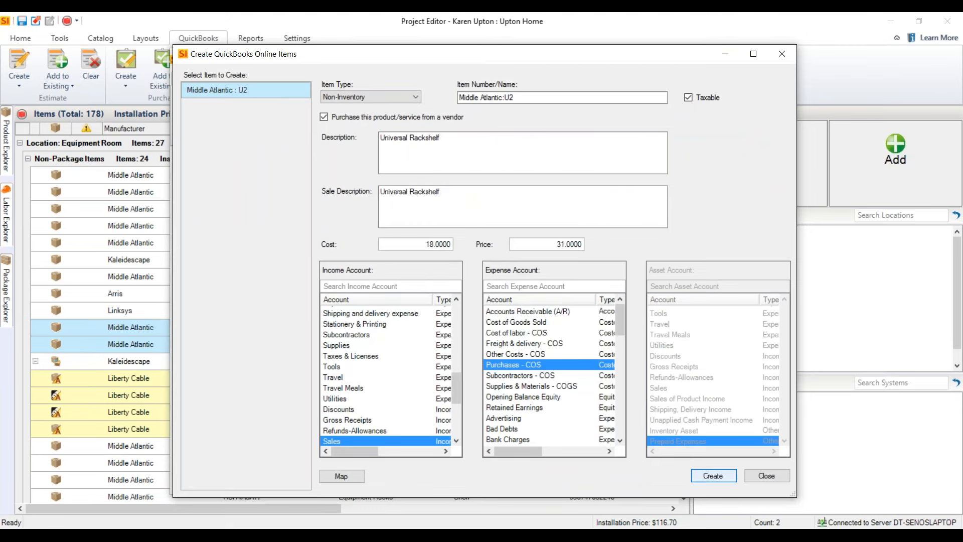
pyautogui.click(705, 475)
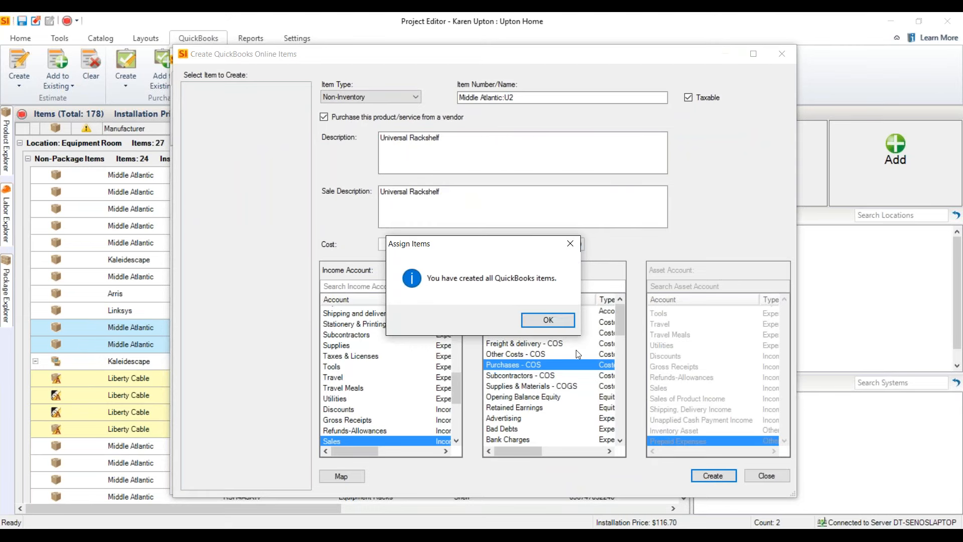
pyautogui.click(536, 320)
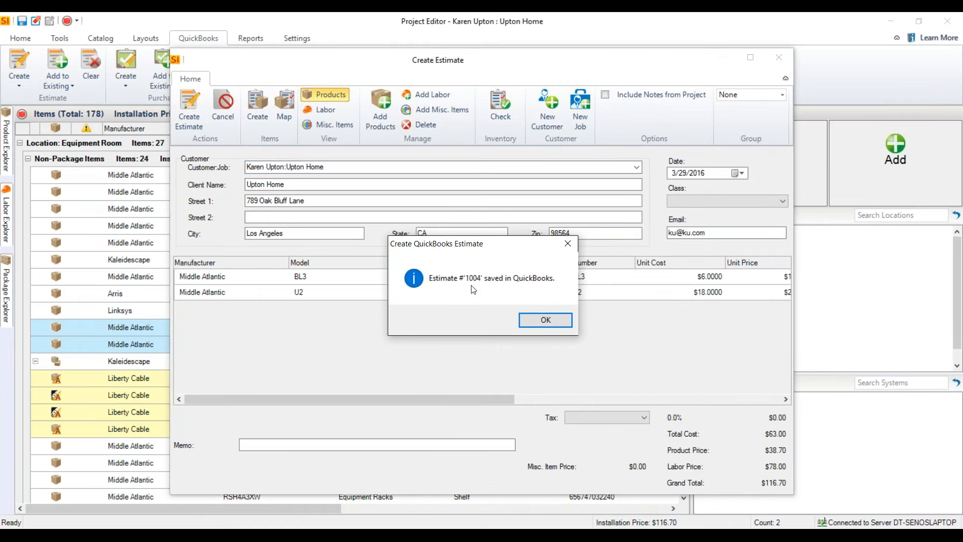
pyautogui.click(559, 323)
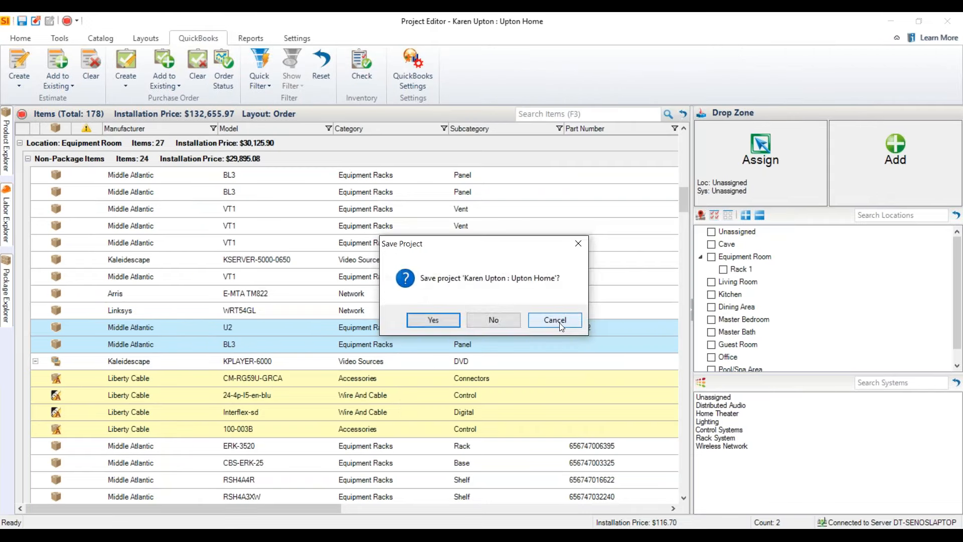
pyautogui.click(434, 320)
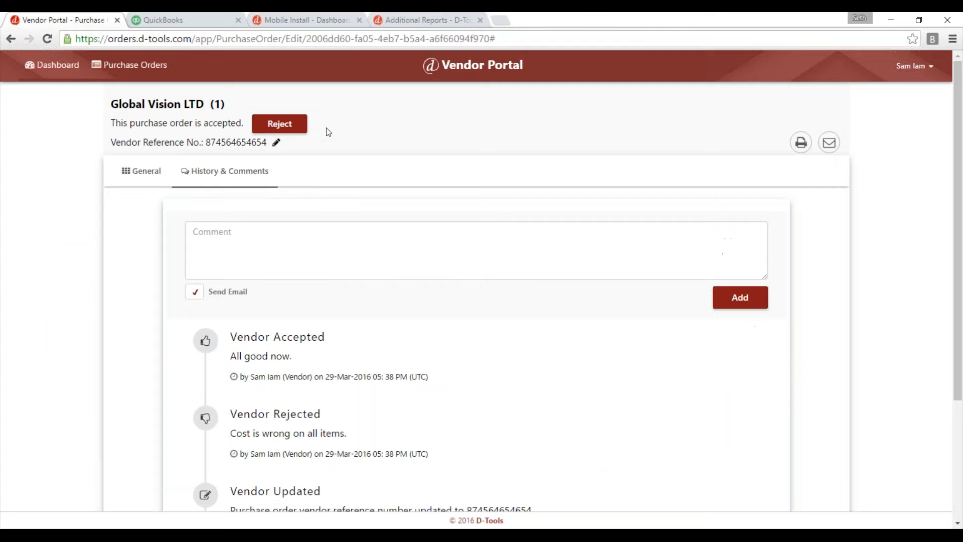
# Switch to QuickBooks Online in the browser and sign in with the user ID and account password, dismissing the offer to save the password.
pyautogui.click(163, 20)
pyautogui.click(423, 296)
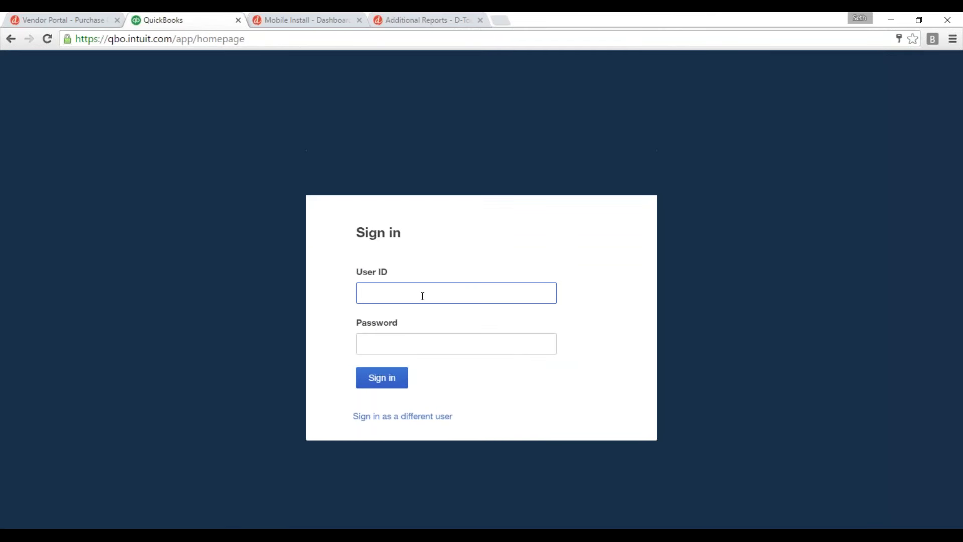
pyautogui.write('aw')
pyautogui.press('Down')
pyautogui.press('Tab')
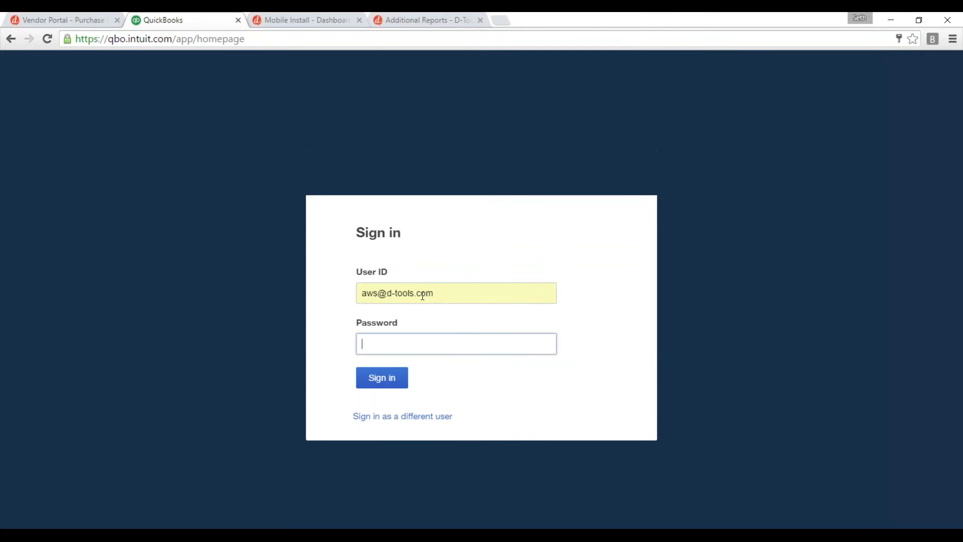
pyautogui.write('•••••••••')
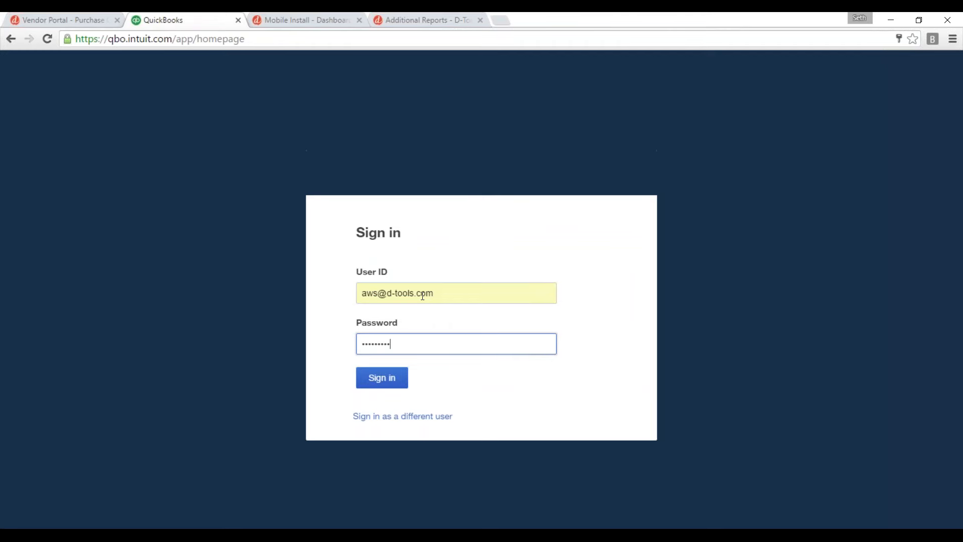
pyautogui.write('••')
pyautogui.press('Return')
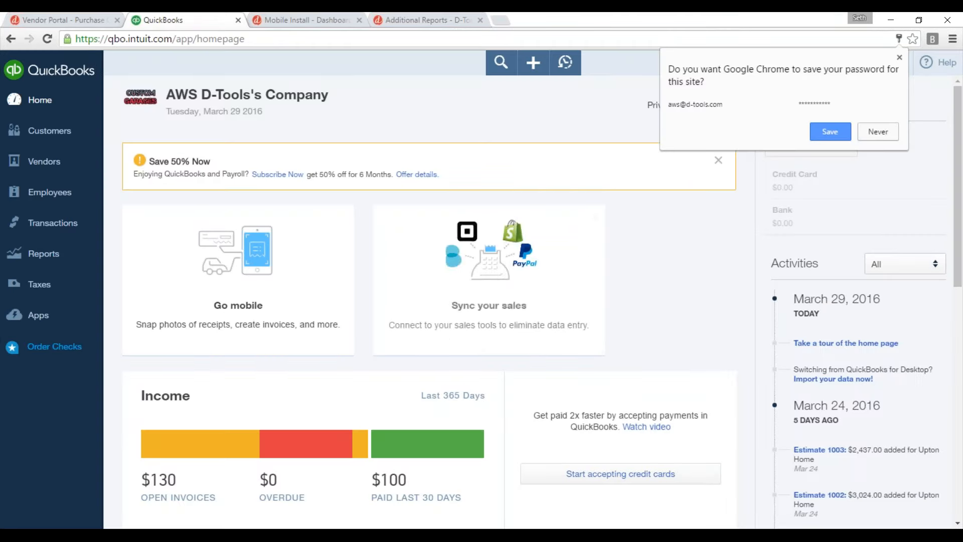
pyautogui.click(900, 57)
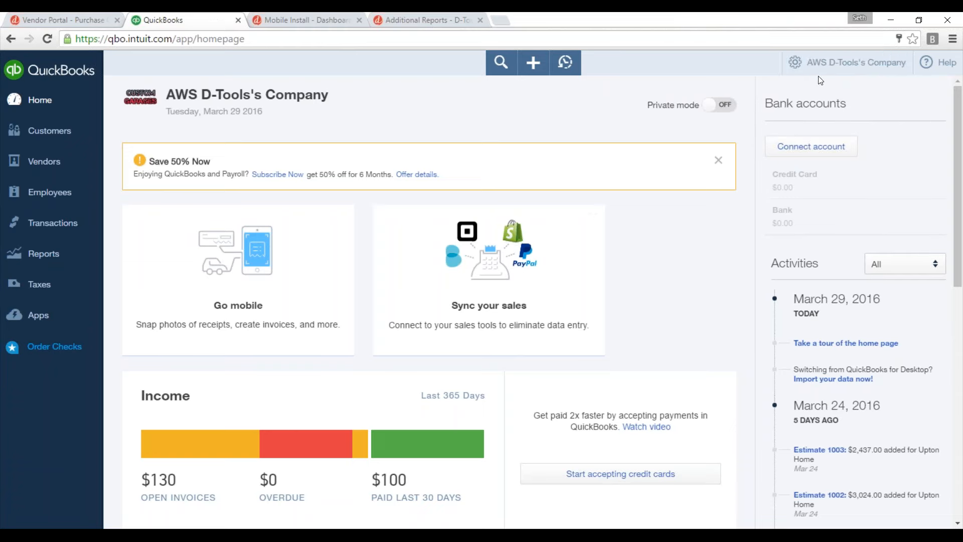
# Look through the company's Products and Services list for the Middle Atlantic items BL3 and U2.
pyautogui.click(823, 63)
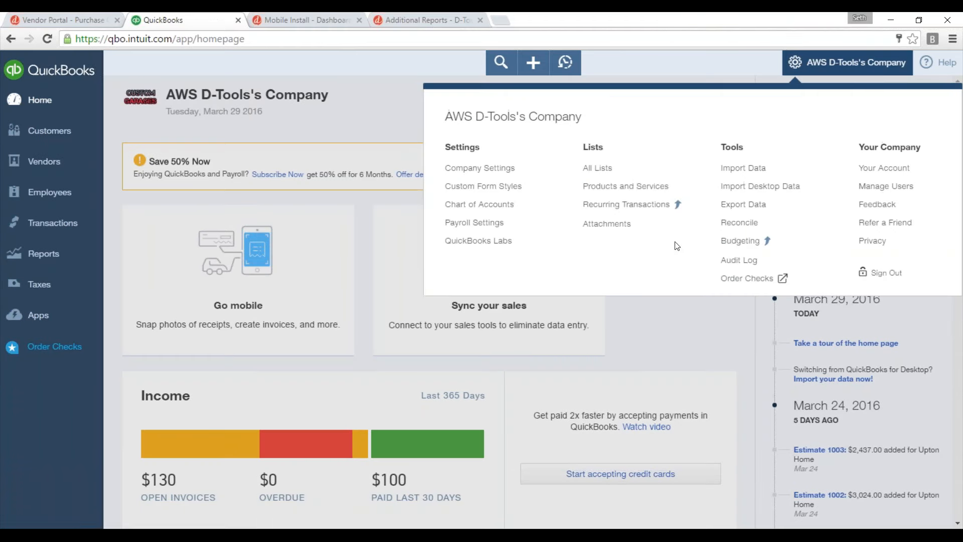
pyautogui.click(616, 187)
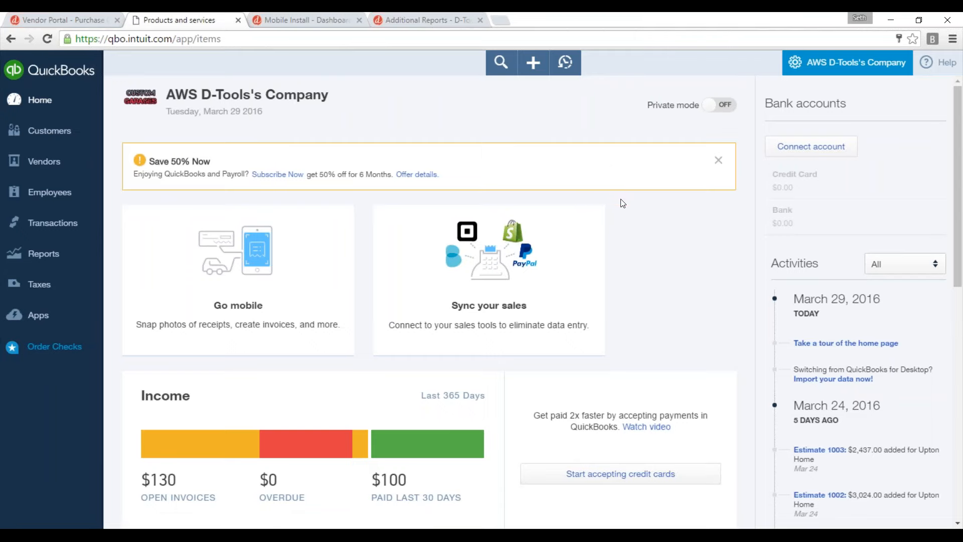
pyautogui.scroll(-2, 338, 243)
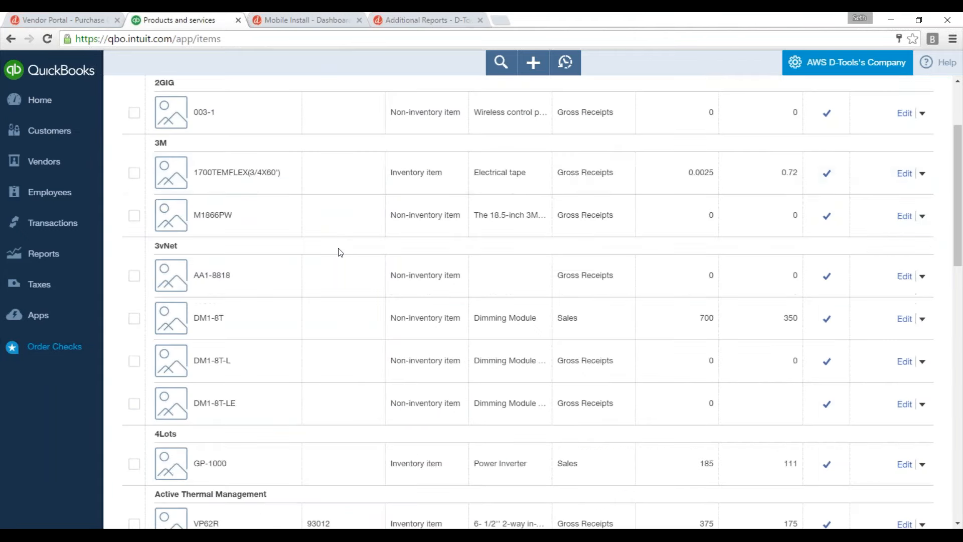
pyautogui.scroll(-8, 341, 253)
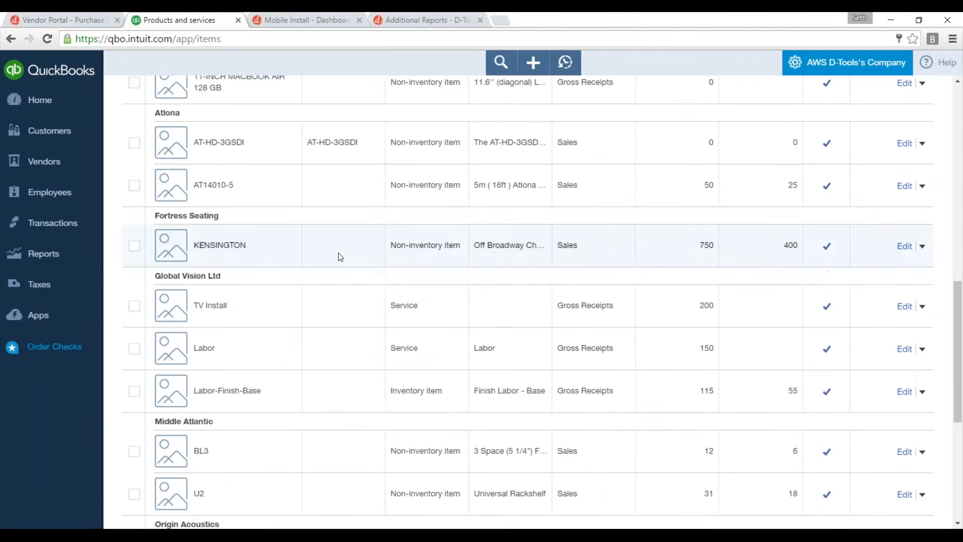
pyautogui.scroll(-2, 341, 257)
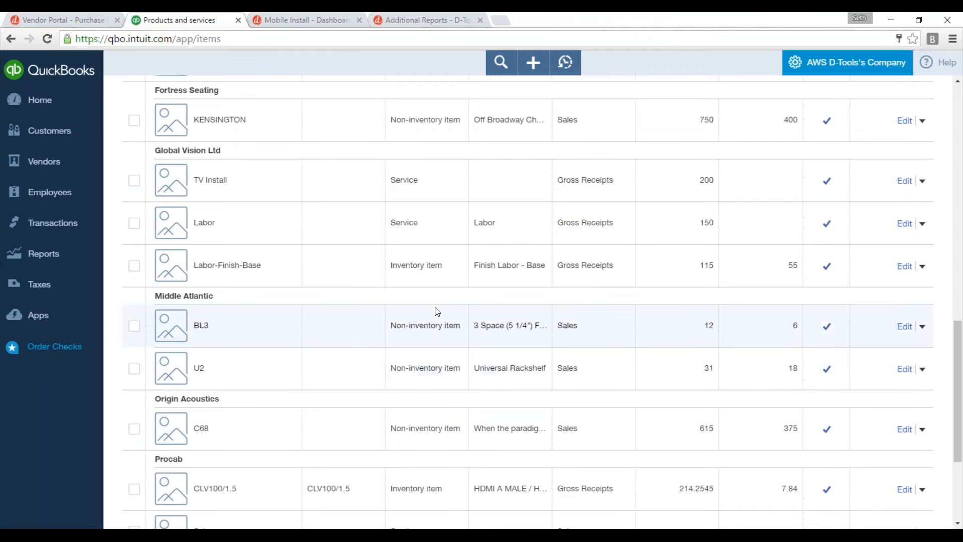
pyautogui.scroll(-4, 437, 313)
pyautogui.scroll(5, 437, 329)
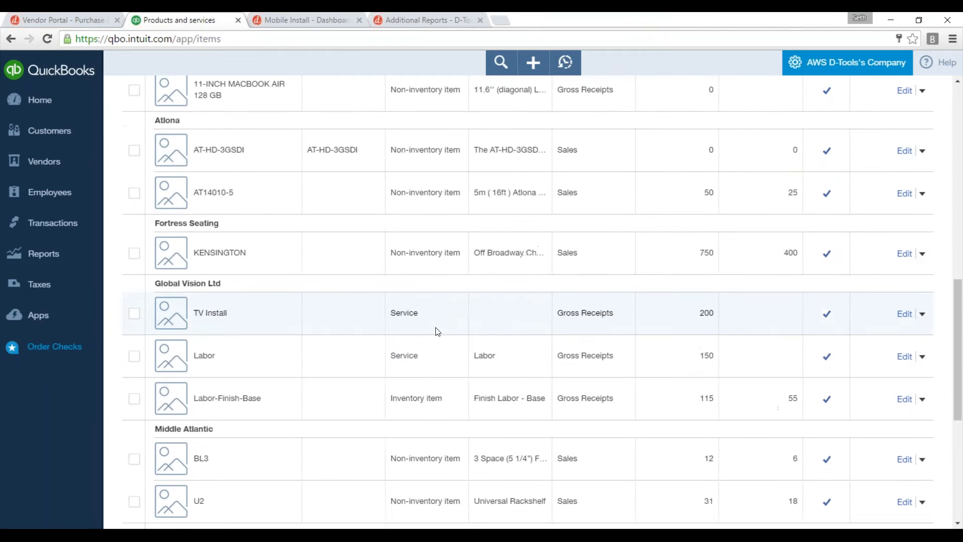
pyautogui.scroll(6, 437, 326)
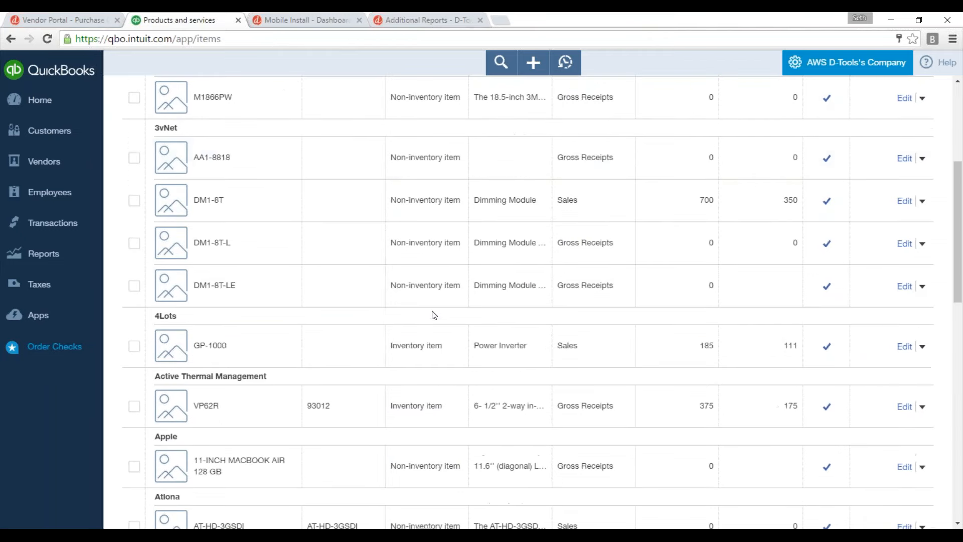
# Open the 03/29/2016 estimate from the home project's transactions under its customer to examine its line items.
pyautogui.click(61, 133)
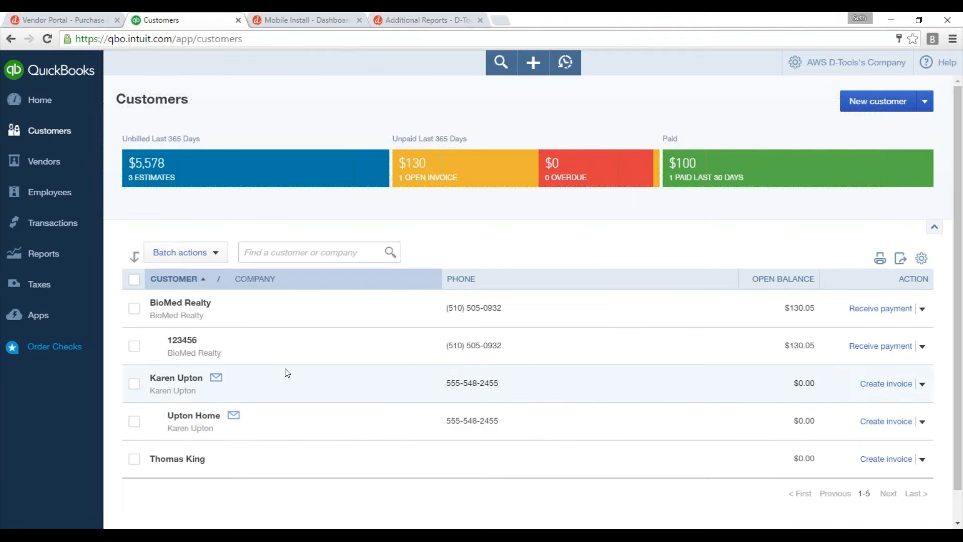
pyautogui.click(194, 415)
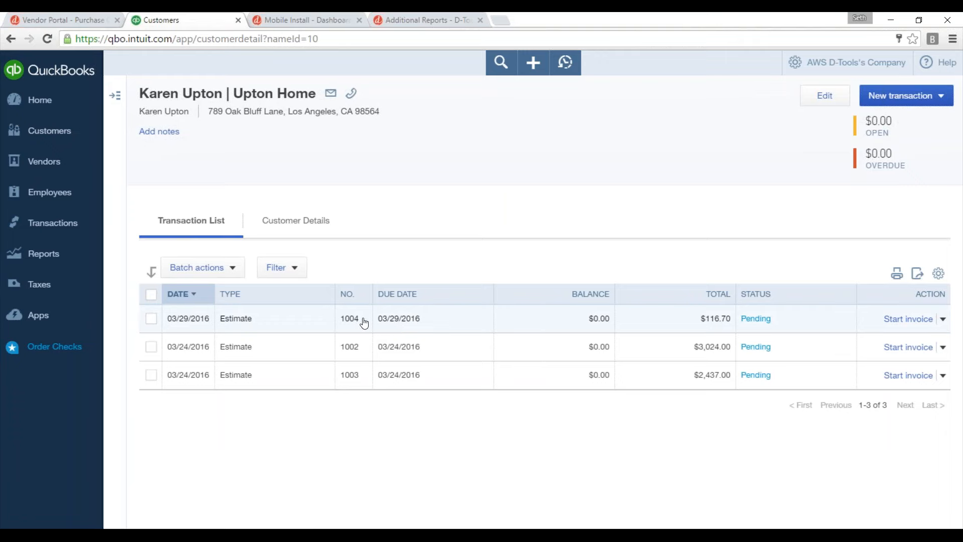
pyautogui.click(339, 325)
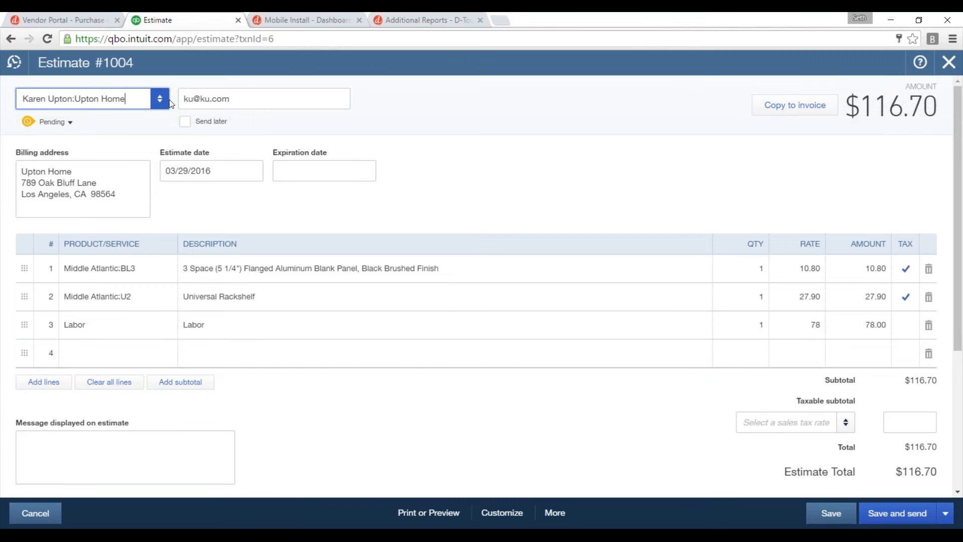
# Switch from the QuickBooks estimate to D-Tools SI 2016 and open the schedule's task management list.
pyautogui.click(484, 129)
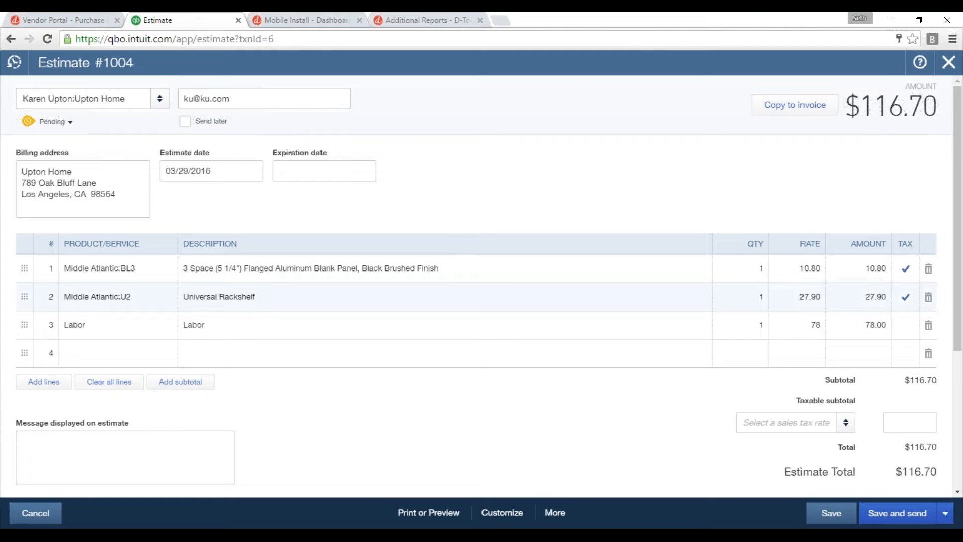
pyautogui.moveTo(385, 535)
pyautogui.click(381, 503)
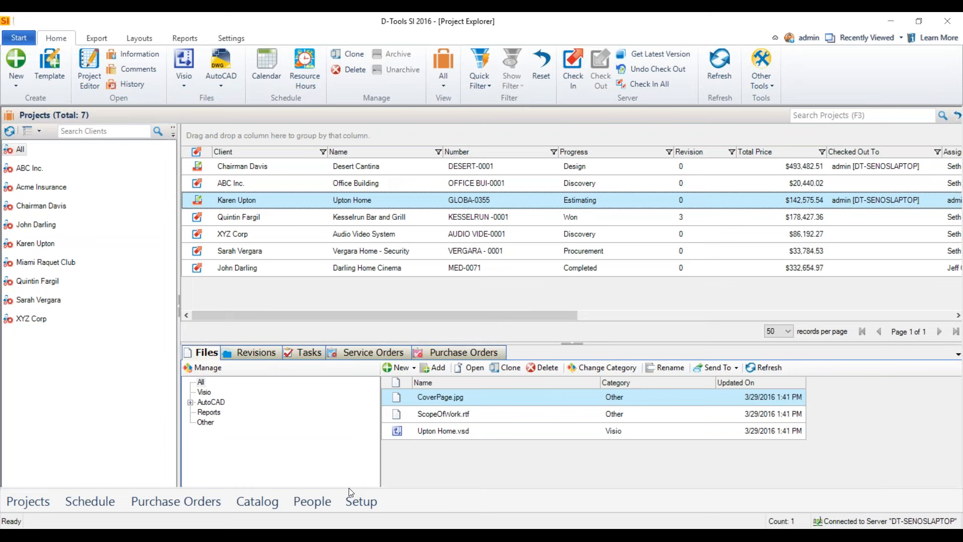
pyautogui.click(20, 39)
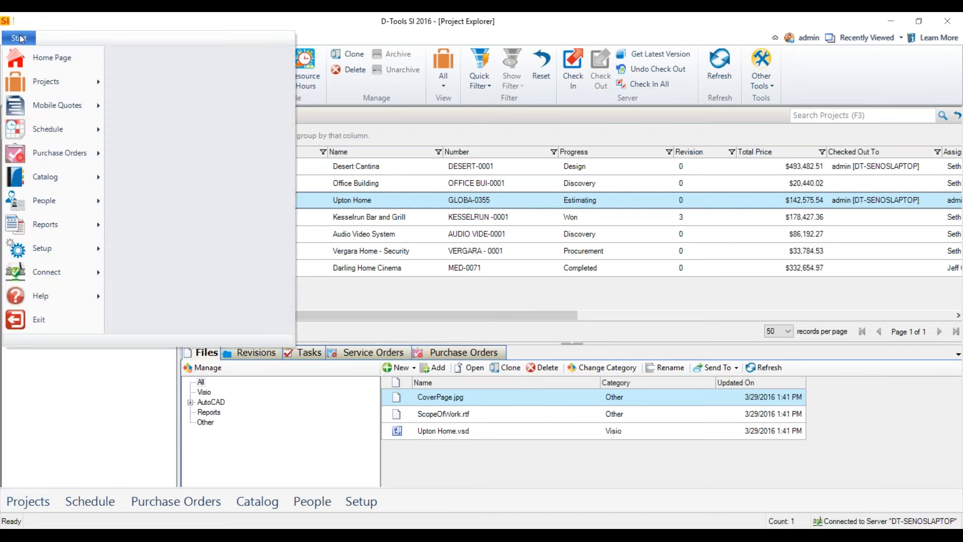
pyautogui.moveTo(46, 138)
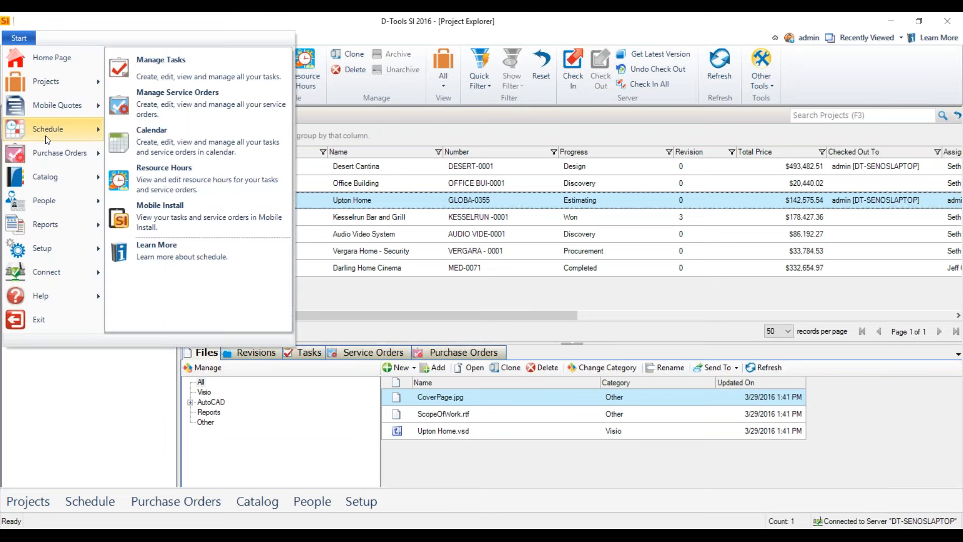
pyautogui.click(190, 71)
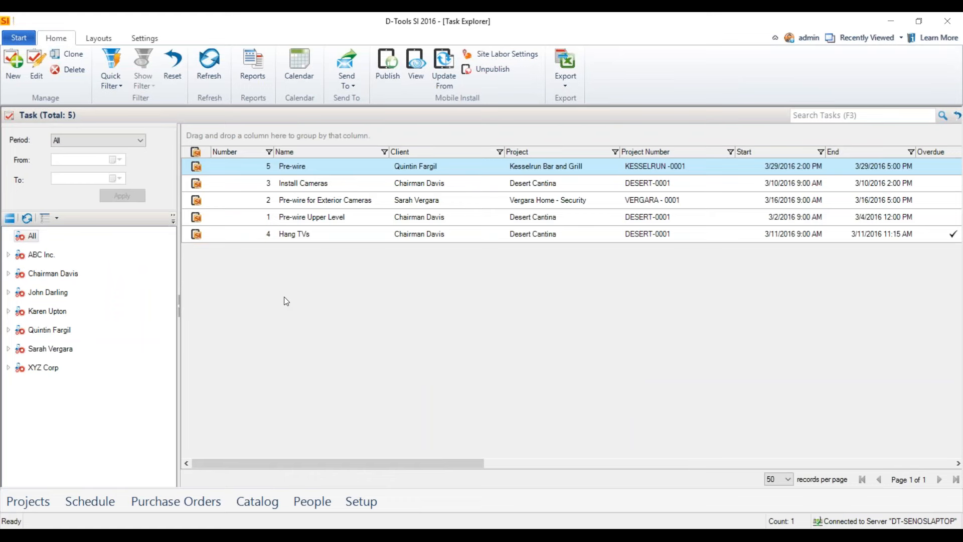
# Examine the Business Hours settings for the schedule and close them without saving.
pyautogui.click(149, 38)
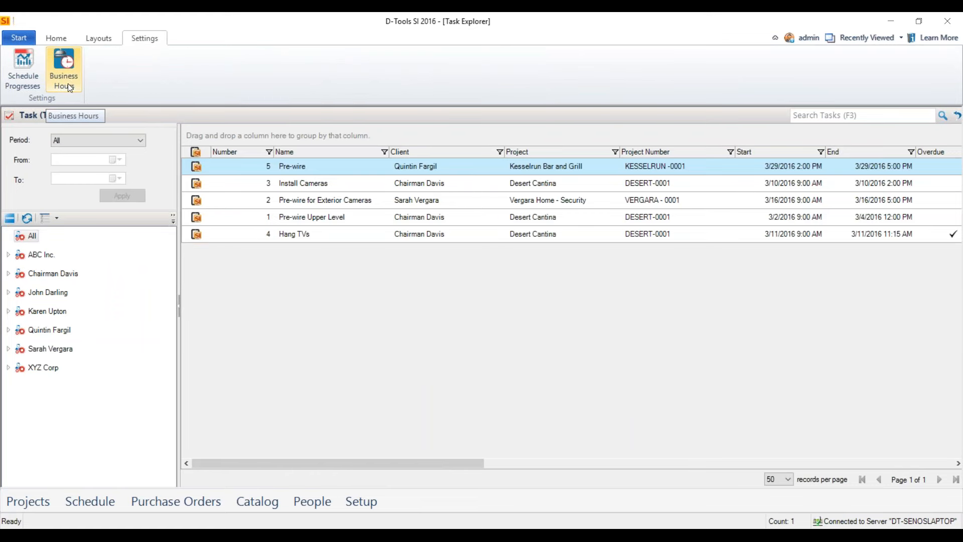
pyautogui.click(66, 70)
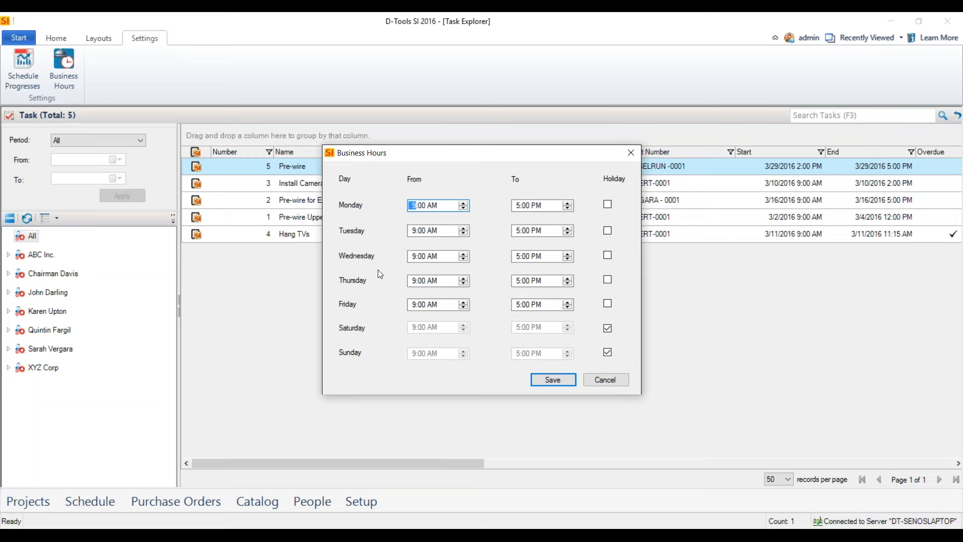
pyautogui.click(599, 380)
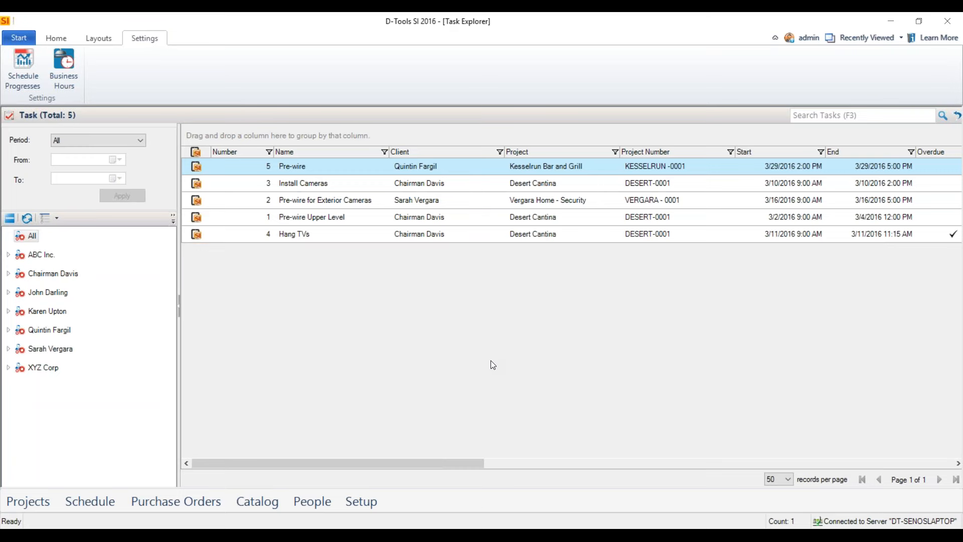
pyautogui.click(55, 38)
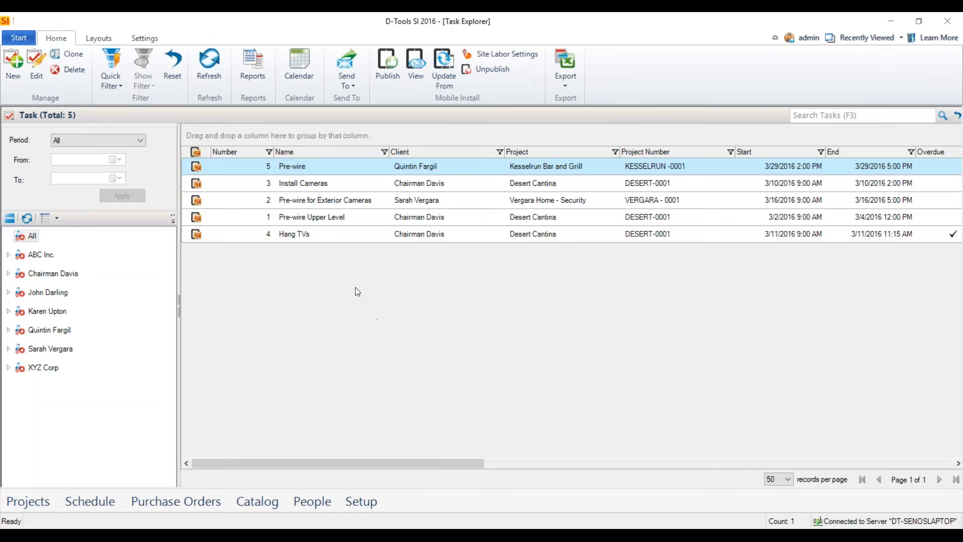
# Open the schedule calendar and look through its Timeline and Month views and the Projects and Resources filter lists.
pyautogui.click(15, 39)
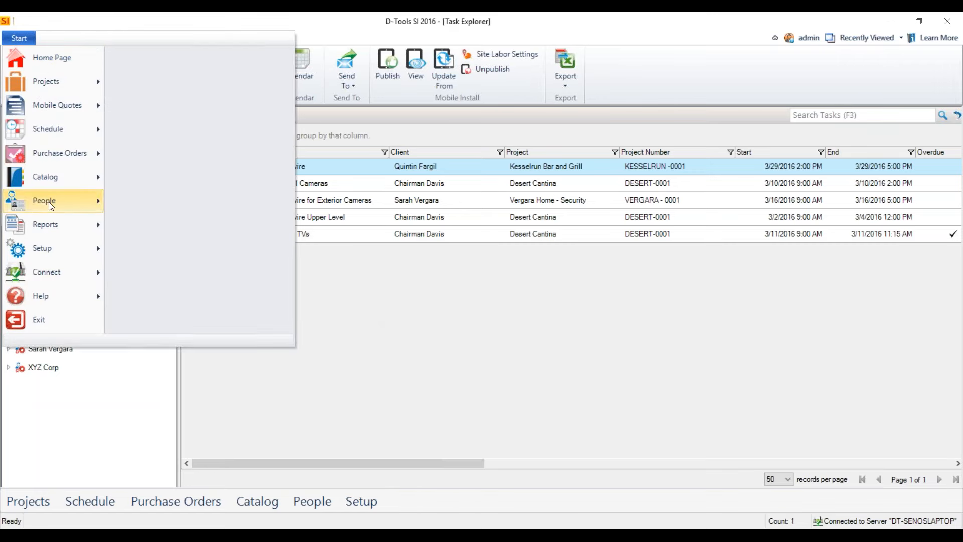
pyautogui.moveTo(73, 131)
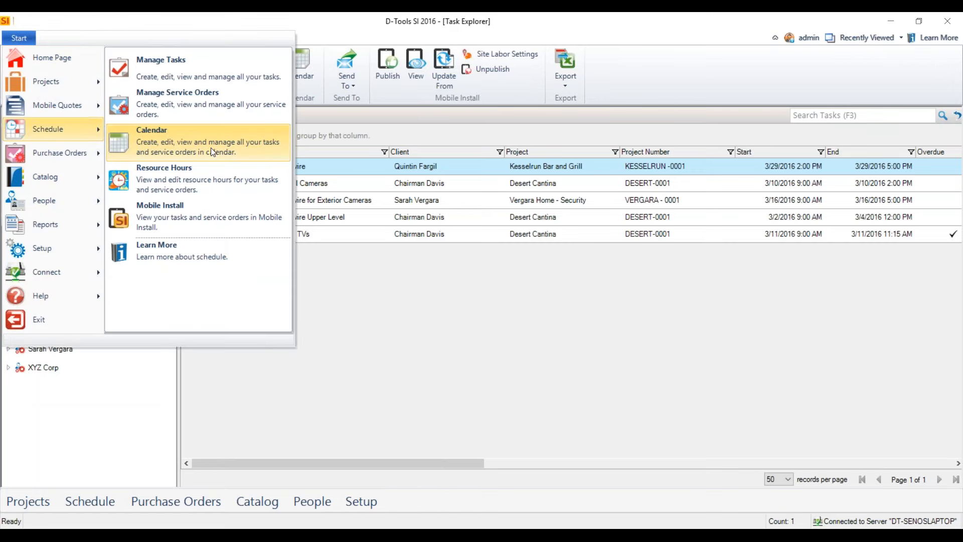
pyautogui.click(211, 149)
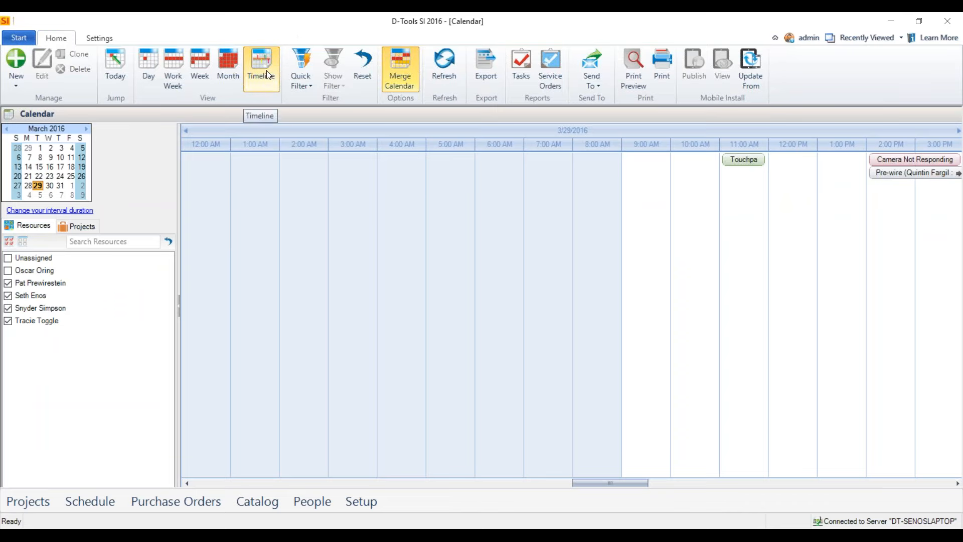
pyautogui.click(268, 73)
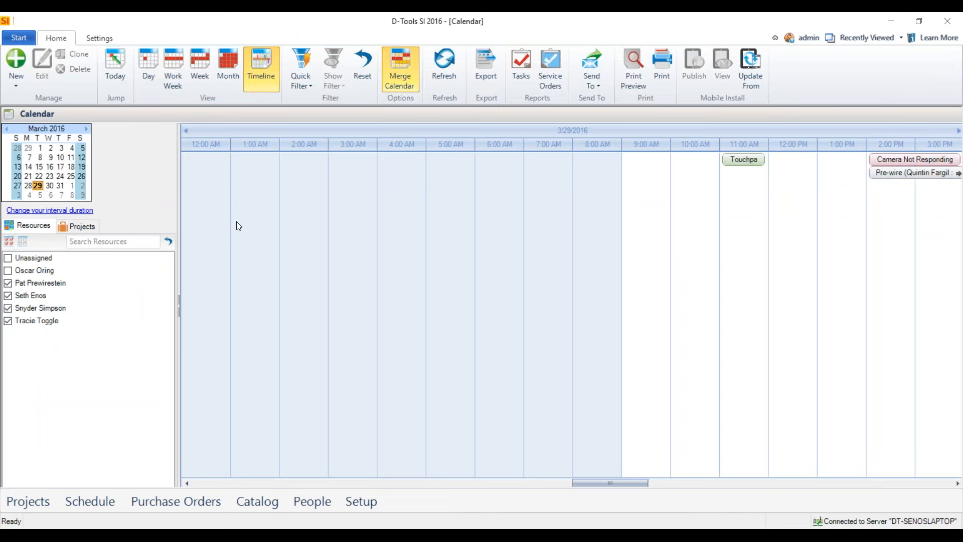
pyautogui.click(226, 68)
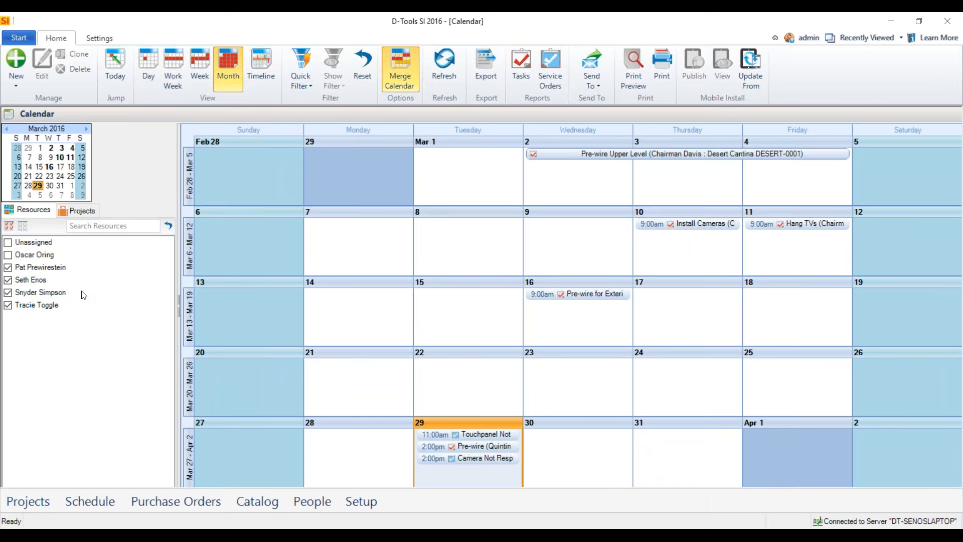
pyautogui.click(82, 210)
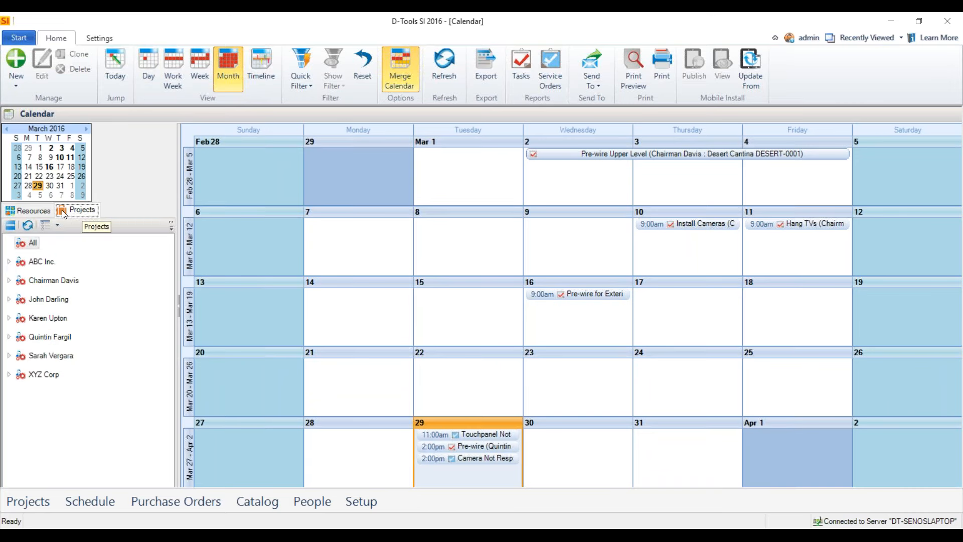
pyautogui.click(31, 210)
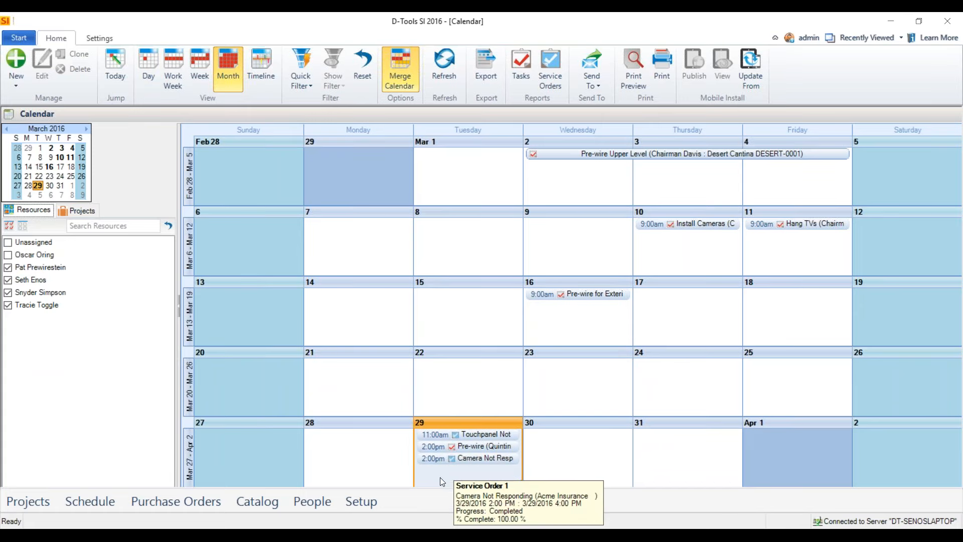
# View the 3/29/2016 working hours in the calendar's Timeline view and examine its interval duration options without changing them.
pyautogui.click(258, 59)
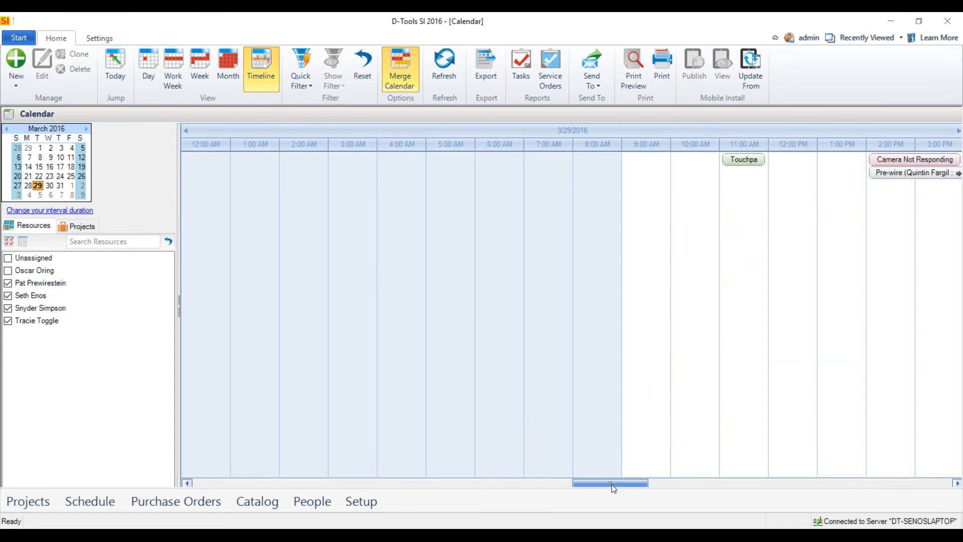
pyautogui.moveTo(613, 483); pyautogui.dragTo(618, 489)
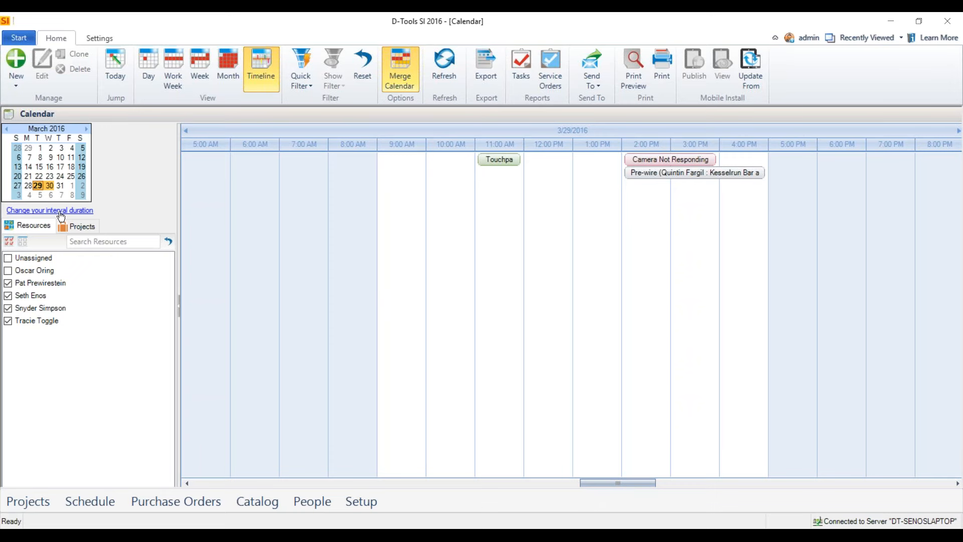
pyautogui.click(30, 210)
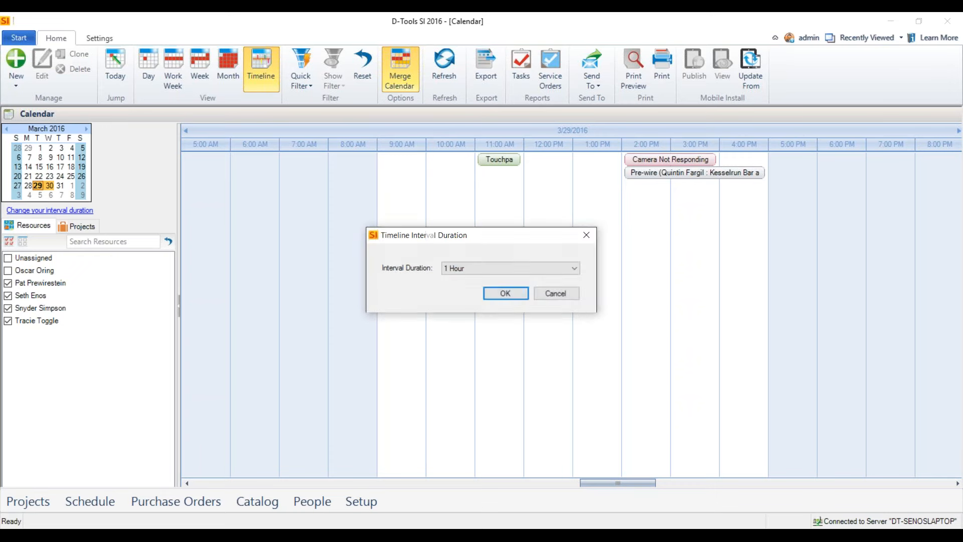
pyautogui.click(576, 269)
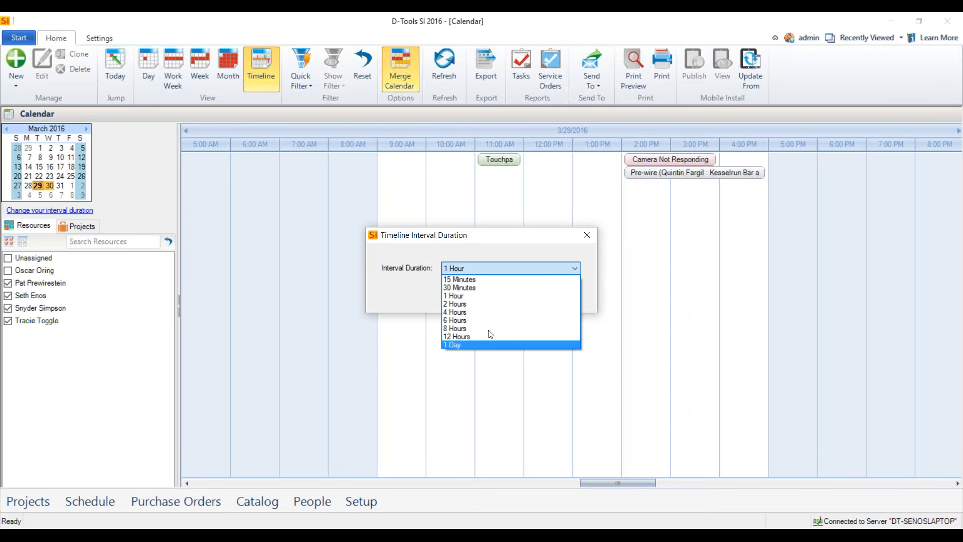
pyautogui.click(497, 238)
pyautogui.click(564, 298)
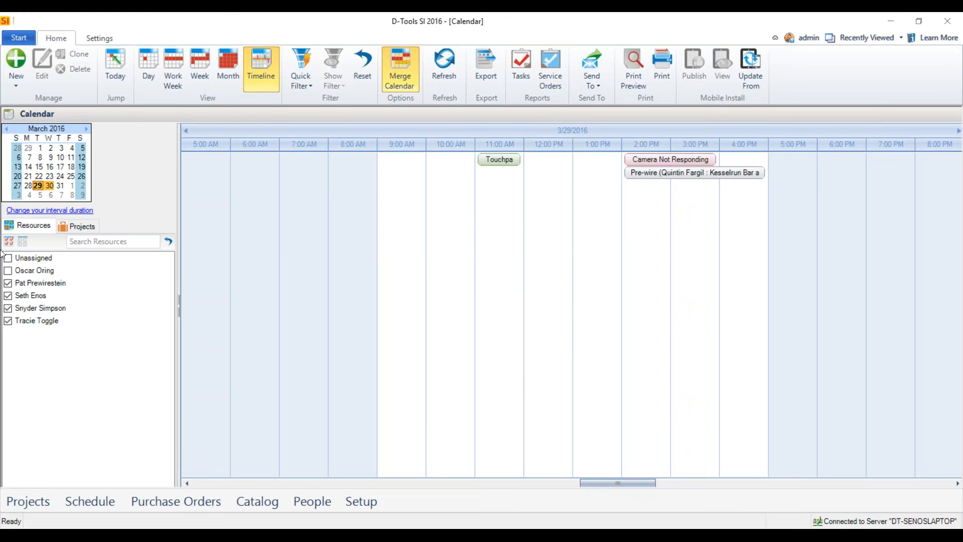
pyautogui.click(224, 71)
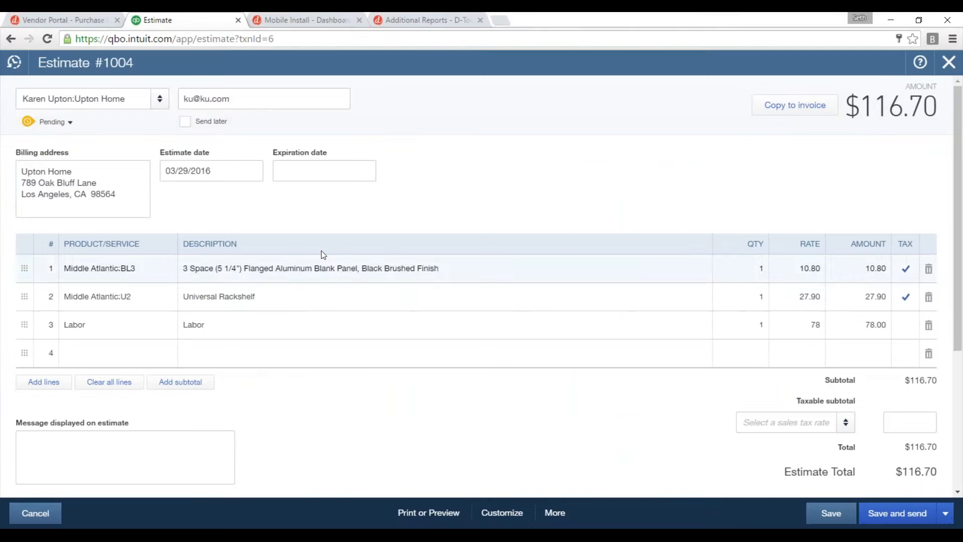
# Switch to Mobile Install in the browser, enable Time Sheets in its setup preferences, review the notification options, and save.
pyautogui.click(322, 20)
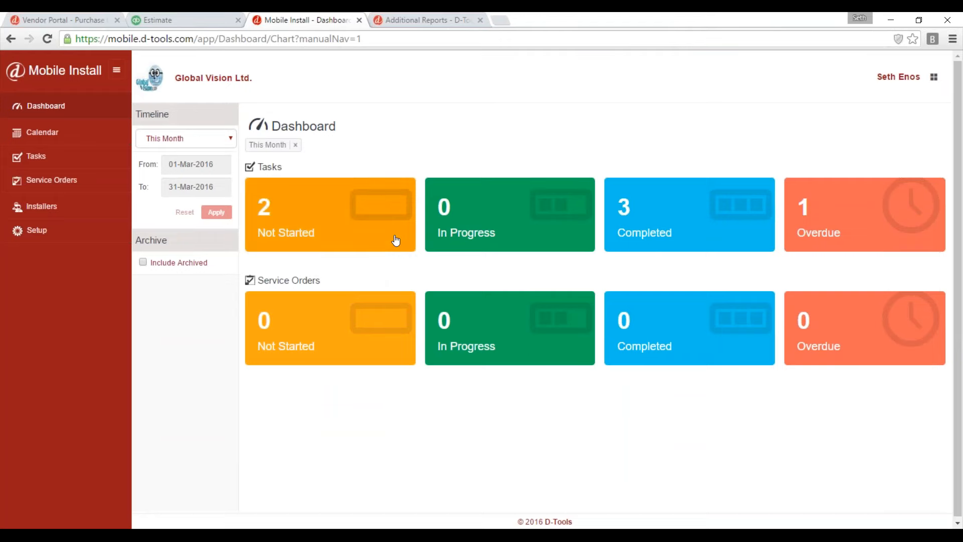
pyautogui.click(36, 230)
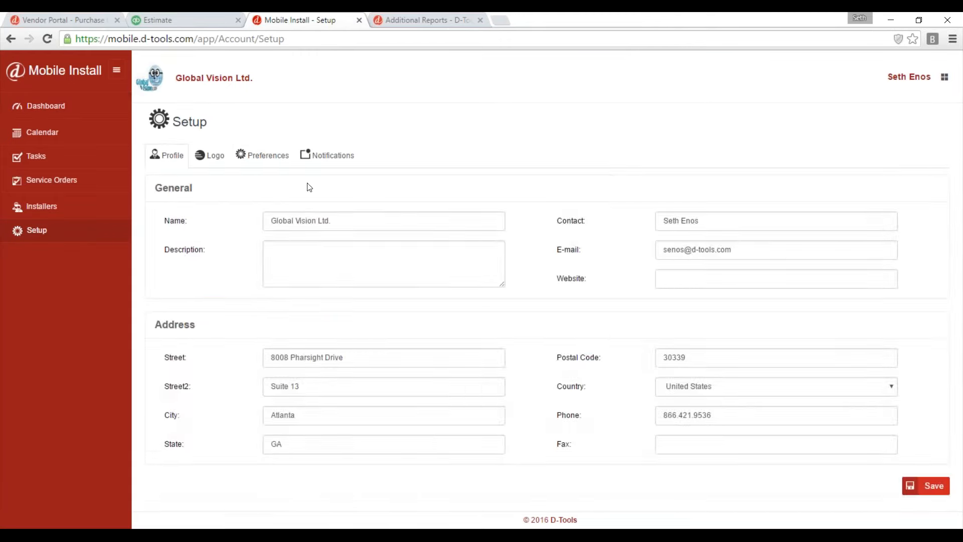
pyautogui.click(262, 155)
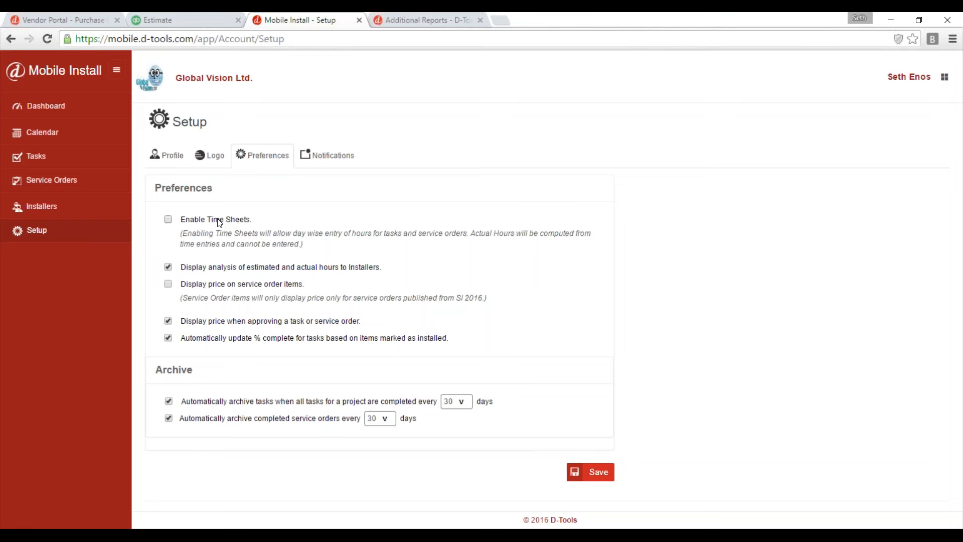
pyautogui.click(168, 220)
pyautogui.click(329, 155)
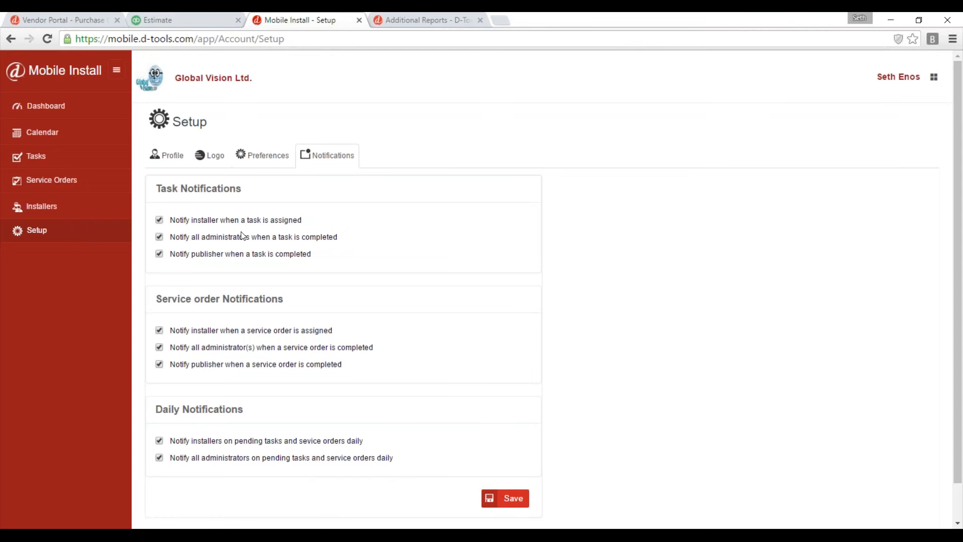
pyautogui.click(268, 155)
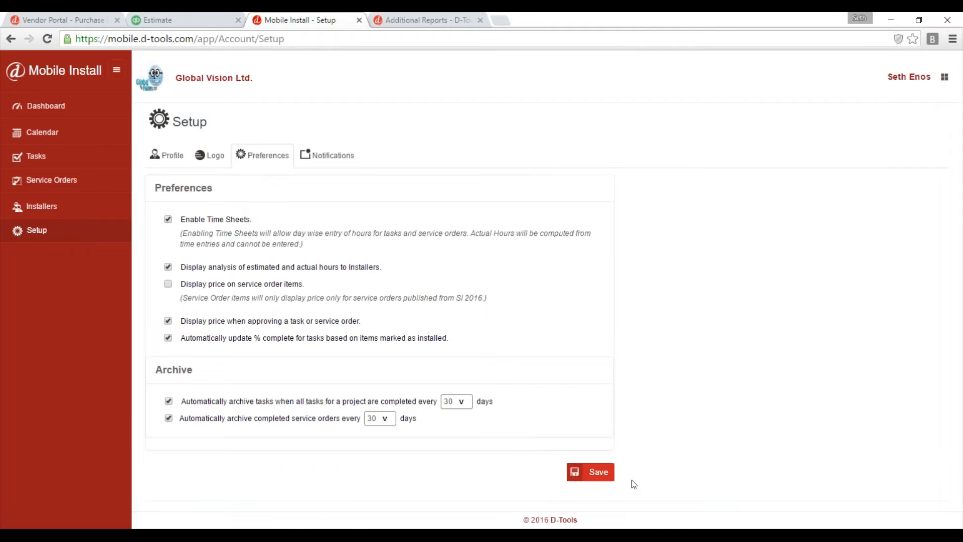
pyautogui.click(591, 476)
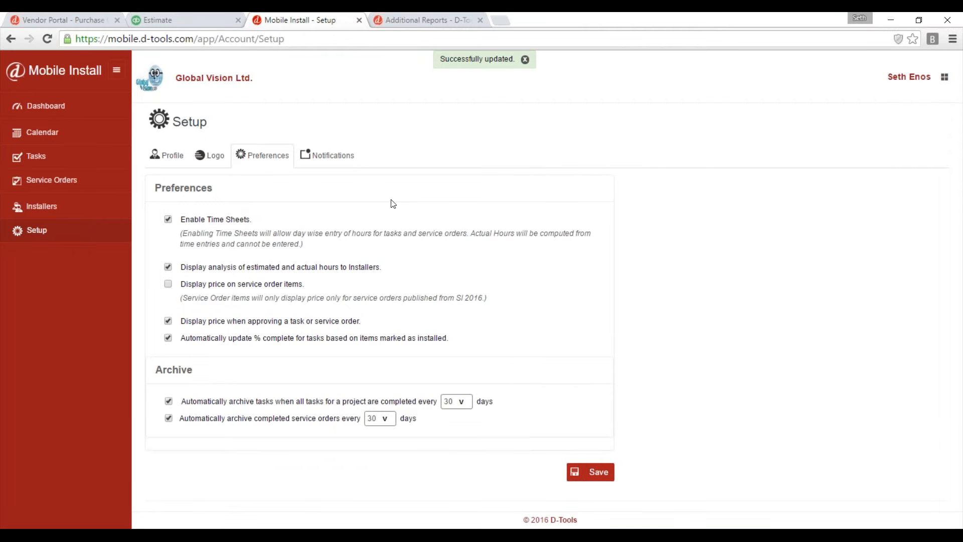
# Open the not-started Pre-wire task for Kesselrun Bar and Grill and start tracking work, changing its status to In Progress.
pyautogui.click(50, 107)
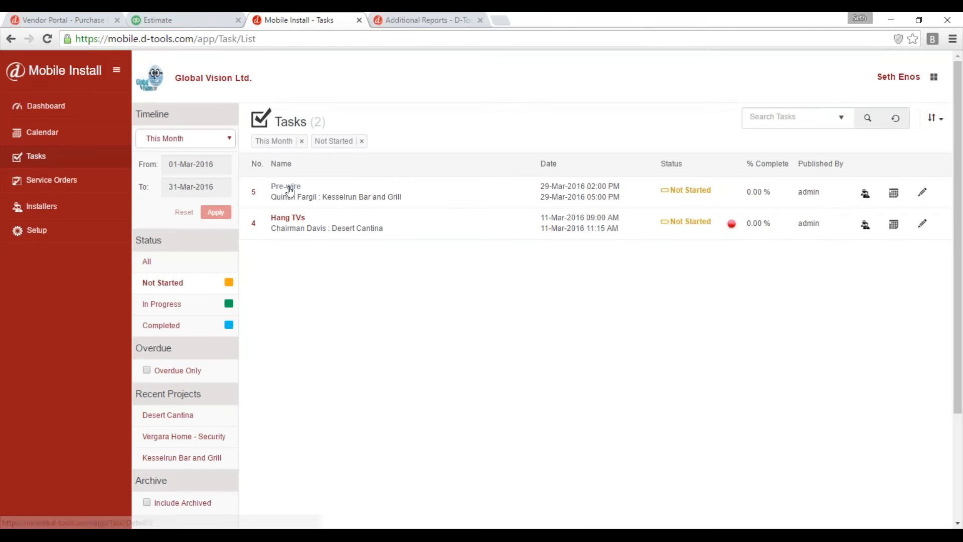
pyautogui.click(289, 188)
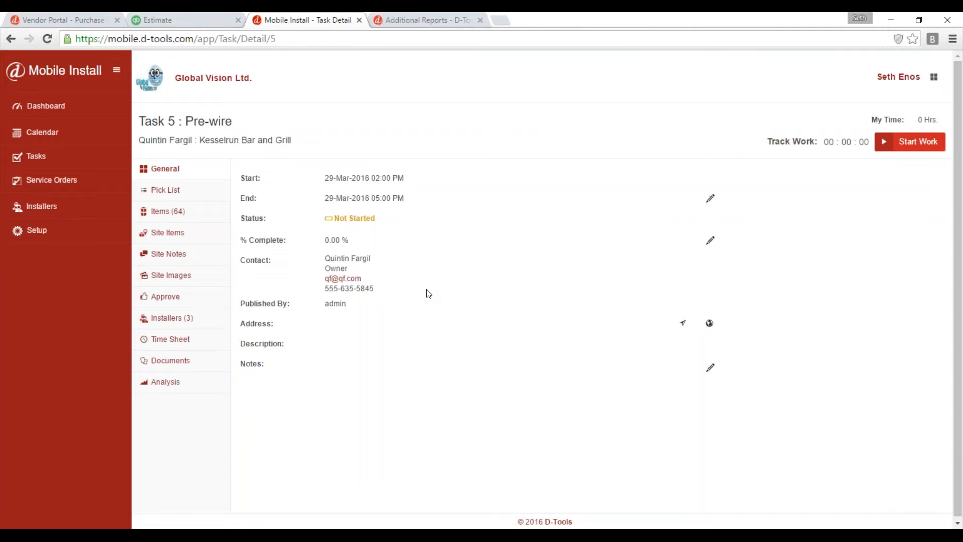
pyautogui.click(909, 144)
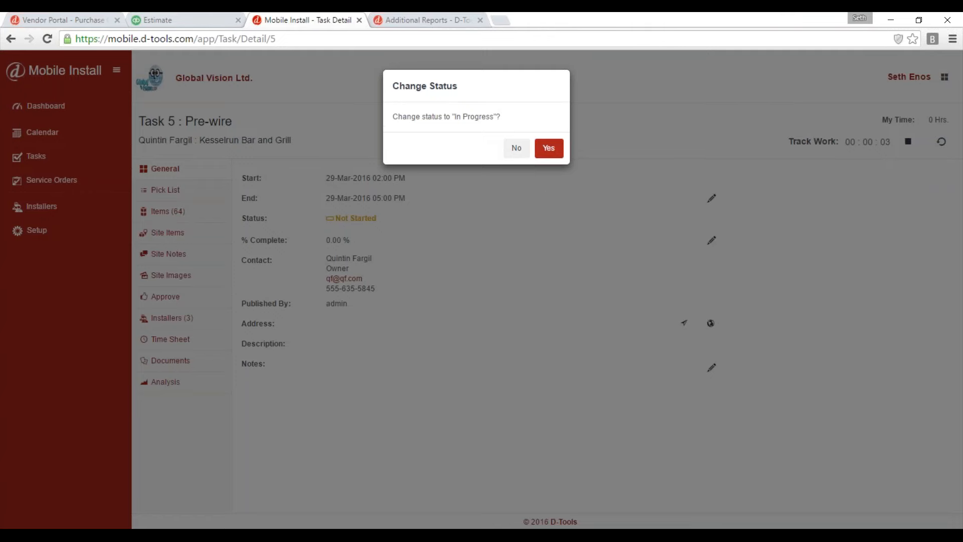
pyautogui.click(551, 149)
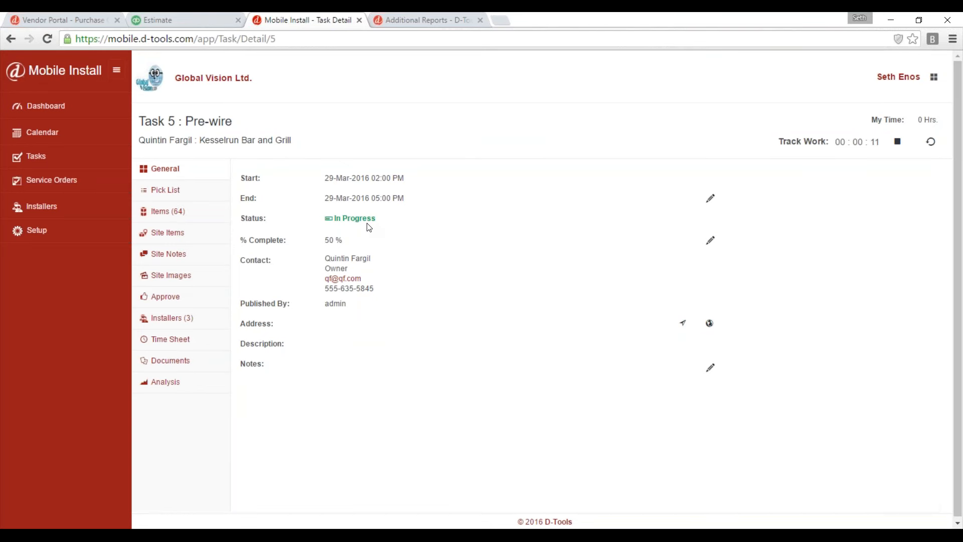
# Mark all items in the Pre-wire task's pick list as picked.
pyautogui.click(170, 191)
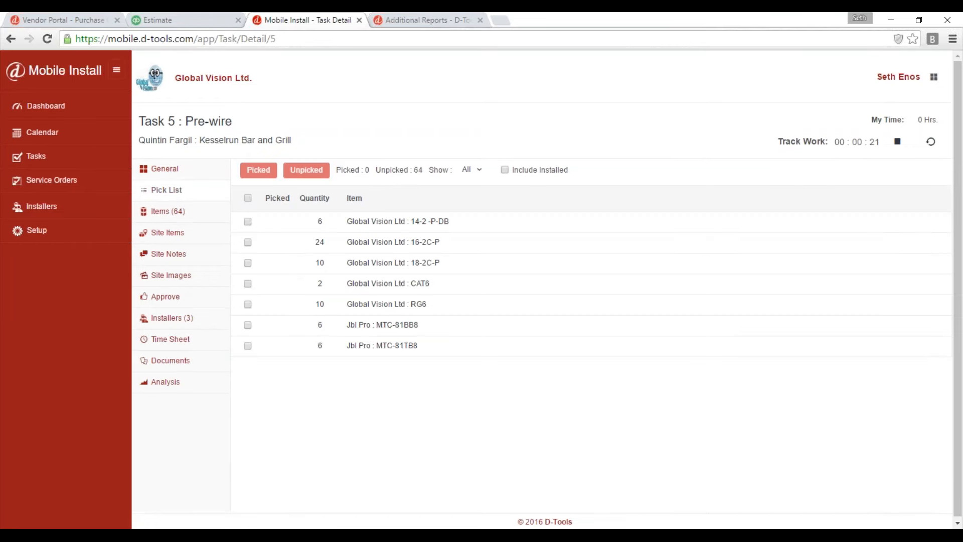
pyautogui.click(248, 196)
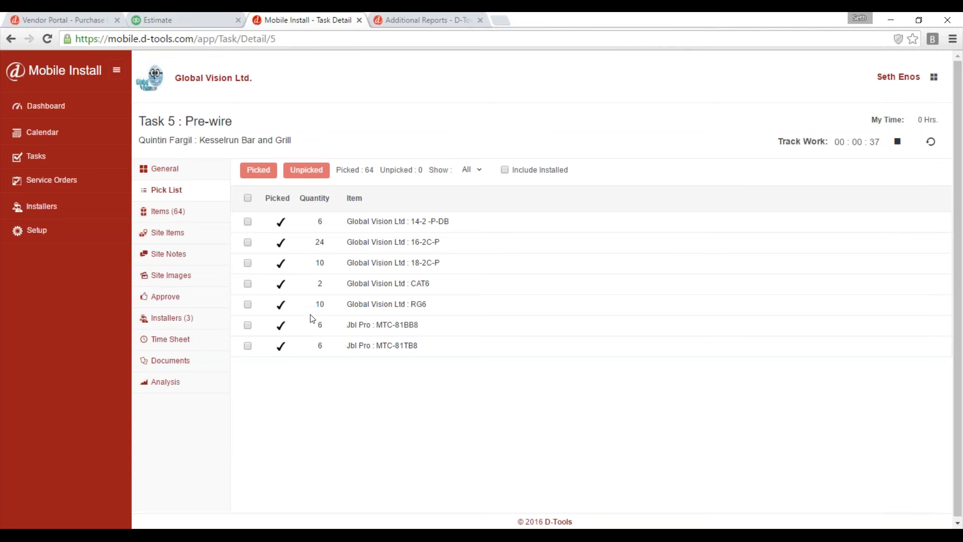
# Examine the editable installation fields of item AUD-028 in the Pre-wire task's item list, then cancel without changes.
pyautogui.click(166, 212)
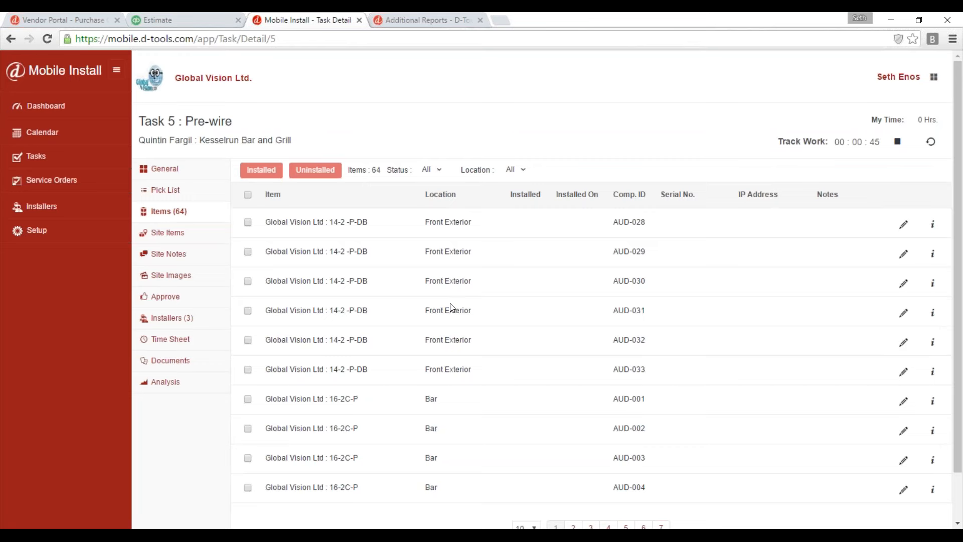
pyautogui.click(904, 225)
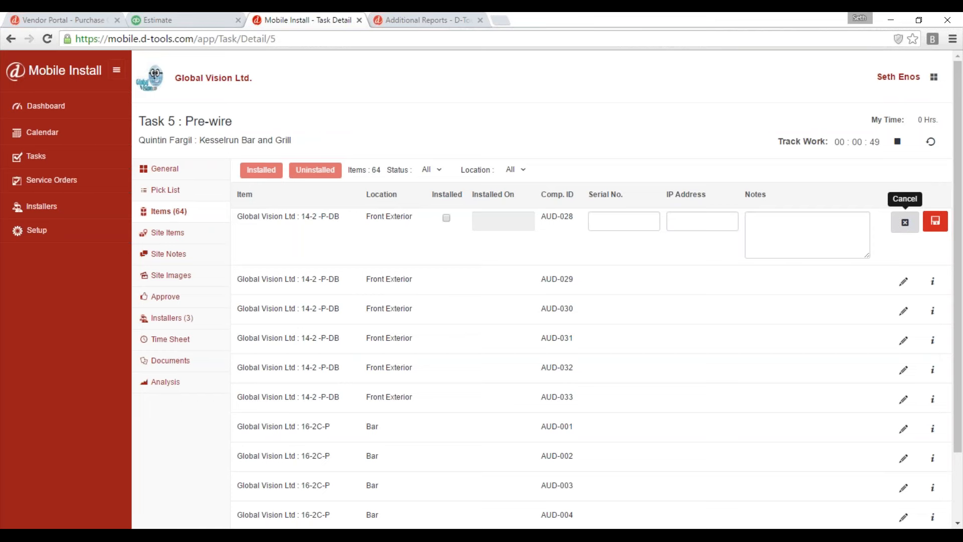
pyautogui.click(605, 221)
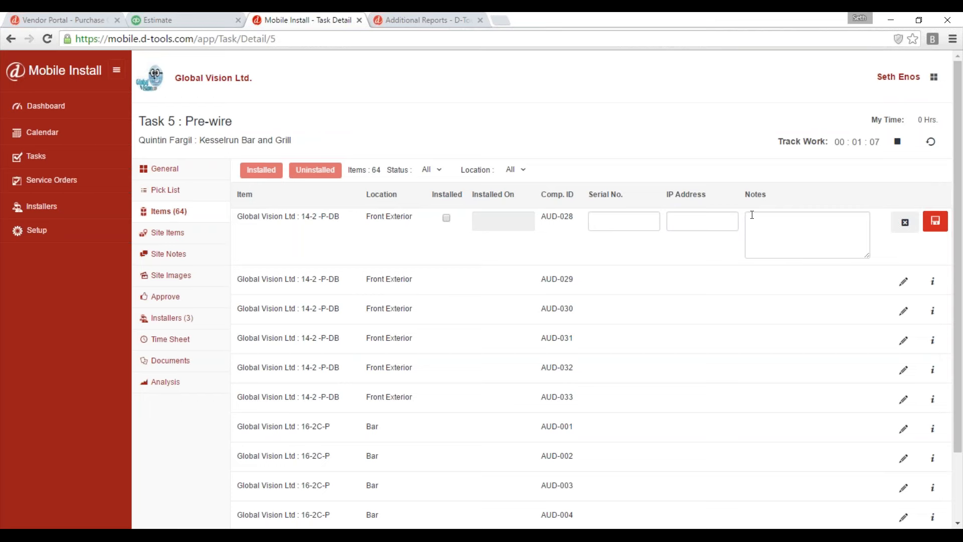
pyautogui.click(905, 225)
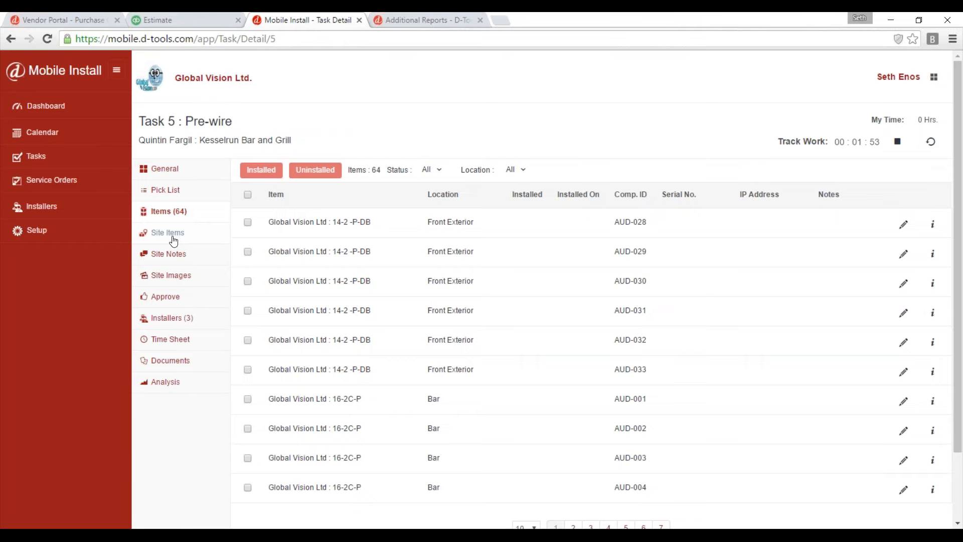
# Start a new product site item for the Pre-wire task with manufacturer Elan, model TS2 and description Touchpad.
pyautogui.click(172, 238)
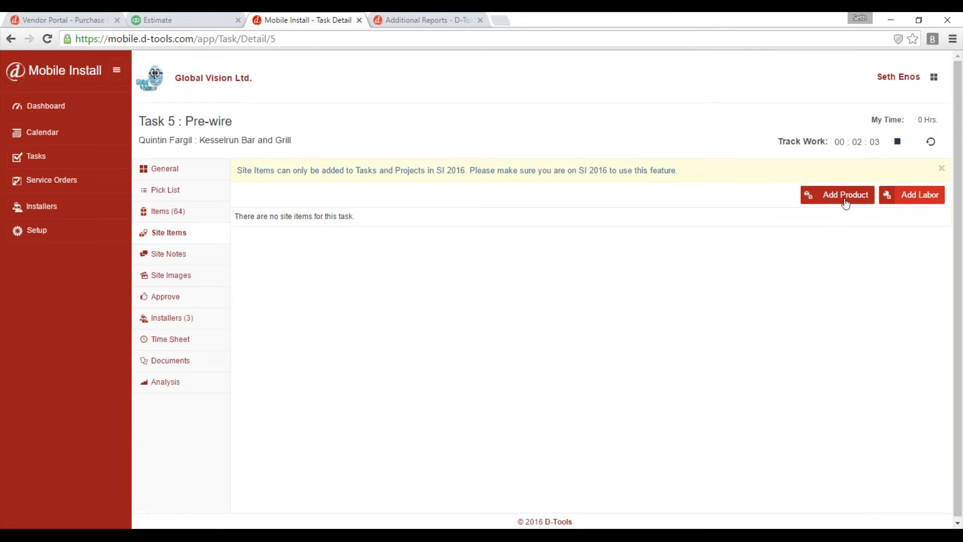
pyautogui.click(813, 197)
pyautogui.click(426, 265)
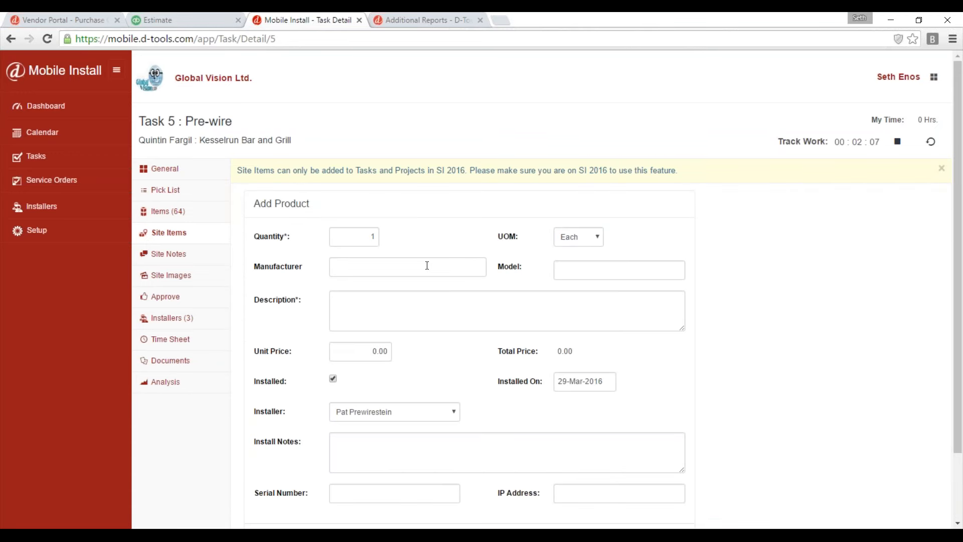
pyautogui.write('Elan')
pyautogui.press('Tab')
pyautogui.write('TS2')
pyautogui.press('Tab')
pyautogui.write('T')
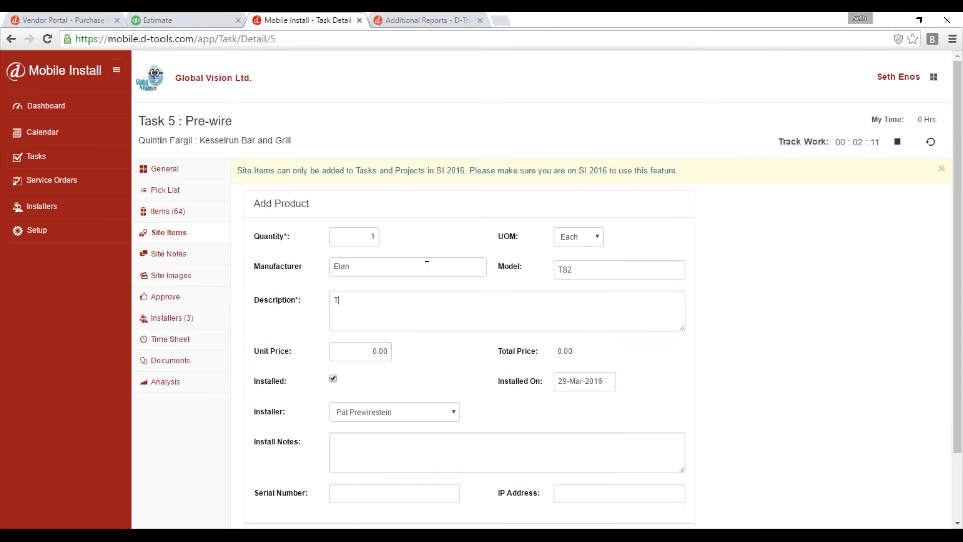
pyautogui.write('ouchpad')
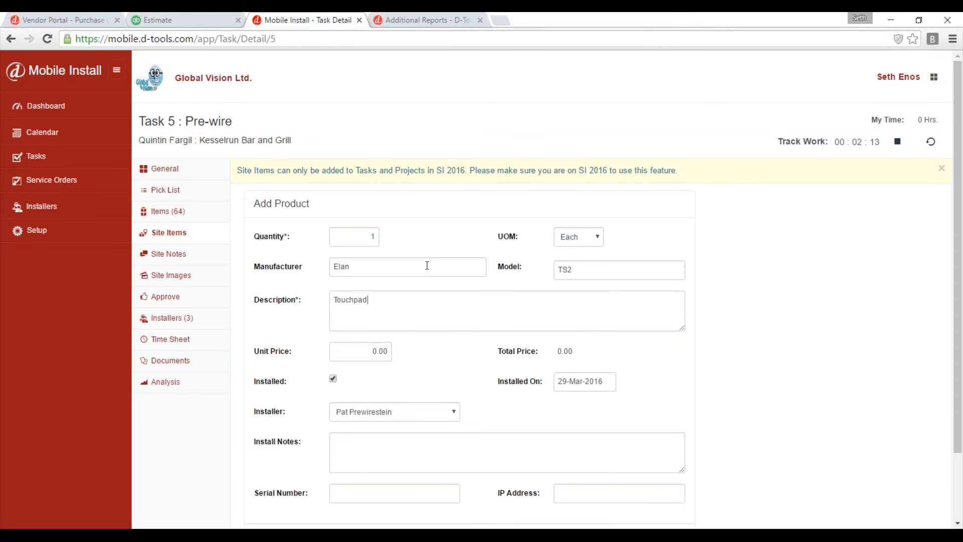
# Set the Touchpad's unit price to 250, choose the last listed installer, and save the site item with empty install notes and IP address.
pyautogui.click(356, 350)
pyautogui.write('250')
pyautogui.scroll(-2, 436, 342)
pyautogui.click(386, 332)
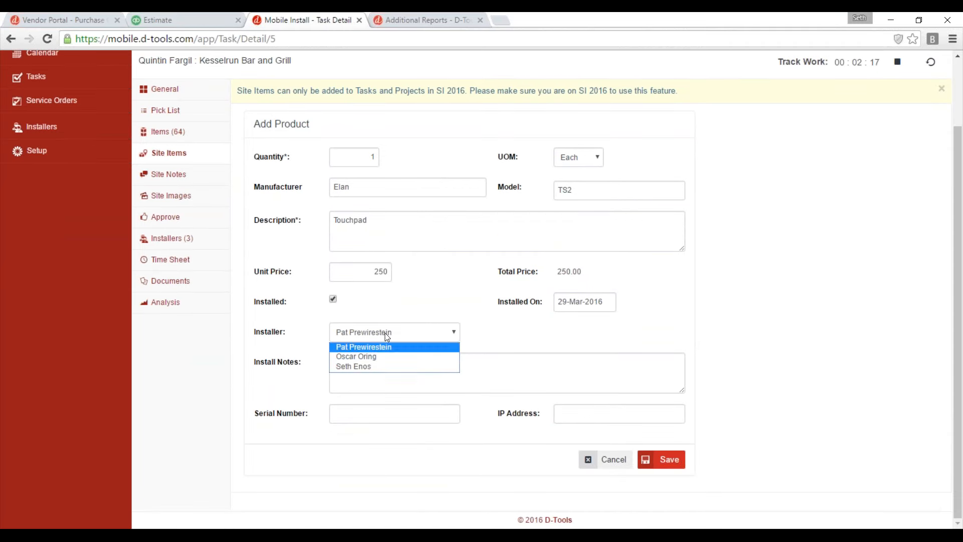
pyautogui.click(366, 367)
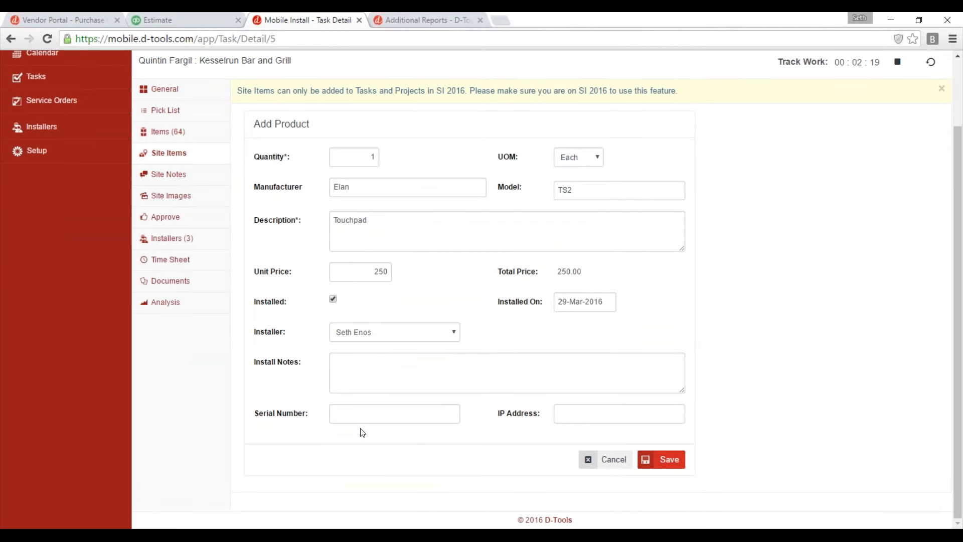
pyautogui.click(360, 363)
pyautogui.press('Tab')
pyautogui.click(587, 416)
pyautogui.click(671, 460)
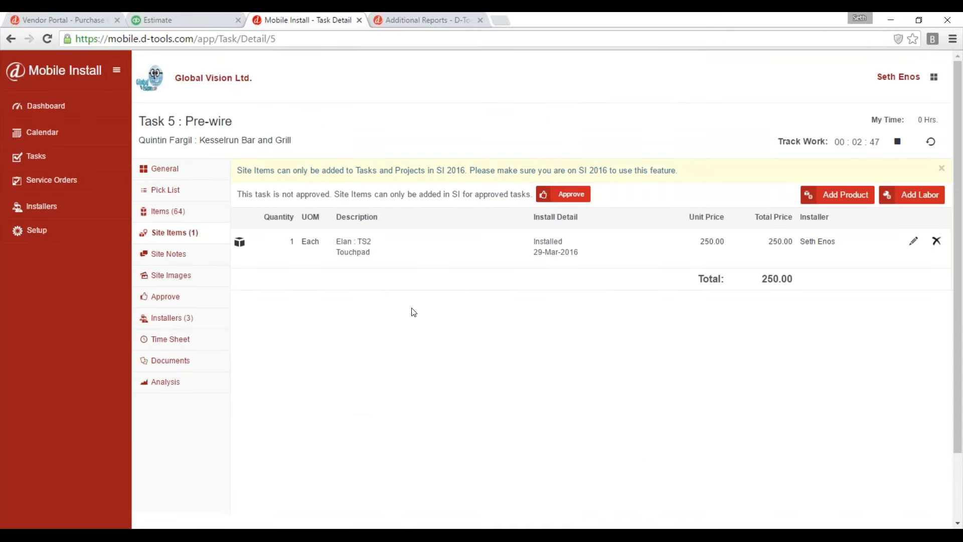
# Stop tracking work on the Pre-wire task and add the tracked time as a billable entry with description "idfjdfalkdfsj;daslkf".
pyautogui.click(894, 145)
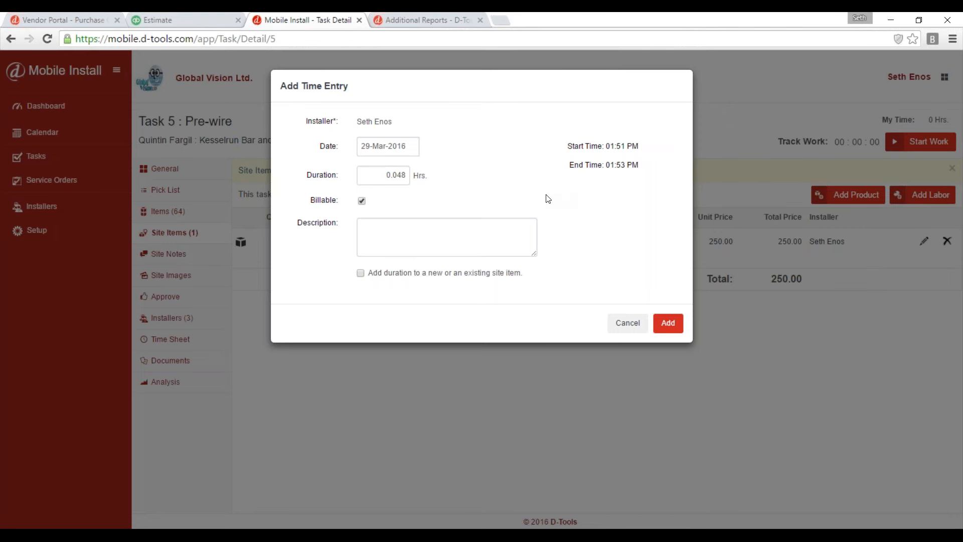
pyautogui.click(396, 237)
pyautogui.write('idfjdfalkdfsj;daslkf')
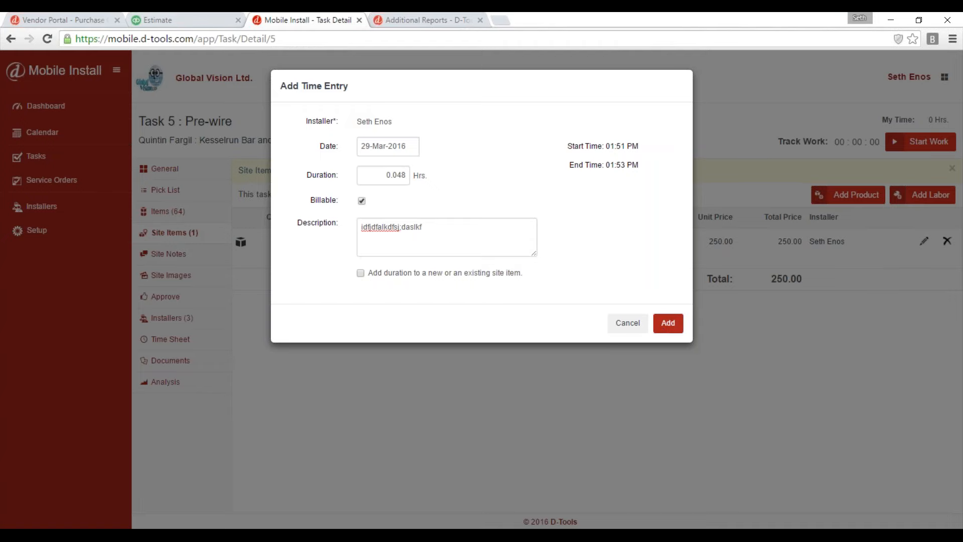
pyautogui.click(669, 323)
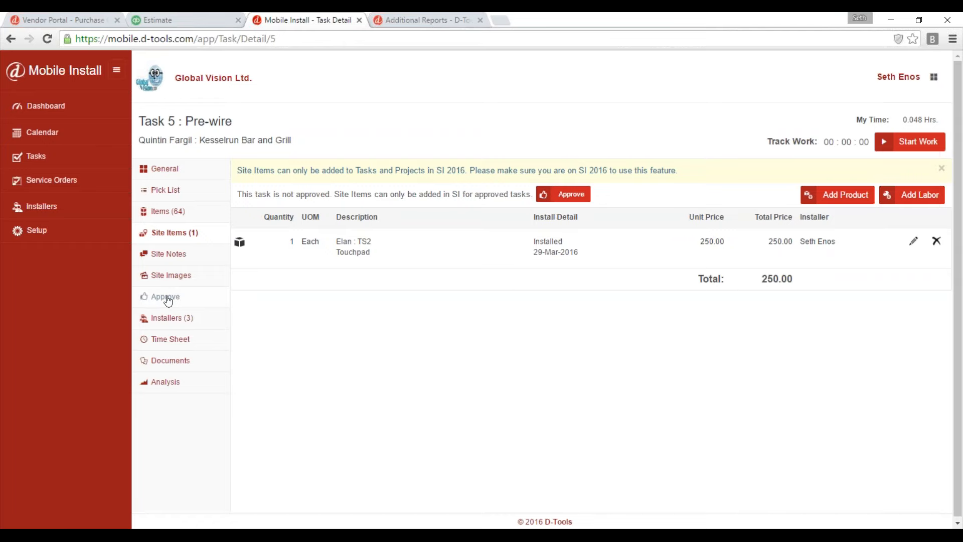
# Open the Pre-wire task's approval page and review its site items and regular items.
pyautogui.click(568, 196)
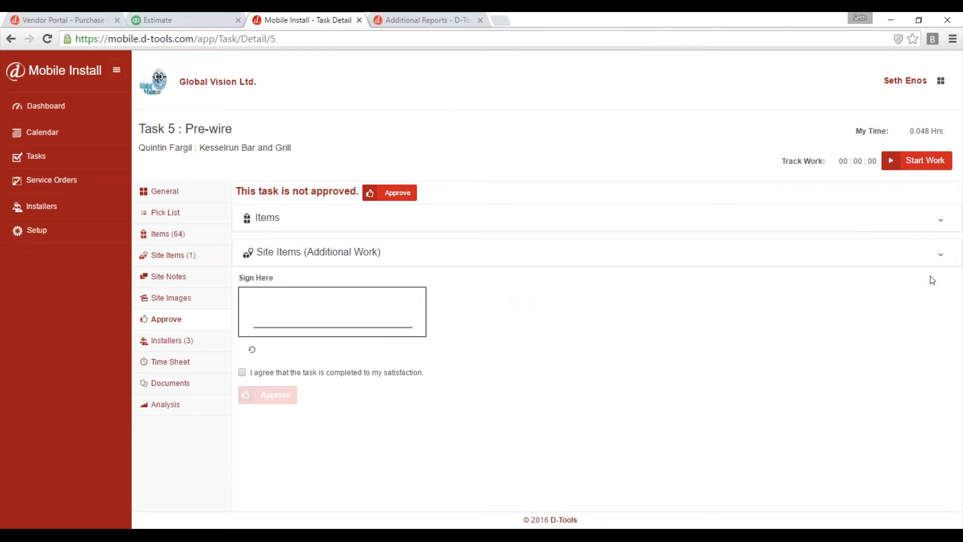
pyautogui.click(939, 256)
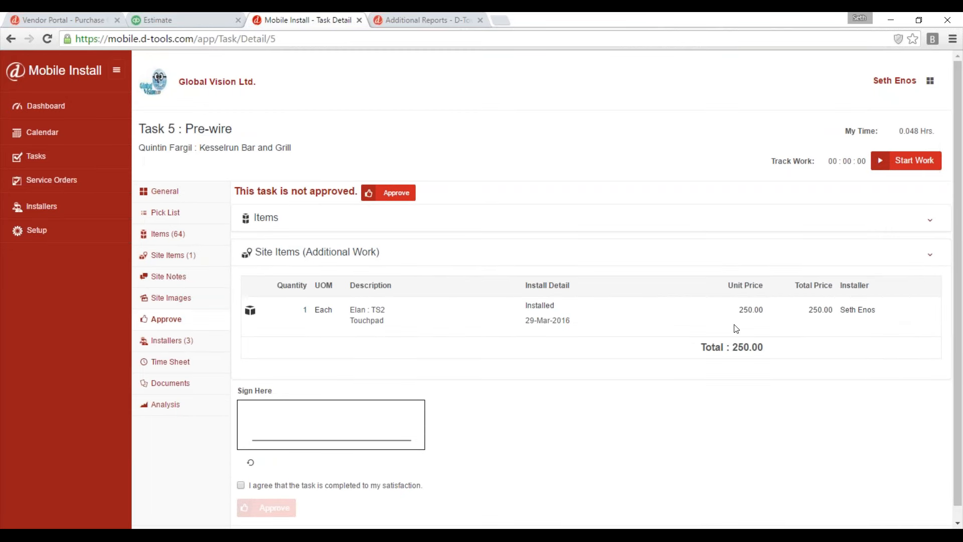
pyautogui.click(932, 256)
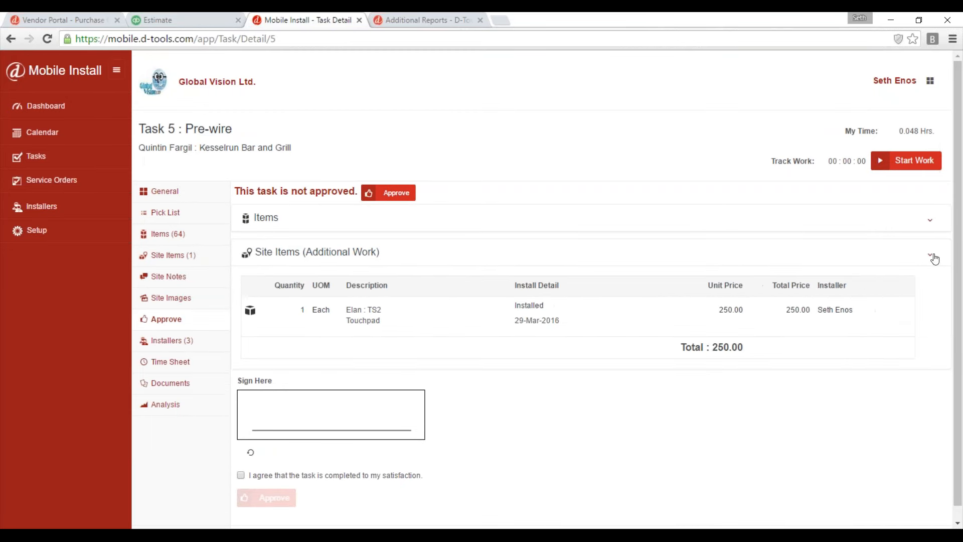
pyautogui.click(937, 224)
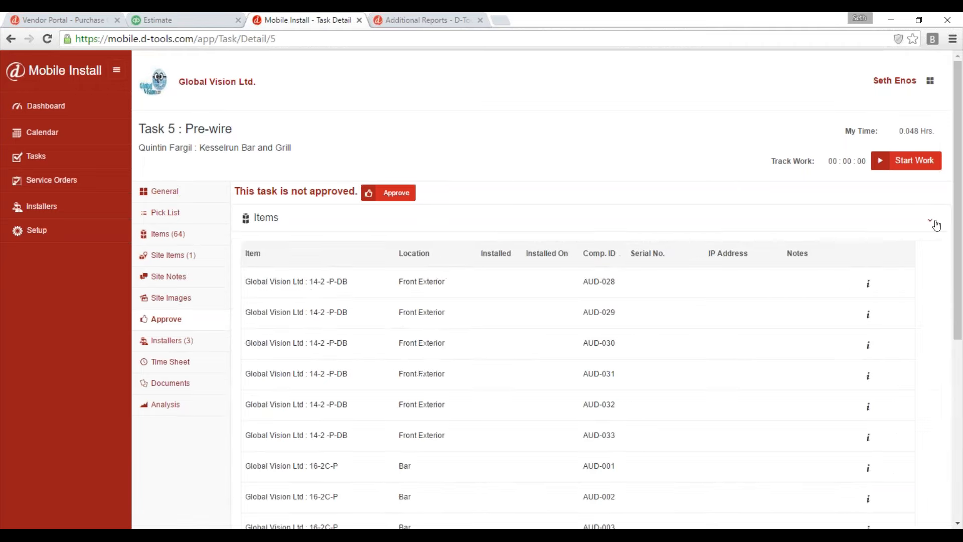
pyautogui.click(935, 223)
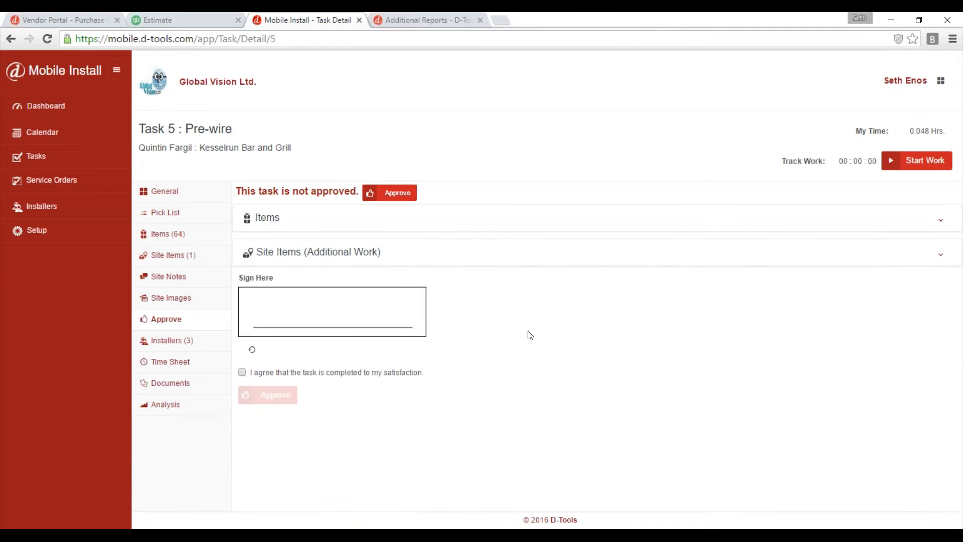
# Agree that the task is completed satisfactorily, sign in the signature box, and approve the Pre-wire task.
pyautogui.click(242, 372)
pyautogui.moveTo(303, 290)
pyautogui.mouseDown()
pyautogui.moveTo(282, 310)
pyautogui.moveTo(307, 330)
pyautogui.moveTo(358, 311)
pyautogui.moveTo(303, 321)
pyautogui.moveTo(369, 296)
pyautogui.moveTo(396, 320)
pyautogui.mouseUp()
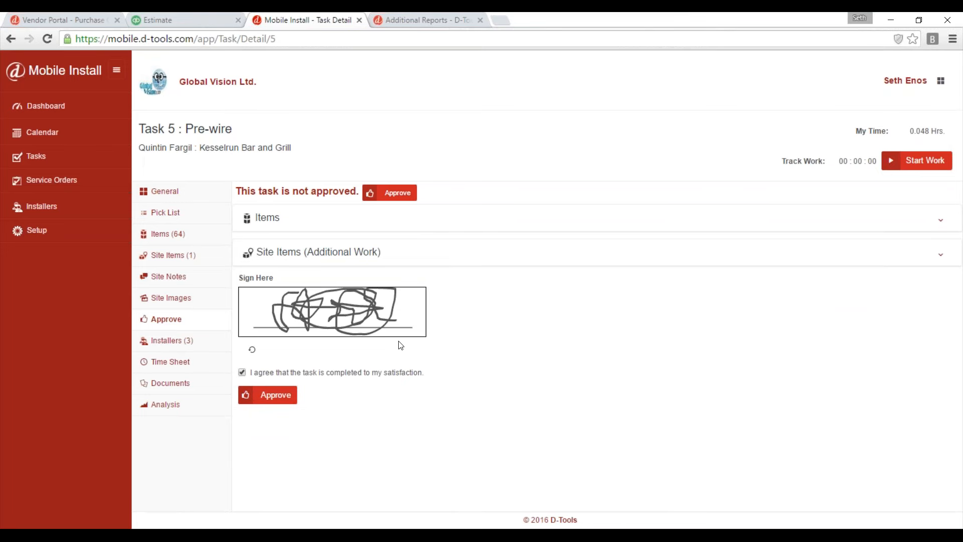
pyautogui.click(266, 396)
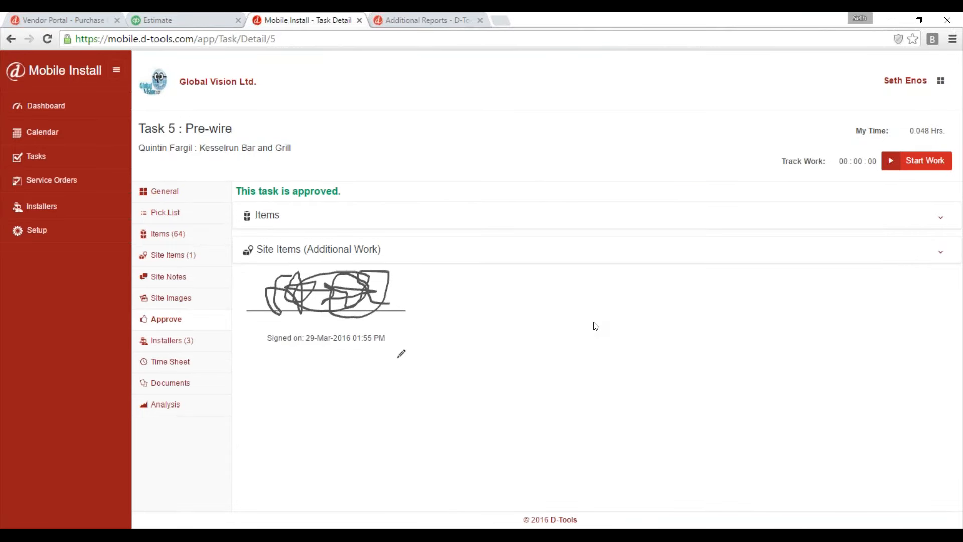
# Add a billable 4-hour time entry to the task's time sheet with description "oooooooooooooooooooooo".
pyautogui.click(172, 366)
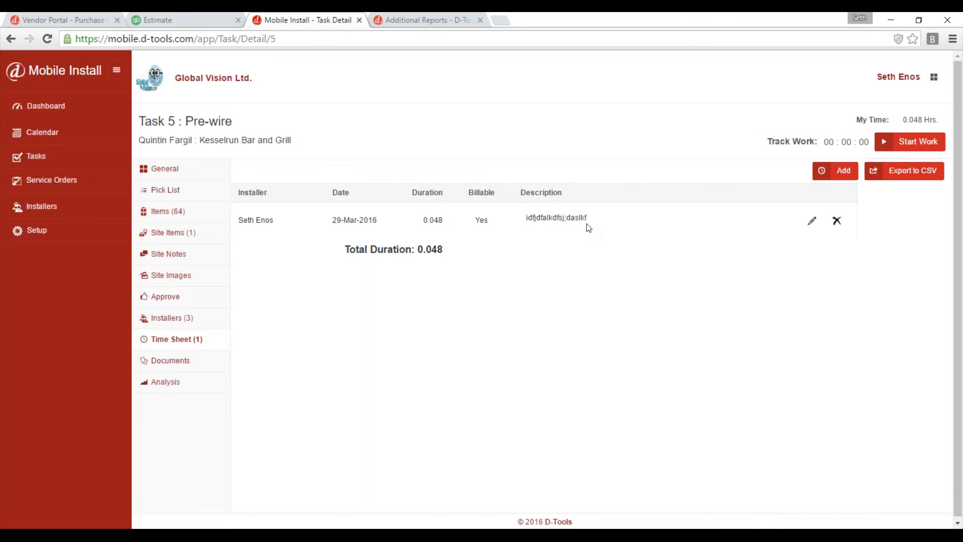
pyautogui.click(835, 171)
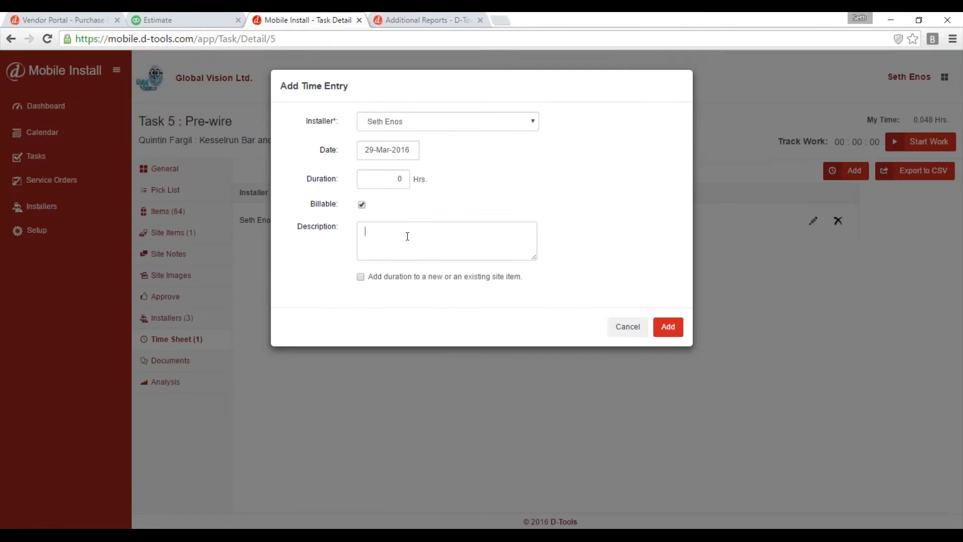
pyautogui.write('oooooooooooooooooooooo')
pyautogui.doubleClick(399, 179)
pyautogui.write('4')
pyautogui.click(670, 329)
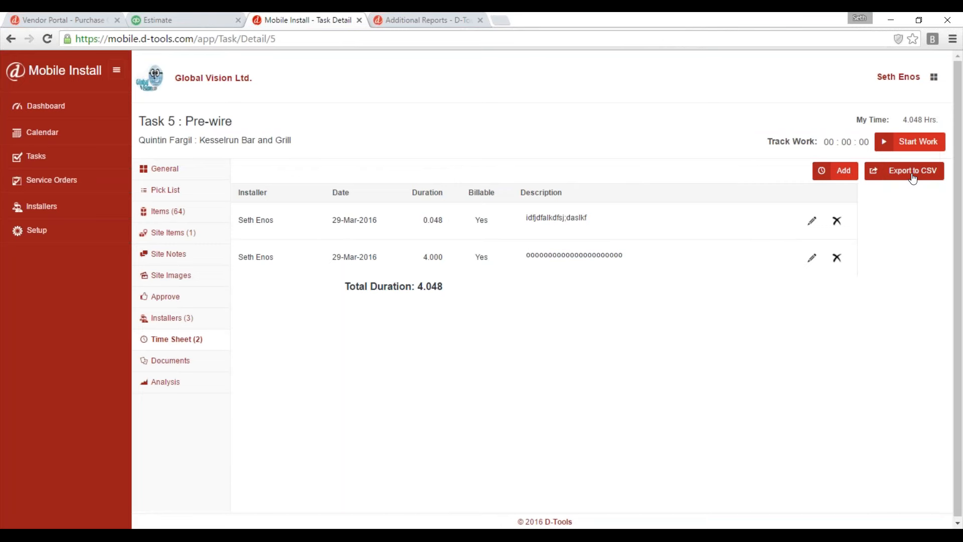
# View the account options, including Export Time Sheet, and close them without choosing one.
pyautogui.click(935, 78)
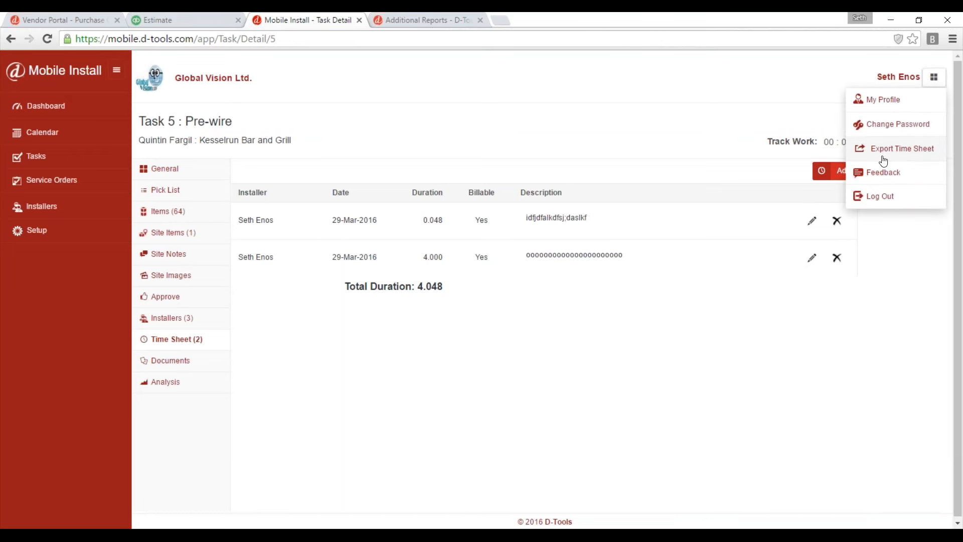
pyautogui.click(576, 87)
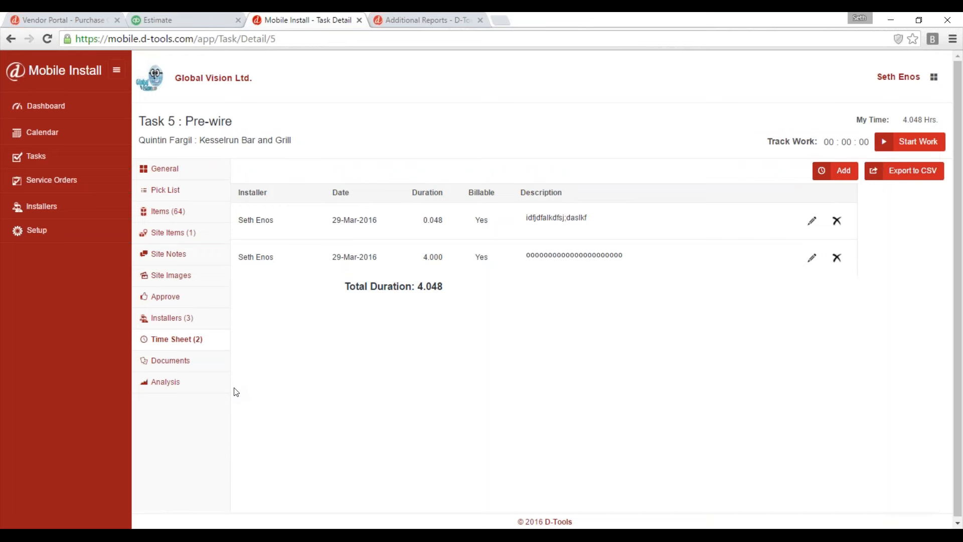
# Switch to the D-Tools SI Project Editor, close the open project, and check it in.
pyautogui.click(337, 522)
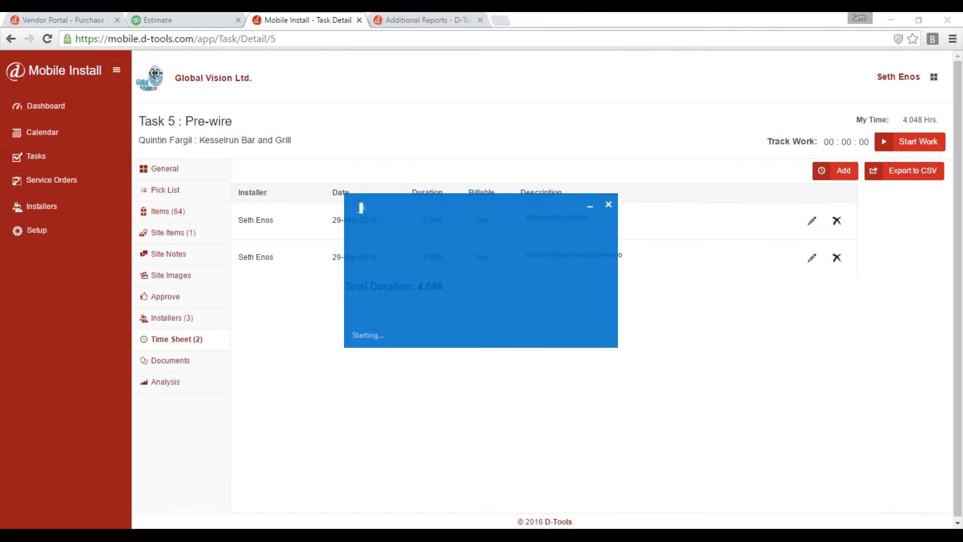
pyautogui.click(610, 205)
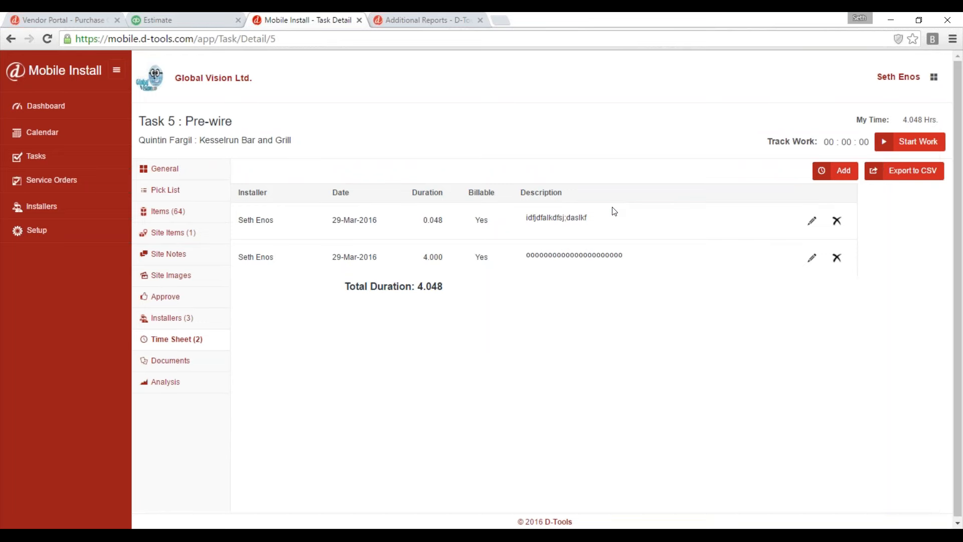
pyautogui.moveTo(388, 527)
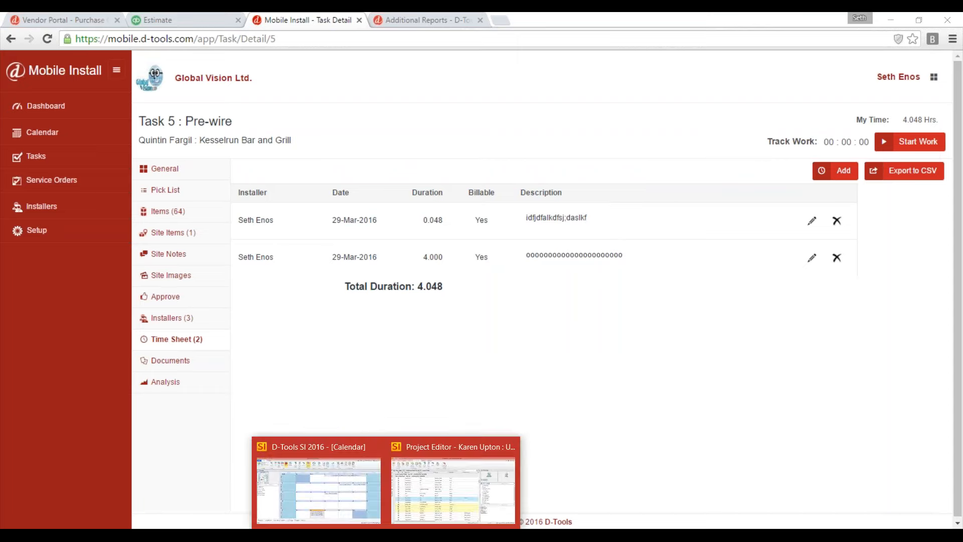
pyautogui.click(444, 496)
pyautogui.click(947, 20)
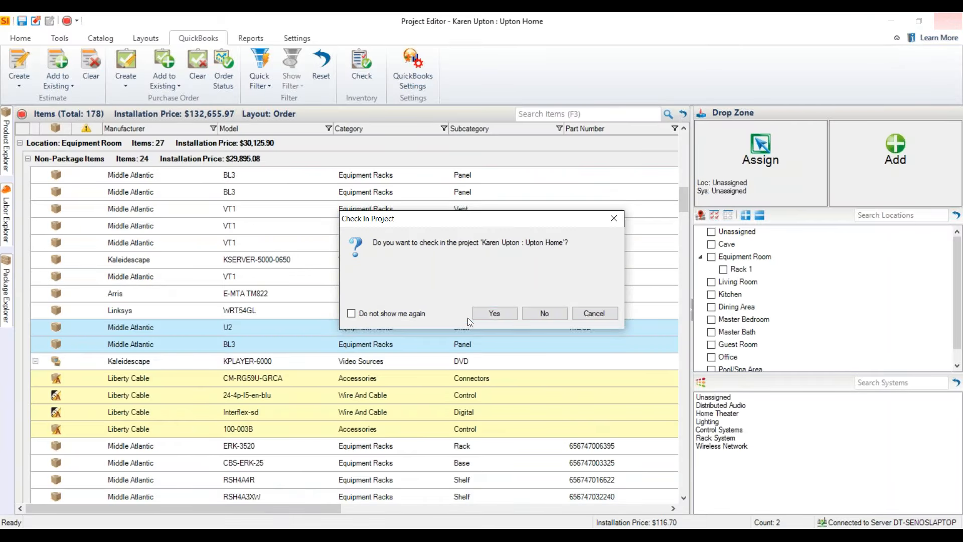
pyautogui.click(493, 313)
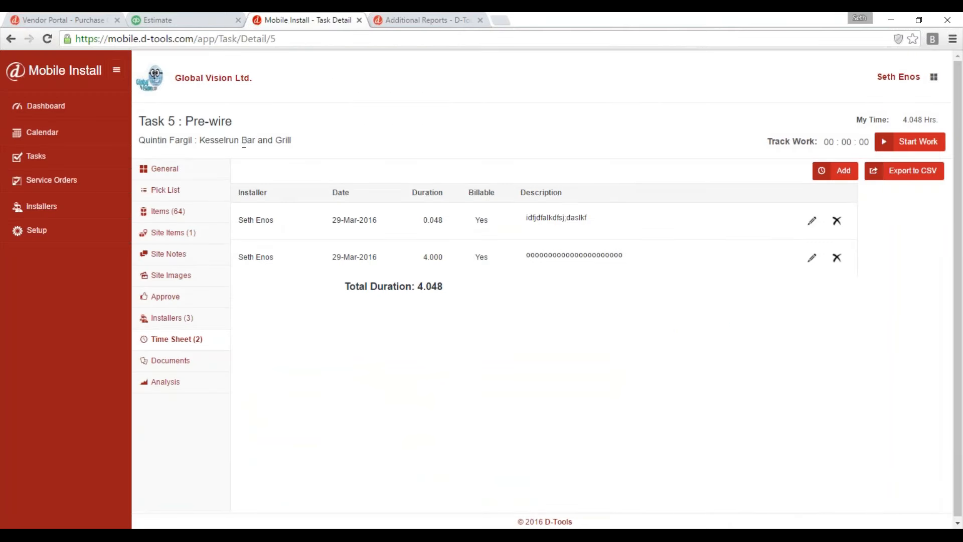
# Switch to the main D-Tools SI 2016 window, open the Task Explorer, and update the tasks from Mobile Install.
pyautogui.moveTo(388, 527)
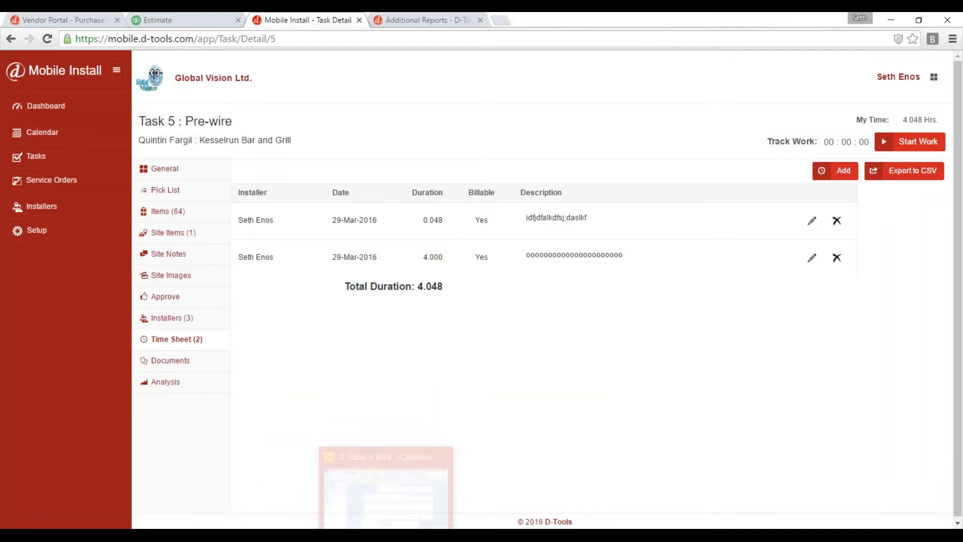
pyautogui.click(386, 482)
pyautogui.click(19, 38)
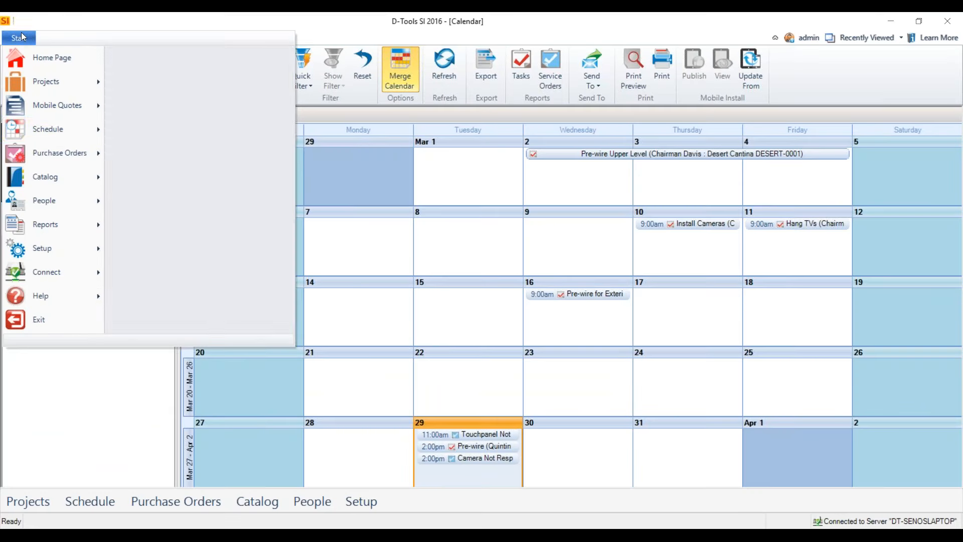
pyautogui.moveTo(53, 130)
pyautogui.click(226, 64)
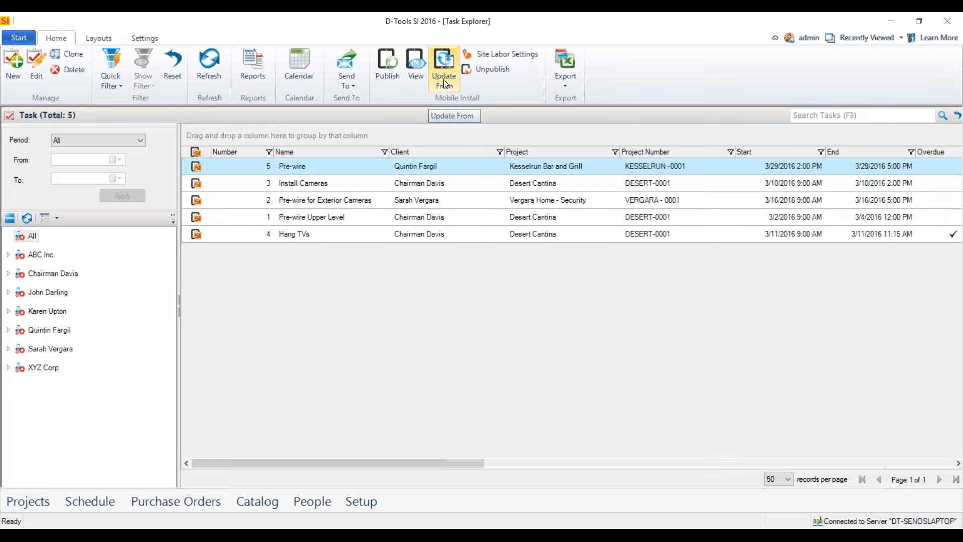
pyautogui.click(443, 79)
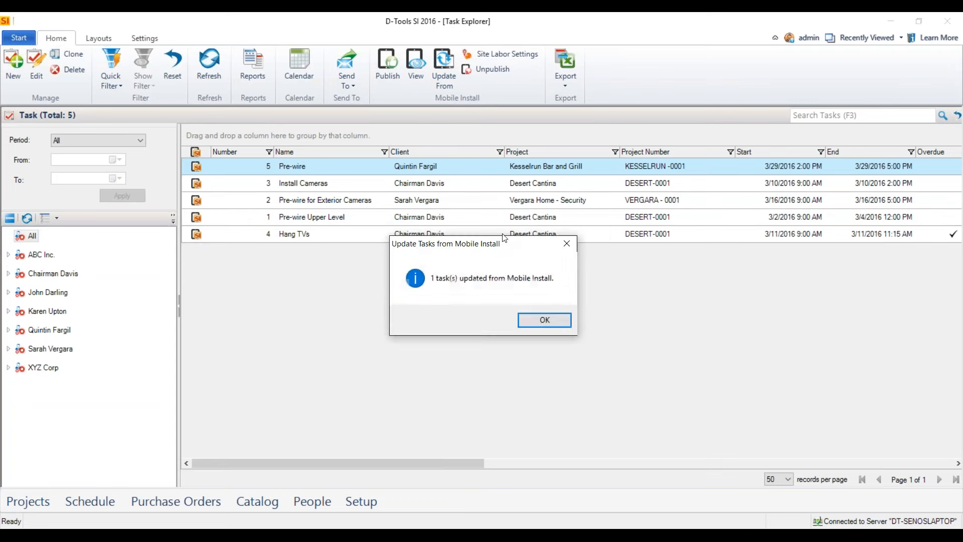
# Dismiss the update message and open the Pre-wire task of the Kesselrun Bar and Grill project.
pyautogui.click(546, 325)
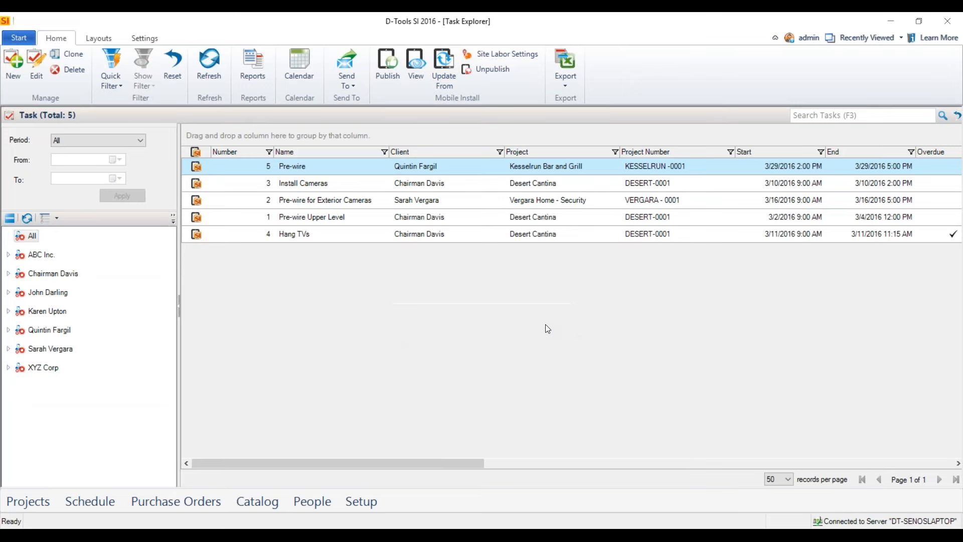
pyautogui.doubleClick(393, 164)
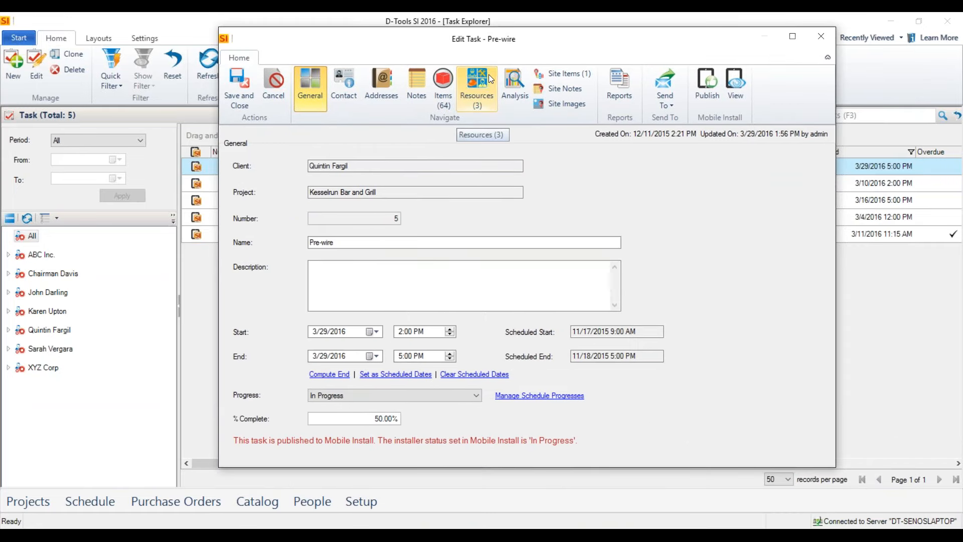
pyautogui.click(488, 270)
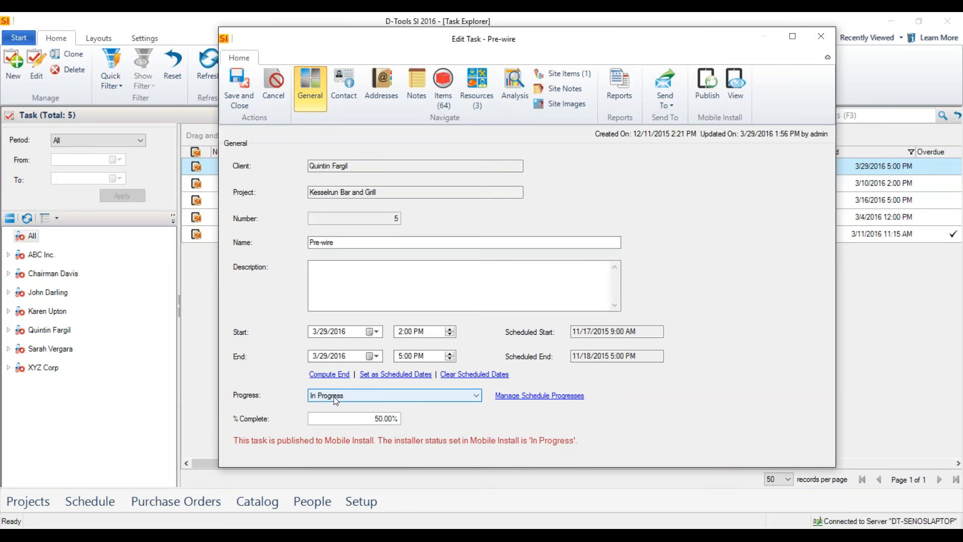
# Examine how the Mobile Install statuses In Progress and Completed map to schedule progresses, and close Manage Schedule Progresses without changes.
pyautogui.click(554, 397)
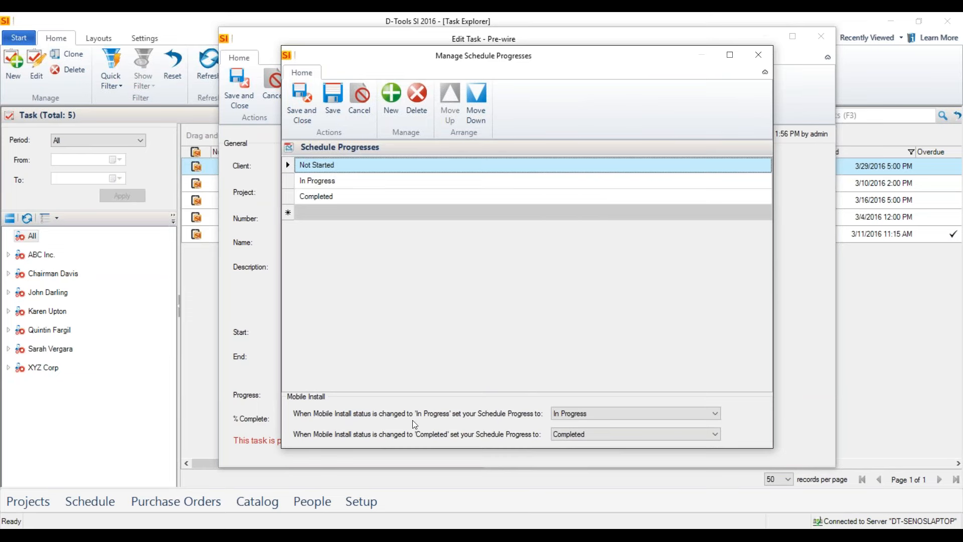
pyautogui.click(688, 412)
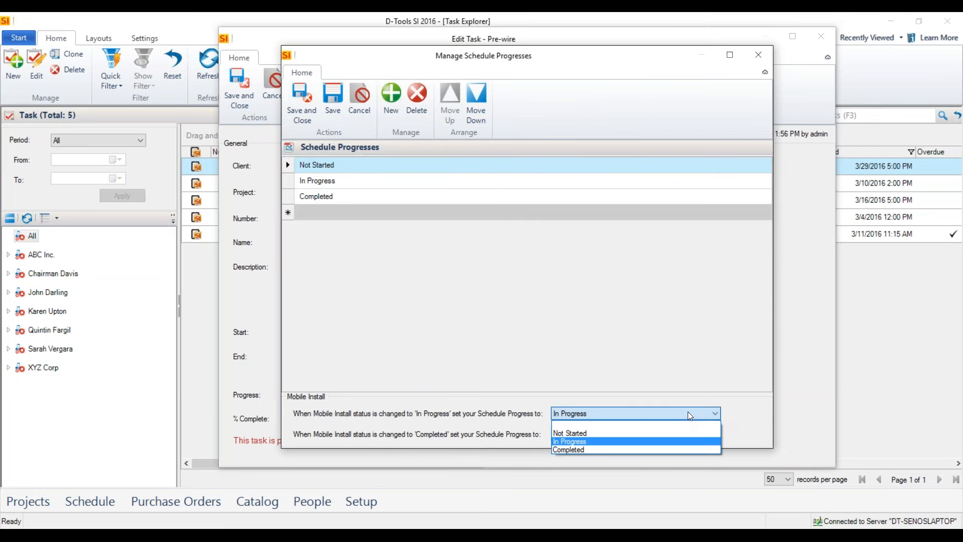
pyautogui.click(688, 415)
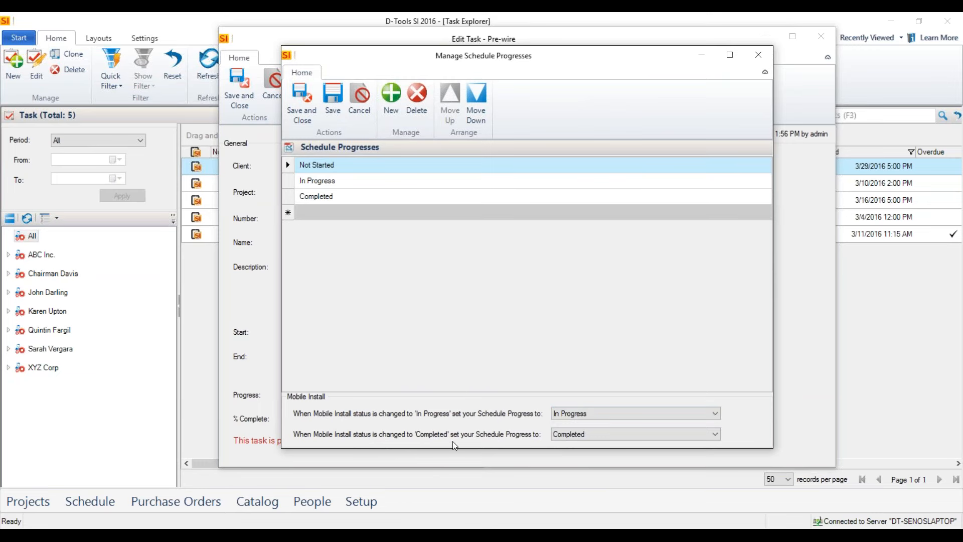
pyautogui.click(693, 435)
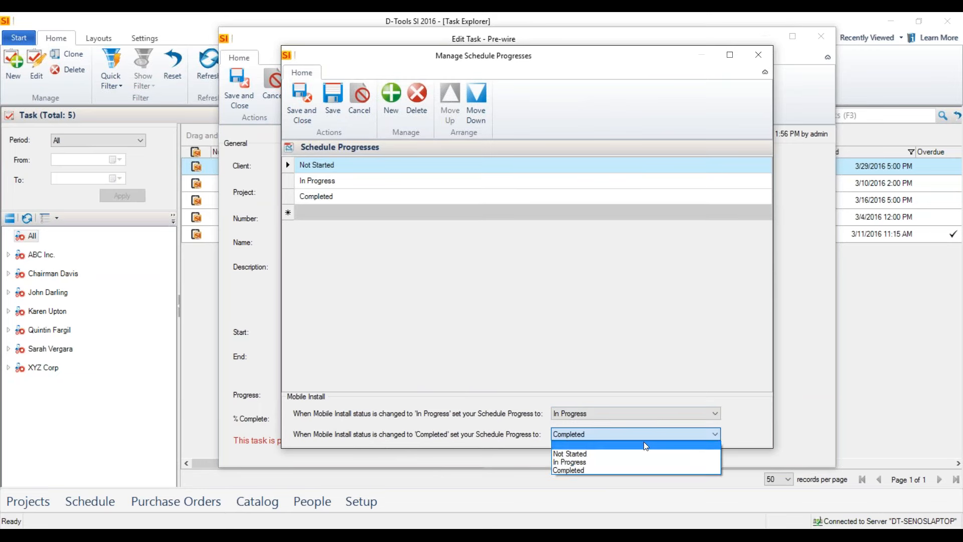
pyautogui.click(604, 435)
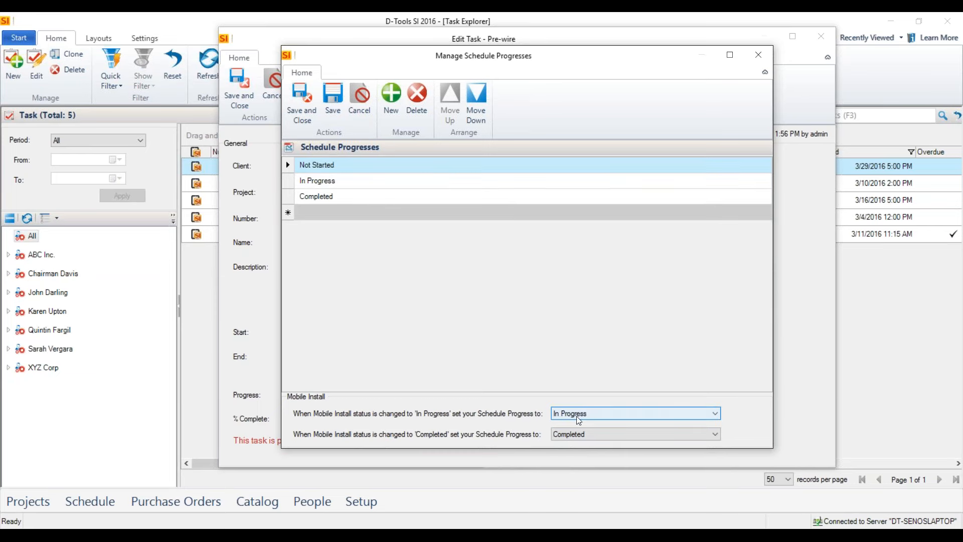
pyautogui.click(580, 282)
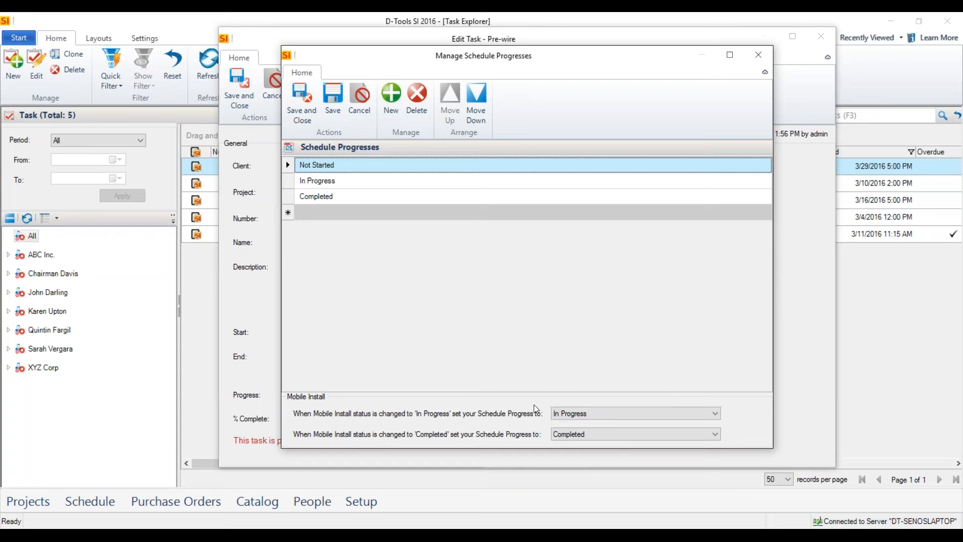
pyautogui.click(759, 56)
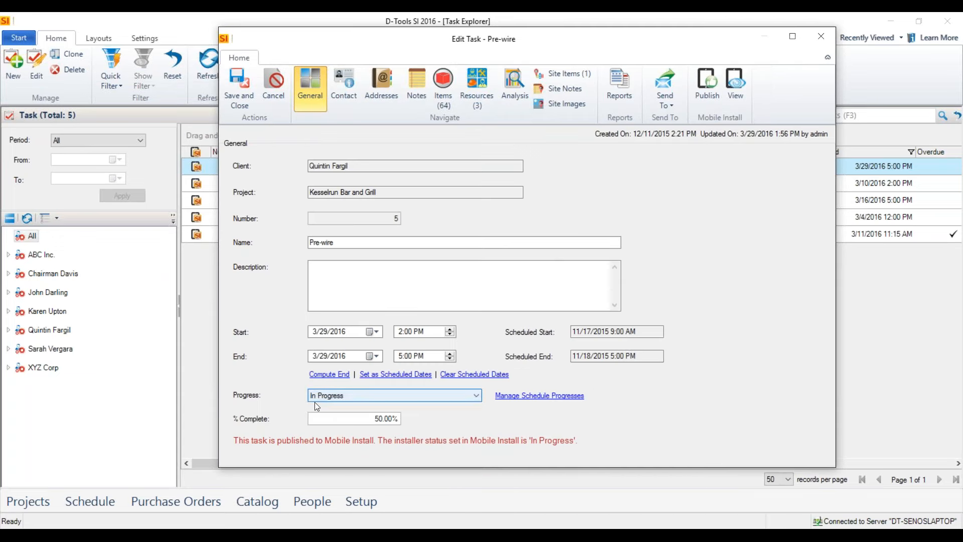
# Try the Not Started progress on the Pre-wire task and set it back to In Progress.
pyautogui.click(335, 401)
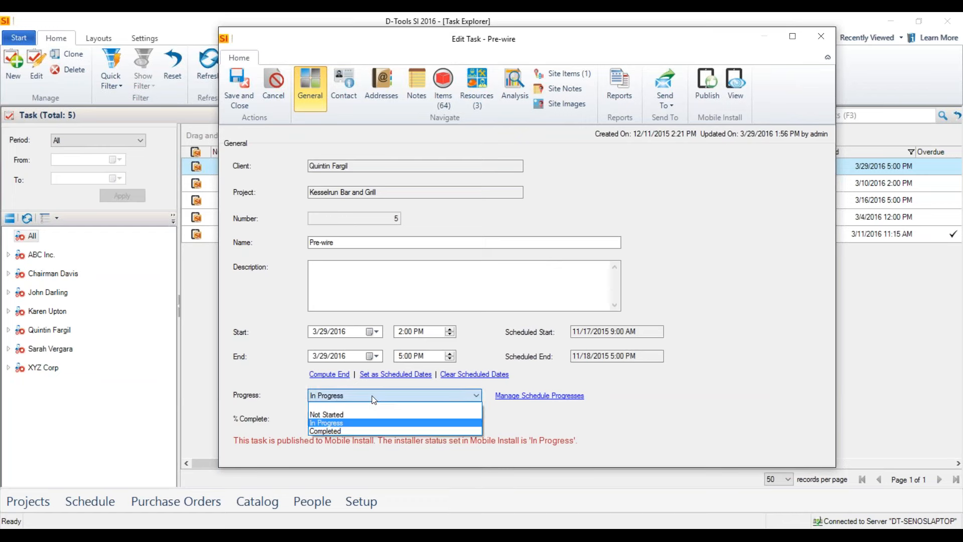
pyautogui.click(329, 411)
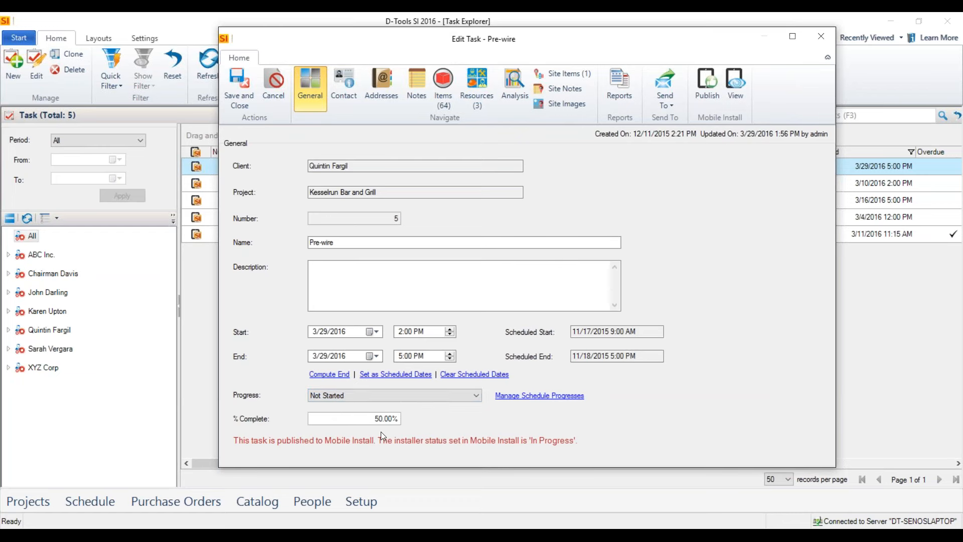
pyautogui.click(374, 396)
pyautogui.click(331, 423)
# View the site items of the Pre-wire task and close the task.
pyautogui.click(560, 74)
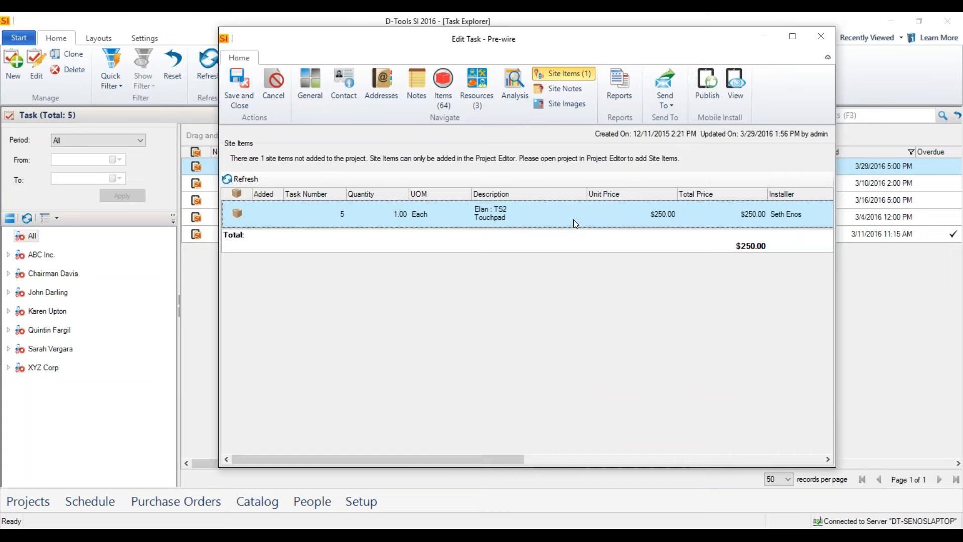
pyautogui.click(821, 37)
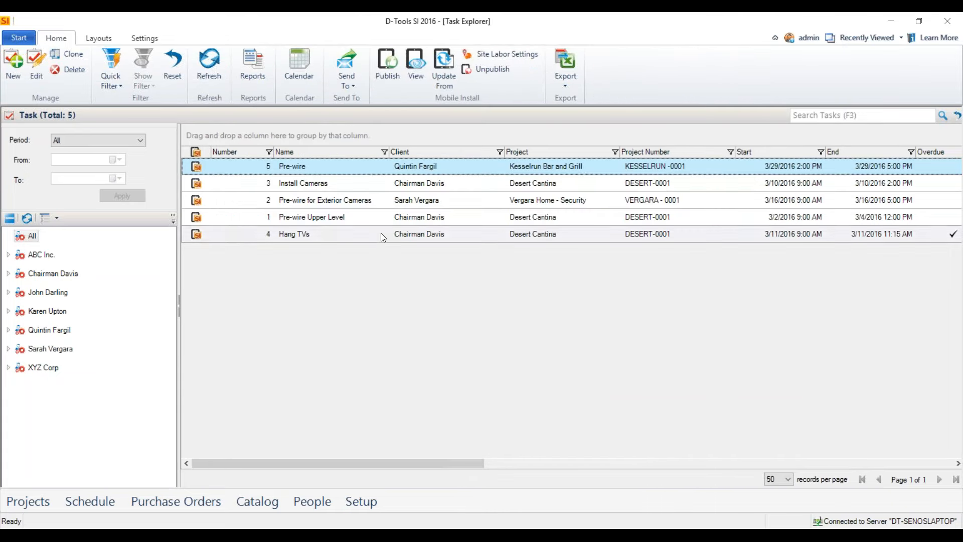
# Open the Project Explorer, then check out and open the Kesselrun Bar and Grill project in the Project Editor.
pyautogui.click(19, 38)
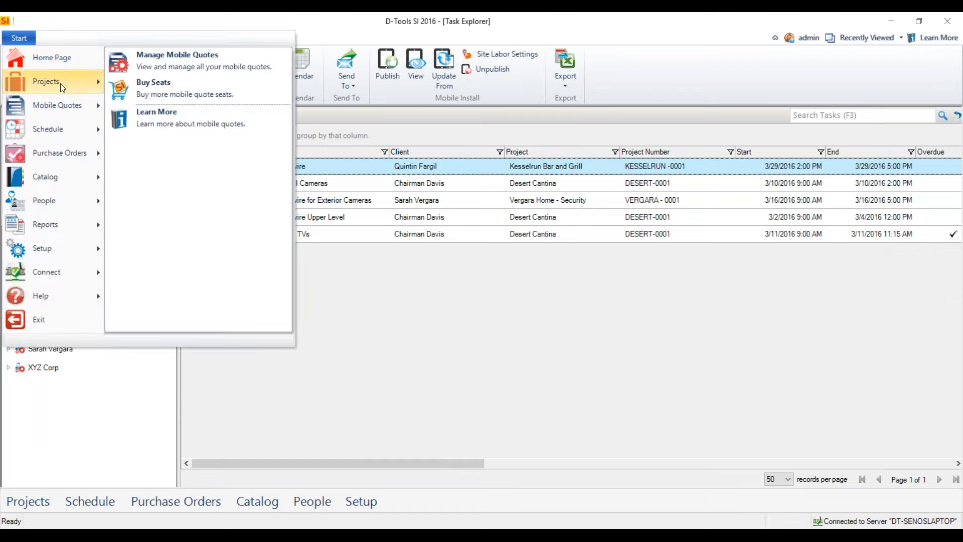
pyautogui.moveTo(71, 83)
pyautogui.click(190, 68)
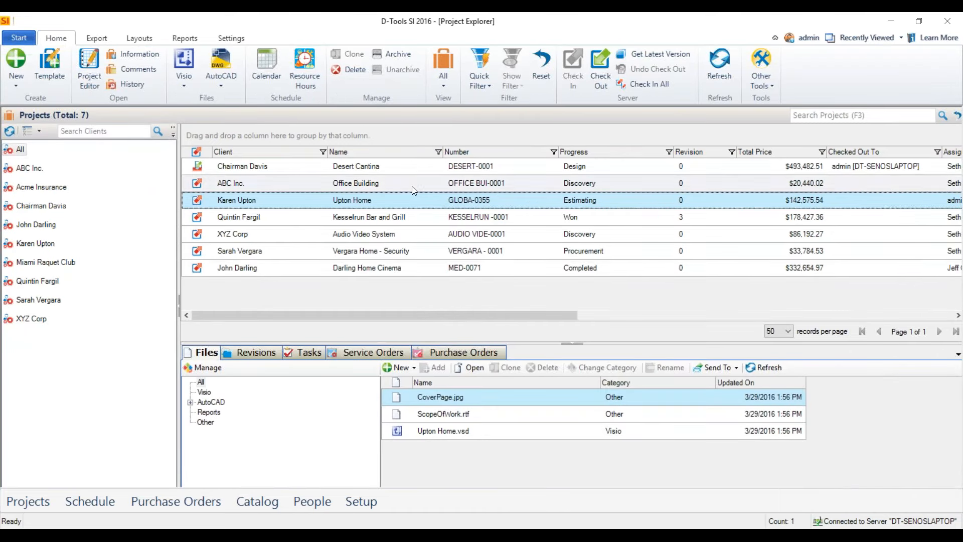
pyautogui.click(411, 218)
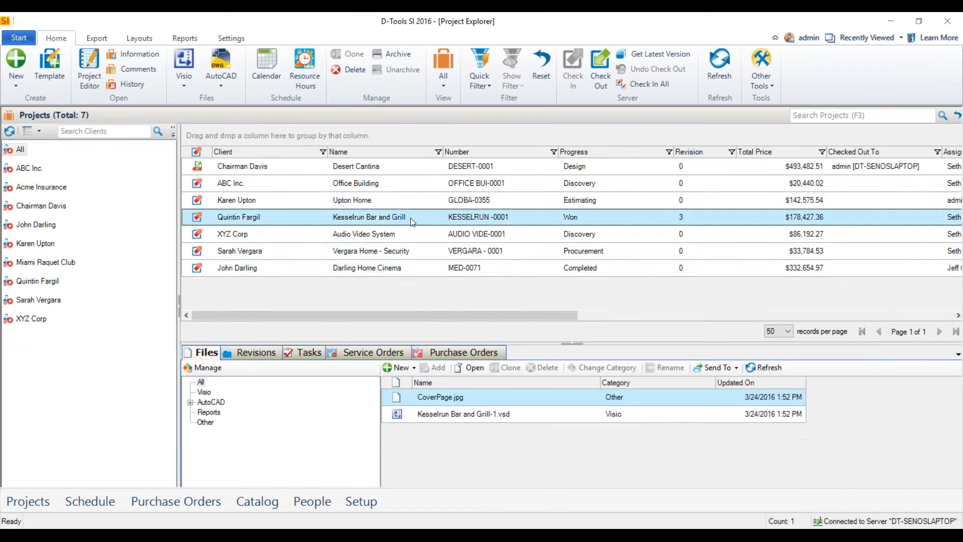
pyautogui.doubleClick(368, 213)
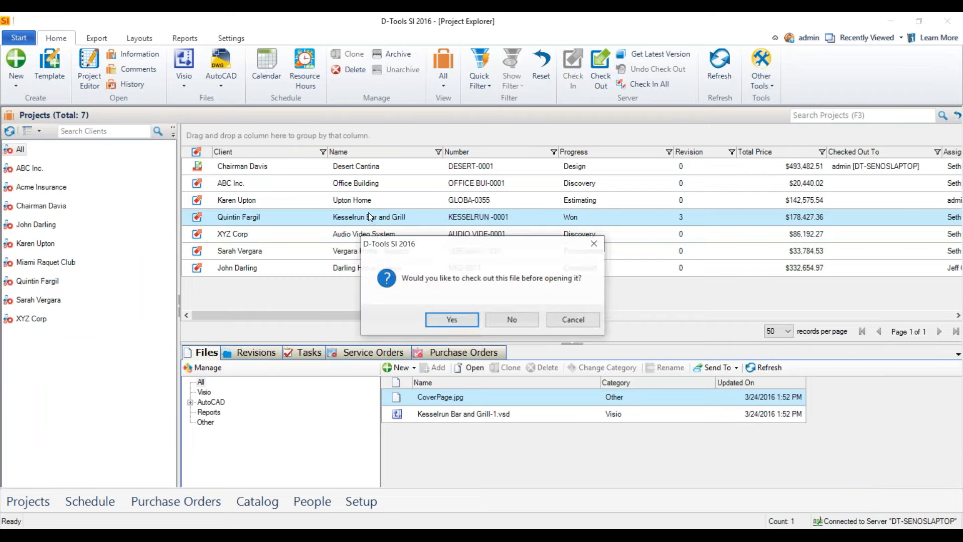
pyautogui.click(457, 325)
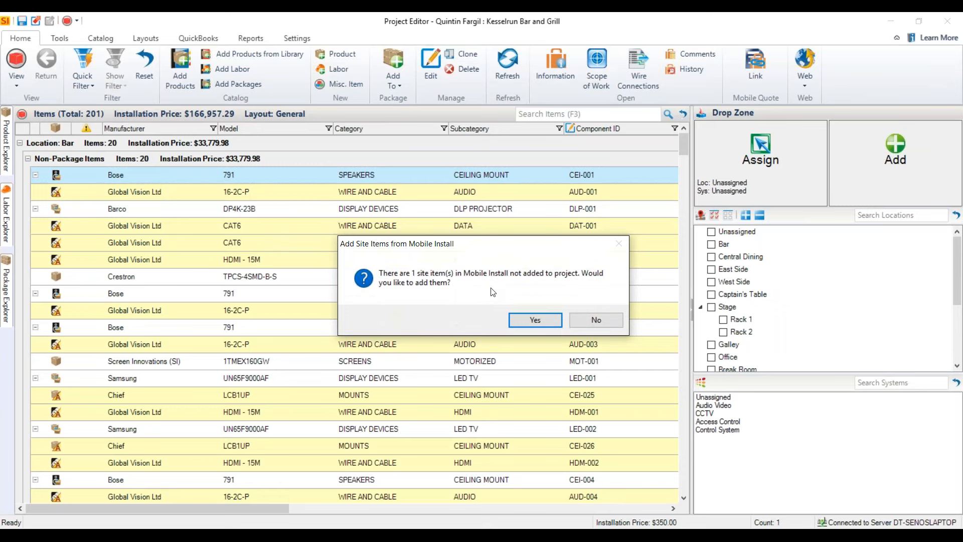
# Accept adding the Mobile Install site items and start adding the Elan TS2 touchpad to the project.
pyautogui.click(535, 321)
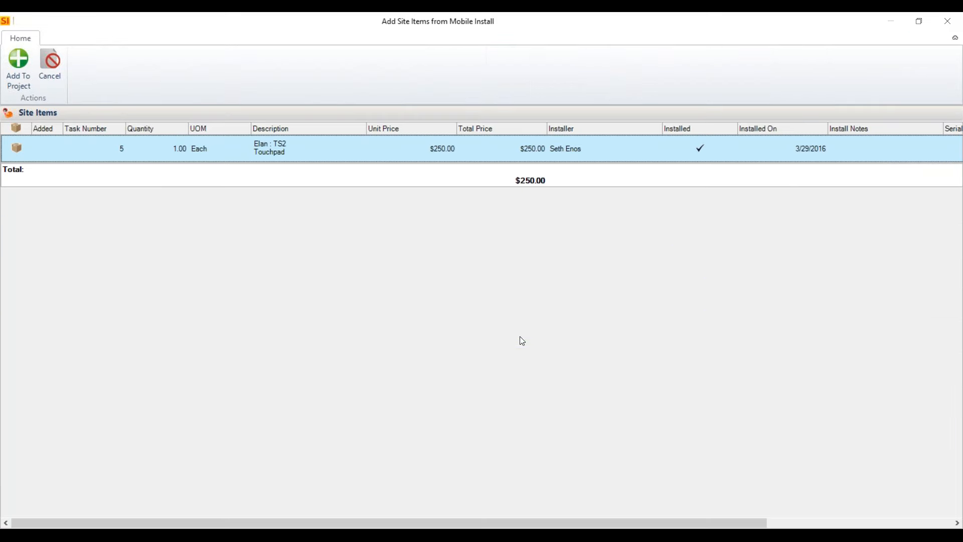
pyautogui.moveTo(431, 21); pyautogui.dragTo(455, 62)
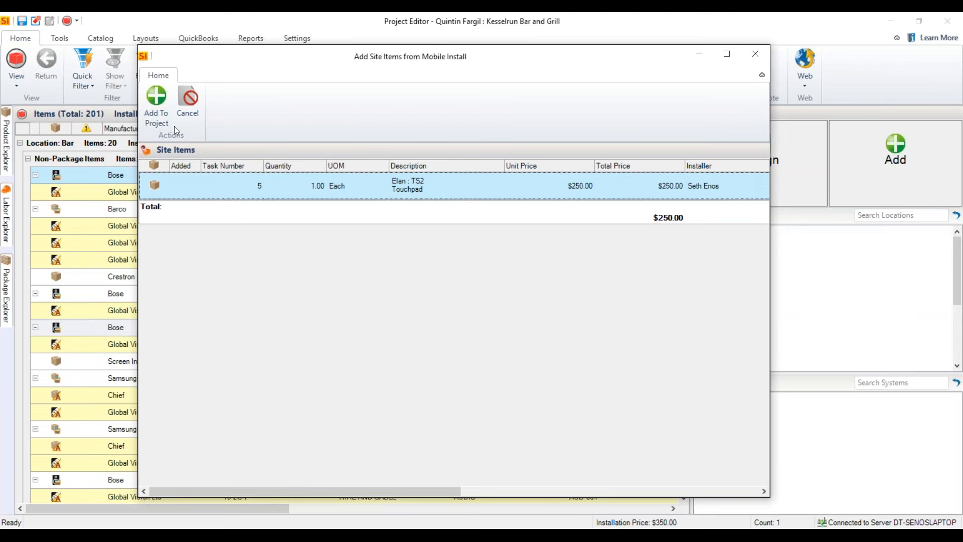
pyautogui.click(151, 118)
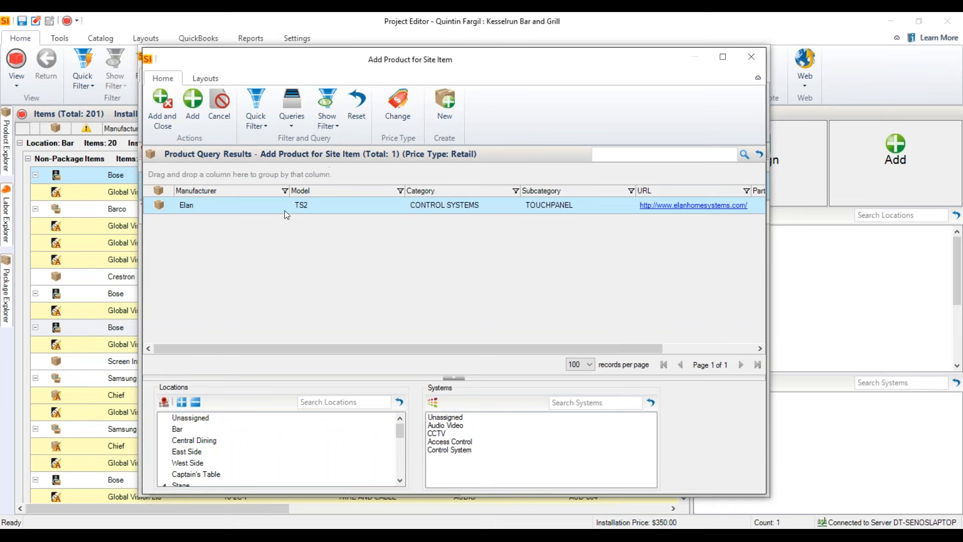
# Reset the product filter, search for "ts2", and add the Elan TS2 to the Central Dining location and Control System system.
pyautogui.click(363, 122)
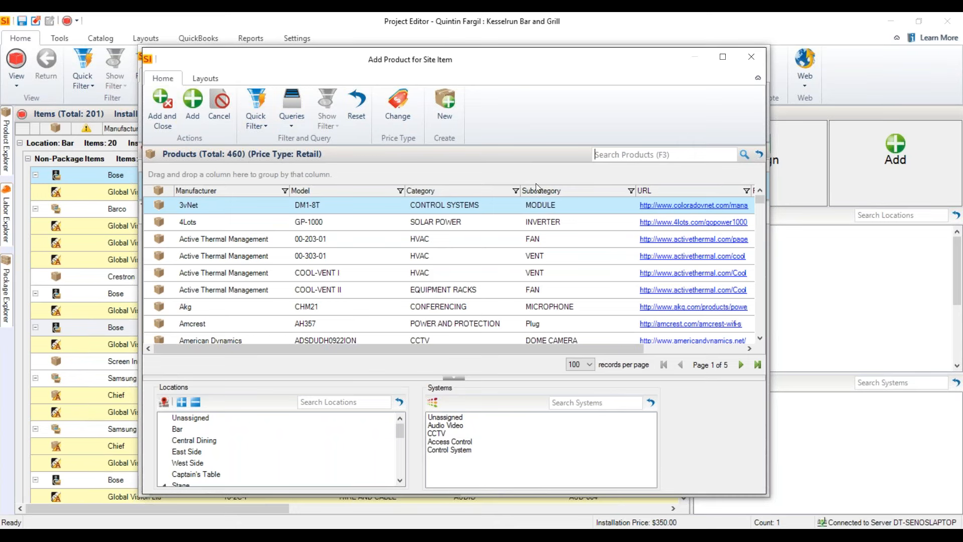
pyautogui.write('ts2')
pyautogui.press('Return')
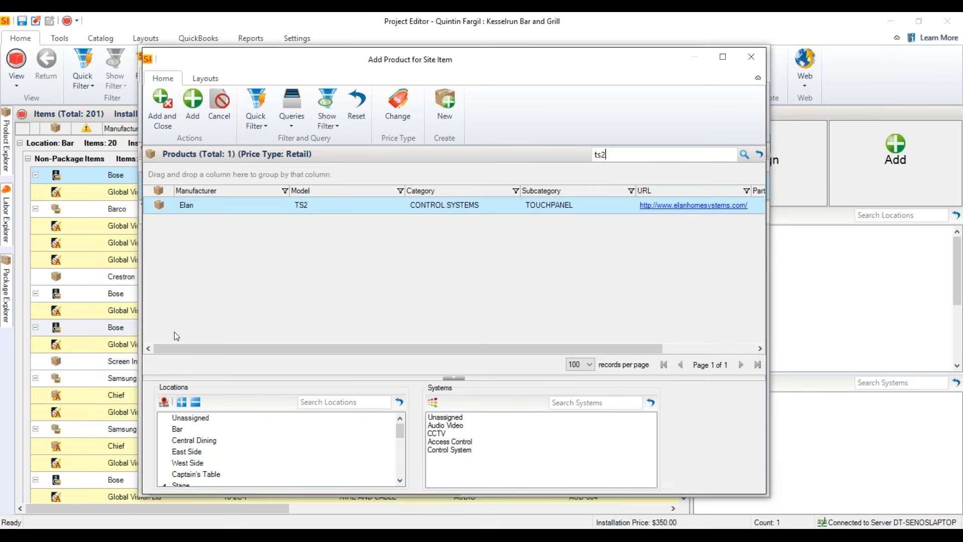
pyautogui.click(202, 444)
pyautogui.click(465, 450)
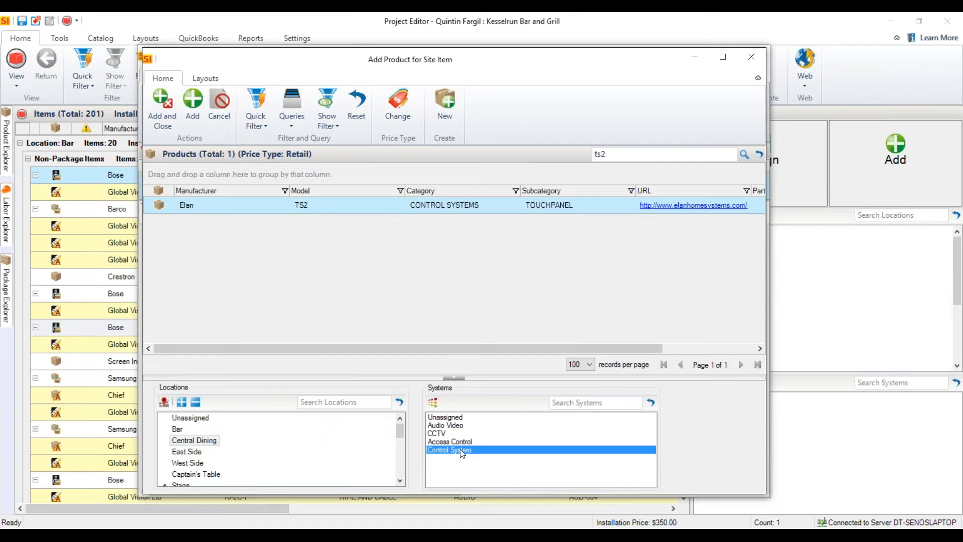
pyautogui.click(160, 124)
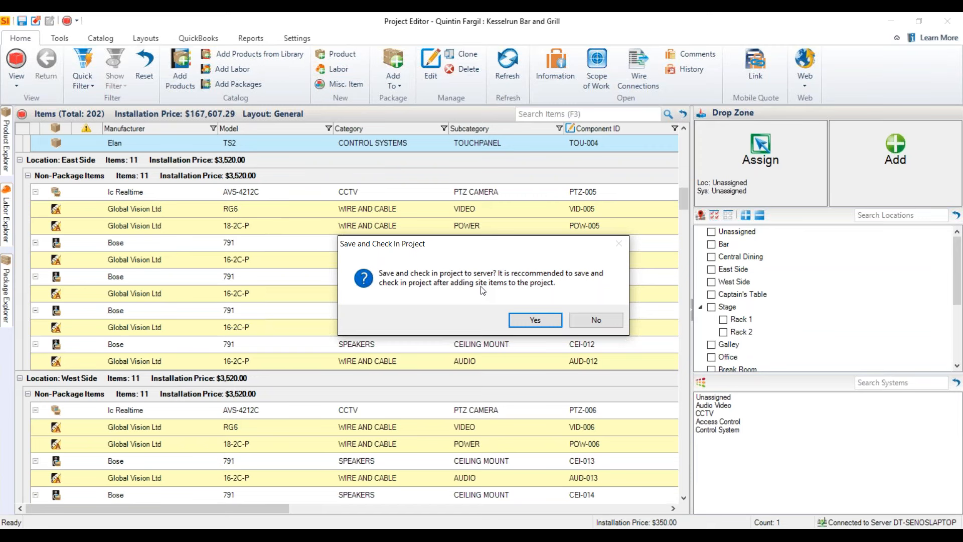
# Save and check in the project, and locate the added Elan TS2 under Central Dining.
pyautogui.click(531, 320)
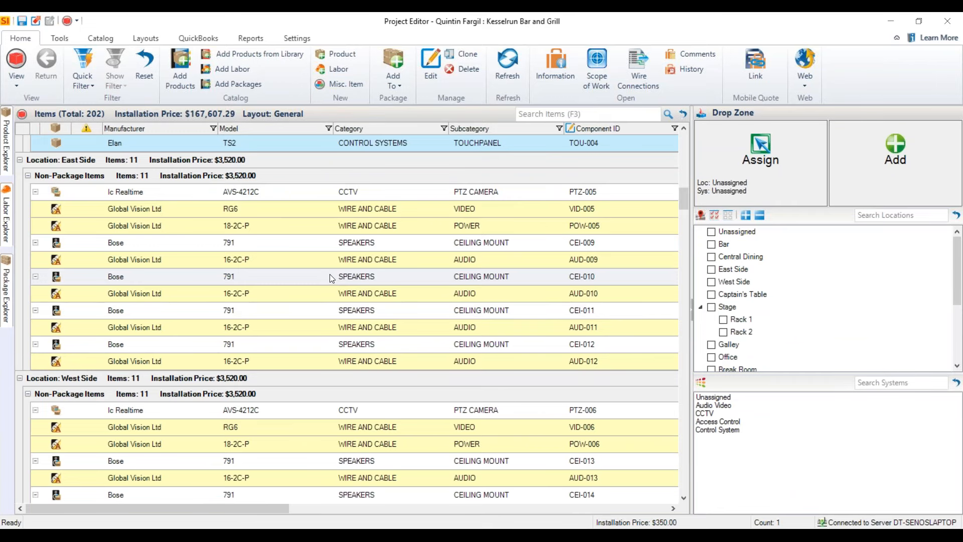
pyautogui.scroll(2, 245, 144)
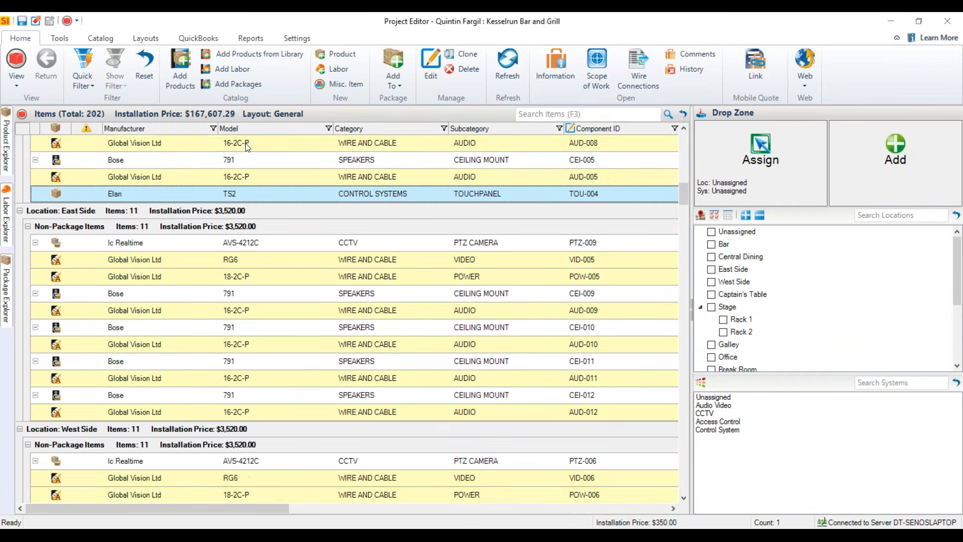
pyautogui.scroll(3, 192, 251)
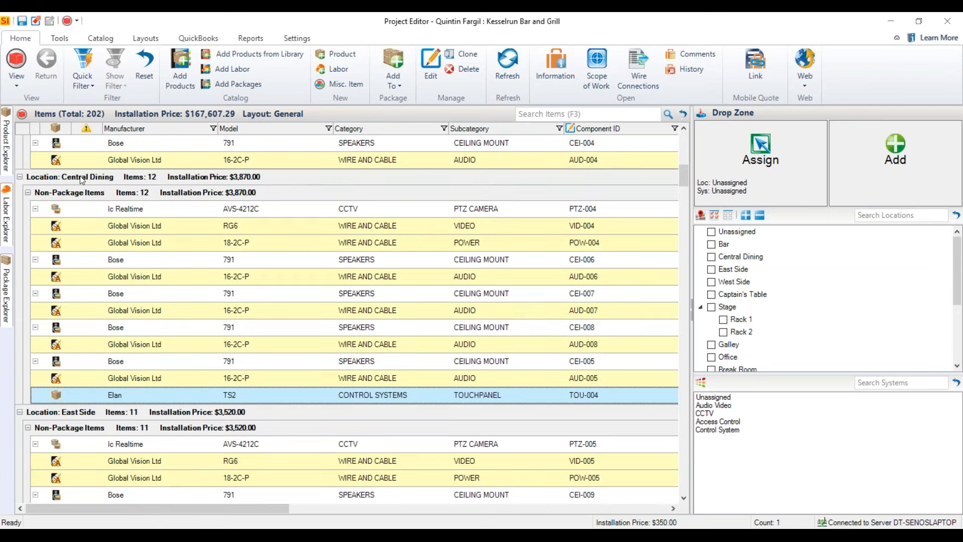